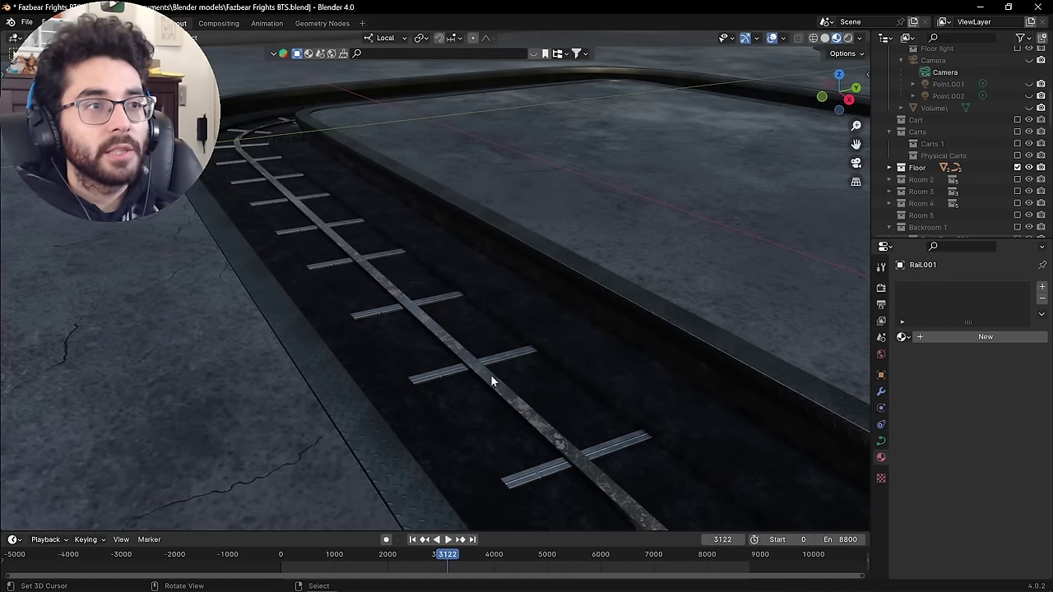
# Examine the rail and its cross ties, including the ties' Bevel, Array and Curve modifiers and the full track layout.
pyautogui.click(494, 387)
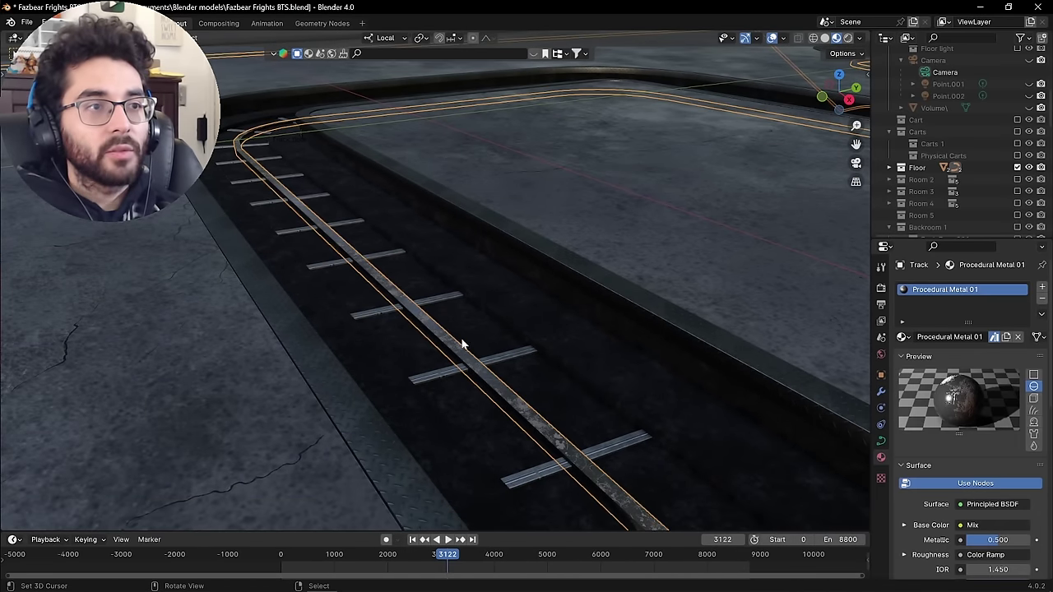
pyautogui.click(514, 359)
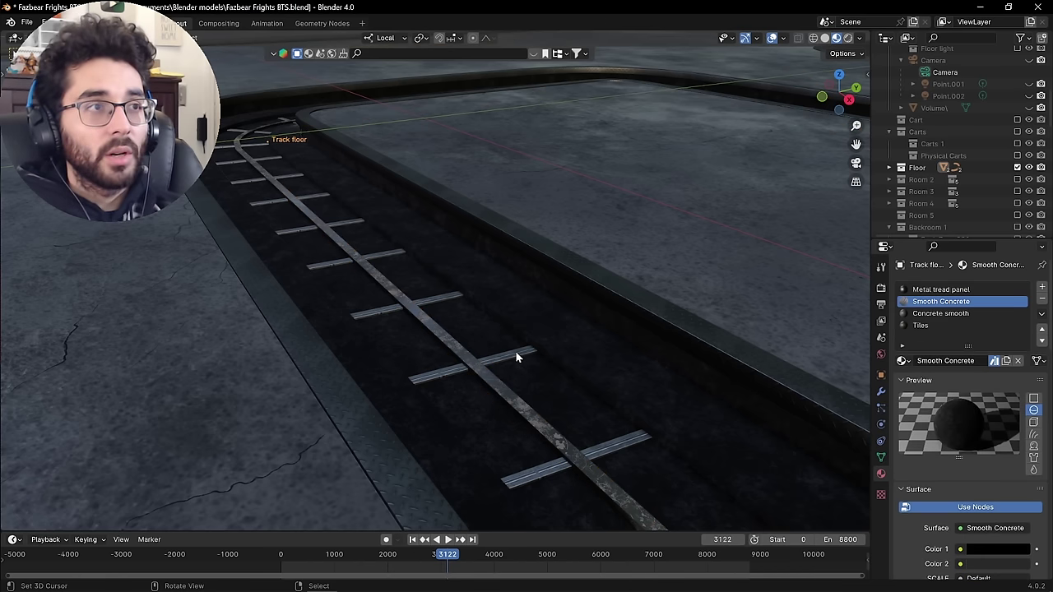
pyautogui.click(516, 353)
pyautogui.click(882, 392)
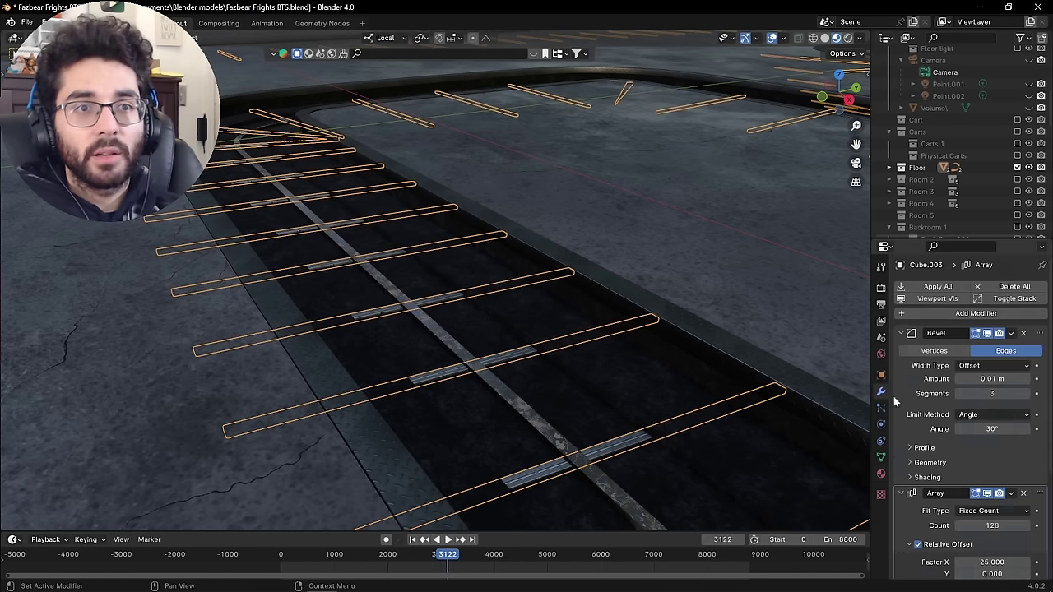
pyautogui.scroll(-8, 979, 460)
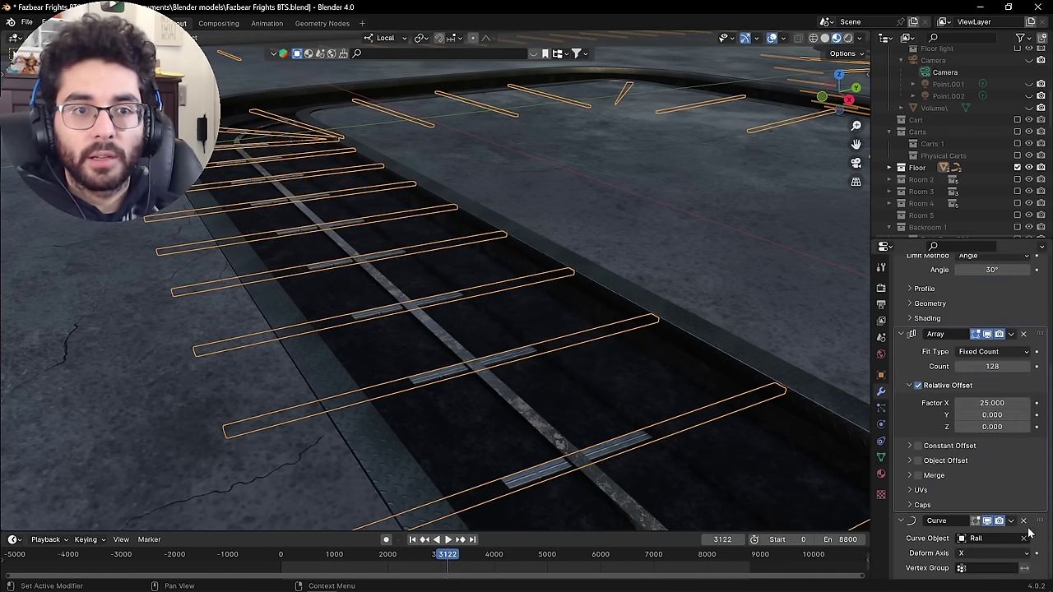
pyautogui.scroll(-10, 623, 384)
pyautogui.moveTo(623, 384); pyautogui.dragTo(660, 391, button='middle')
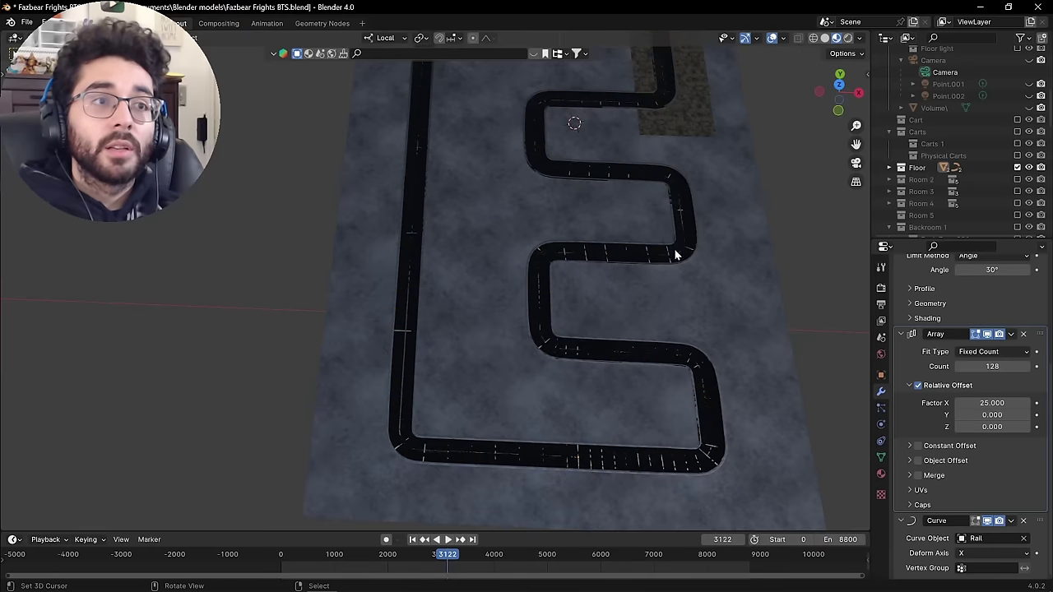
pyautogui.moveTo(677, 251); pyautogui.dragTo(567, 275, button='middle')
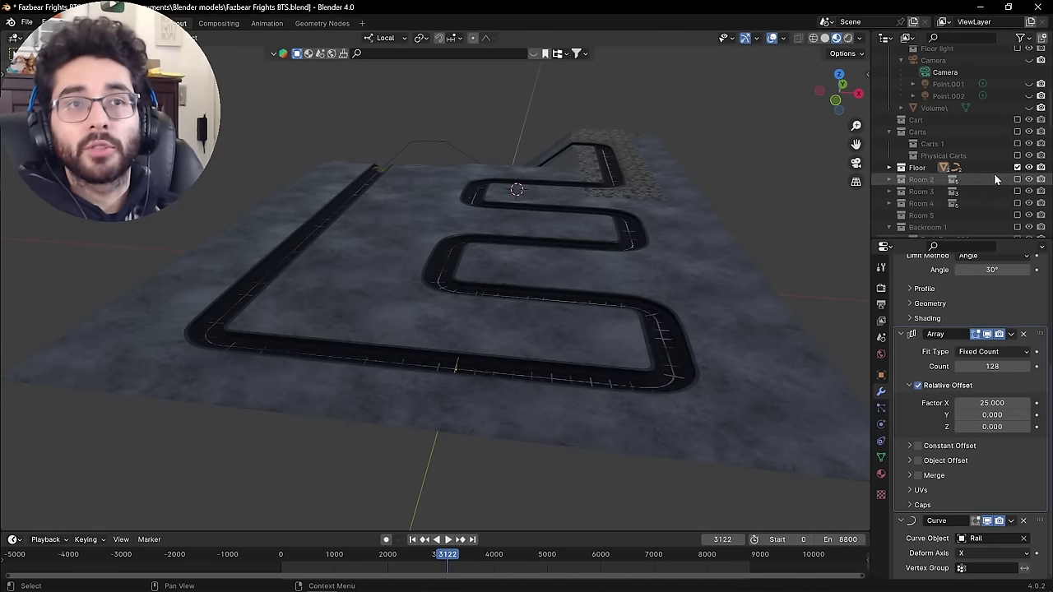
# Include the Cart collection in the view layer and view the painted cart from the side.
pyautogui.scroll(1, 995, 178)
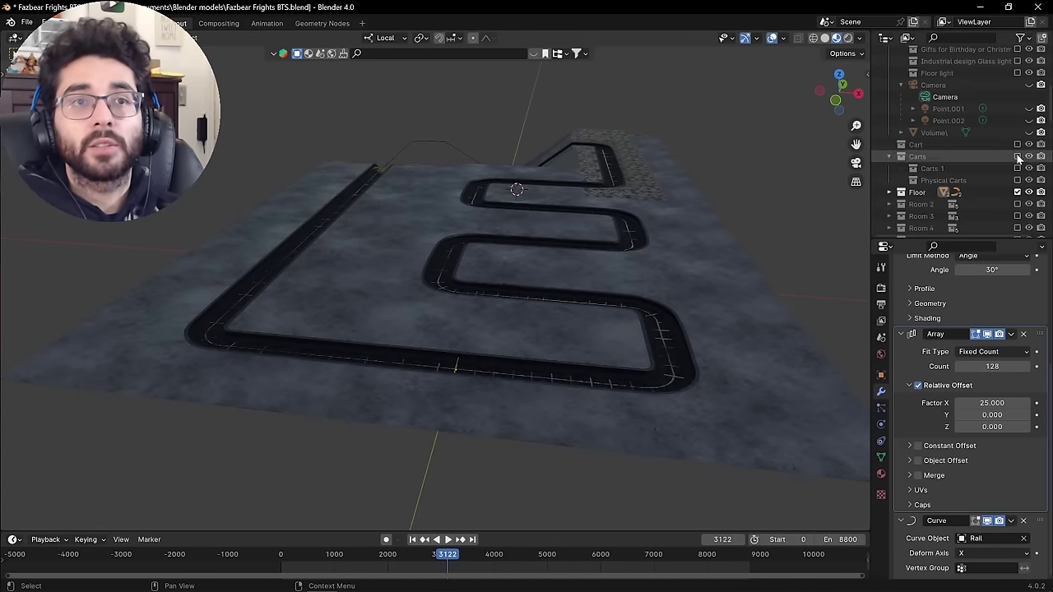
pyautogui.click(1018, 145)
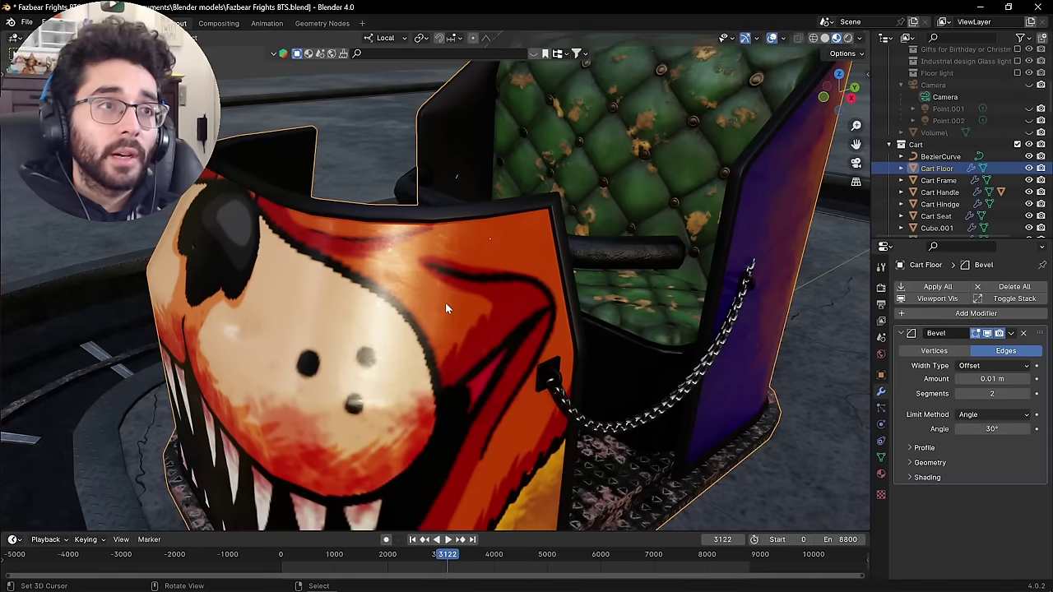
pyautogui.scroll(-4, 446, 302)
pyautogui.moveTo(446, 303); pyautogui.dragTo(671, 311, button='middle')
pyautogui.scroll(2, 568, 330)
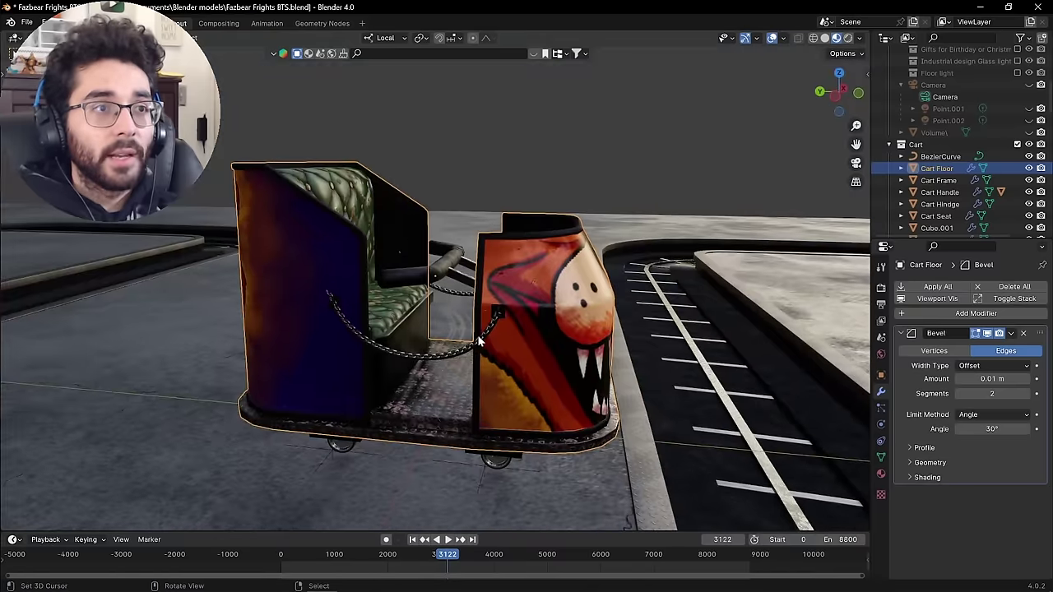
# Inspect the cart's individual parts by selecting the chains, the padded handle, a wheel and the frame underneath.
pyautogui.click(479, 338)
pyautogui.scroll(2, 508, 354)
pyautogui.scroll(4, 571, 327)
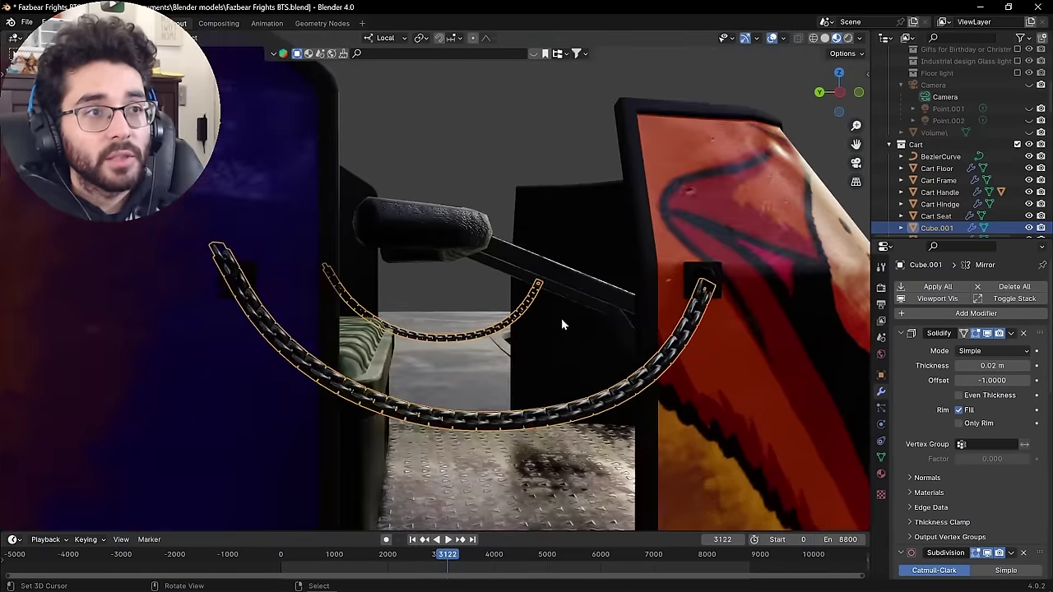
pyautogui.click(561, 319)
pyautogui.moveTo(561, 319); pyautogui.dragTo(587, 293, button='middle')
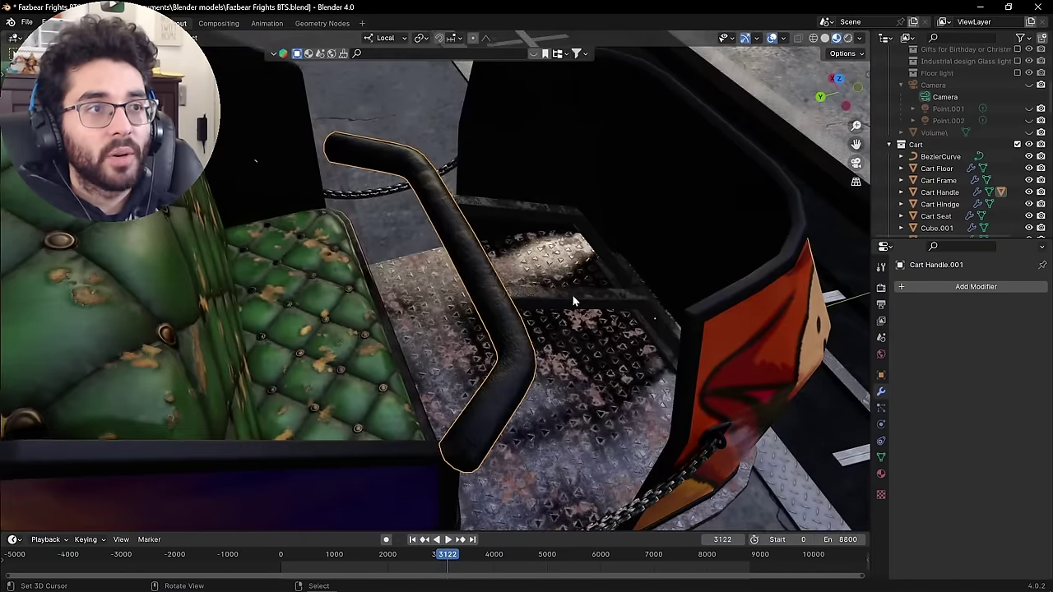
pyautogui.click(574, 301)
pyautogui.scroll(-5, 688, 329)
pyautogui.moveTo(688, 329); pyautogui.dragTo(465, 369, button='middle')
pyautogui.click(404, 436)
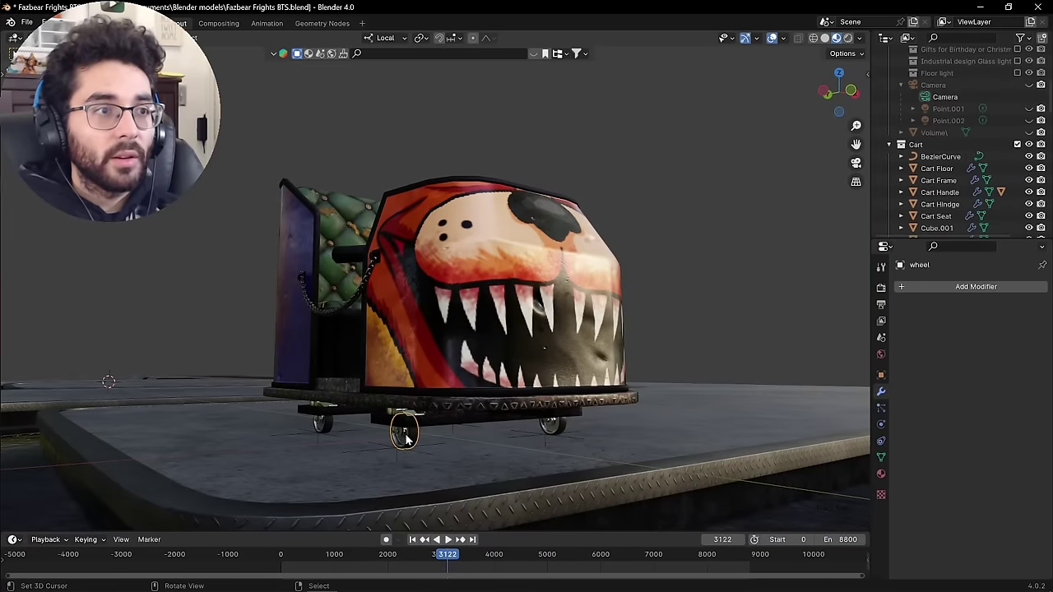
pyautogui.click(421, 424)
pyautogui.moveTo(421, 425); pyautogui.dragTo(362, 425, button='middle')
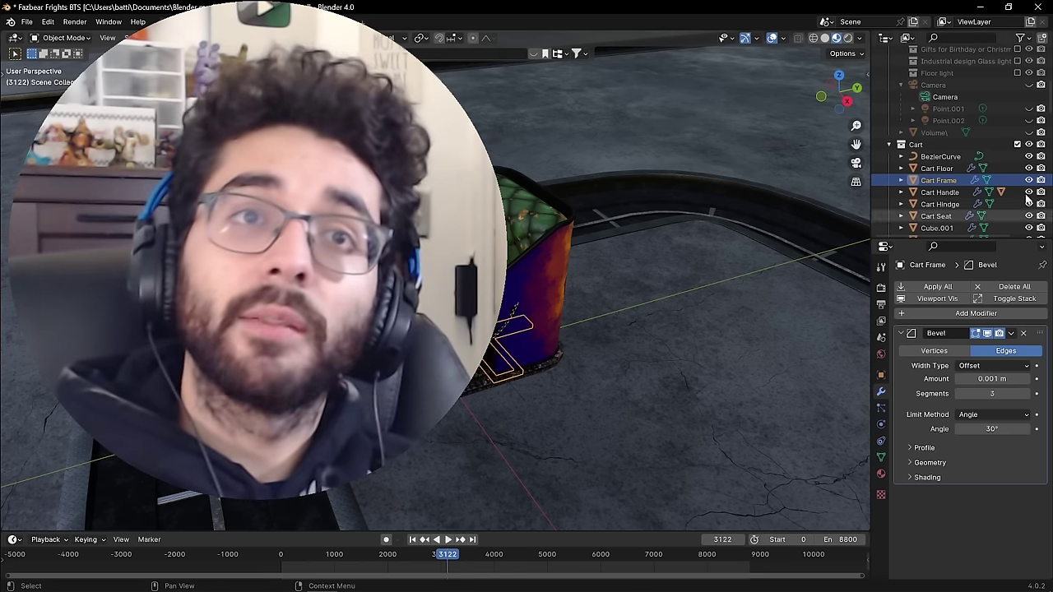
# Exclude the Cart collection from the view layer and bring up the option for adding a collection instance.
pyautogui.click(1017, 144)
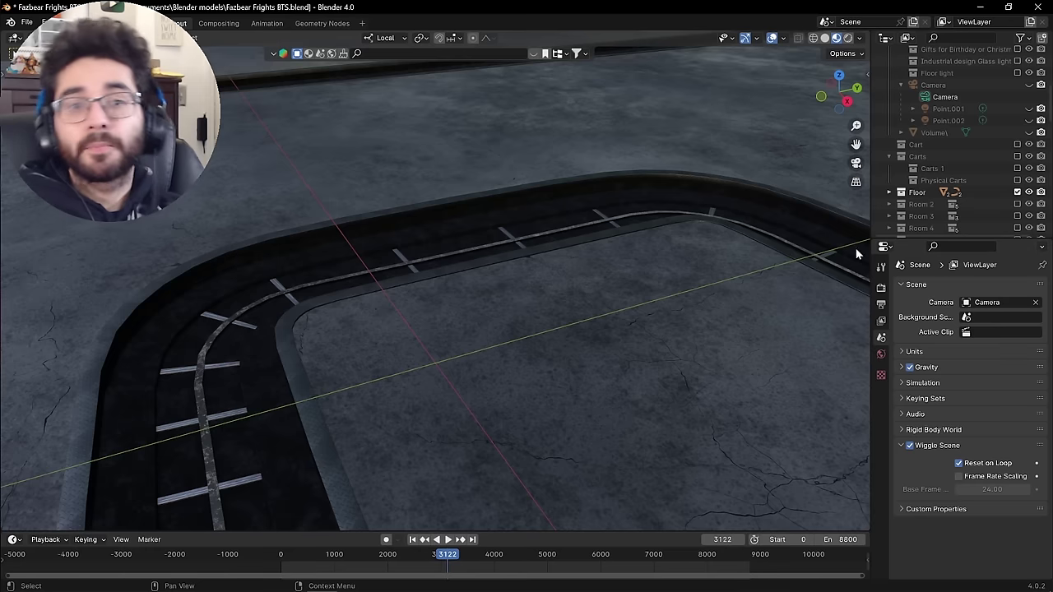
pyautogui.hotkey('shift', 'a')
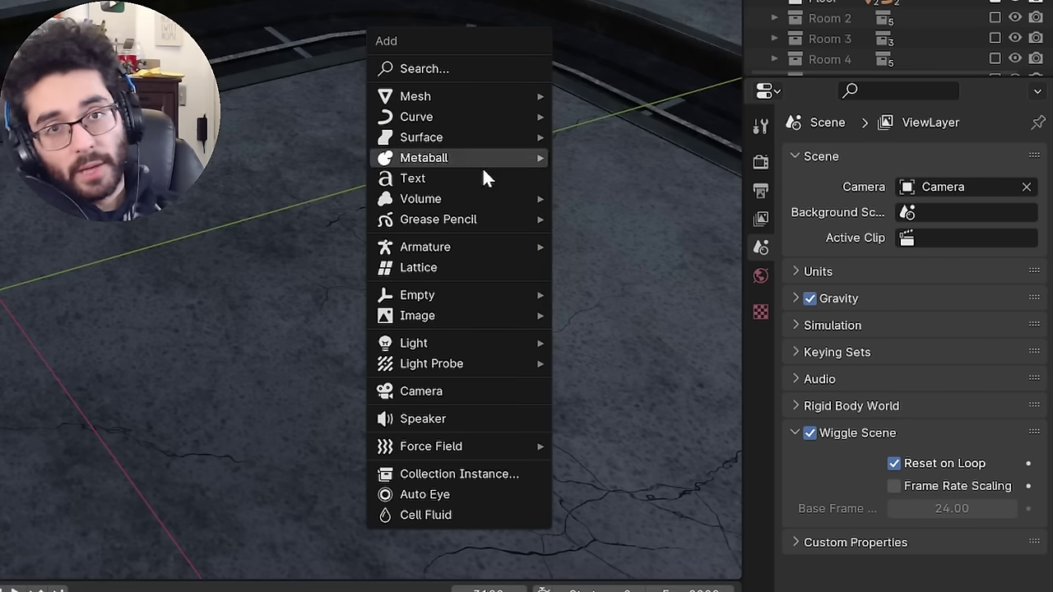
pyautogui.click(458, 476)
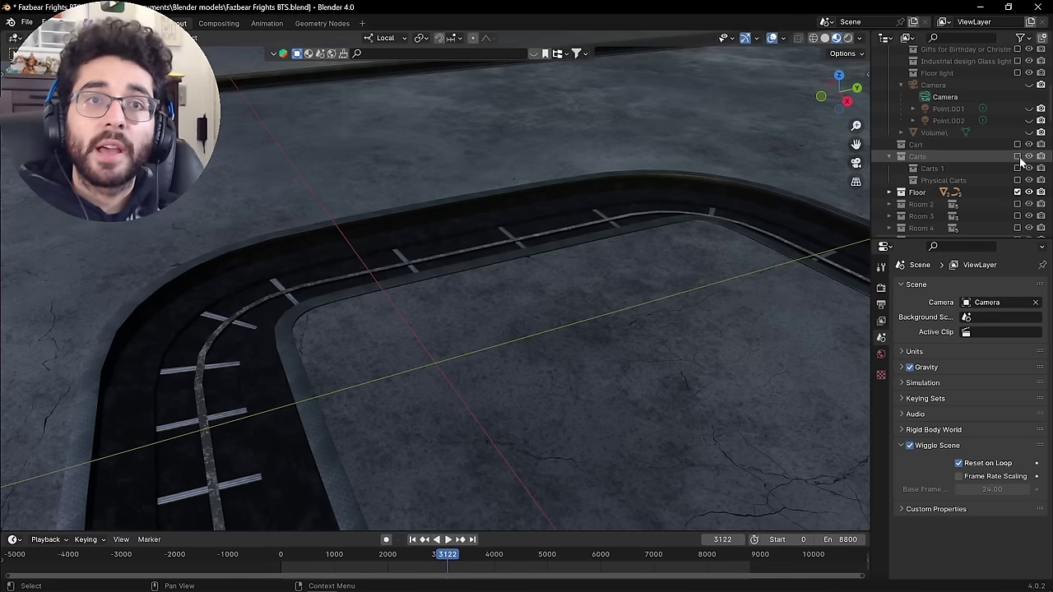
# Include the Carts collection in the view layer and select the Cart.001 instance on the track.
pyautogui.click(1018, 157)
pyautogui.moveTo(690, 264); pyautogui.dragTo(502, 324, button='middle')
pyautogui.rightClick(486, 293)
pyautogui.scroll(3, 494, 319)
# Try moving the Cart.001 instance off the track and cancel the move.
pyautogui.press('g')
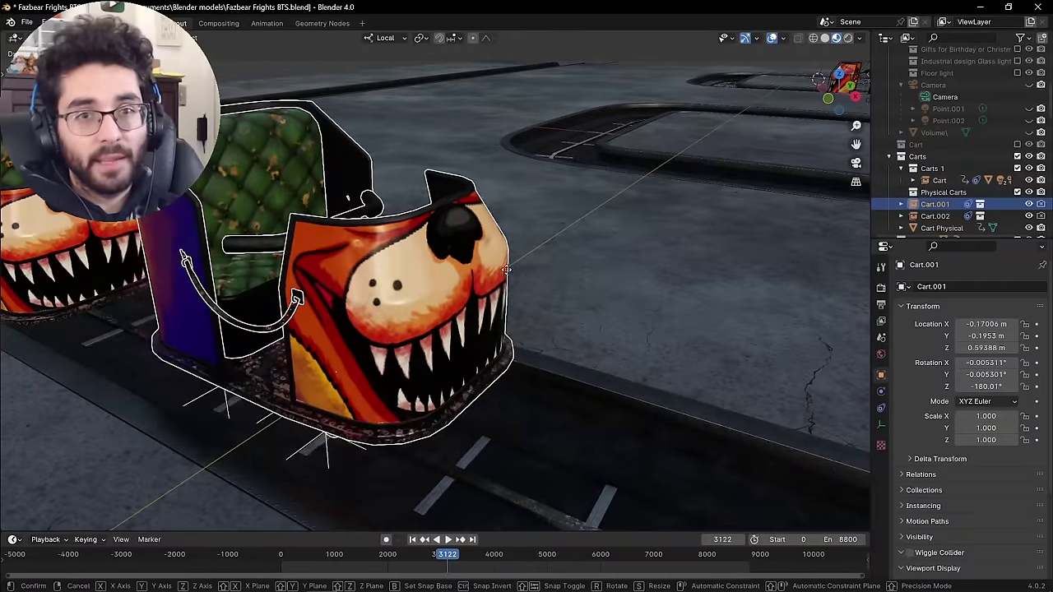
pyautogui.rightClick(487, 224)
pyautogui.scroll(-7, 462, 284)
pyautogui.moveTo(463, 284); pyautogui.dragTo(506, 299, button='middle')
pyautogui.scroll(3, 506, 299)
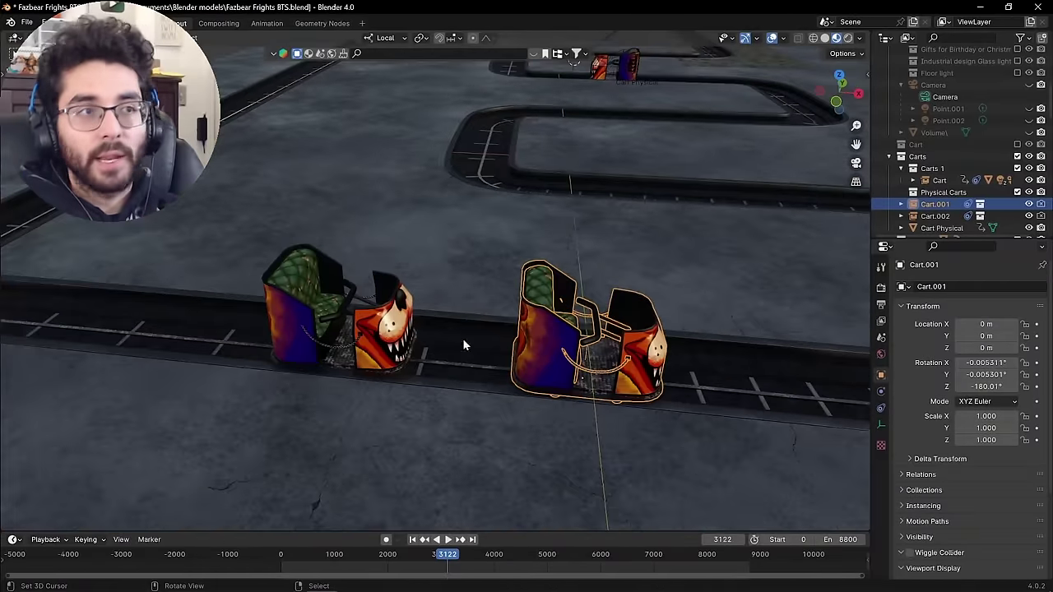
# Display the scene in wireframe and inspect the geometry of the selected cart instance.
pyautogui.moveTo(644, 345); pyautogui.dragTo(560, 261, button='middle')
pyautogui.scroll(2, 583, 309)
pyautogui.hotkey('shift', 'z')
pyautogui.scroll(-2, 583, 308)
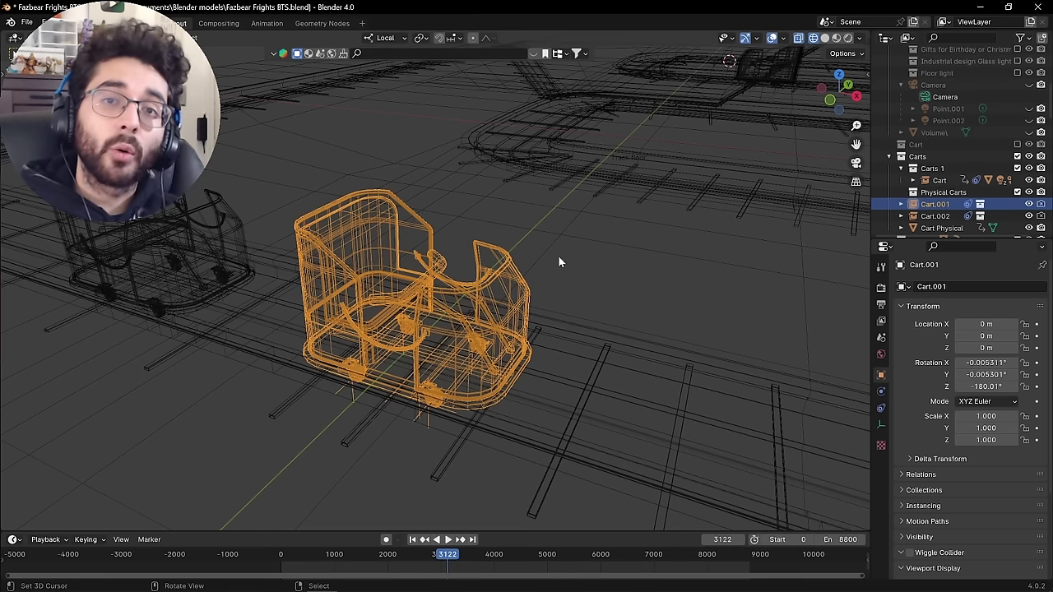
pyautogui.moveTo(558, 261); pyautogui.dragTo(534, 254, button='middle')
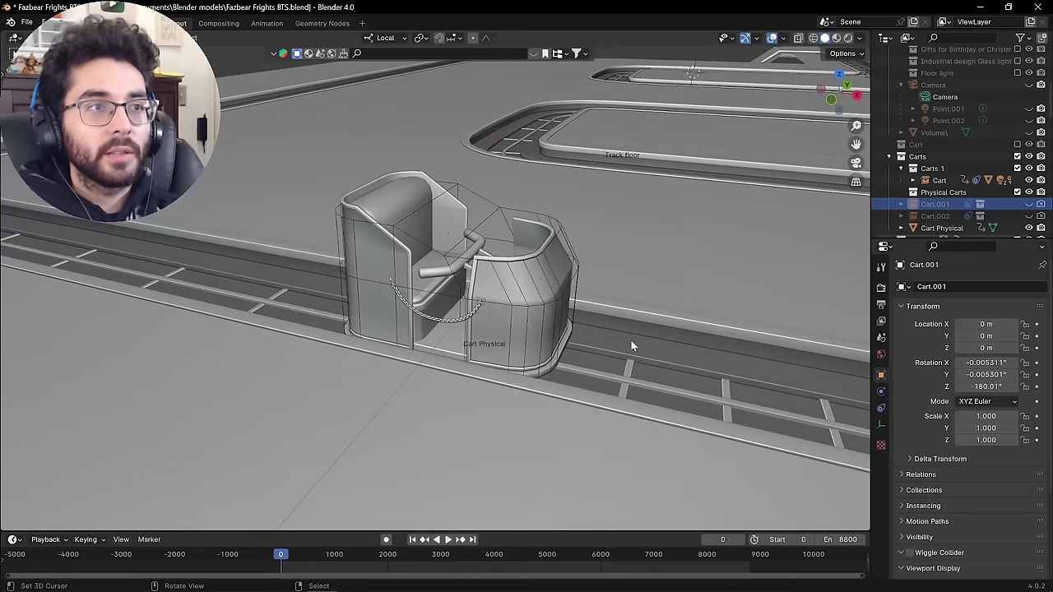
# Select the main Cart instance on the track and enlarge the timeline to show its keyframes.
pyautogui.moveTo(630, 339); pyautogui.dragTo(564, 351, button='middle')
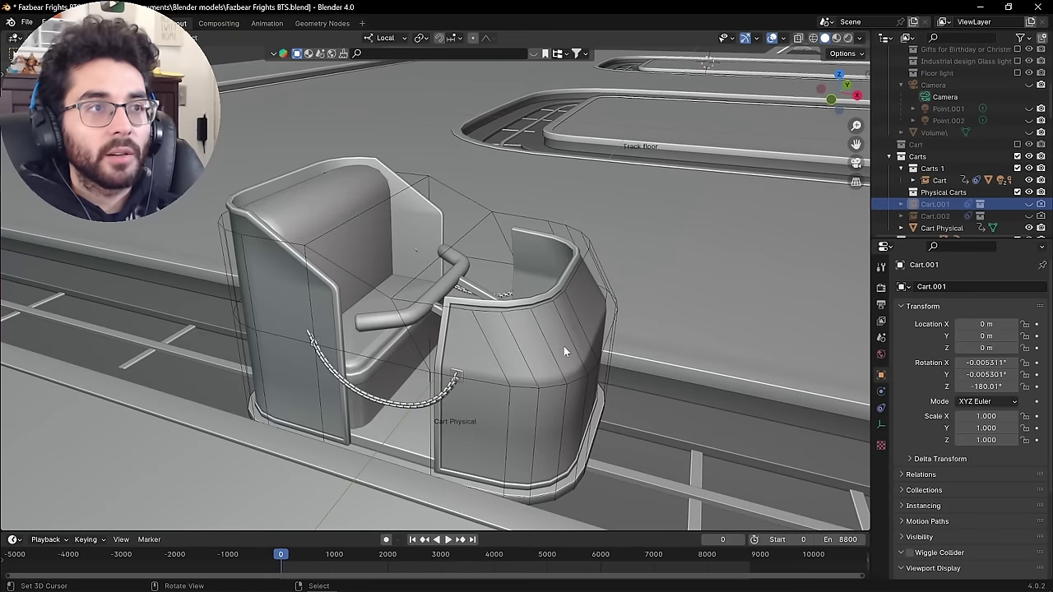
pyautogui.click(557, 278)
pyautogui.moveTo(557, 278); pyautogui.dragTo(634, 294, button='middle')
pyautogui.keyDown('shift'); pyautogui.moveTo(634, 321); pyautogui.dragTo(503, 280, button='middle'); pyautogui.keyUp('shift')
pyautogui.moveTo(549, 532); pyautogui.dragTo(551, 515)
pyautogui.scroll(-4, 552, 355)
pyautogui.keyDown('shift'); pyautogui.moveTo(540, 331); pyautogui.dragTo(609, 344, button='middle'); pyautogui.keyUp('shift')
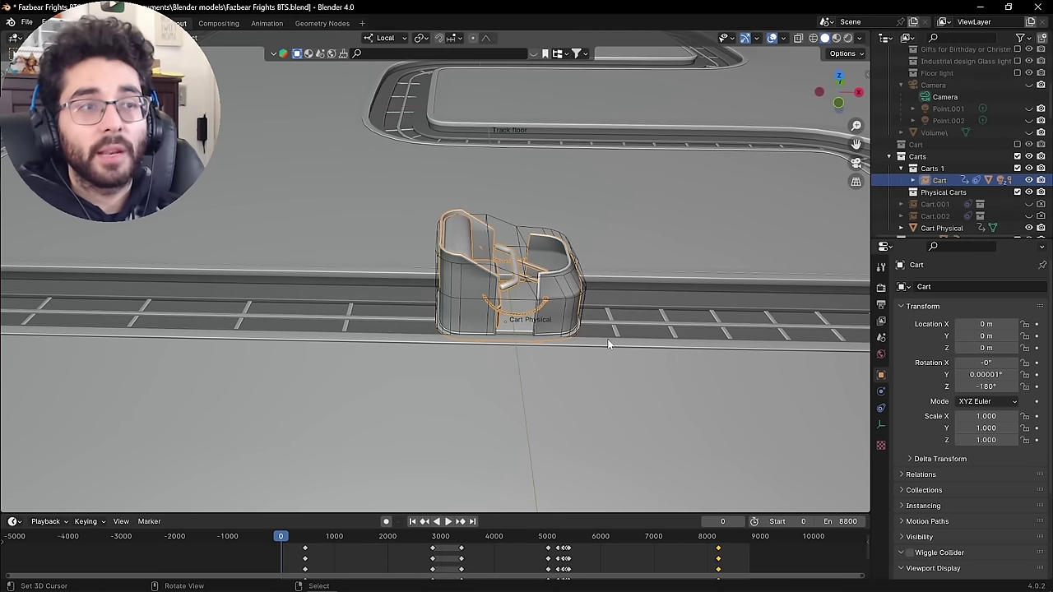
# Open the Cart's object constraints and review the Follow Path settings that target the Rail curve.
pyautogui.moveTo(520, 272); pyautogui.dragTo(495, 364, button='middle')
pyautogui.scroll(1, 417, 328)
pyautogui.moveTo(417, 329)
pyautogui.mouseDown(button='middle')
pyautogui.moveTo(442, 329)
pyautogui.moveTo(426, 331)
pyautogui.mouseUp(button='middle')
pyautogui.scroll(-1, 458, 334)
pyautogui.click(880, 408)
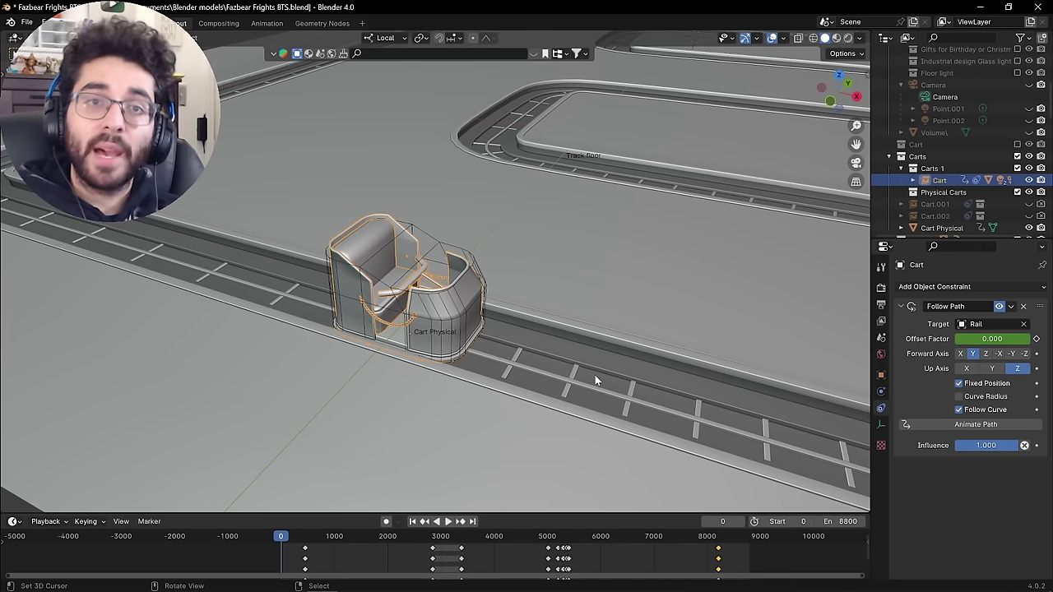
pyautogui.moveTo(509, 345); pyautogui.dragTo(638, 368, button='middle')
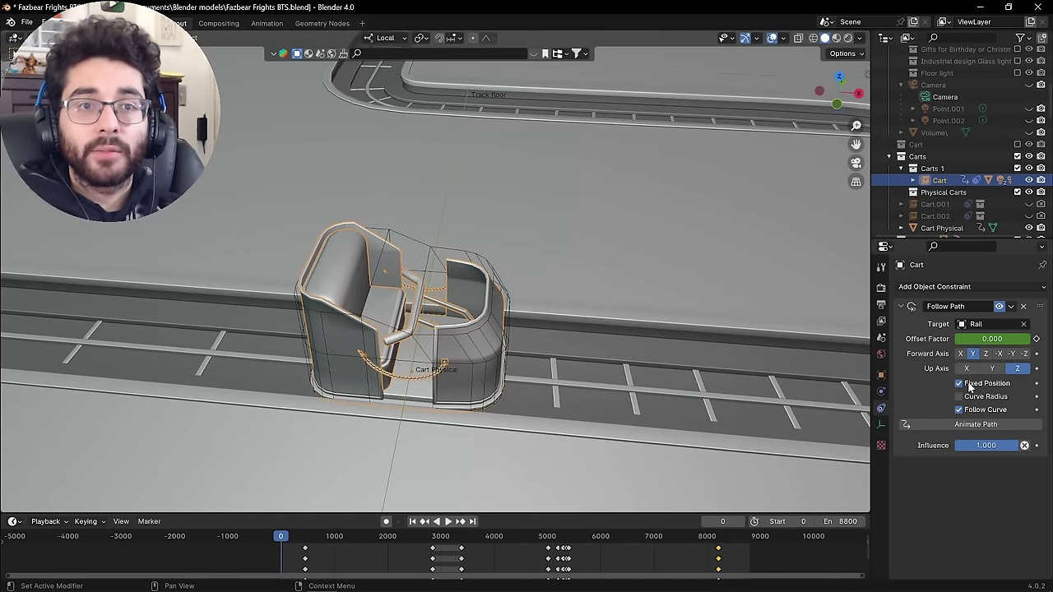
# Try adjusting the Follow Path constraint's Offset Factor with the surrounding track in view.
pyautogui.scroll(-2, 567, 366)
pyautogui.moveTo(567, 366); pyautogui.dragTo(605, 367, button='middle')
pyautogui.scroll(2, 605, 367)
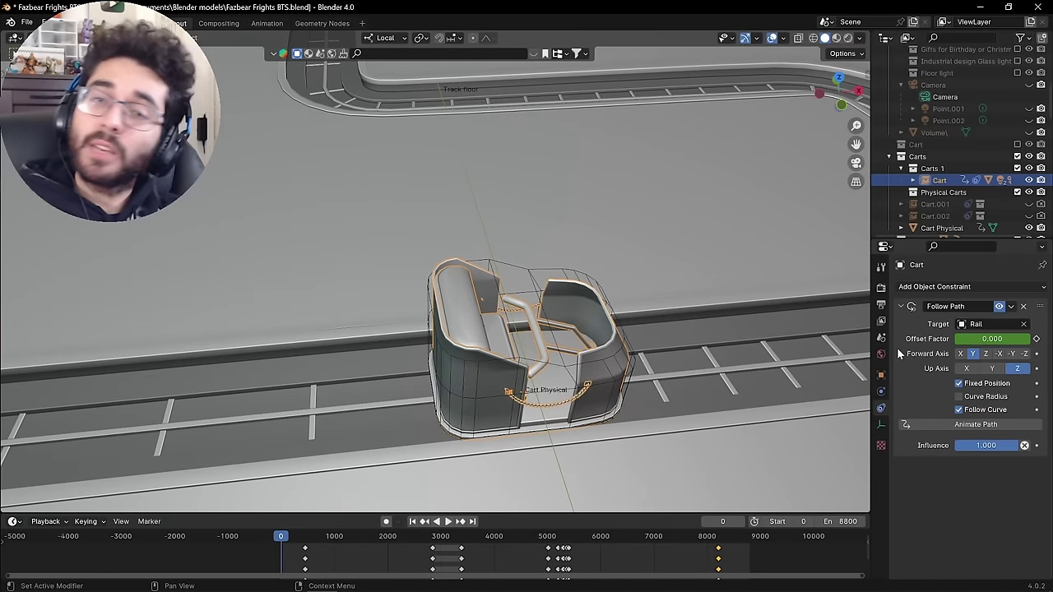
pyautogui.moveTo(823, 356); pyautogui.dragTo(553, 353, button='middle')
pyautogui.scroll(-6, 552, 353)
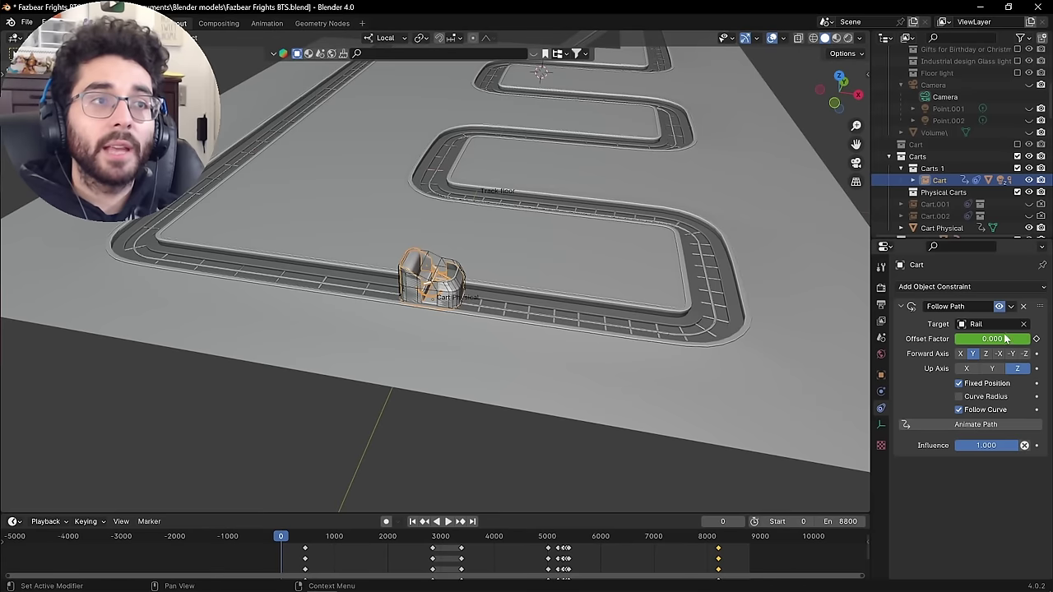
pyautogui.moveTo(992, 339)
pyautogui.mouseDown()
pyautogui.moveTo(1024, 339)
pyautogui.moveTo(998, 339)
pyautogui.mouseUp()
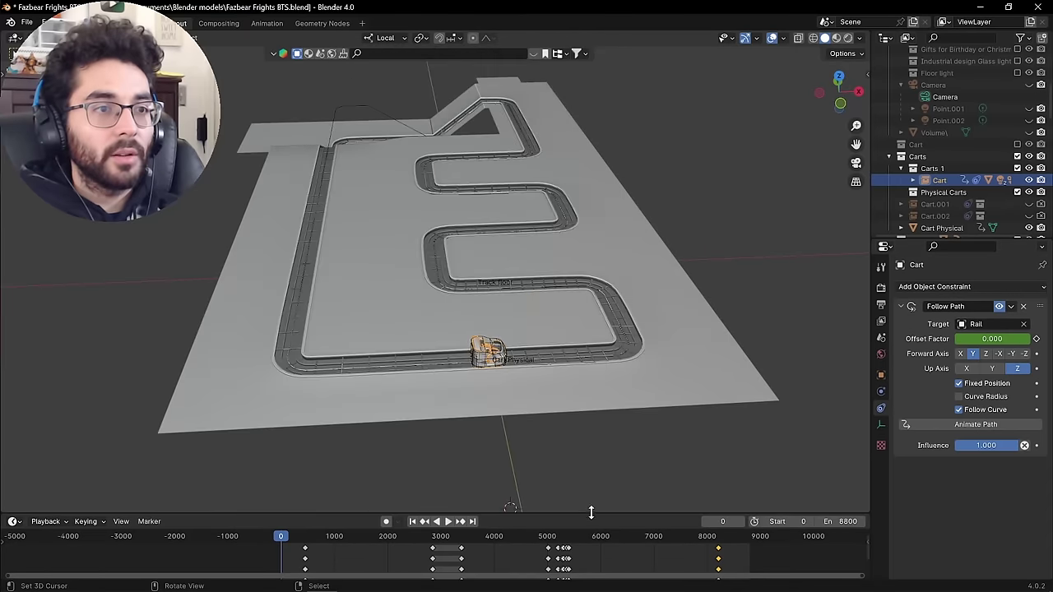
# Enlarge the timeline further, fit all keyframes in it and scrub the cart animation to frame 2678.
pyautogui.moveTo(590, 514); pyautogui.dragTo(583, 416)
pyautogui.scroll(4, 537, 485)
pyautogui.press('Home')
pyautogui.moveTo(124, 443); pyautogui.dragTo(320, 470)
pyautogui.keyDown('shift'); pyautogui.moveTo(426, 254); pyautogui.dragTo(436, 372, button='middle'); pyautogui.keyUp('shift')
pyautogui.scroll(4, 577, 313)
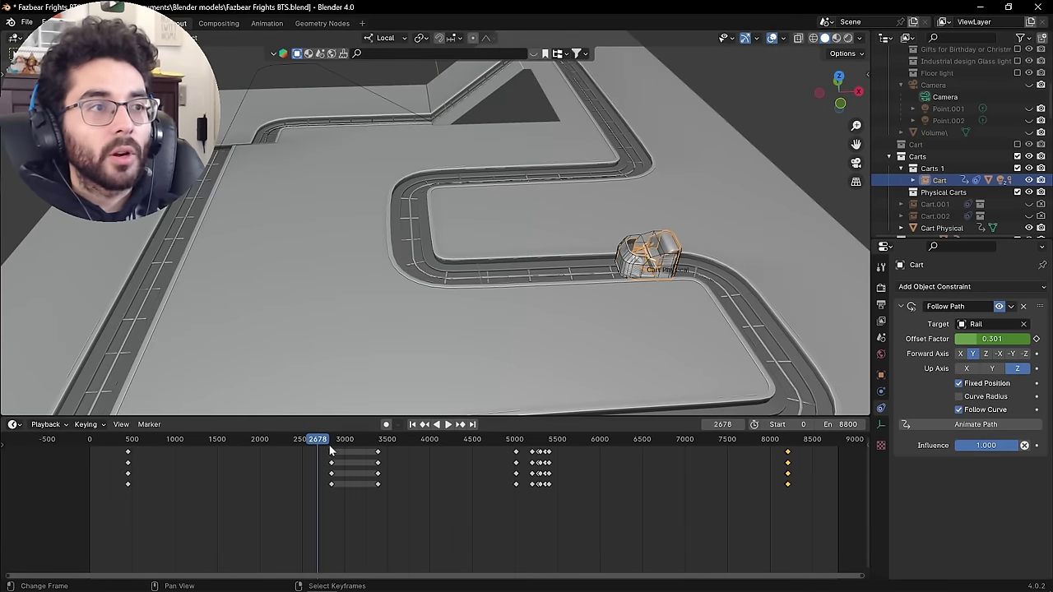
# Scrub the animation on to frame 4361, following the cart to the far end of the track.
pyautogui.moveTo(332, 449); pyautogui.dragTo(462, 466)
pyautogui.moveTo(442, 271); pyautogui.dragTo(478, 248, button='middle')
pyautogui.scroll(-4, 478, 248)
pyautogui.keyDown('shift'); pyautogui.moveTo(333, 284); pyautogui.dragTo(512, 211, button='middle'); pyautogui.keyUp('shift')
pyautogui.scroll(4, 512, 211)
pyautogui.moveTo(465, 267); pyautogui.dragTo(585, 285, button='middle')
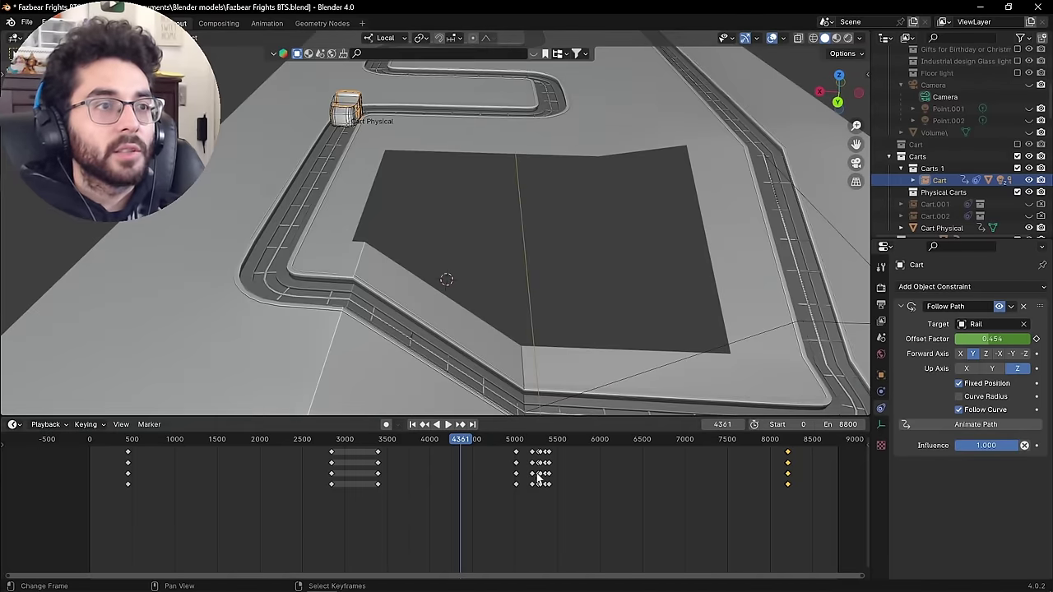
# Scrub through the keyframes after frame 5000 and on to about frame 8000 to watch the cart finish its route.
pyautogui.moveTo(504, 465); pyautogui.dragTo(552, 484)
pyautogui.keyDown('shift'); pyautogui.moveTo(647, 317); pyautogui.dragTo(403, 251, button='middle'); pyautogui.keyUp('shift')
pyautogui.moveTo(588, 486); pyautogui.dragTo(771, 458)
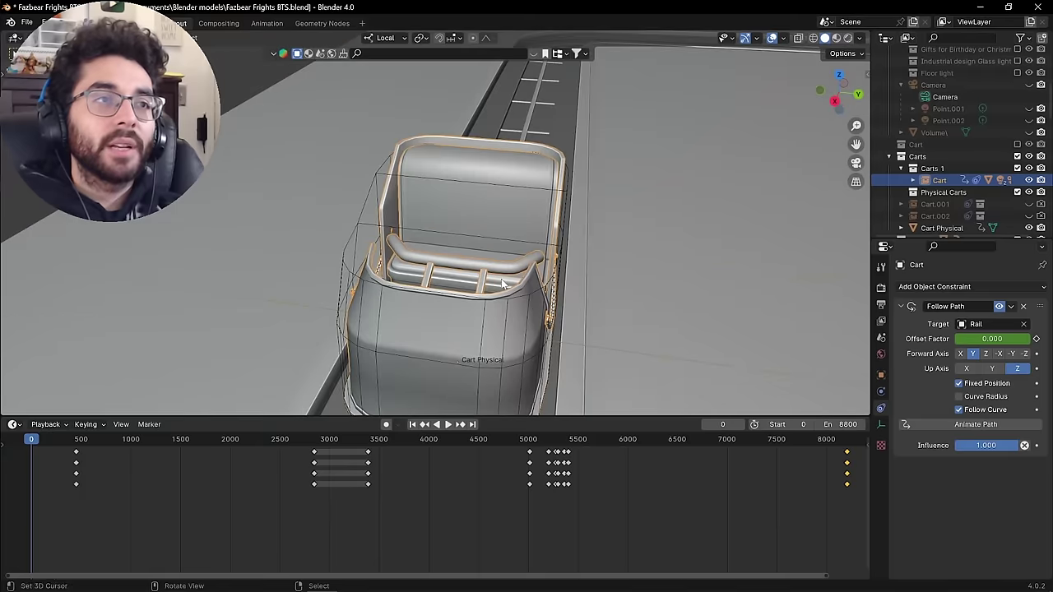
# Deselect everything and select the Camera above the cart's seat to inspect its placement.
pyautogui.hotkey('alt', 'a')
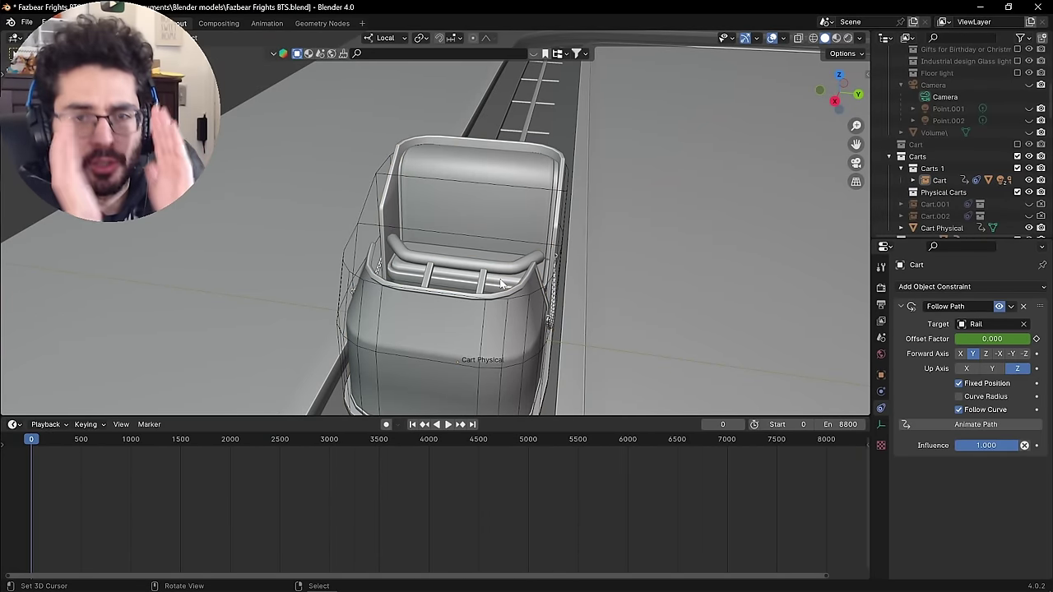
pyautogui.moveTo(508, 283); pyautogui.dragTo(380, 170, button='middle')
pyautogui.click(380, 170)
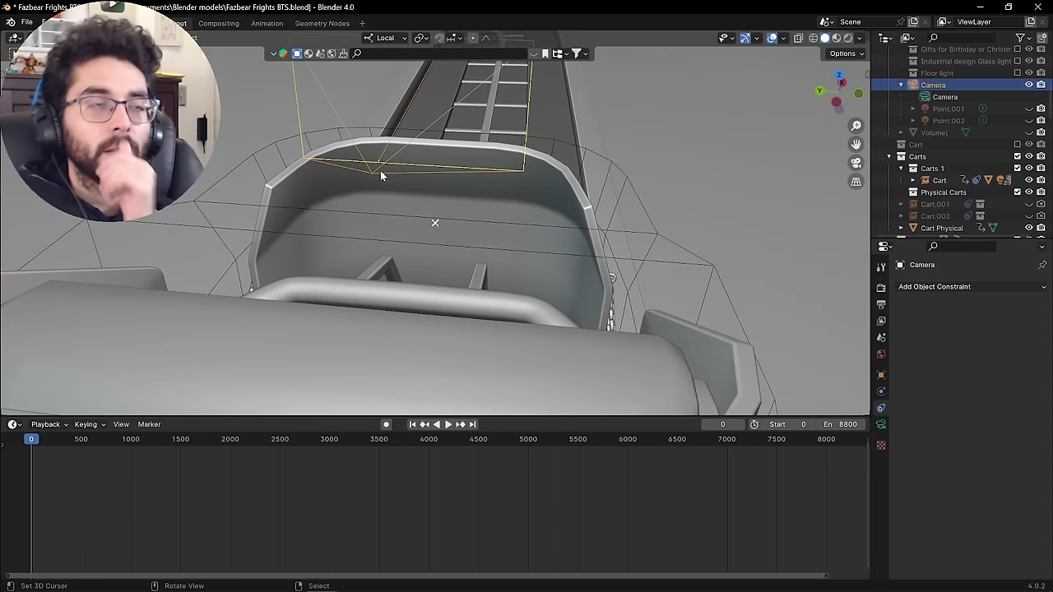
pyautogui.moveTo(380, 170); pyautogui.dragTo(469, 255, button='middle')
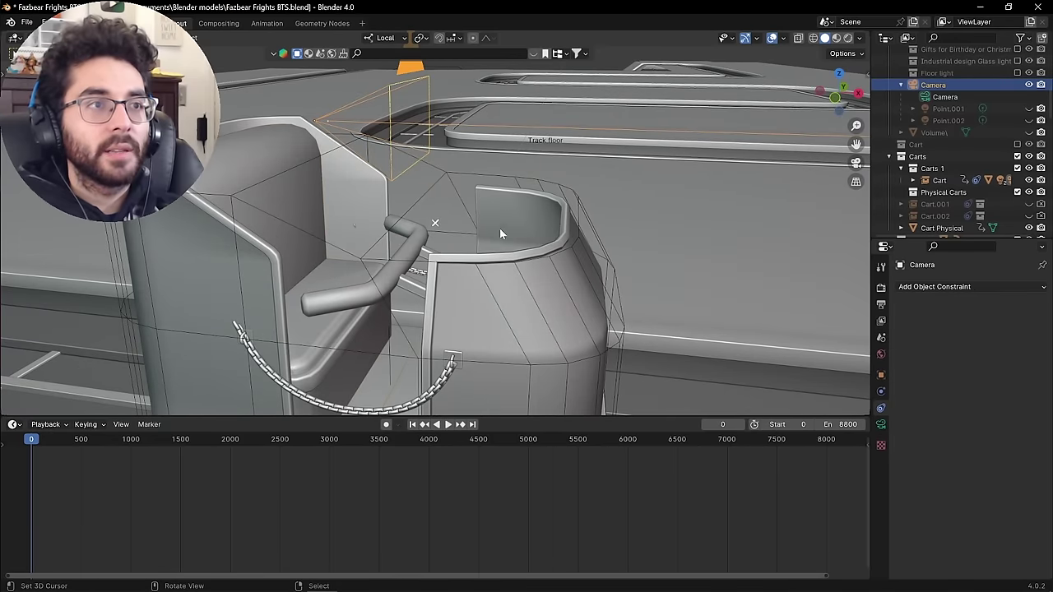
# Select the Cart instance and try moving it off the rail to check that the camera travels with it.
pyautogui.click(500, 228)
pyautogui.moveTo(337, 193); pyautogui.dragTo(472, 226, button='middle')
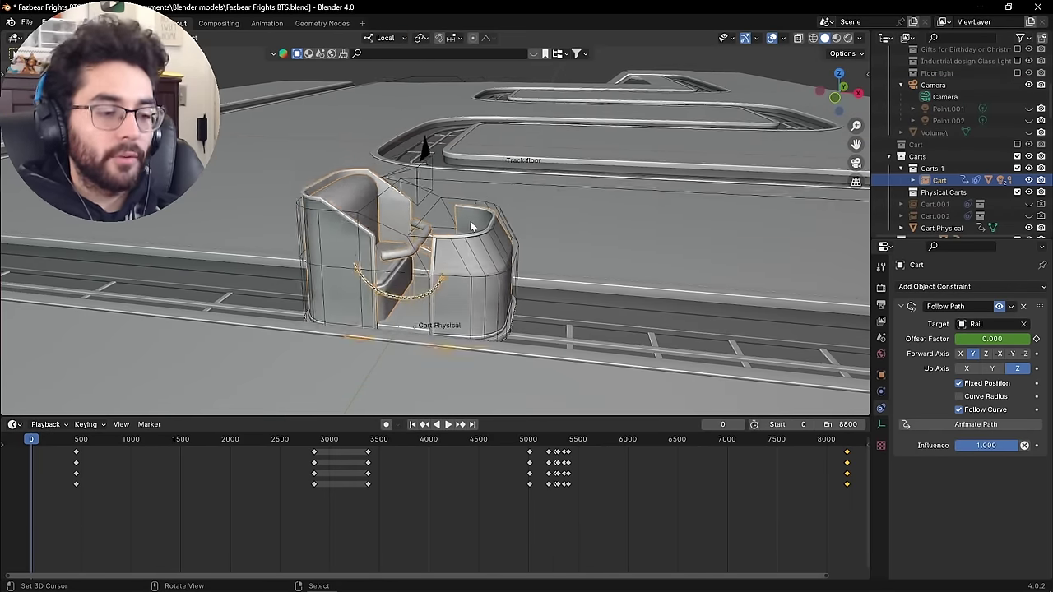
pyautogui.press('g')
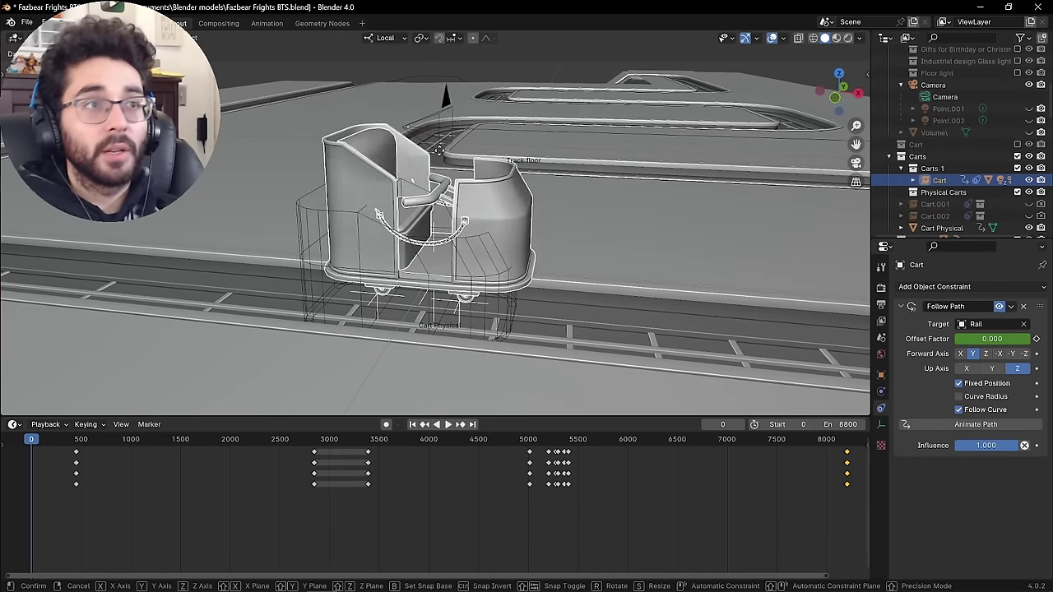
pyautogui.rightClick(494, 148)
# Look through the scene camera and try moving the cart to check how the ride view reacts.
pyautogui.moveTo(494, 148); pyautogui.dragTo(611, 167, button='middle')
pyautogui.scroll(3, 461, 226)
pyautogui.press('KP_0')
pyautogui.press('g')
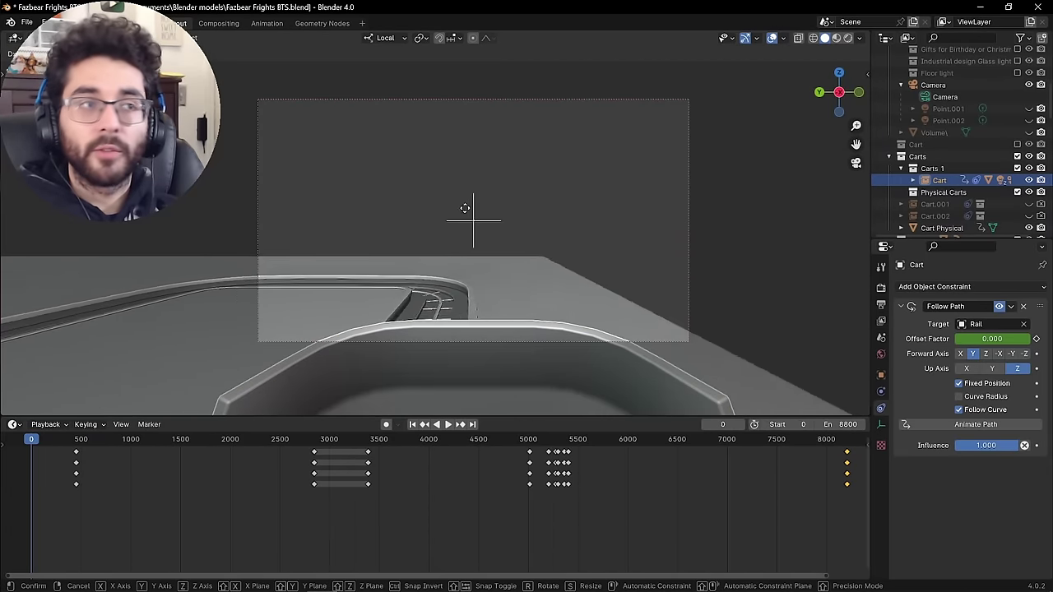
pyautogui.rightClick(588, 240)
# Leave the camera view and try moving the cart once more from outside, cancelling the move.
pyautogui.moveTo(594, 241); pyautogui.dragTo(484, 178, button='middle')
pyautogui.scroll(-5, 509, 257)
pyautogui.scroll(4, 470, 290)
pyautogui.press('g')
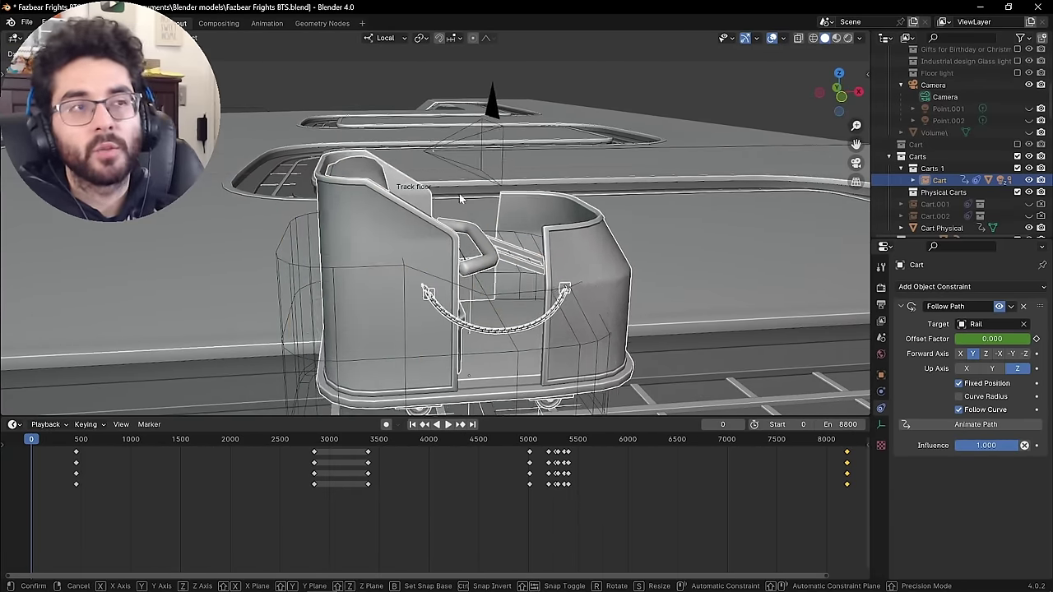
pyautogui.press('Escape')
pyautogui.scroll(-1, 586, 206)
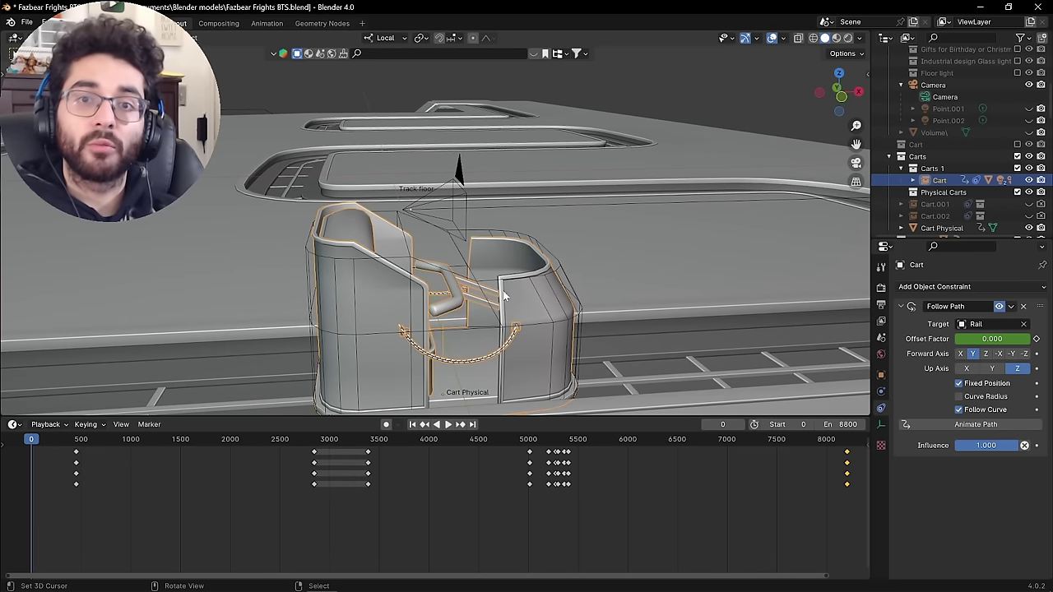
# Select the Camera above the cart's seat and shrink the timeline to enlarge the 3D viewport.
pyautogui.click(444, 190)
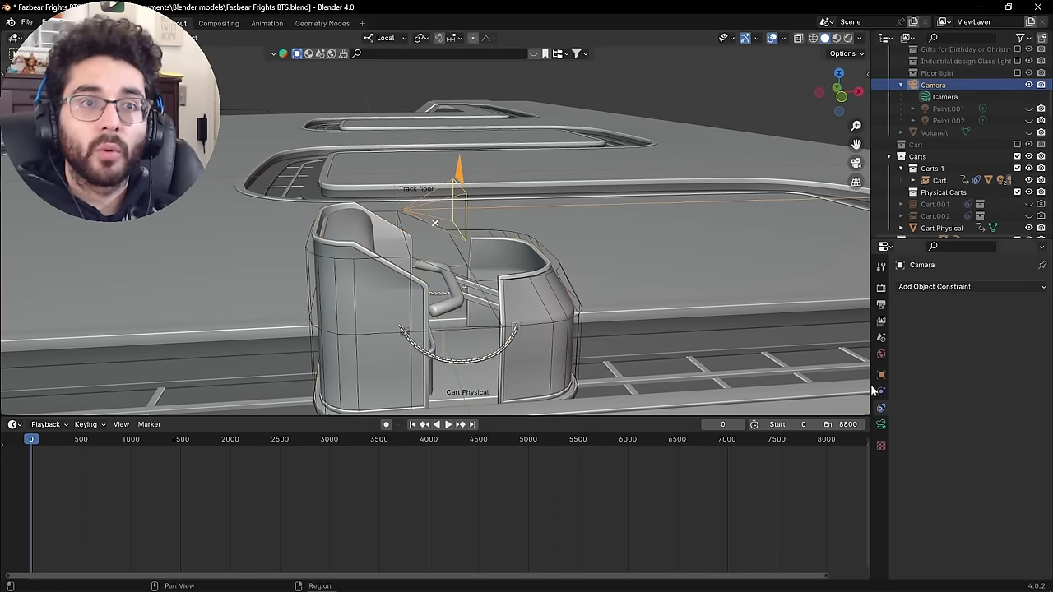
pyautogui.moveTo(475, 204); pyautogui.dragTo(493, 217, button='middle')
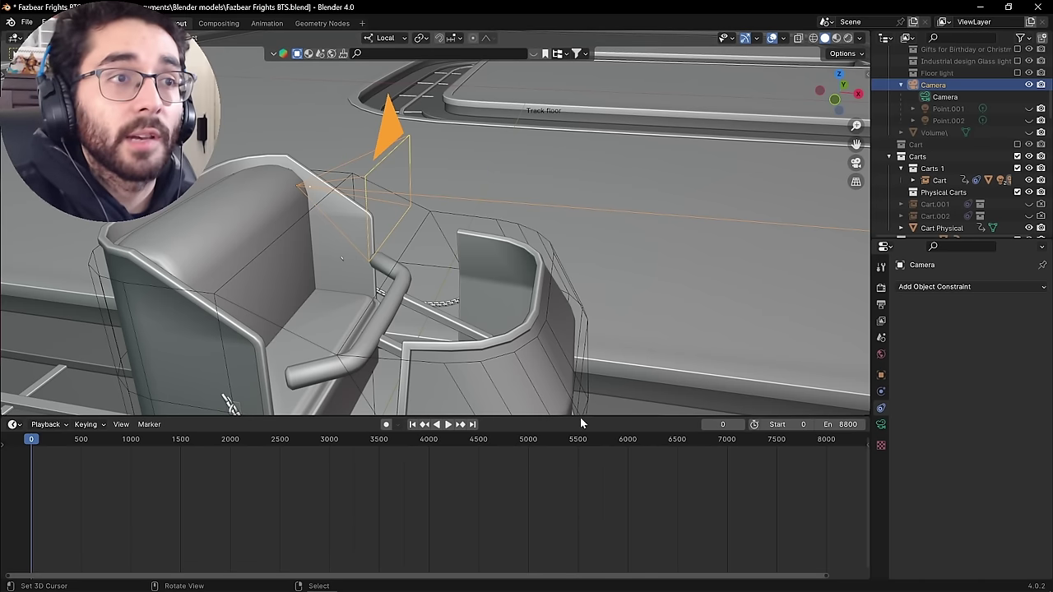
pyautogui.moveTo(581, 417); pyautogui.dragTo(549, 514)
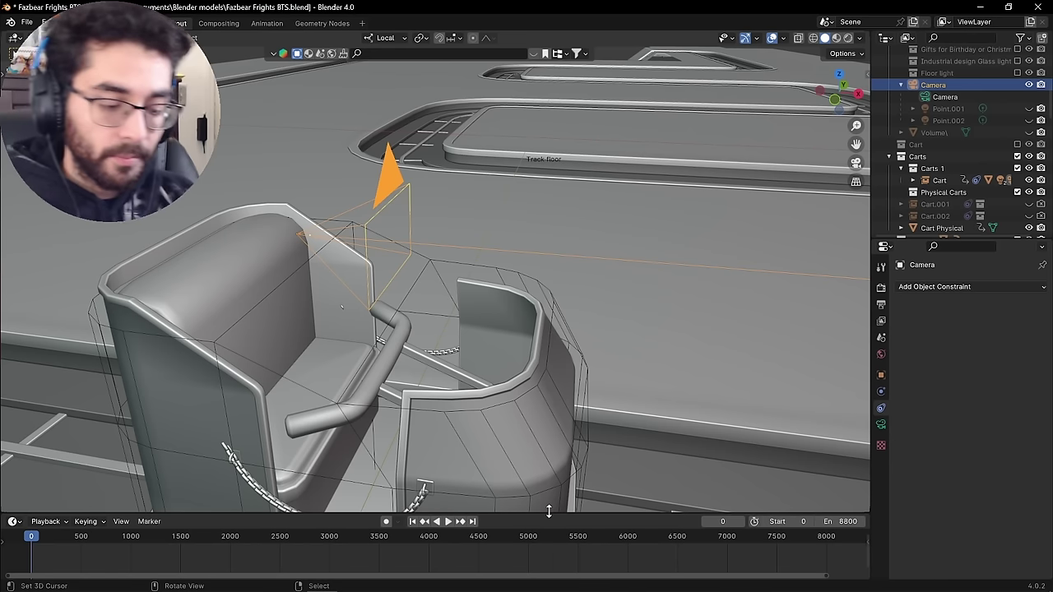
# Start serving from the VirtuCamera add-on and confirm Camera as the controlled camera in the phone app.
pyautogui.press('n')
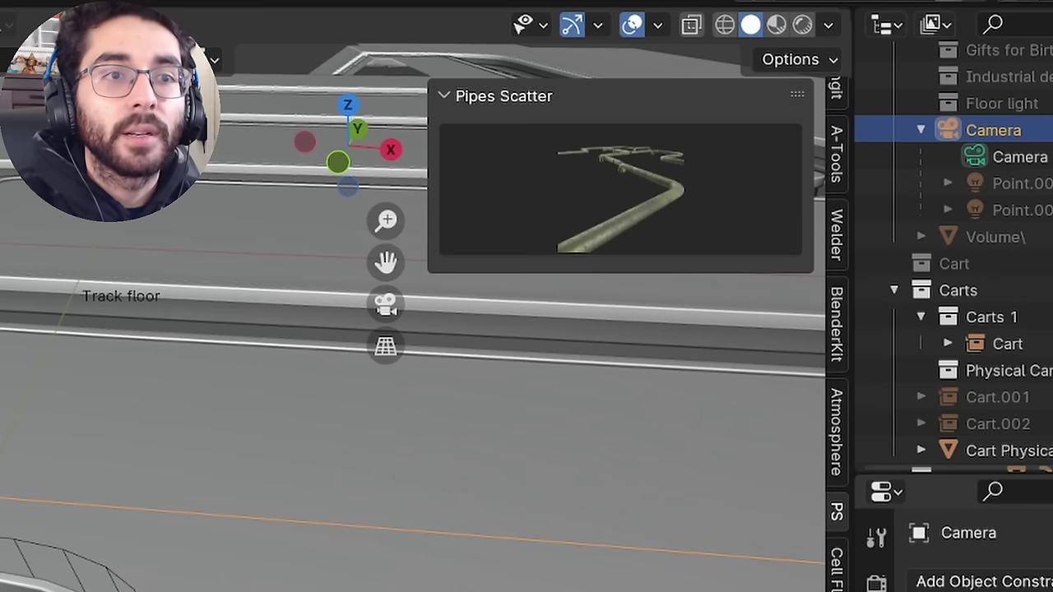
pyautogui.click(863, 497)
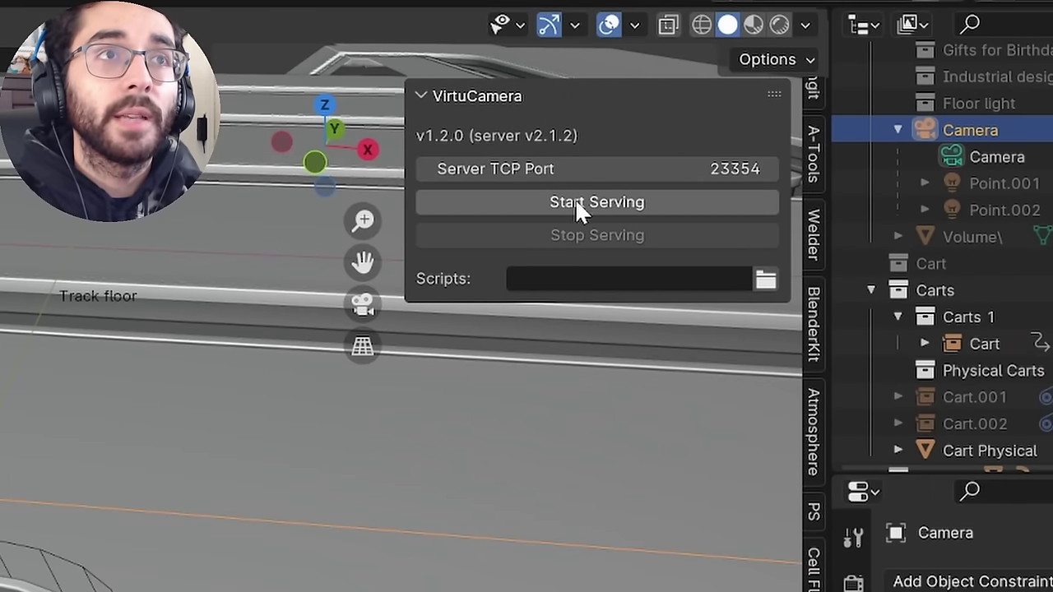
pyautogui.click(605, 206)
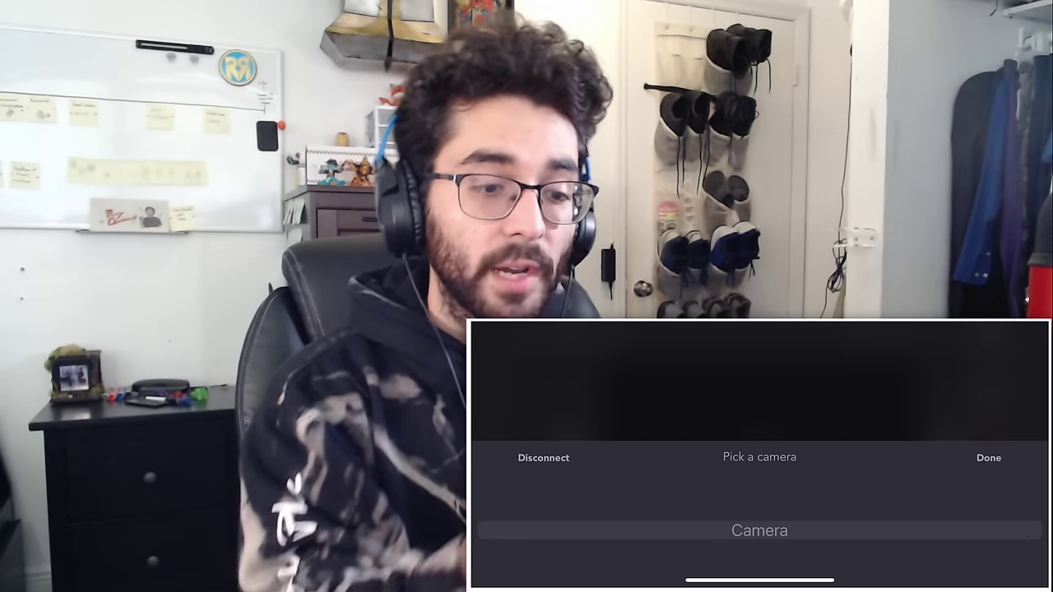
pyautogui.click(989, 459)
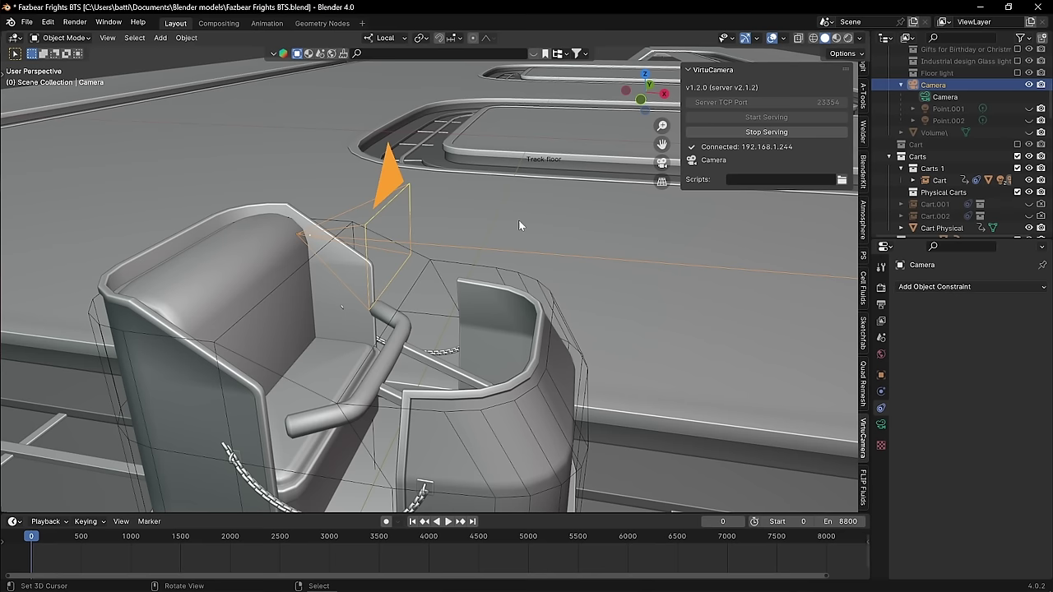
# Link the scene camera's view to the phone's motion in VirtuCamera and return the timeline to the first frame.
pyautogui.press('KP_0')
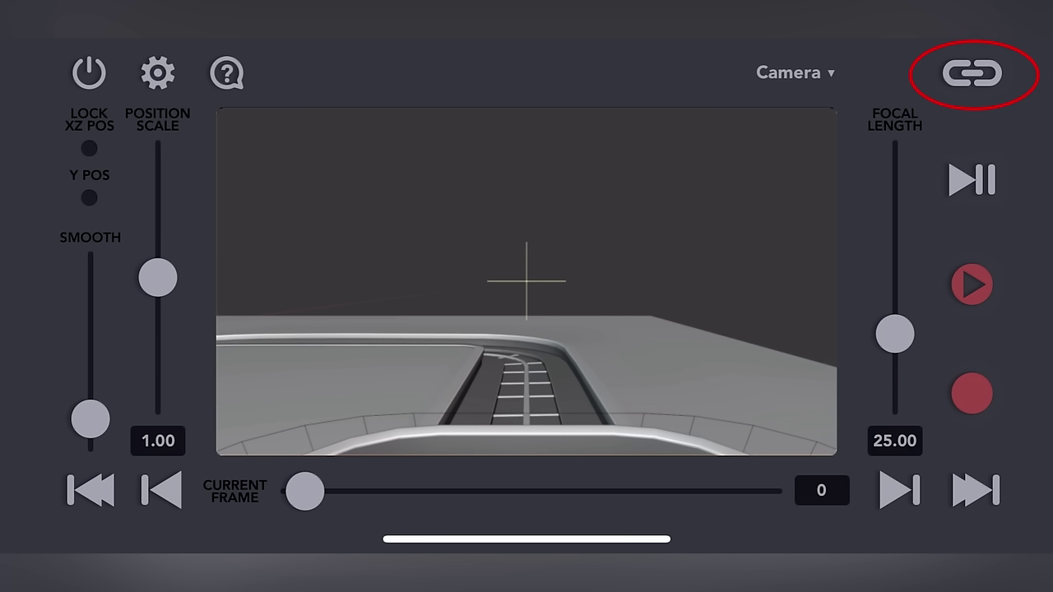
pyautogui.click(974, 73)
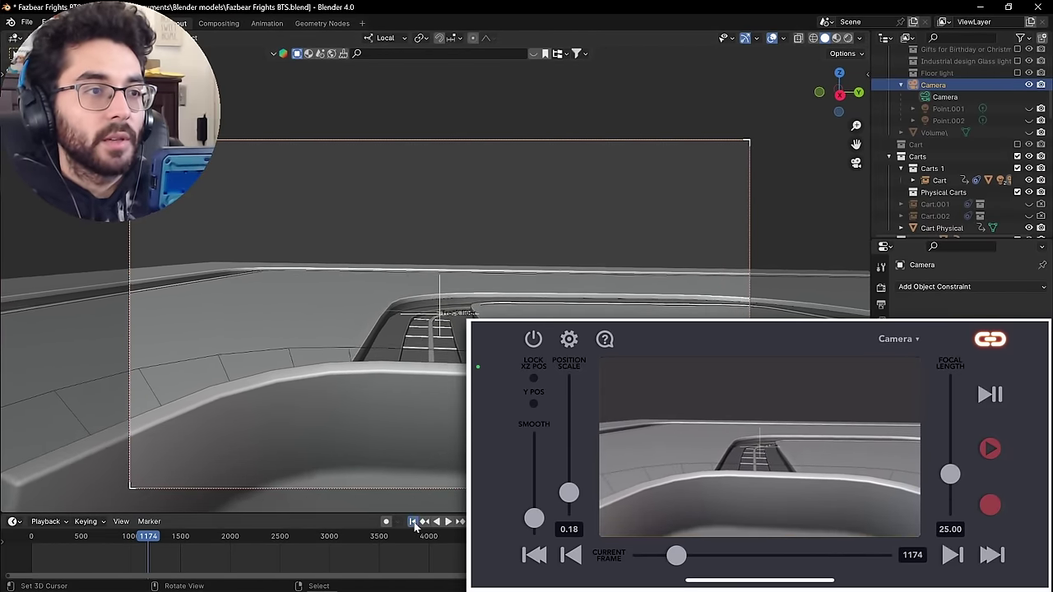
pyautogui.click(413, 523)
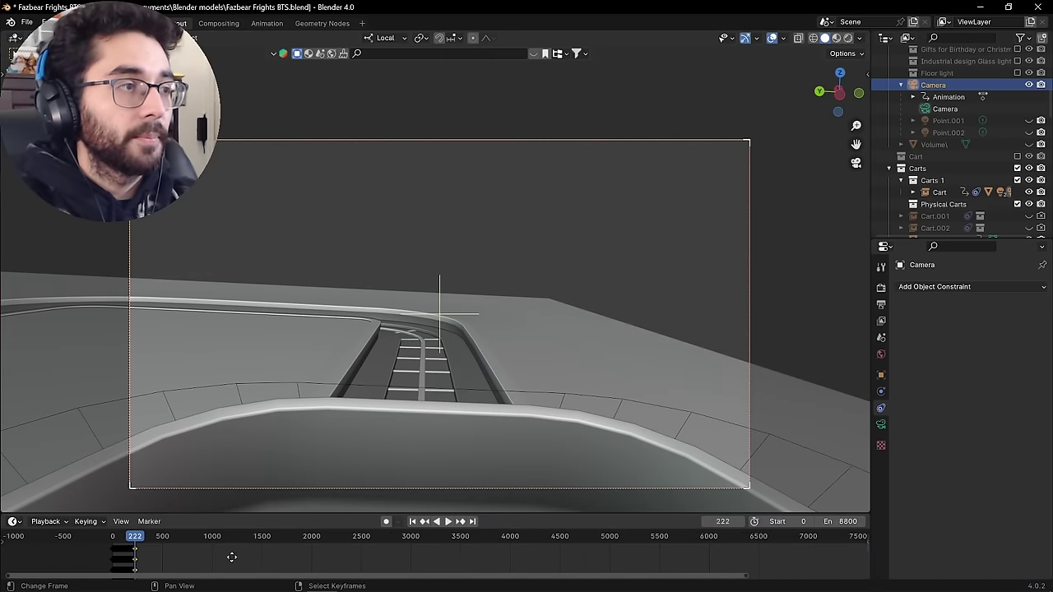
# Play back the recorded camera motion from frame 0 and stop the VirtuCamera server.
pyautogui.click(149, 541)
pyautogui.press('space')
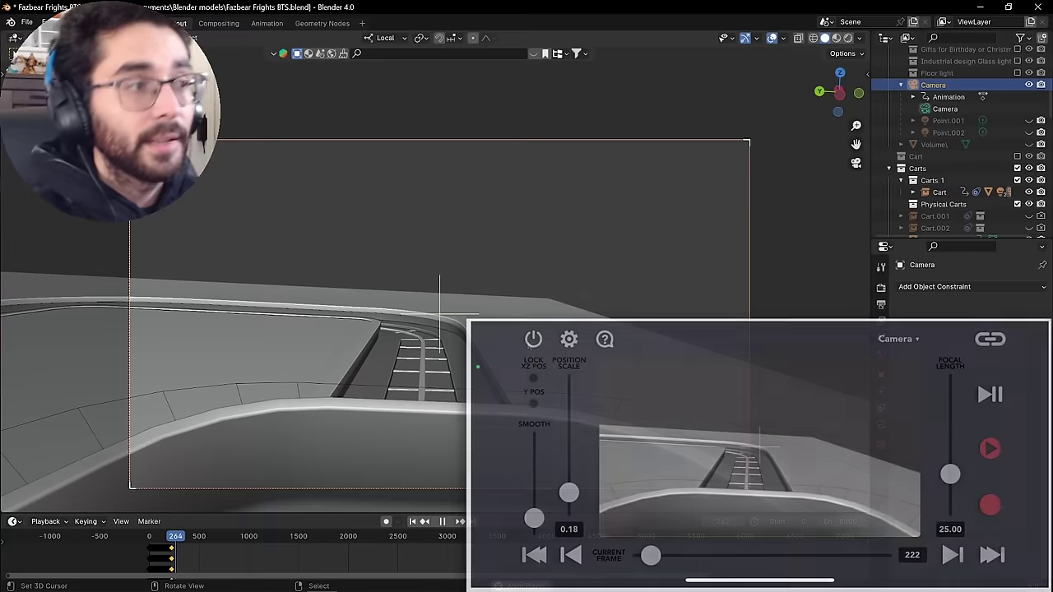
pyautogui.click(149, 542)
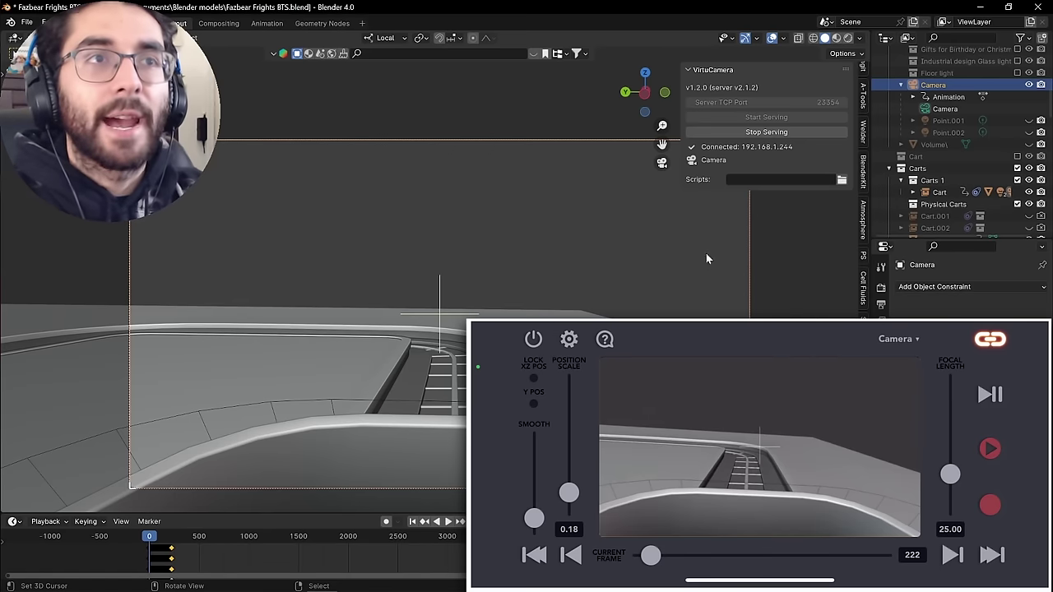
pyautogui.click(769, 133)
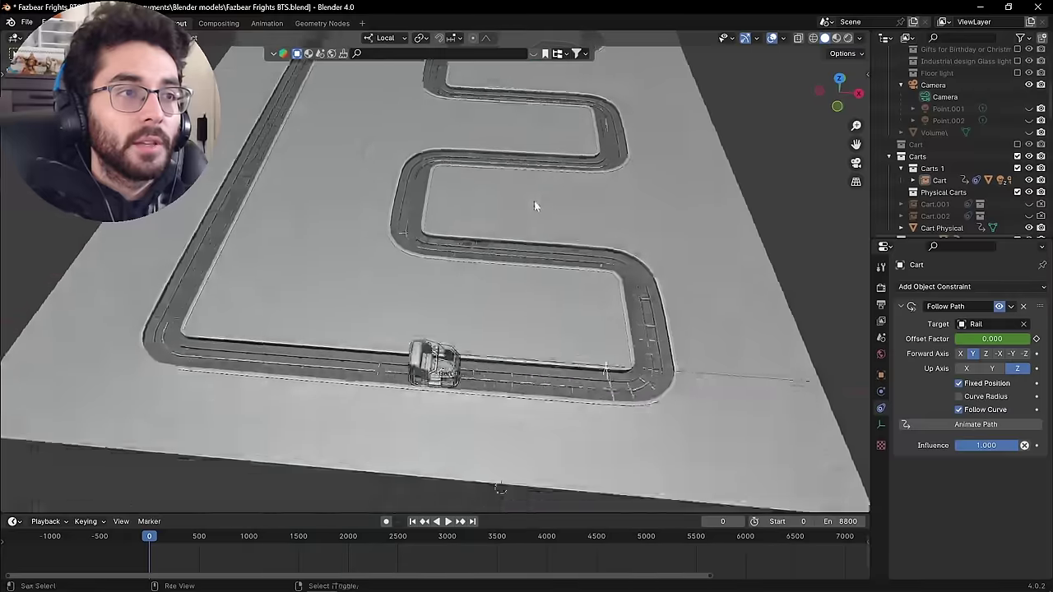
# Select the Cart, the Track and the Camera in turn to review the parts of the ride setup.
pyautogui.moveTo(536, 206); pyautogui.dragTo(544, 324, button='middle')
pyautogui.click(421, 254)
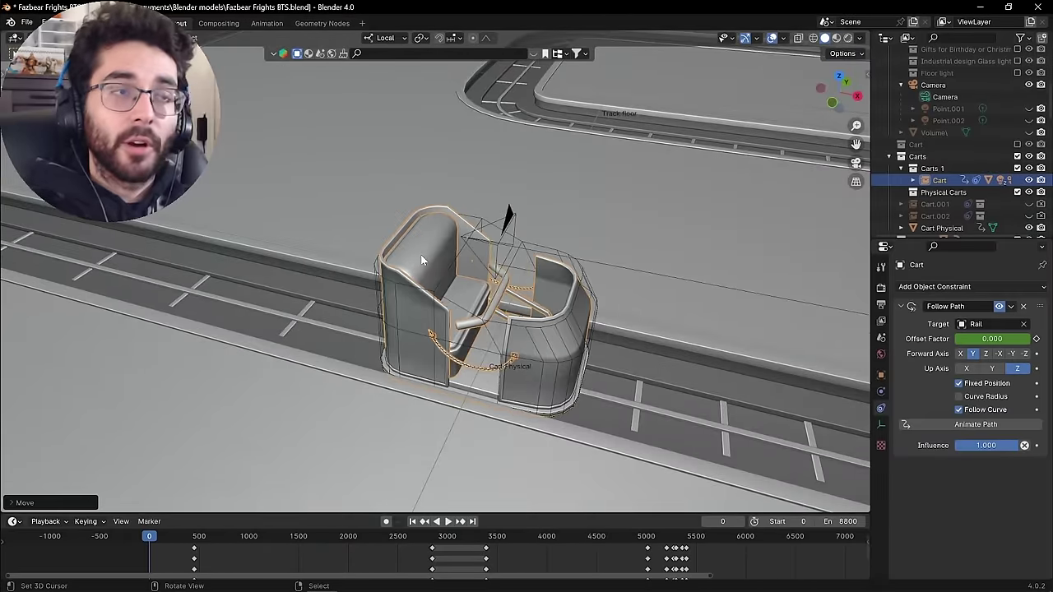
pyautogui.click(331, 303)
pyautogui.scroll(5, 548, 305)
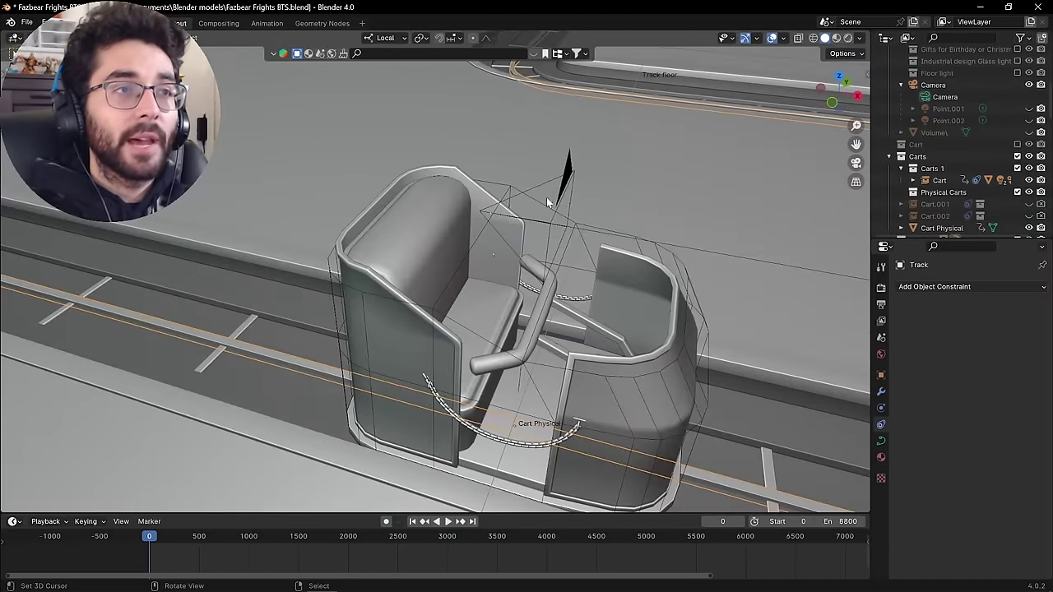
pyautogui.click(549, 183)
# Reselect the cart, test that it moves with its camera, and scrub its animation along the track back to frame 0.
pyautogui.click(403, 234)
pyautogui.scroll(-5, 401, 234)
pyautogui.press('g')
pyautogui.rightClick(438, 198)
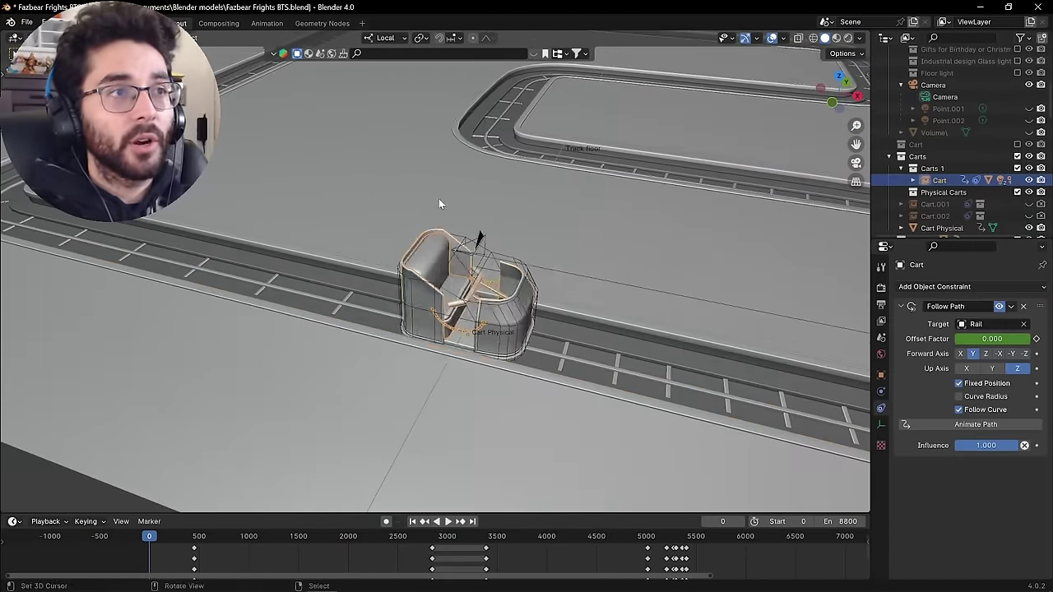
pyautogui.moveTo(439, 198); pyautogui.dragTo(503, 185, button='middle')
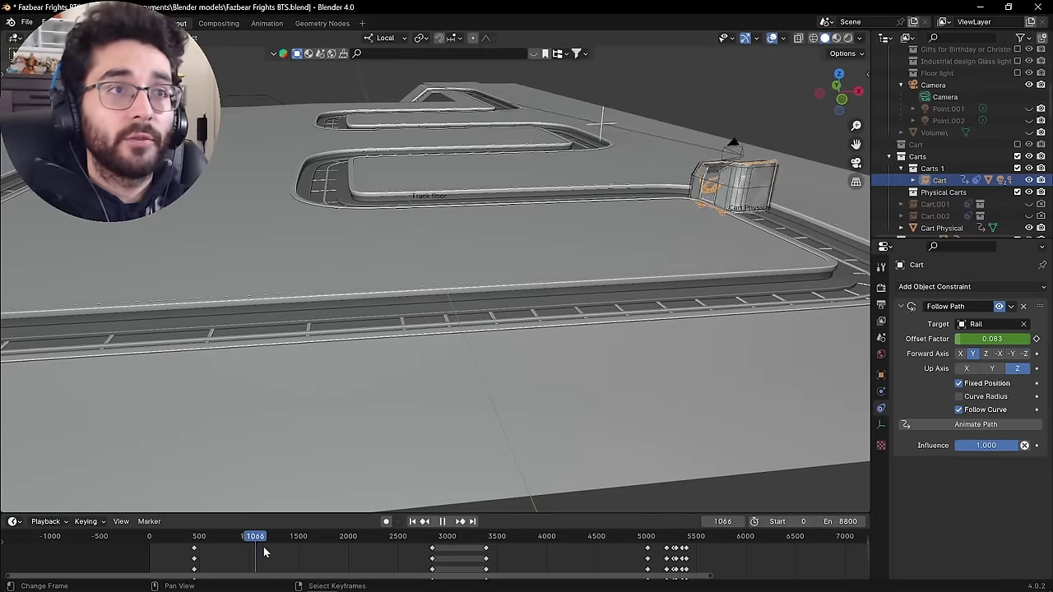
pyautogui.moveTo(264, 553); pyautogui.dragTo(188, 555)
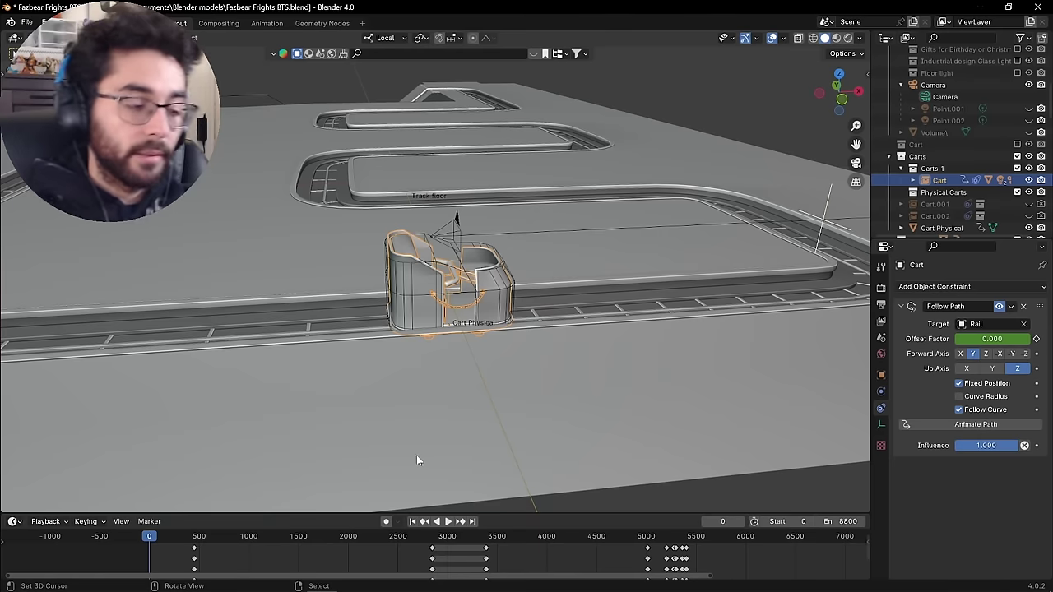
# Collapse the Carts collection and enable the Line Entrance collection to show the entrance building around the cart.
pyautogui.scroll(-8, 494, 287)
pyautogui.moveTo(461, 197); pyautogui.dragTo(466, 262, button='middle')
pyautogui.scroll(3, 454, 305)
pyautogui.moveTo(430, 346); pyautogui.dragTo(492, 275, button='middle')
pyautogui.scroll(4, 494, 277)
pyautogui.keyDown('shift'); pyautogui.moveTo(557, 358); pyautogui.dragTo(574, 351, button='middle'); pyautogui.keyUp('shift')
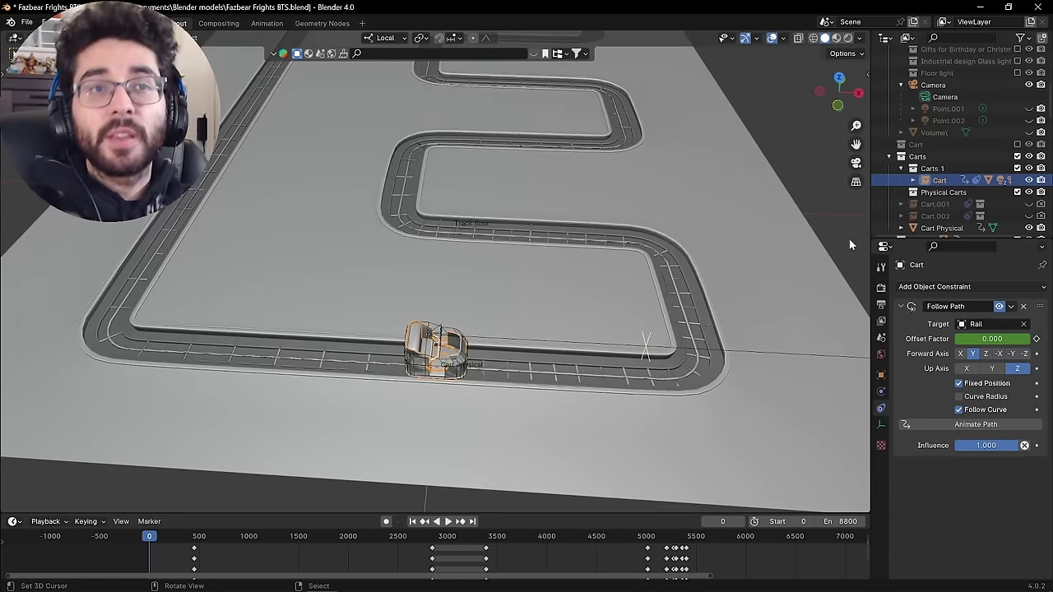
pyautogui.click(890, 156)
pyautogui.scroll(-6, 963, 173)
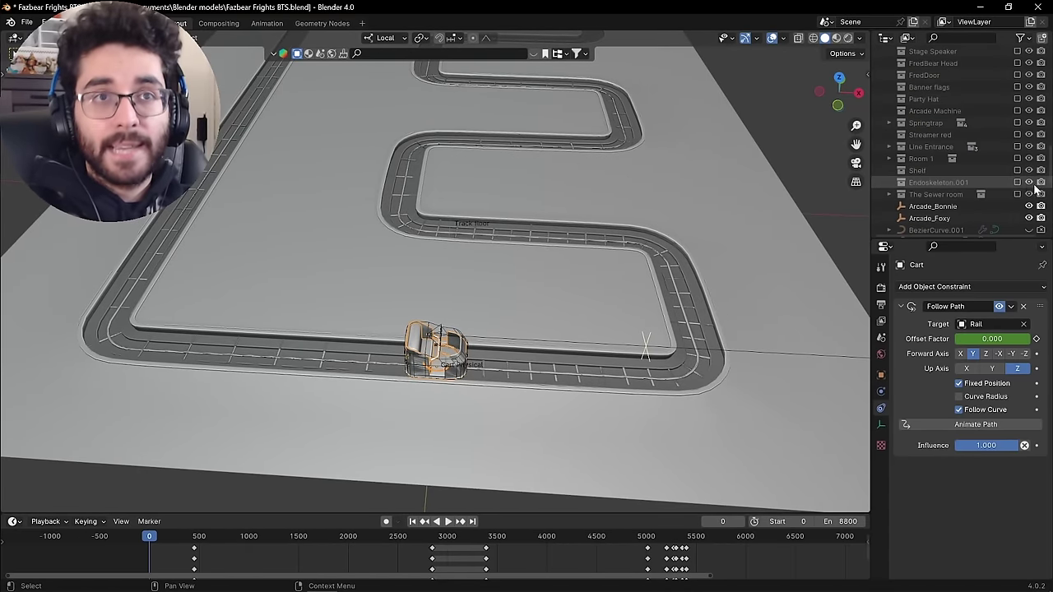
pyautogui.click(1018, 147)
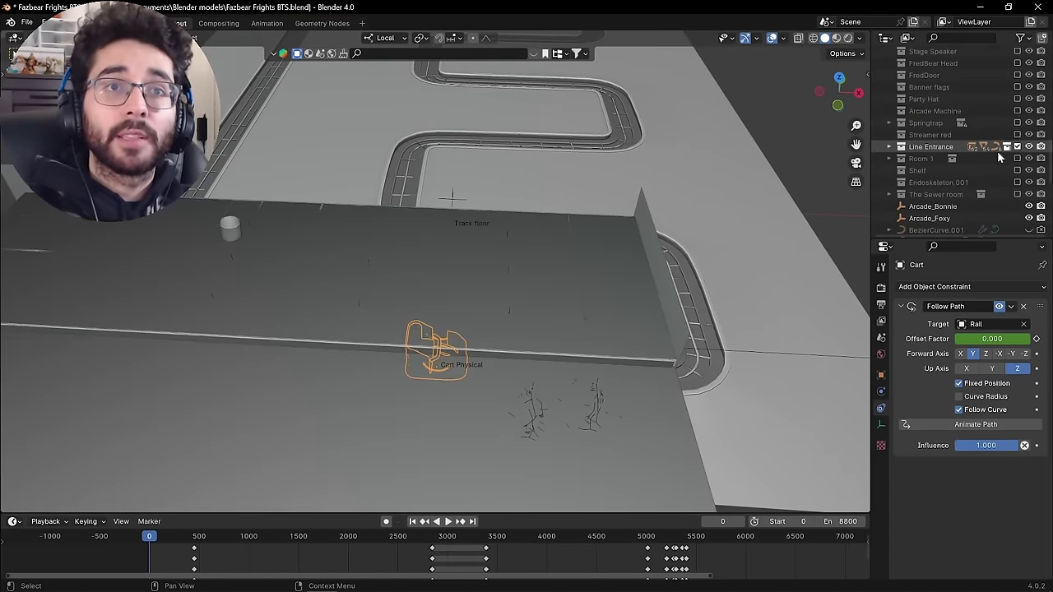
# Deselect everything, walk toward the background planes beside the Line Entrance and display the scene in Material Preview shading.
pyautogui.scroll(-5, 469, 333)
pyautogui.hotkey('alt', 'a')
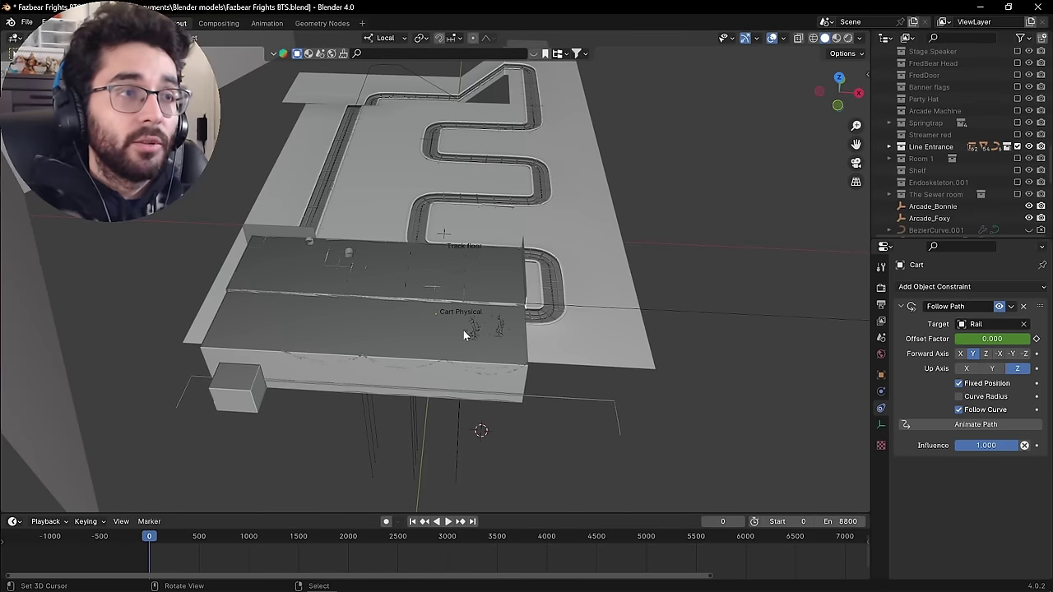
pyautogui.hotkey('shift', '`')
pyautogui.press('w')
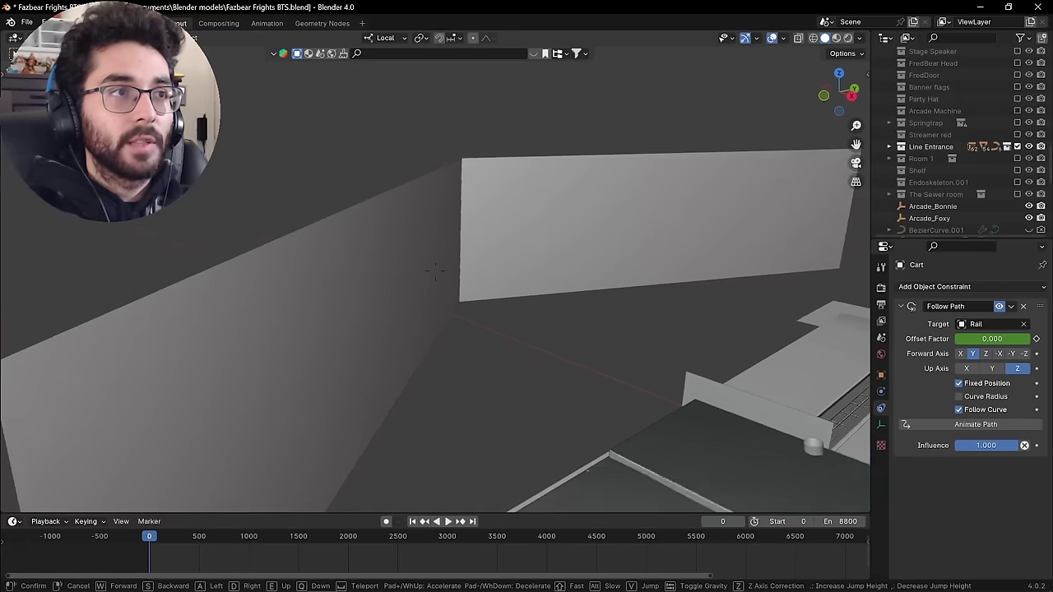
pyautogui.click(441, 332)
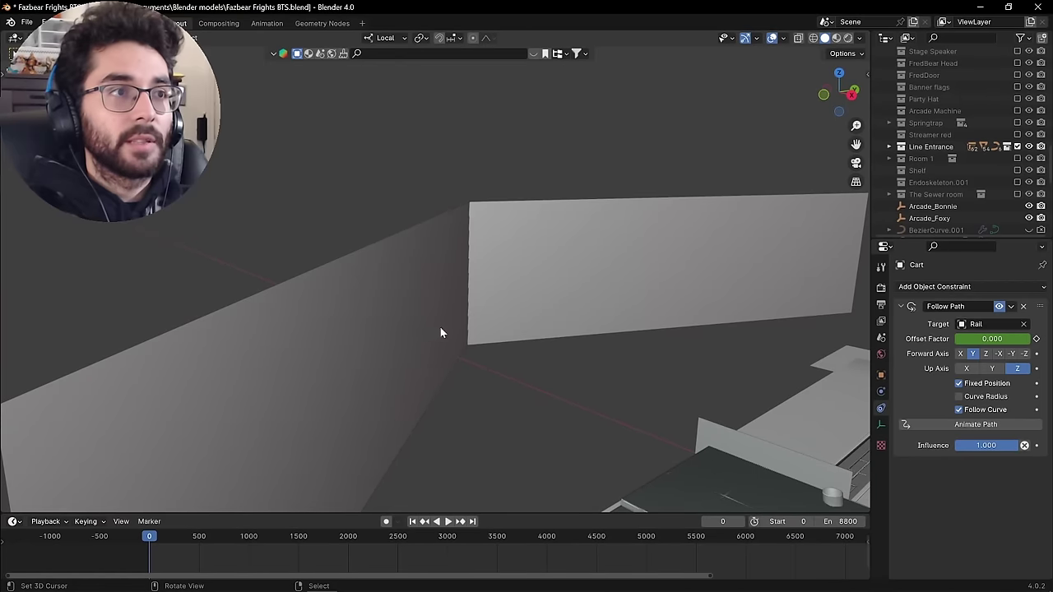
pyautogui.click(466, 469)
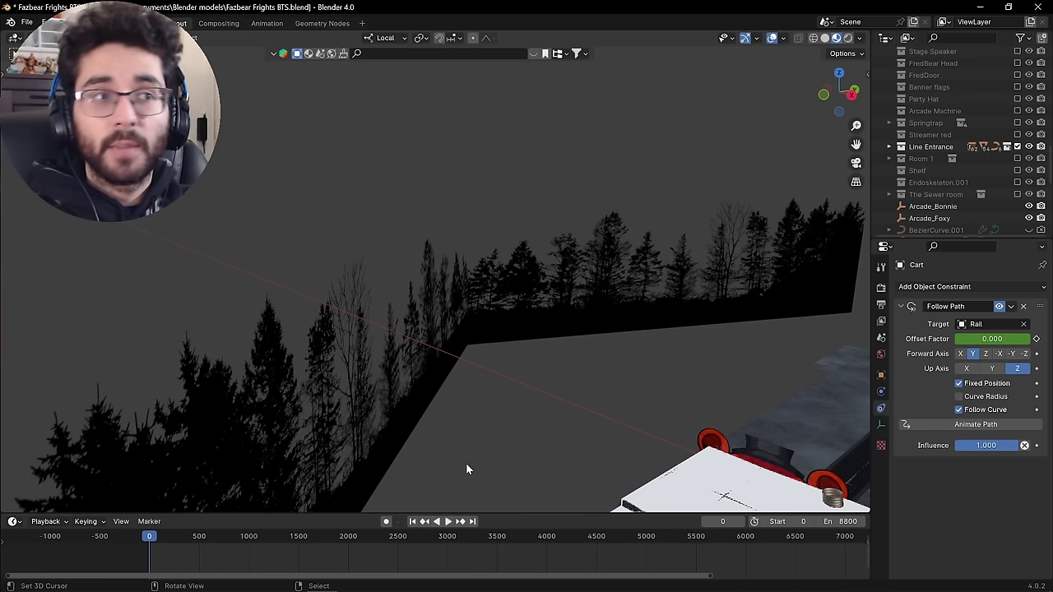
# Walk along the tree silhouette planes outside the Line Entrance to examine how the background is set up.
pyautogui.hotkey('shift', '`')
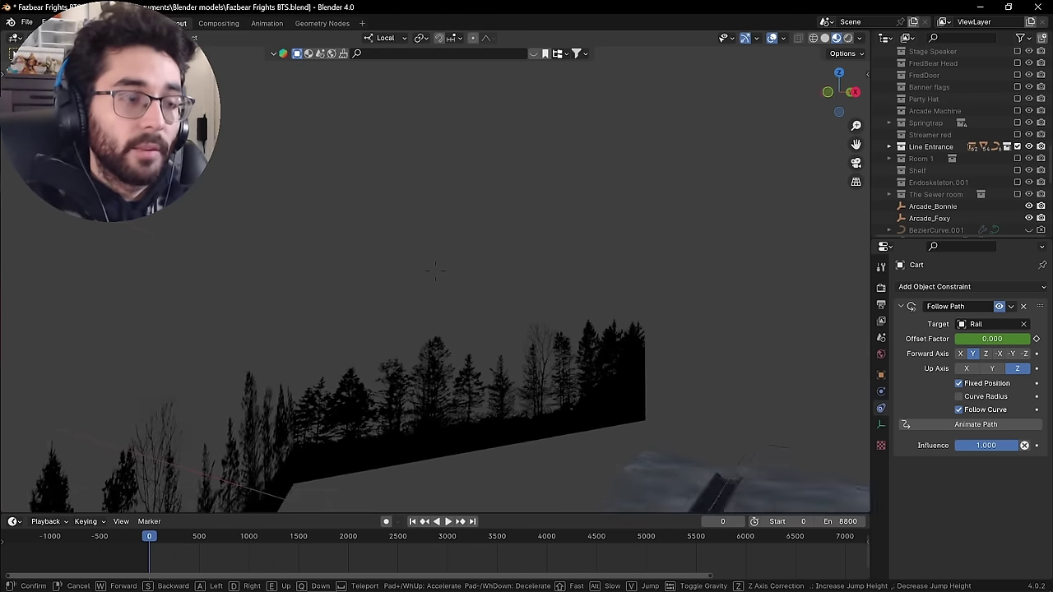
pyautogui.press('w')
pyautogui.press('w')
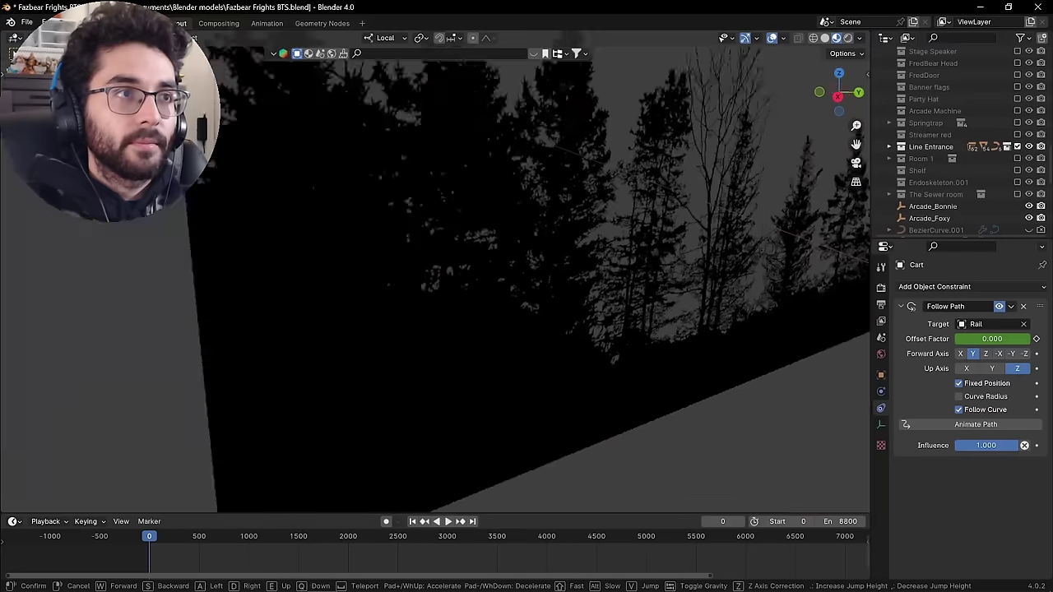
pyautogui.press('w')
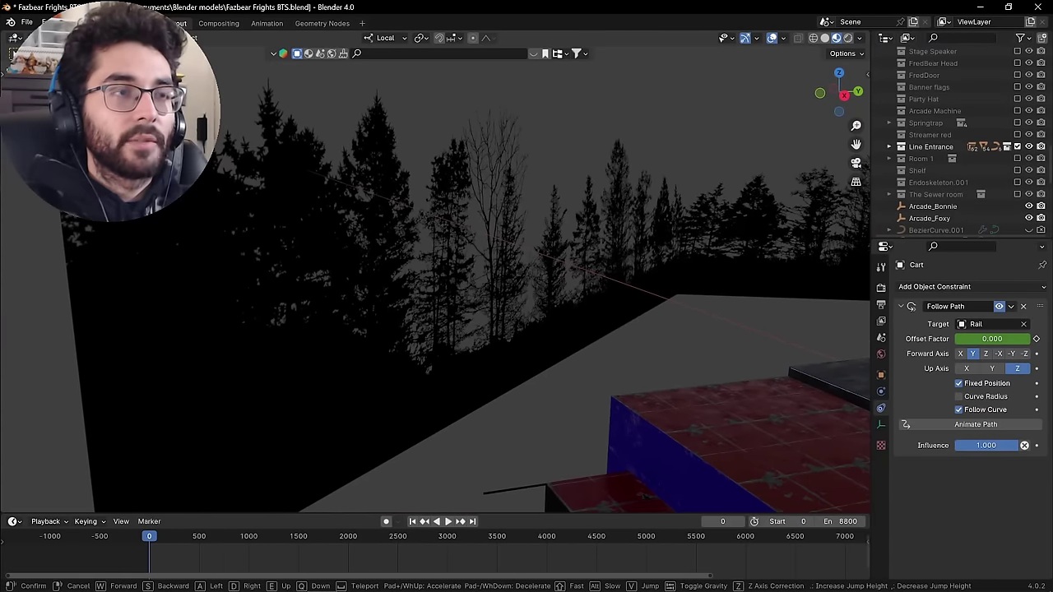
pyautogui.press('w')
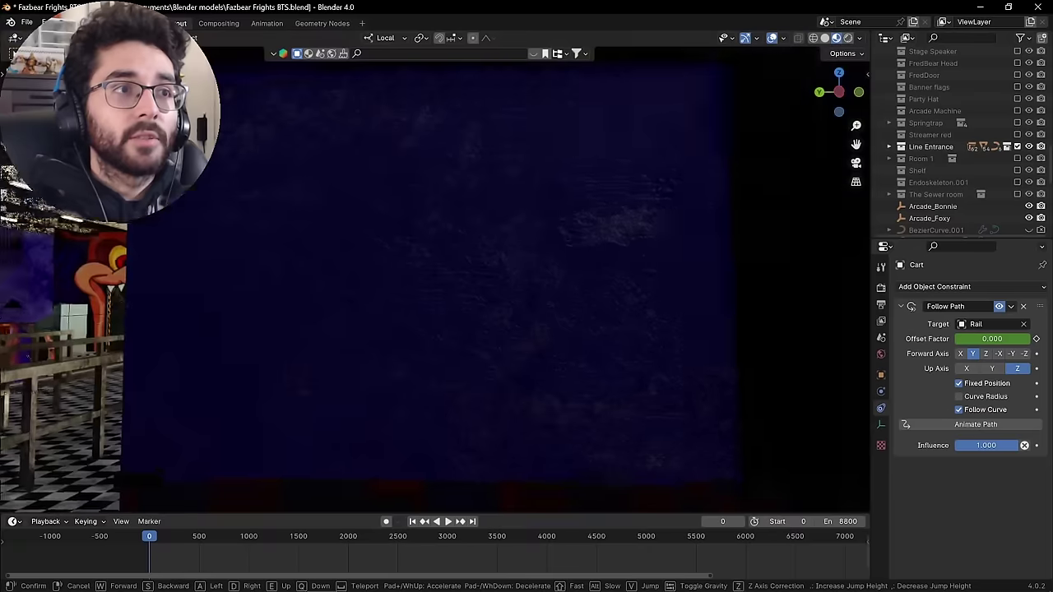
# Walk through the inside of the Line Entrance, past the queue railings, to view the Fazbear Frights sign wall.
pyautogui.moveTo(434, 288)
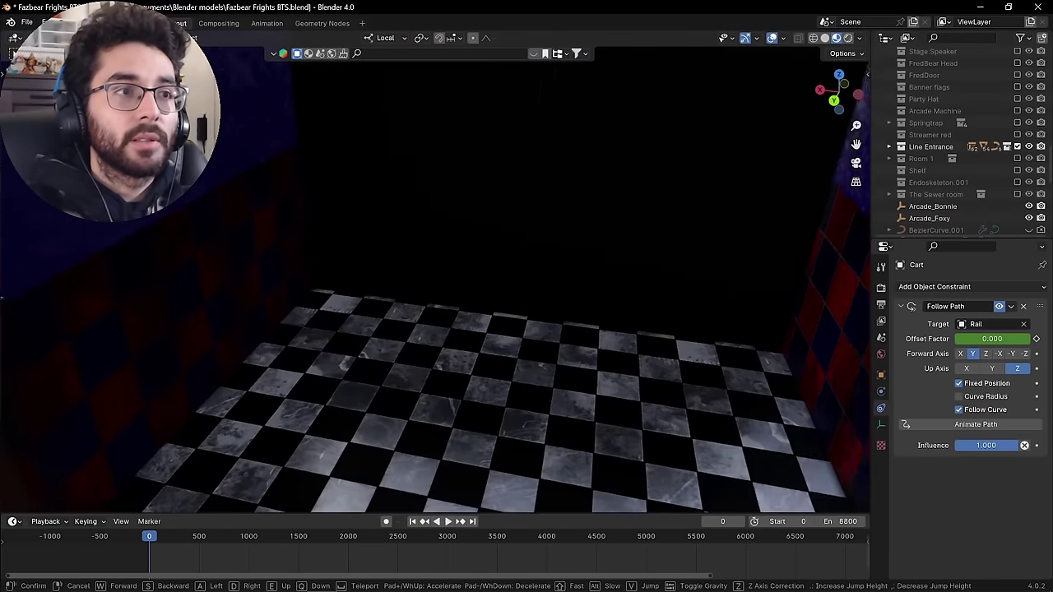
pyautogui.press('w')
pyautogui.press('w')
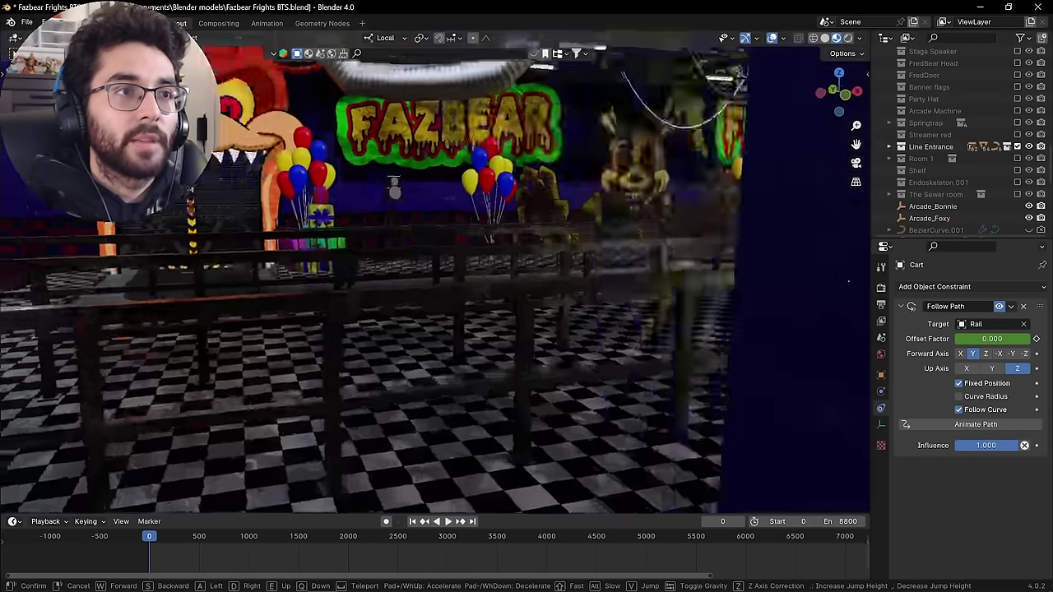
pyautogui.press('w')
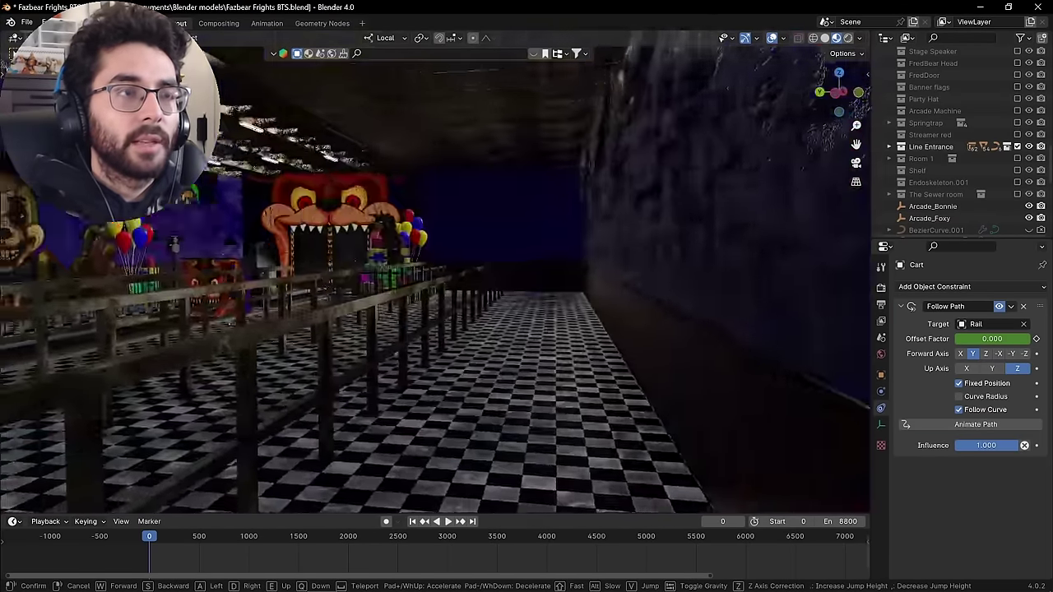
pyautogui.press('a')
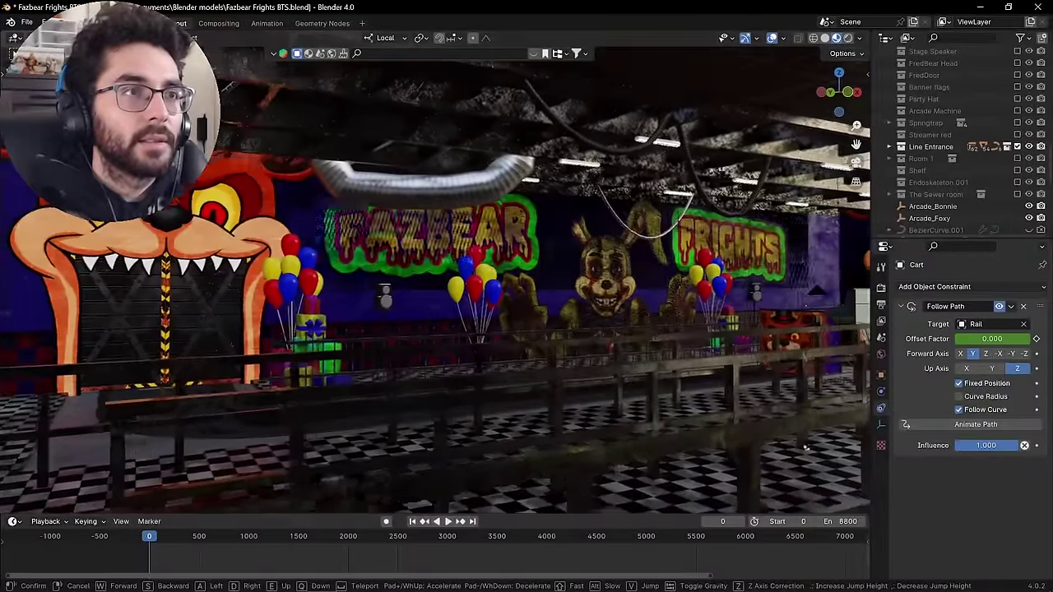
pyautogui.press('d')
pyautogui.press('w')
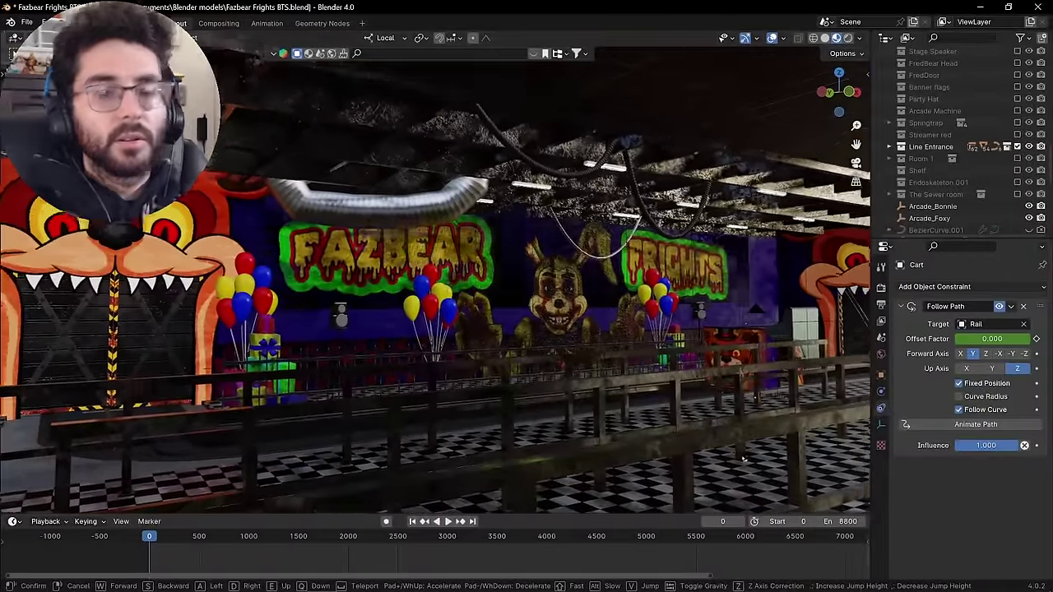
# Try moving the Springtrap cut-out and the Fazbear Frights title away from the wall.
pyautogui.click(580, 295)
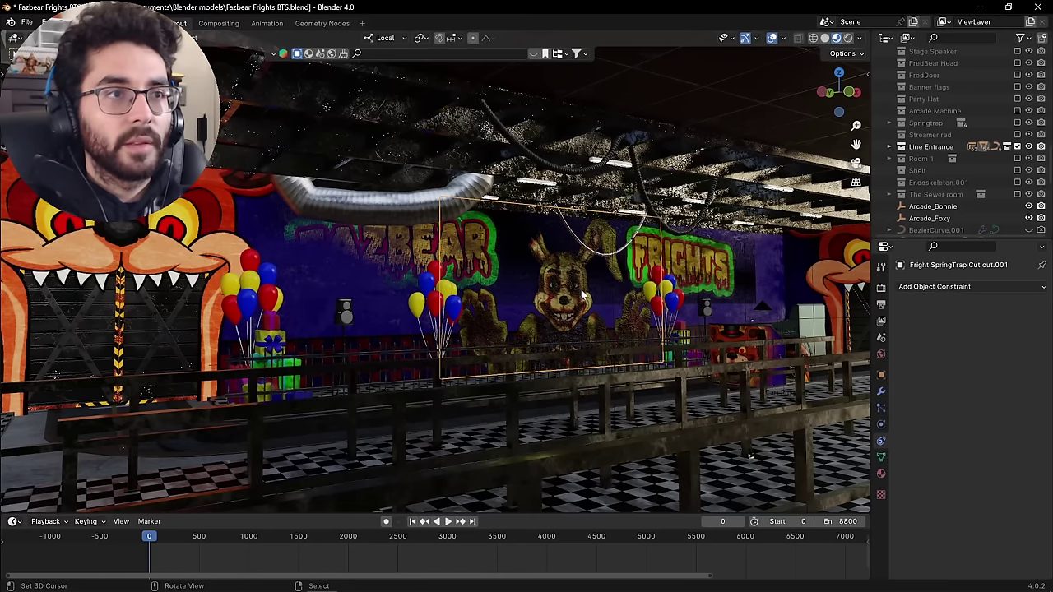
pyautogui.press('g')
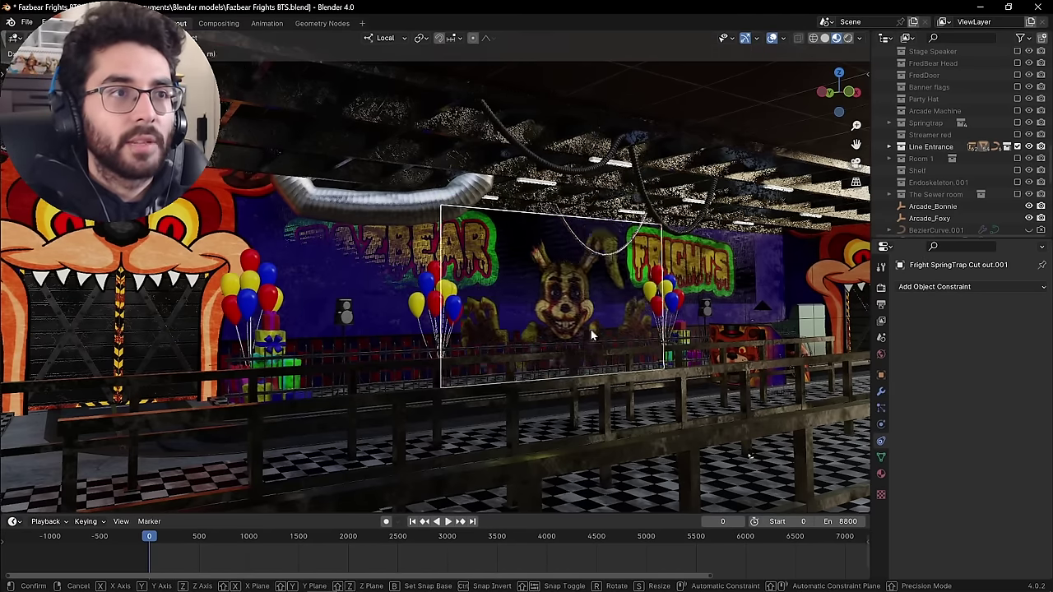
pyautogui.click(591, 330)
pyautogui.moveTo(590, 330); pyautogui.dragTo(615, 336, button='middle')
pyautogui.press('KP_Decimal')
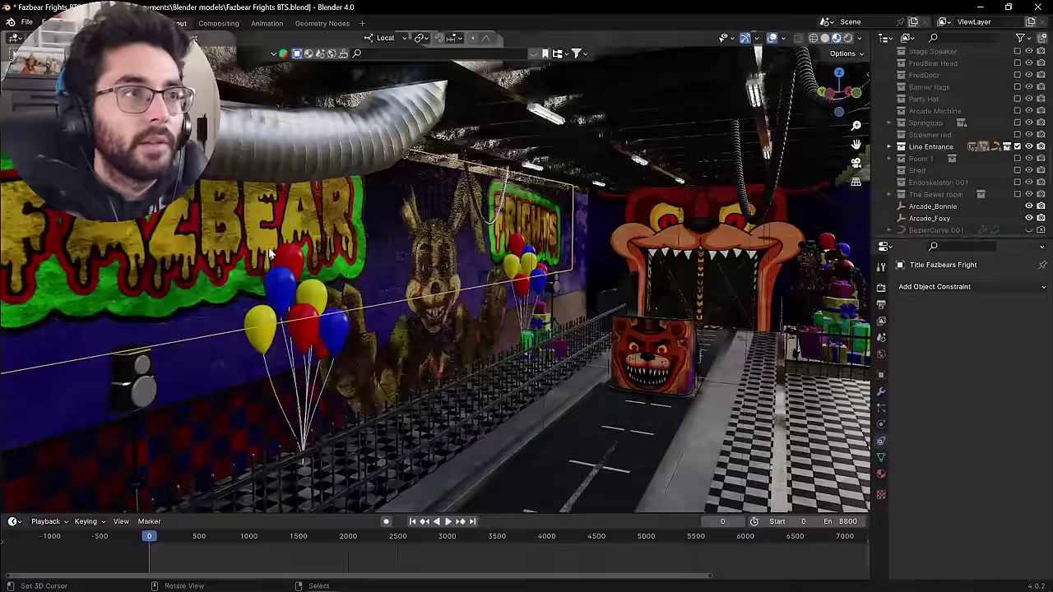
pyautogui.press('g')
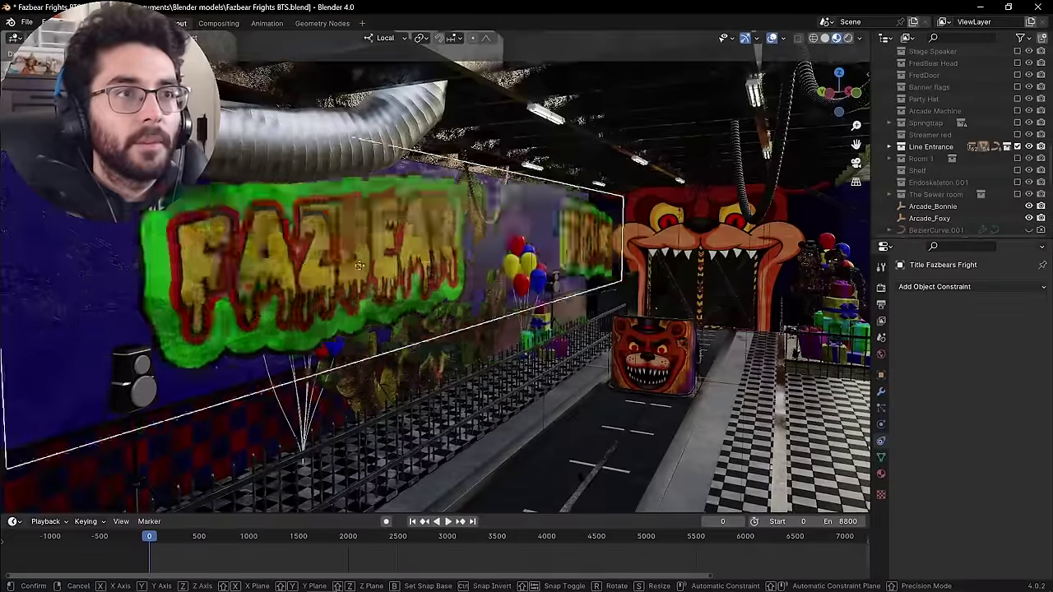
pyautogui.click(598, 249)
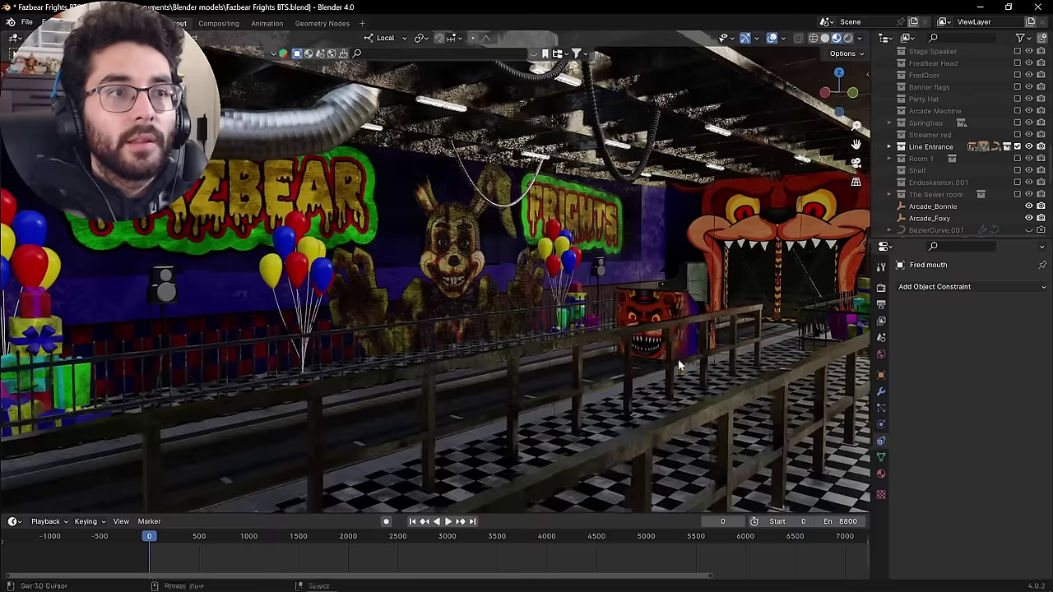
# Display the Line Entrance in Rendered shading and make the Volume object visible.
pyautogui.moveTo(682, 364)
pyautogui.mouseDown(button='middle')
pyautogui.moveTo(678, 351)
pyautogui.moveTo(655, 354)
pyautogui.mouseUp(button='middle')
pyautogui.press('z')
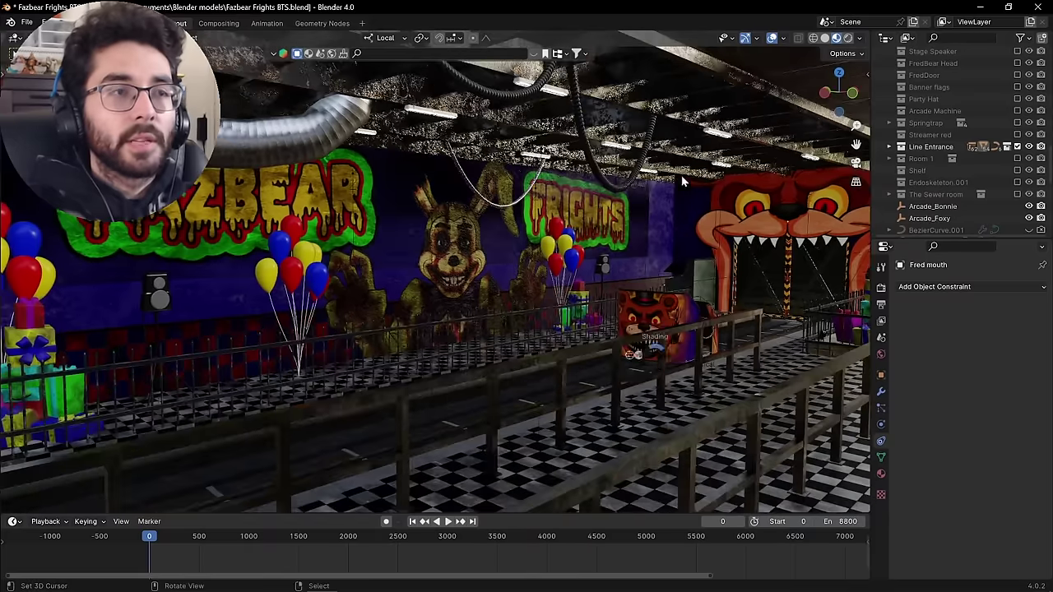
pyautogui.click(683, 181)
pyautogui.moveTo(683, 179); pyautogui.dragTo(668, 198, button='middle')
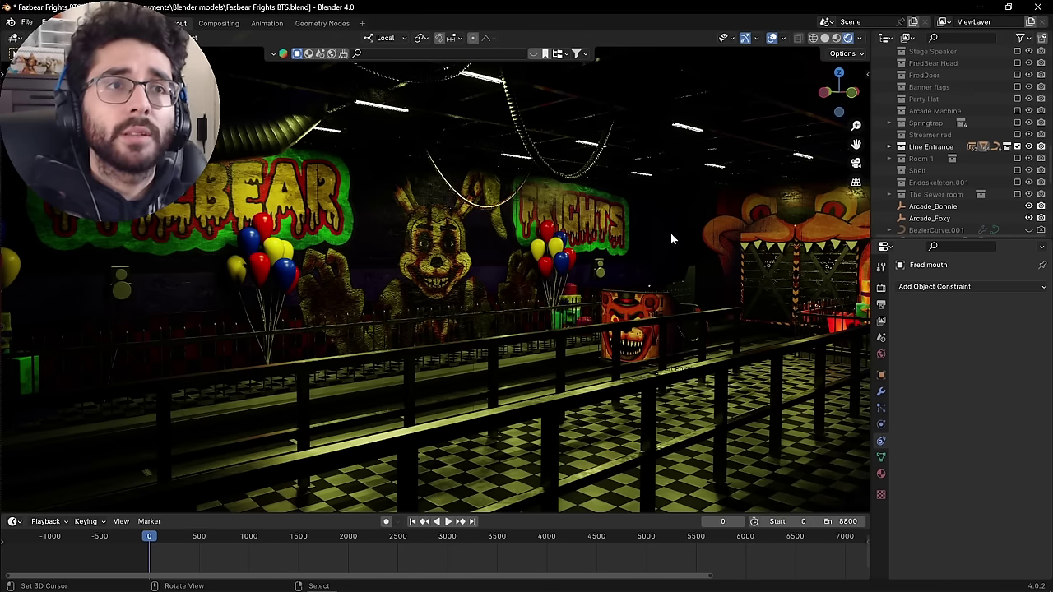
pyautogui.moveTo(671, 233); pyautogui.dragTo(552, 273, button='middle')
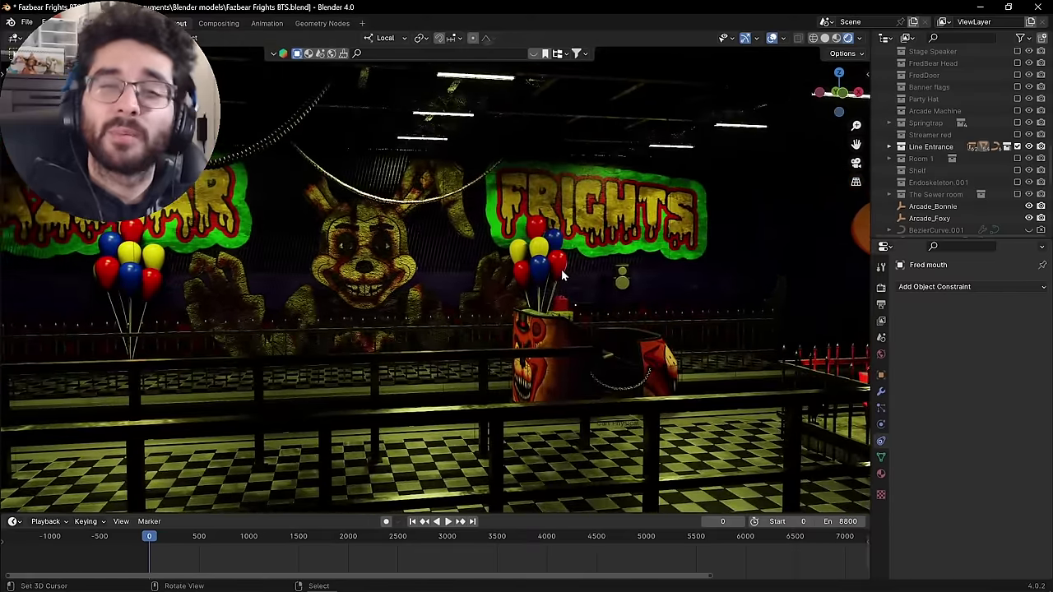
pyautogui.scroll(6, 995, 155)
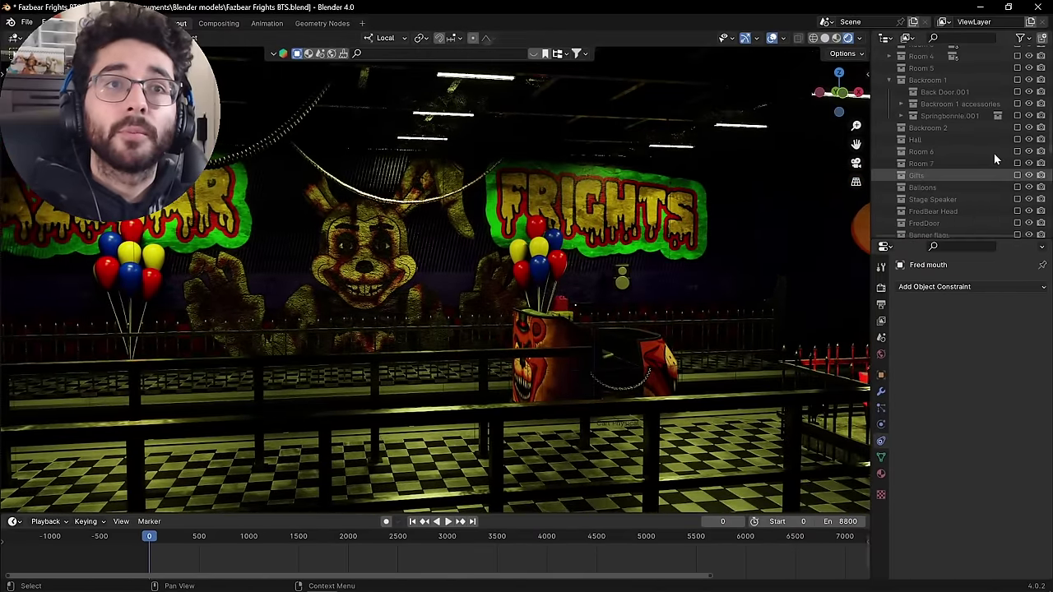
pyautogui.click(1028, 207)
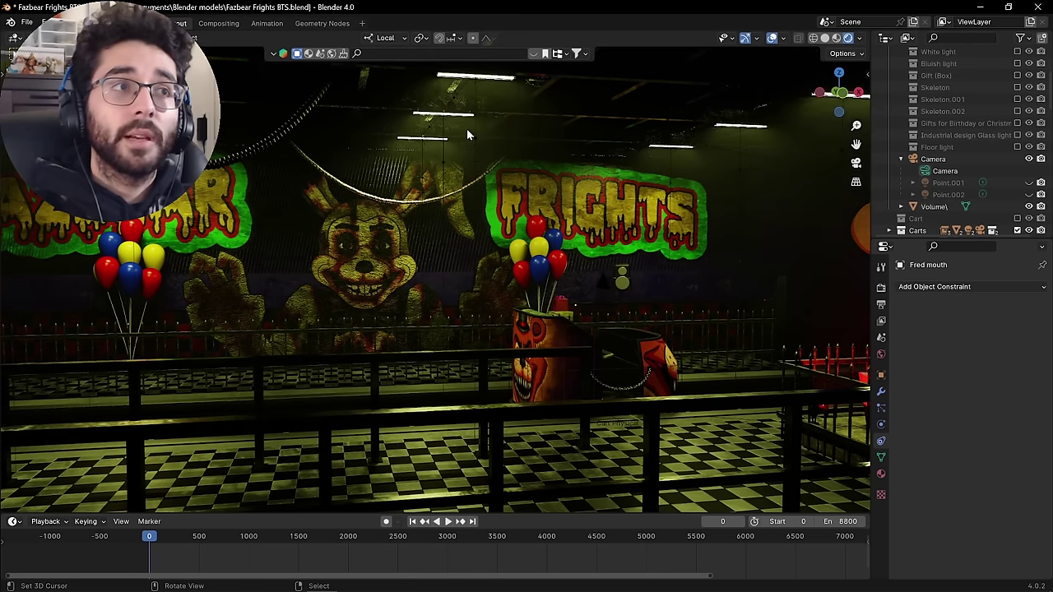
# Hide the Volume object, view the whole ride layout in Wireframe and enable the Room 1 collection.
pyautogui.moveTo(467, 134); pyautogui.dragTo(548, 313, button='middle')
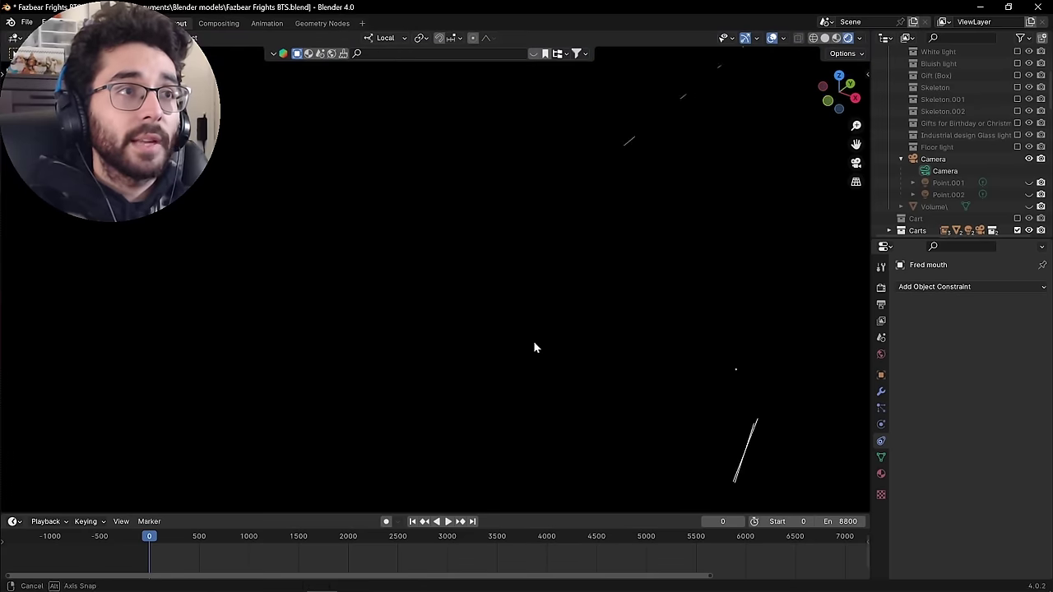
pyautogui.moveTo(535, 347); pyautogui.dragTo(463, 332, button='middle')
pyautogui.scroll(-3, 1011, 147)
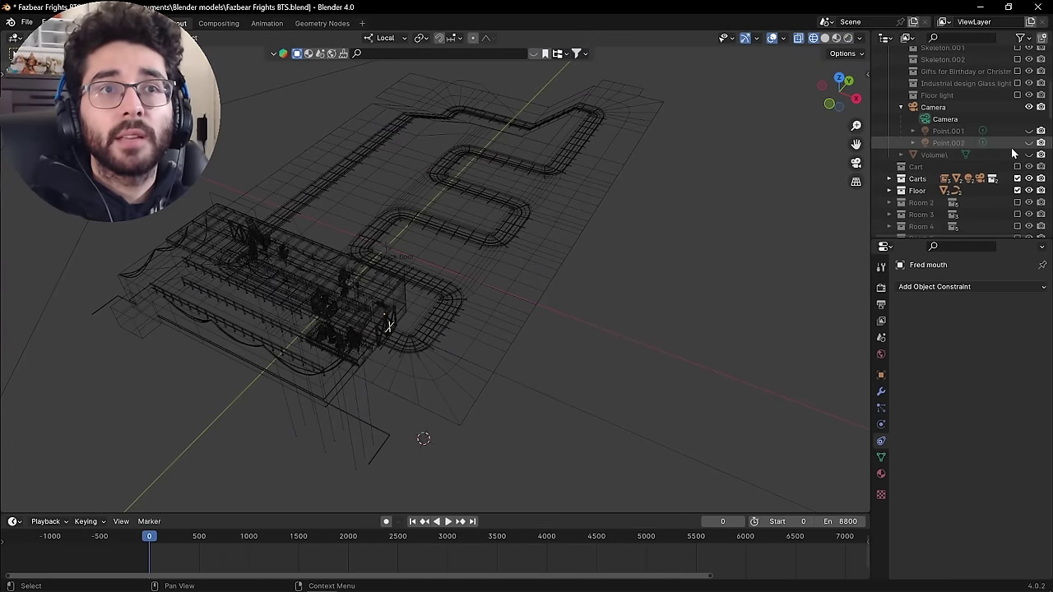
pyautogui.scroll(-8, 1012, 155)
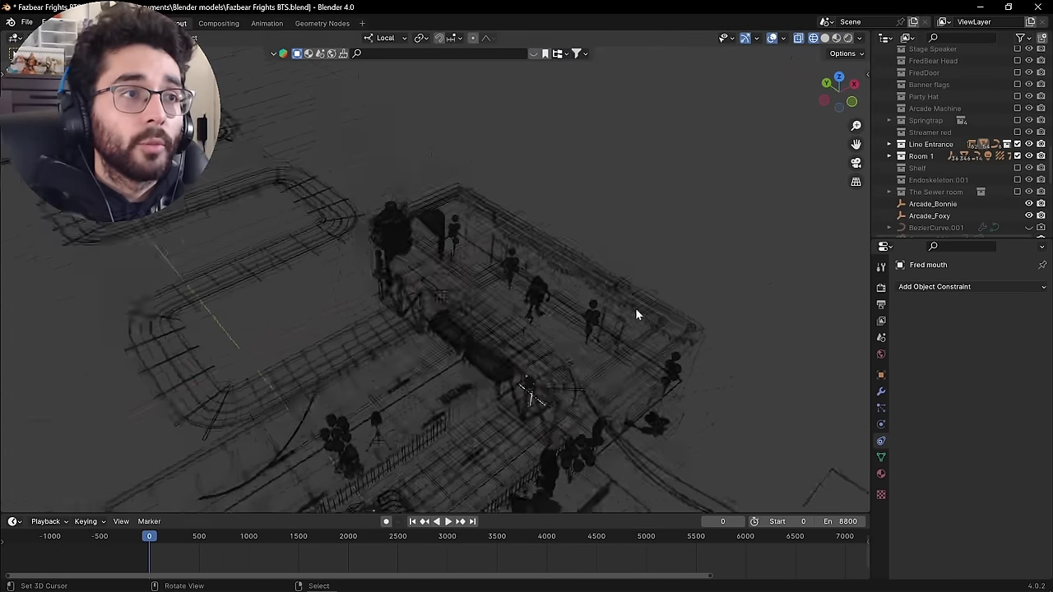
# Look around the inside of Room 1 in Solid shading, including the animatronic, and display it in Material Preview shading.
pyautogui.scroll(3, 636, 307)
pyautogui.moveTo(635, 308); pyautogui.dragTo(483, 224, button='middle')
pyautogui.scroll(3, 432, 292)
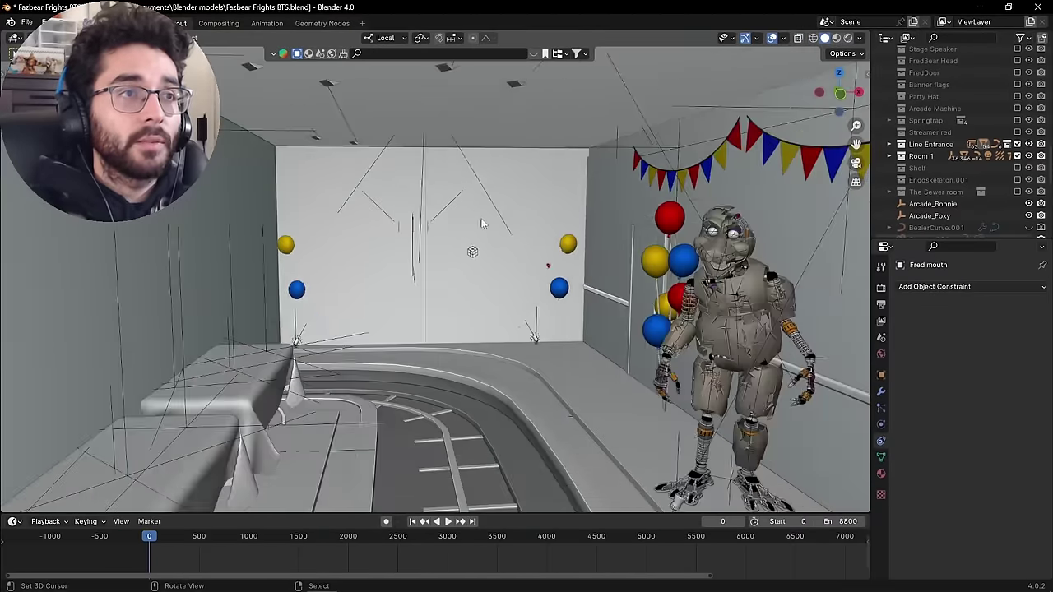
pyautogui.keyDown('shift'); pyautogui.moveTo(671, 270); pyautogui.dragTo(568, 288, button='middle'); pyautogui.keyUp('shift')
pyautogui.keyDown('shift'); pyautogui.moveTo(567, 288); pyautogui.dragTo(539, 301, button='middle'); pyautogui.keyUp('shift')
pyautogui.scroll(2, 507, 296)
pyautogui.scroll(-2, 514, 286)
pyautogui.scroll(-3, 469, 334)
pyautogui.moveTo(539, 301)
pyautogui.keyDown('shift'); pyautogui.mouseDown(button='middle')
pyautogui.moveTo(526, 296)
pyautogui.moveTo(644, 292)
pyautogui.moveTo(531, 338)
pyautogui.moveTo(618, 311)
pyautogui.moveTo(540, 300)
pyautogui.mouseUp(button='middle'); pyautogui.keyUp('shift')
pyautogui.scroll(2, 615, 308)
pyautogui.press('z')
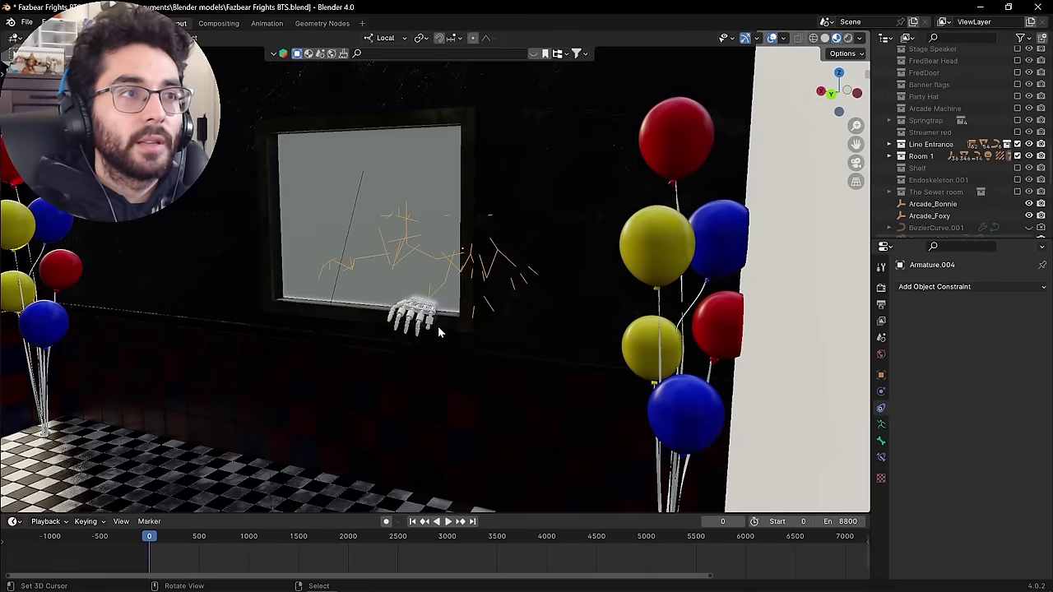
pyautogui.moveTo(438, 326); pyautogui.dragTo(522, 264, button='middle')
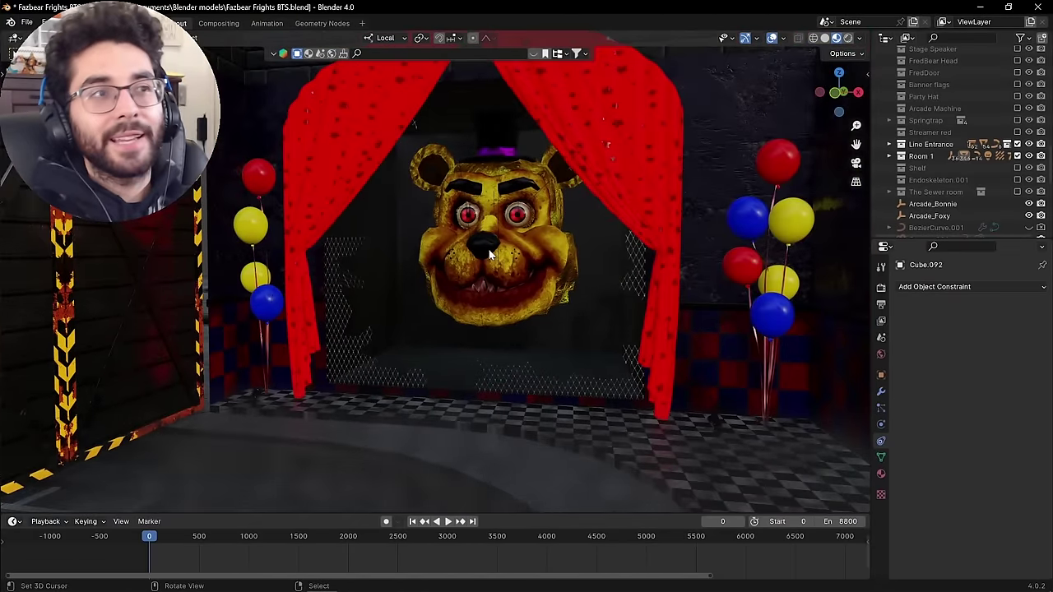
# Frame the nose of the FredBear head between the red curtains and examine its mouth and teeth up close.
pyautogui.press('KP_Decimal')
pyautogui.scroll(-5, 494, 244)
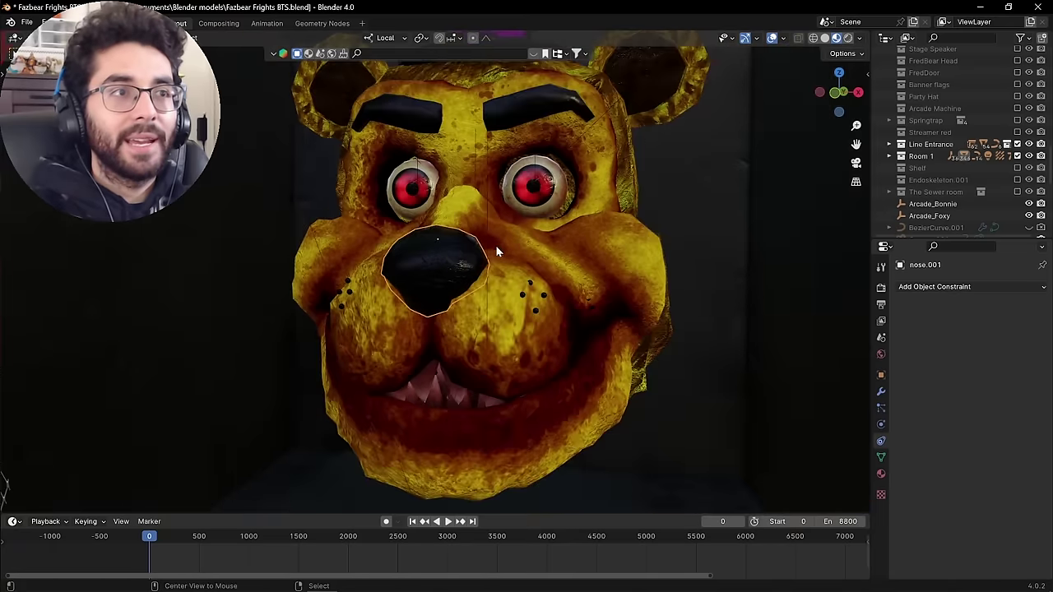
pyautogui.scroll(-3, 499, 247)
pyautogui.scroll(8, 509, 254)
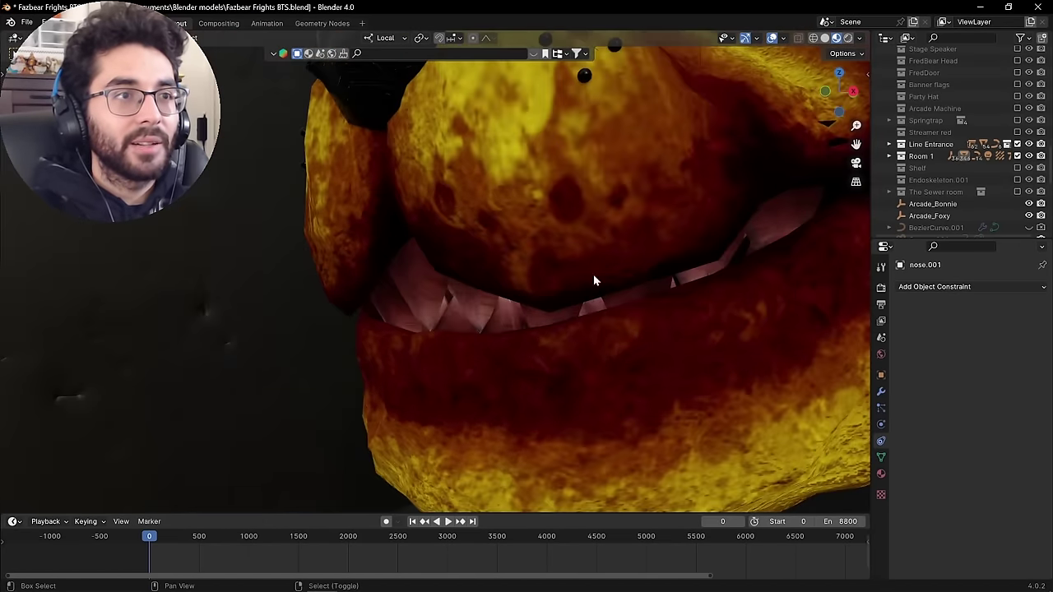
pyautogui.keyDown('shift'); pyautogui.moveTo(593, 274); pyautogui.dragTo(642, 268, button='middle'); pyautogui.keyUp('shift')
pyautogui.scroll(-3, 564, 288)
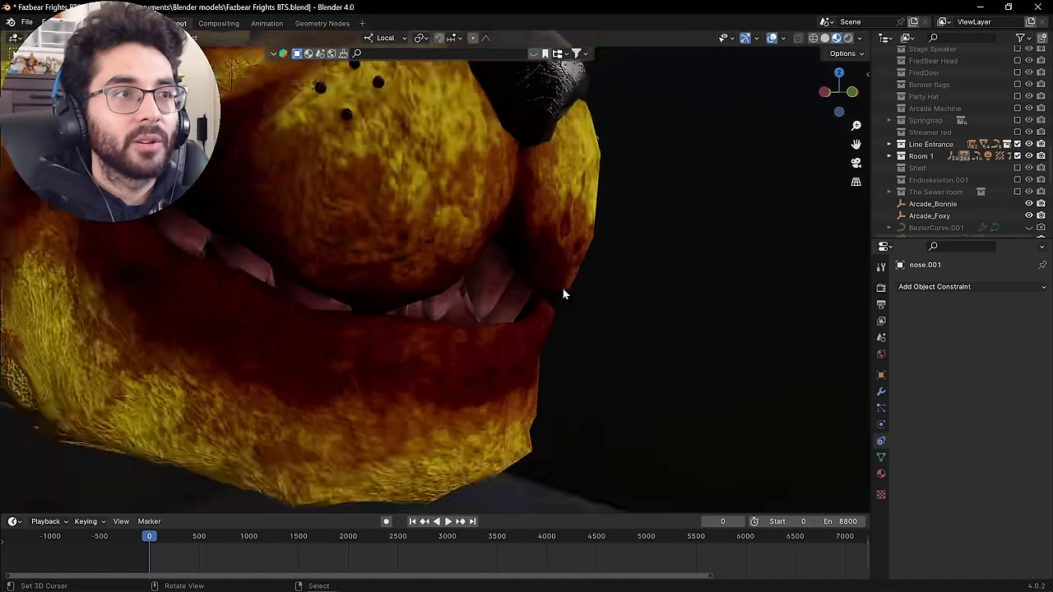
pyautogui.moveTo(563, 288); pyautogui.dragTo(449, 289, button='middle')
pyautogui.scroll(-3, 449, 289)
# Jump to frame 1029 and play the animation to examine the FredBear head's jaw movement from several angles.
pyautogui.scroll(-6, 477, 288)
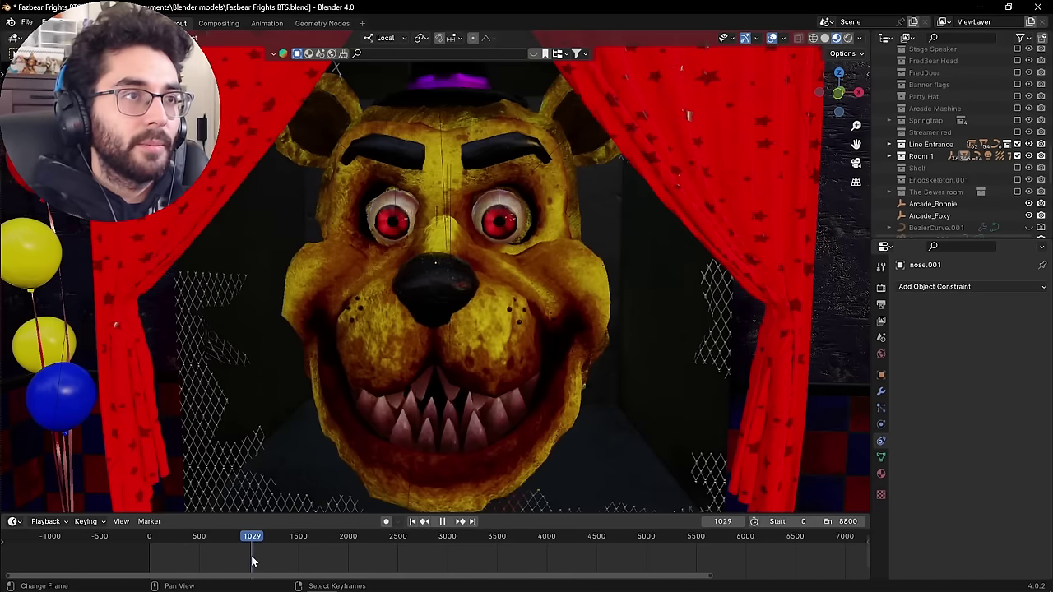
pyautogui.scroll(-3, 496, 338)
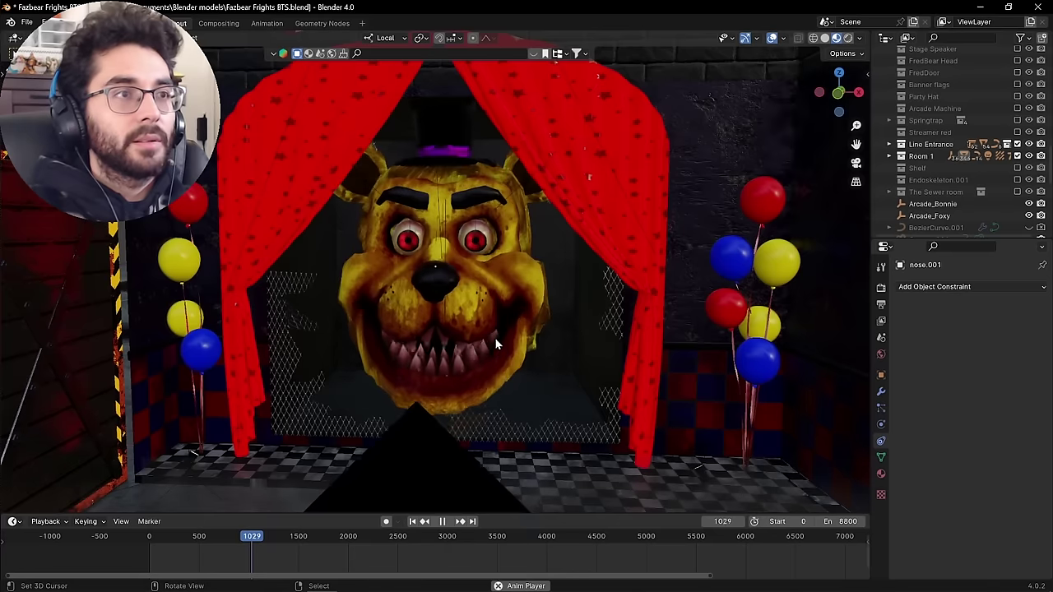
pyautogui.moveTo(495, 339); pyautogui.dragTo(465, 340, button='middle')
pyautogui.scroll(1, 470, 337)
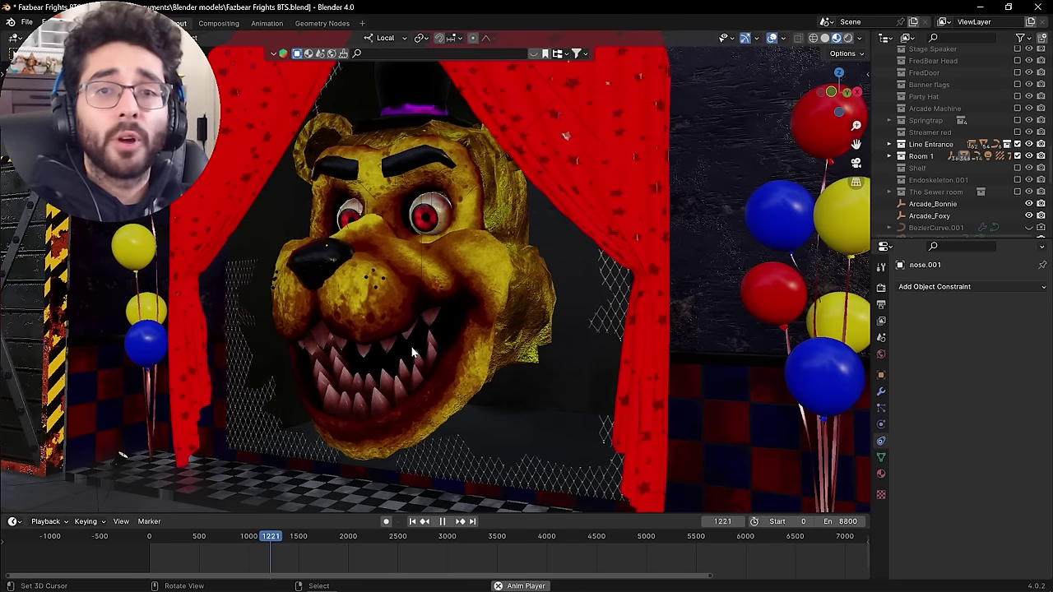
pyautogui.moveTo(413, 352); pyautogui.dragTo(488, 319, button='middle')
# View the FredBear head's curtained stage in Rendered shading at frame 1254, and return to Solid shading.
pyautogui.press('z')
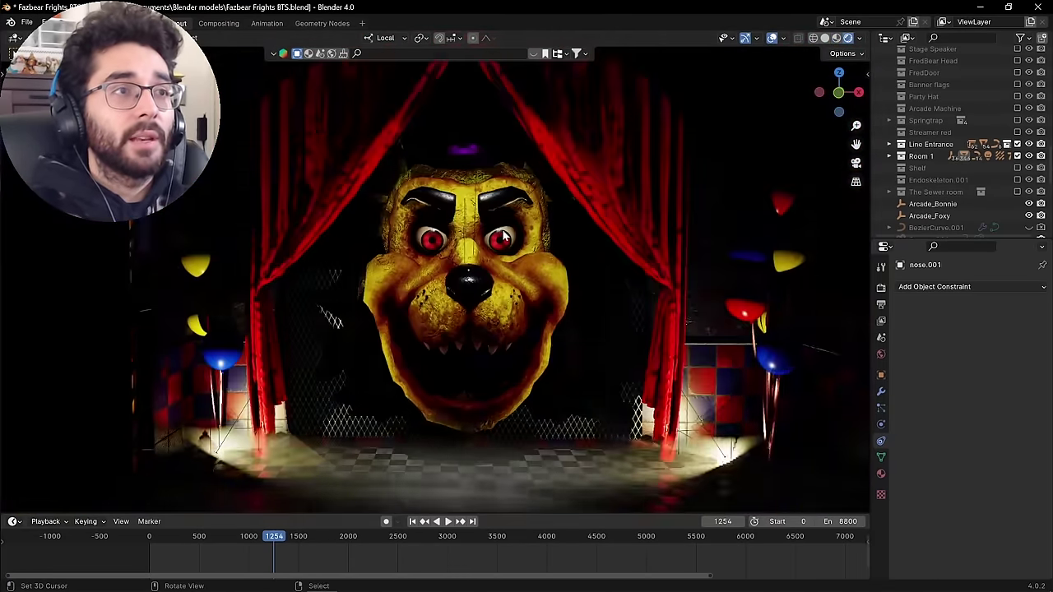
pyautogui.scroll(-1, 509, 247)
pyautogui.moveTo(511, 248); pyautogui.dragTo(493, 230, button='middle')
pyautogui.scroll(1, 492, 229)
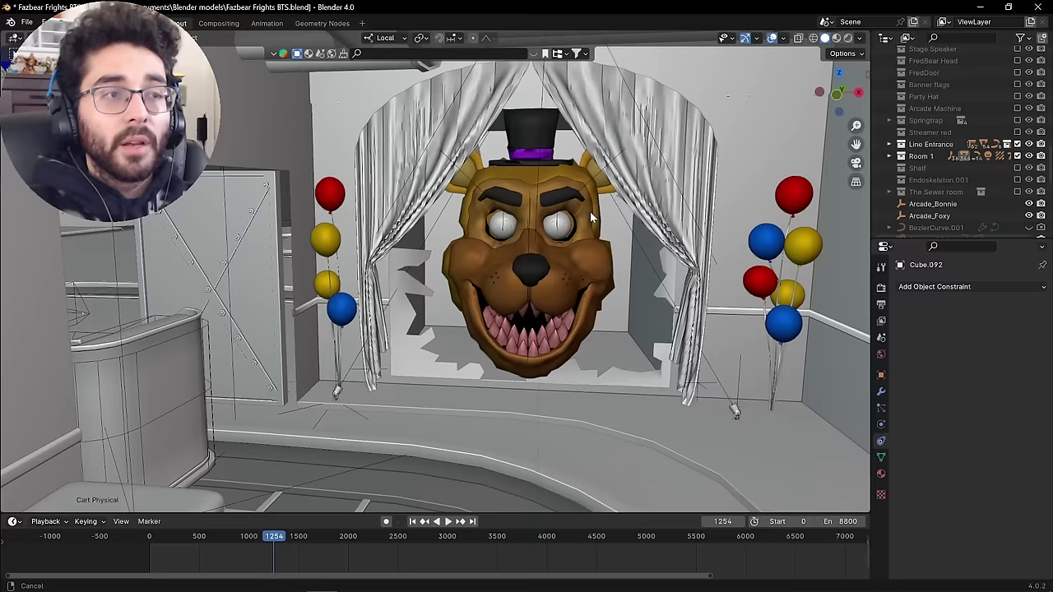
# Look from the FredBear head over to the cart and its camera between the open doors.
pyautogui.moveTo(590, 212); pyautogui.dragTo(606, 228, button='middle')
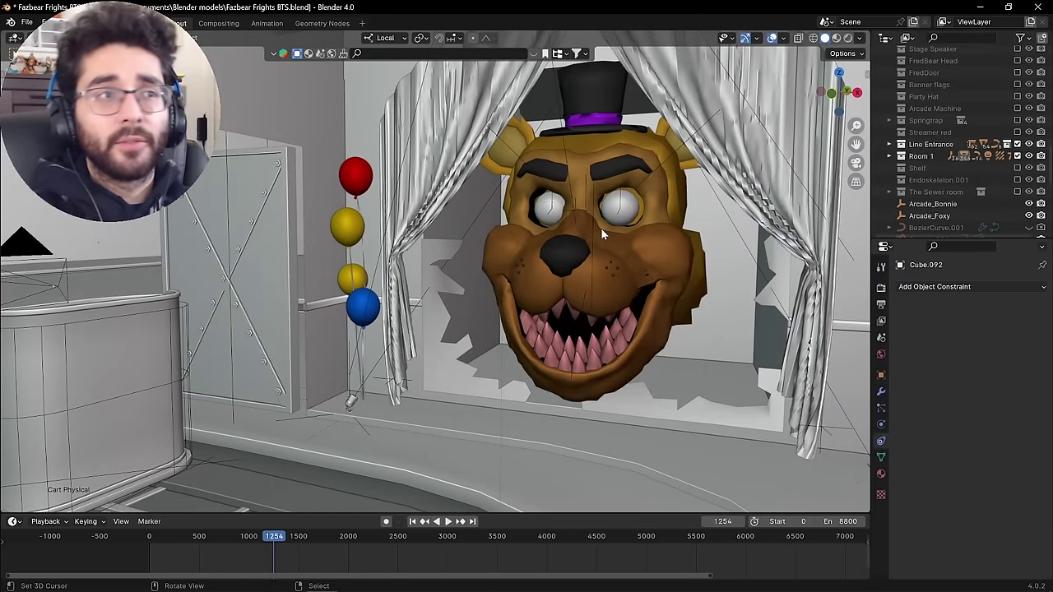
pyautogui.keyDown('shift'); pyautogui.moveTo(270, 225); pyautogui.dragTo(521, 237, button='middle'); pyautogui.keyUp('shift')
pyautogui.scroll(2, 463, 242)
pyautogui.moveTo(609, 237); pyautogui.dragTo(558, 235, button='middle')
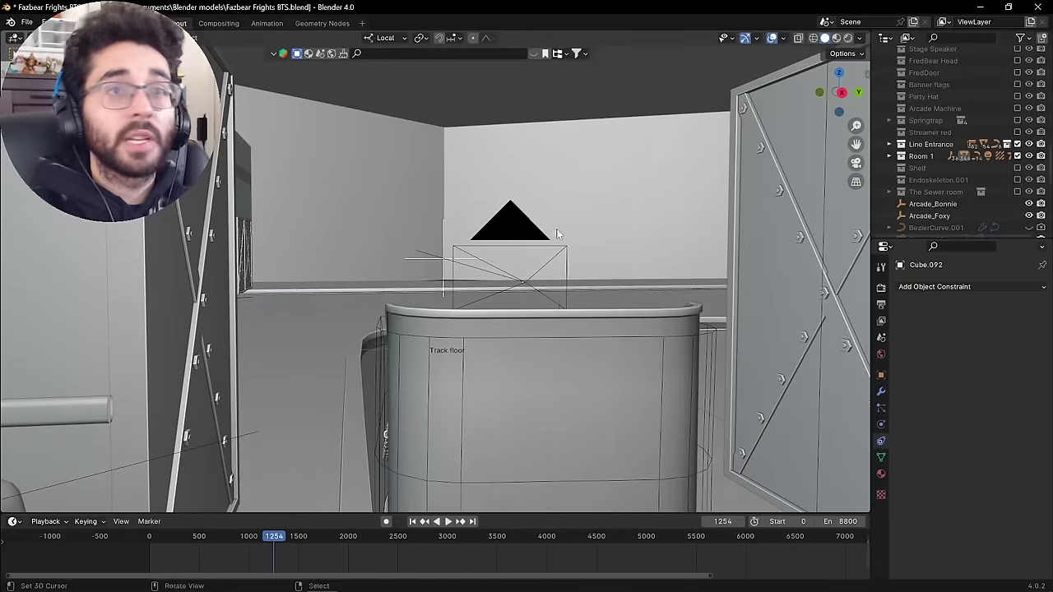
# Include the Room 2 collection in the view layer so its set shows beyond the open doors.
pyautogui.scroll(3, 995, 145)
pyautogui.scroll(6, 991, 145)
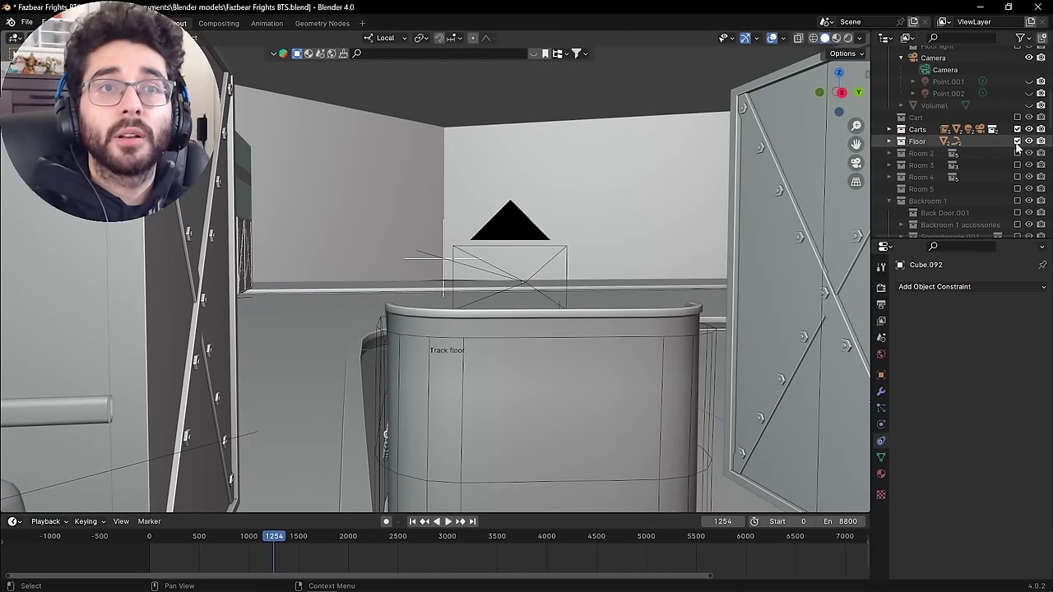
pyautogui.click(1017, 153)
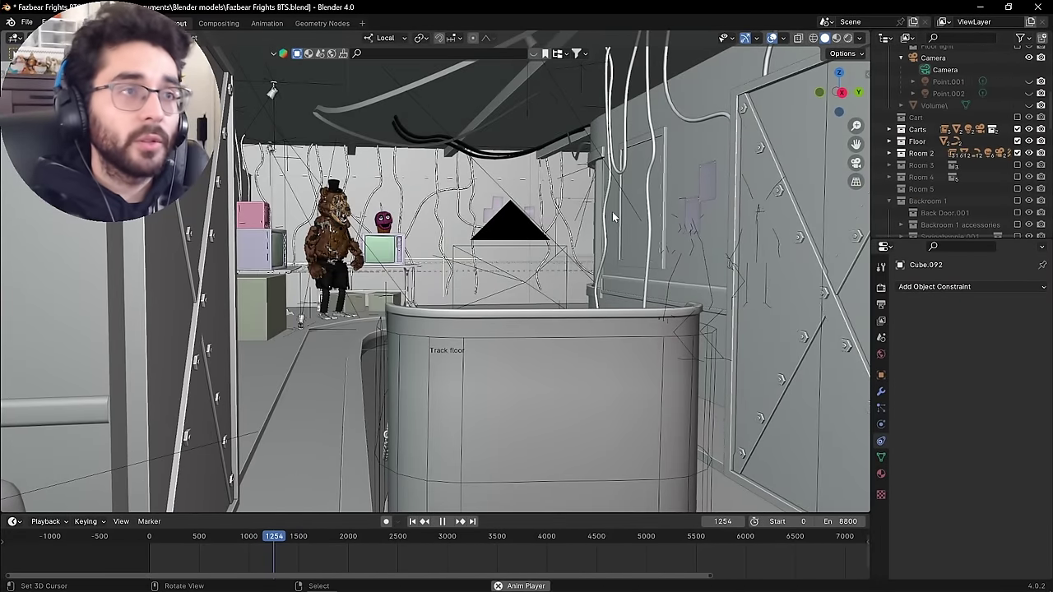
# Play the animation from frame 1254 and walk into Room 2 to examine the withered bear, the televisions and the rabbit between the shelves.
pyautogui.hotkey('shift', '`')
pyautogui.press('w')
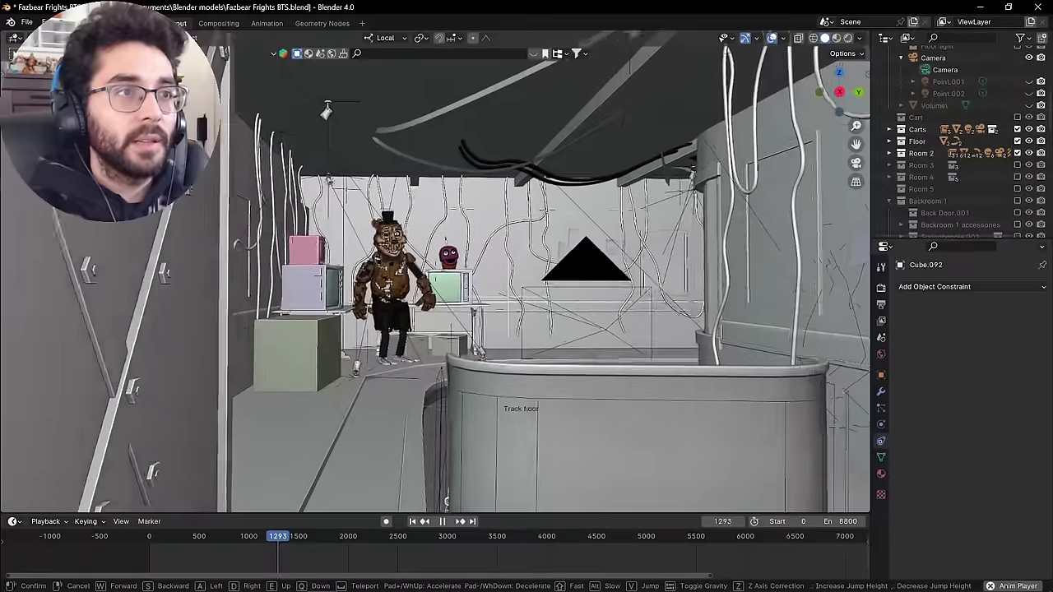
pyautogui.press('w')
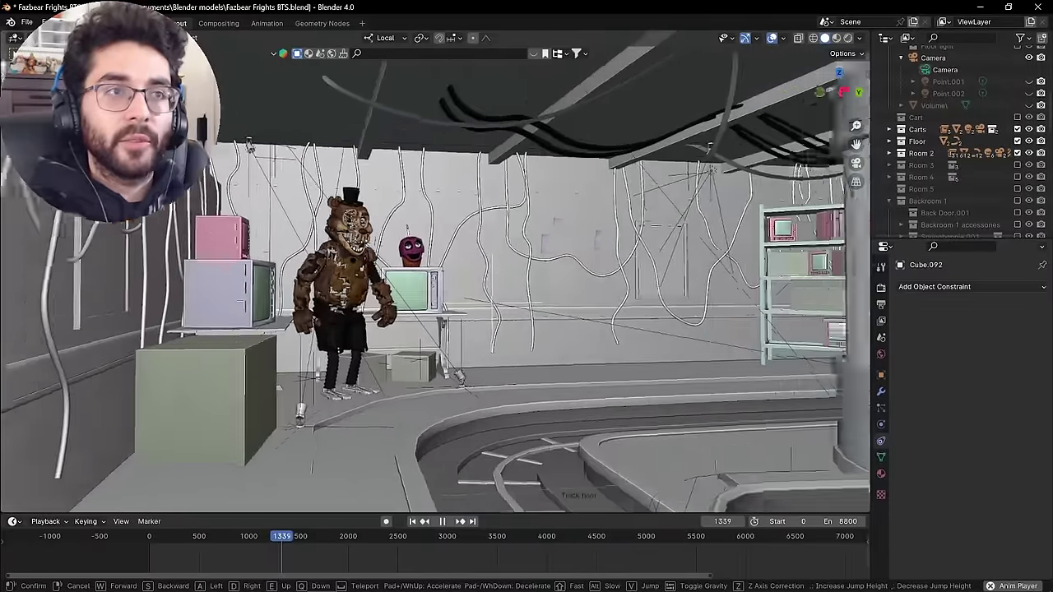
pyautogui.press('w')
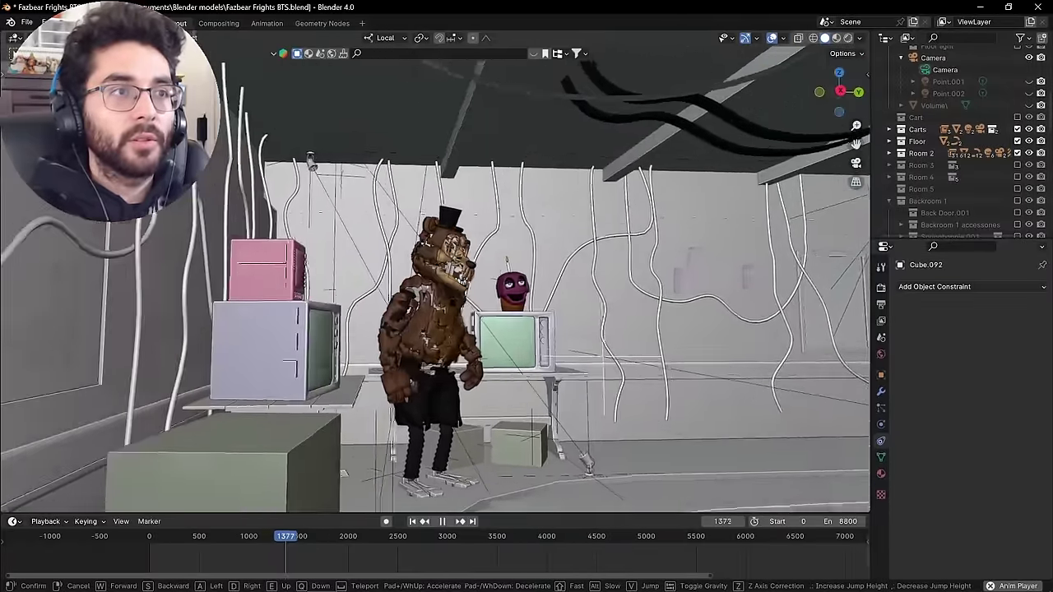
pyautogui.press('w')
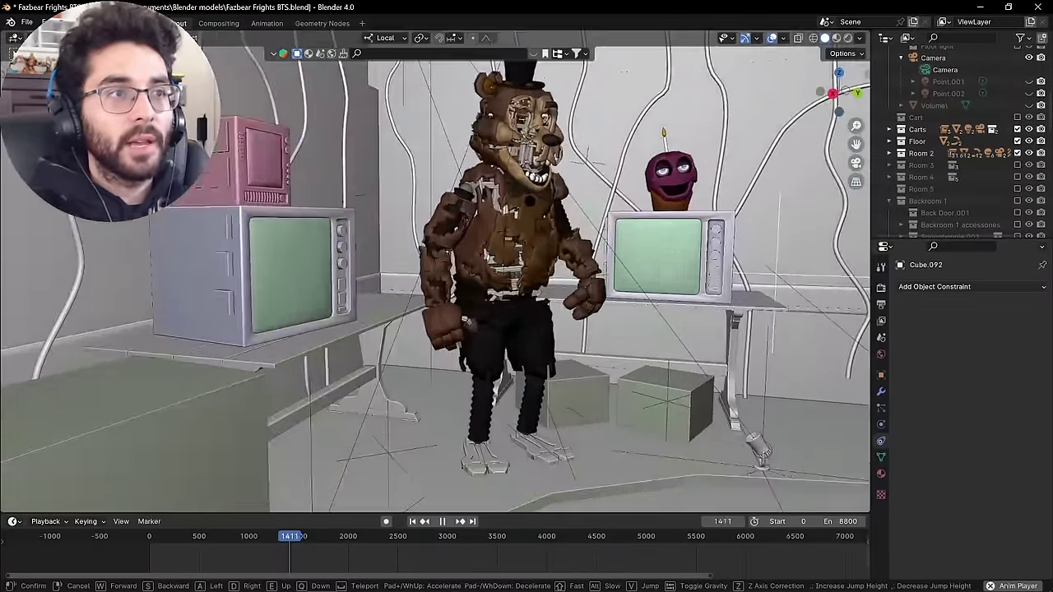
pyautogui.press('d')
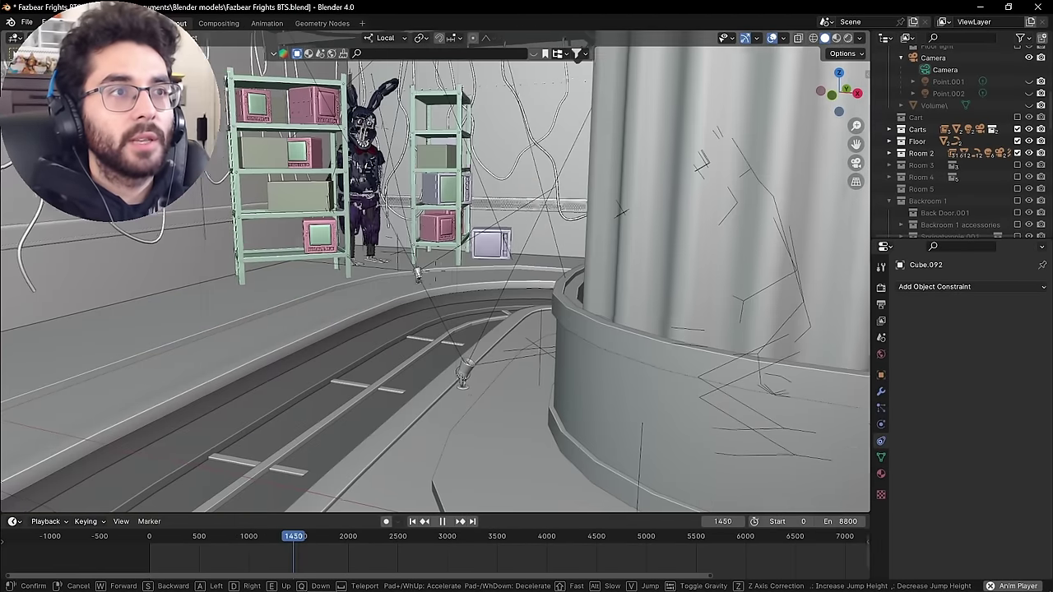
# Walk past the cart towards the hinged door and examine the animated chicken animatronic behind it.
pyautogui.press('w')
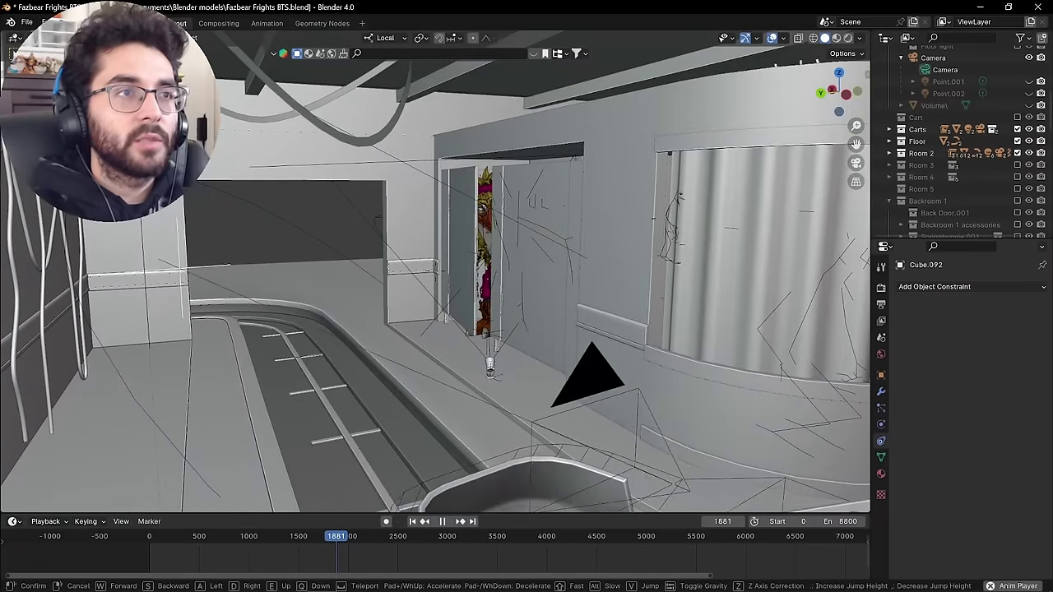
pyautogui.press('w')
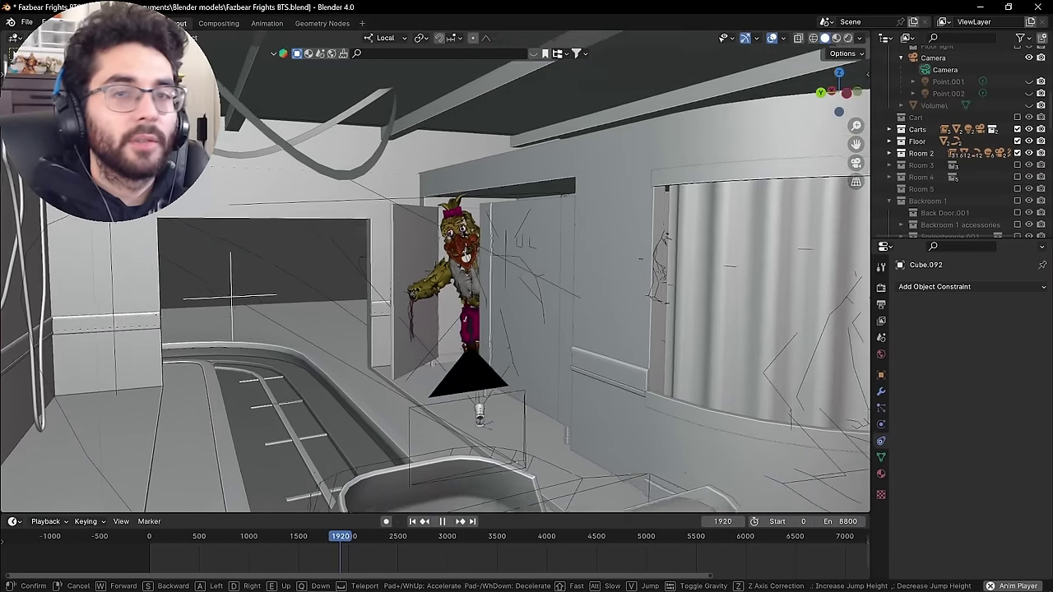
pyautogui.press('w')
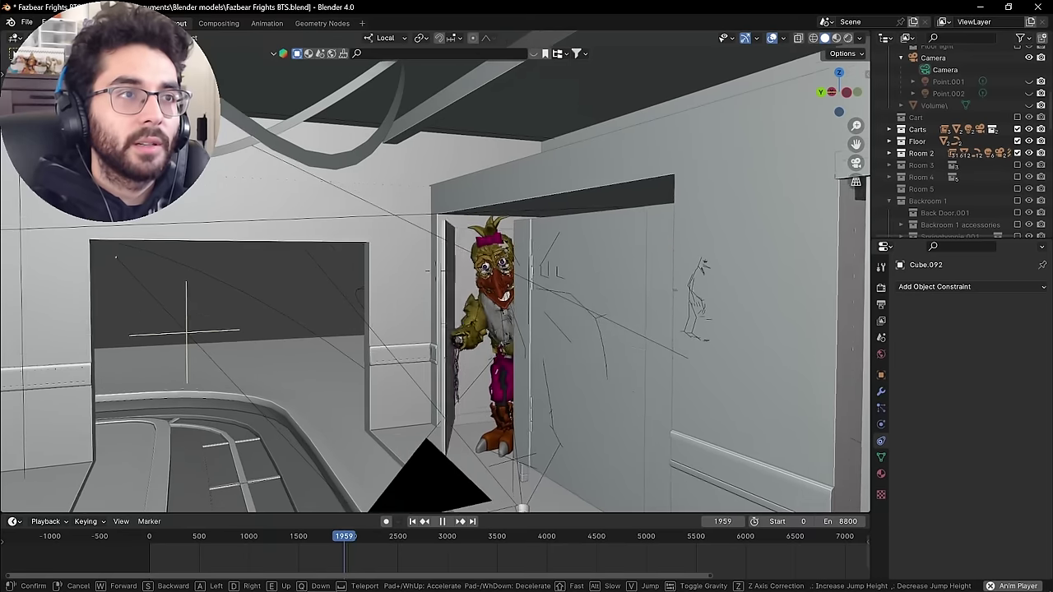
pyautogui.press('w')
pyautogui.press('w')
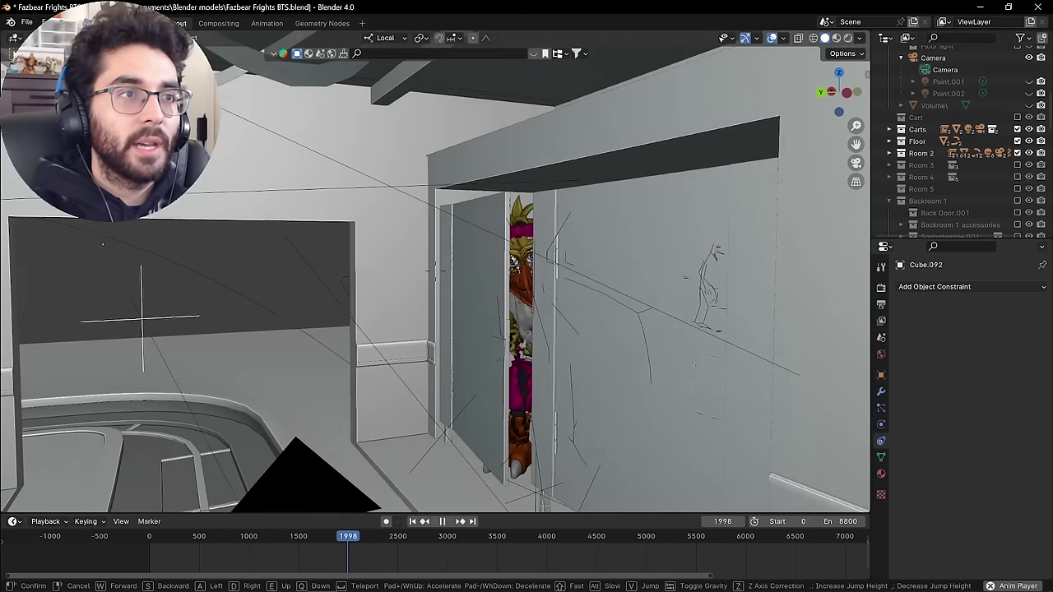
# Stop playback at frame 2037 and survey Room 2's ceiling cables, beams and the bear's corner with hanging wall wires.
pyautogui.press('w')
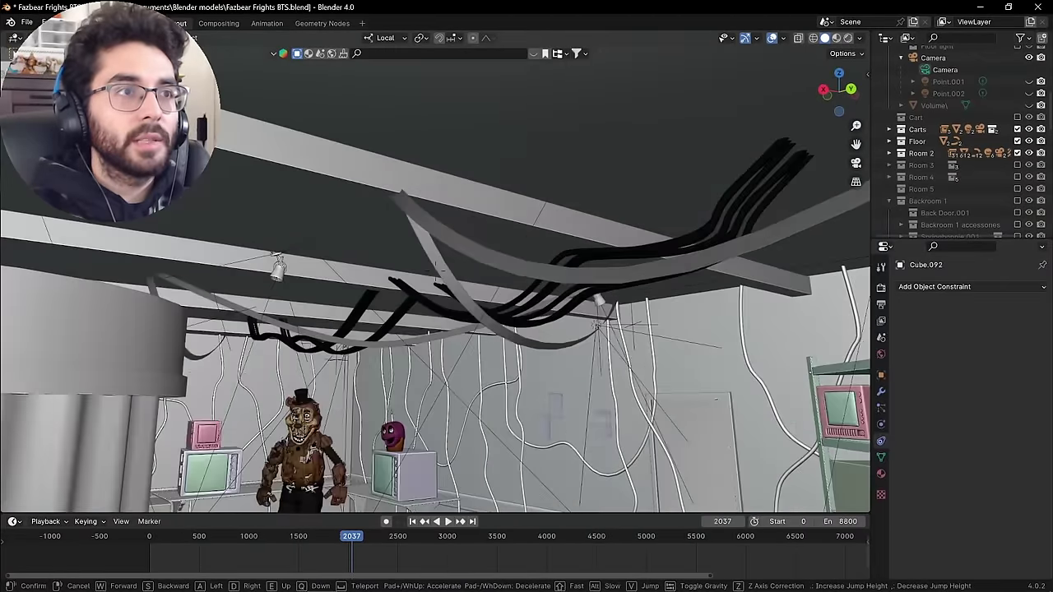
pyautogui.press('w')
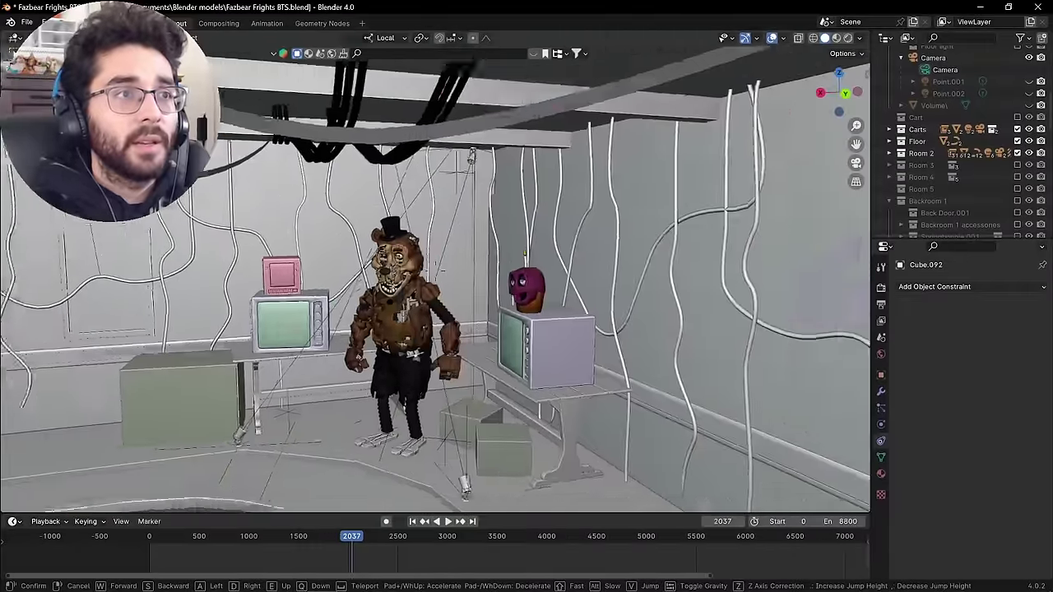
pyautogui.press('d')
pyautogui.press('w')
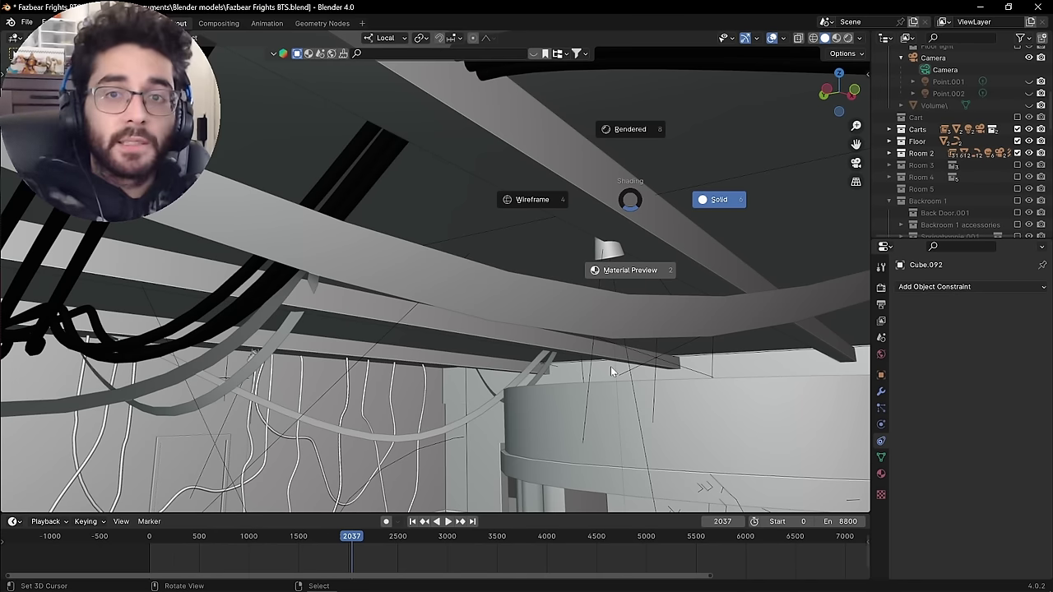
# View the ceiling's string lights in Rendered shading up close, and return to Solid shading.
pyautogui.press('8')
pyautogui.hotkey('shift', '`')
pyautogui.press('s')
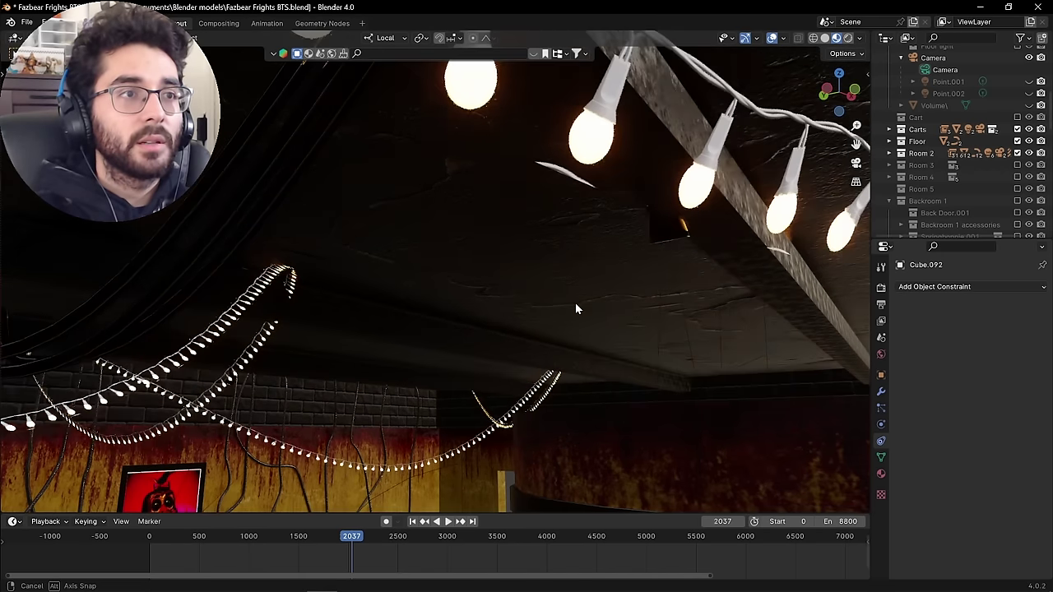
pyautogui.scroll(2, 527, 307)
pyautogui.moveTo(571, 320)
pyautogui.keyDown('shift'); pyautogui.mouseDown(button='middle')
pyautogui.moveTo(504, 305)
pyautogui.moveTo(515, 305)
pyautogui.moveTo(477, 249)
pyautogui.moveTo(567, 230)
pyautogui.moveTo(531, 237)
pyautogui.moveTo(400, 206)
pyautogui.moveTo(521, 270)
pyautogui.moveTo(557, 327)
pyautogui.mouseUp(button='middle'); pyautogui.keyUp('shift')
pyautogui.scroll(2, 576, 284)
pyautogui.press('z')
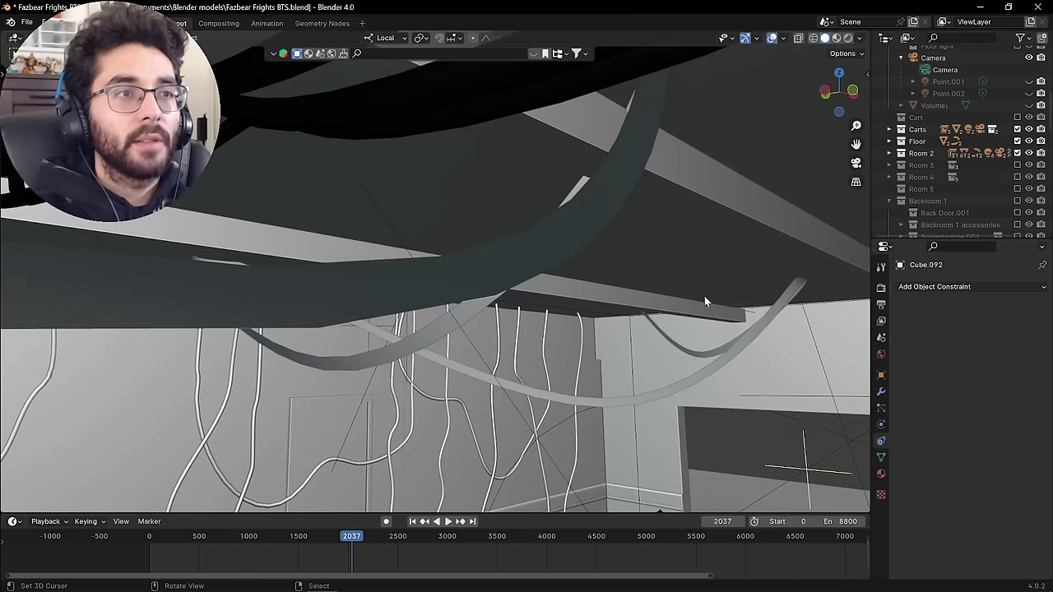
# Look around Room 2's ceiling, spotlights and chicken doorway, and frame the cart facing the exit opening.
pyautogui.moveTo(705, 302)
pyautogui.mouseDown(button='middle')
pyautogui.moveTo(686, 295)
pyautogui.moveTo(748, 294)
pyautogui.mouseUp(button='middle')
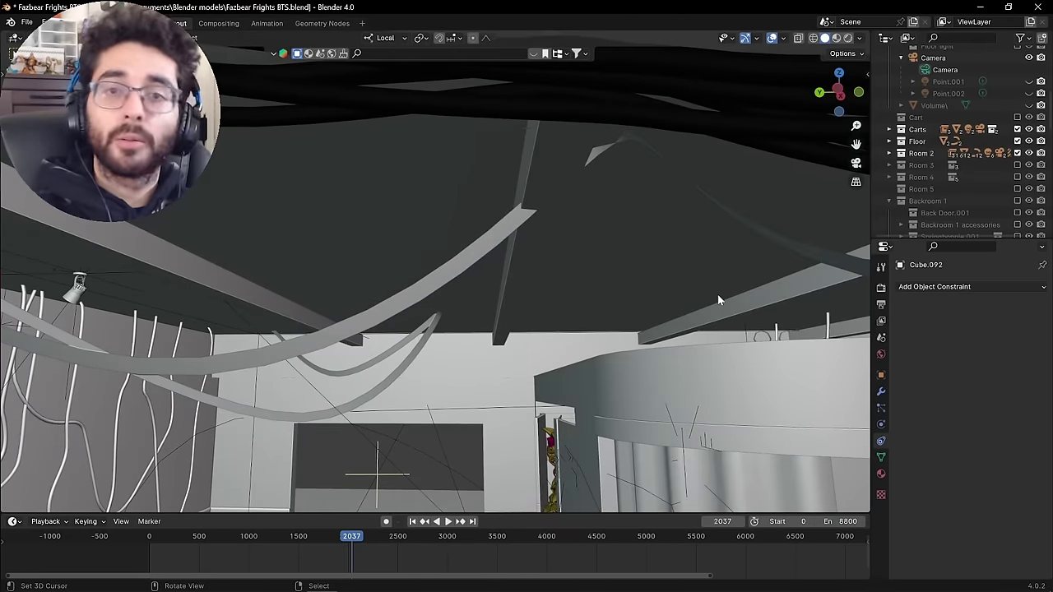
pyautogui.hotkey('shift', '`')
pyautogui.press('w')
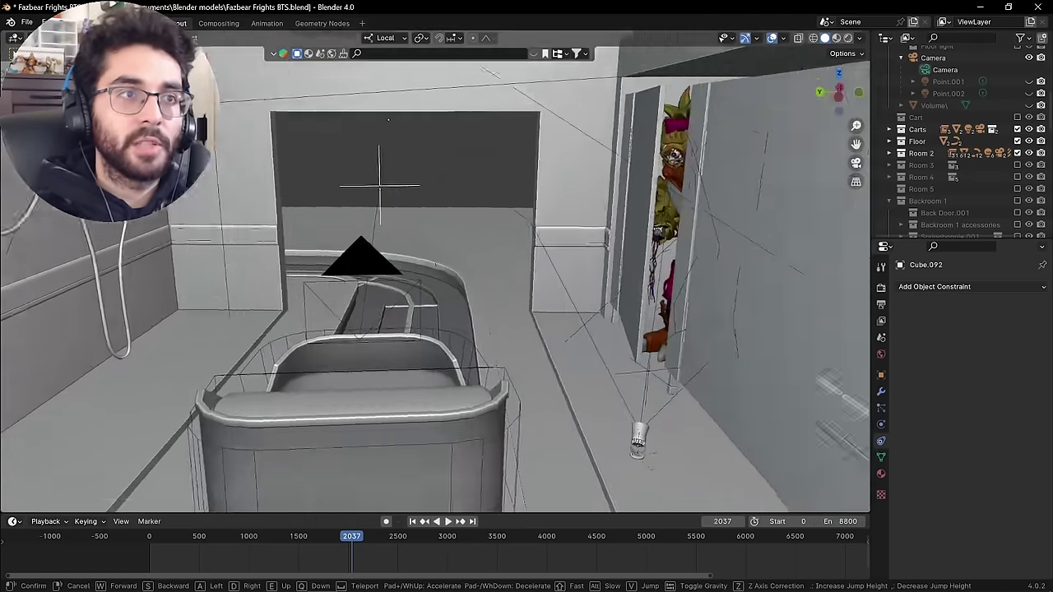
pyautogui.press('w')
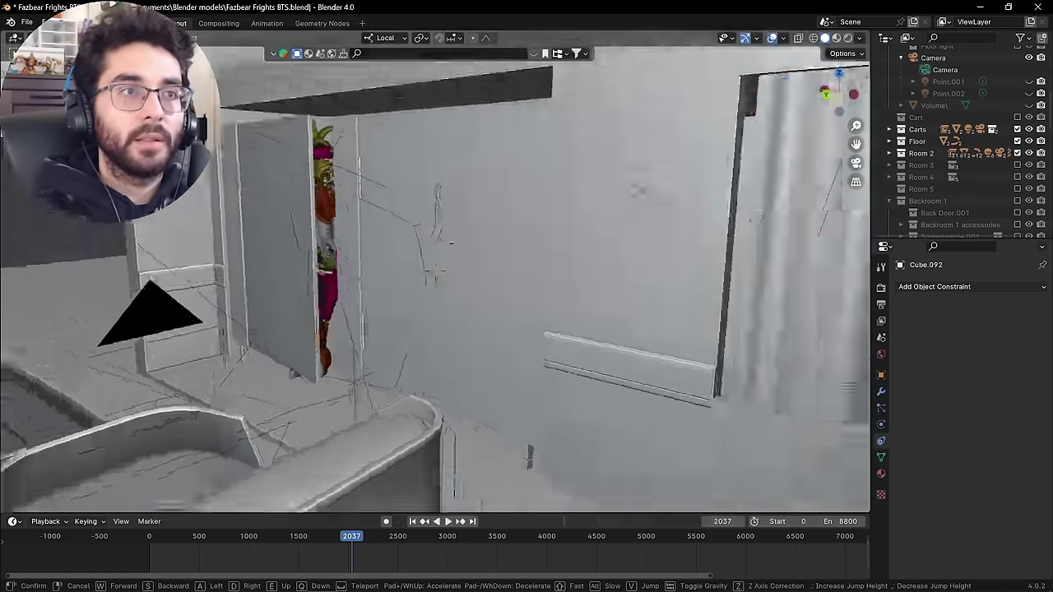
pyautogui.press('w')
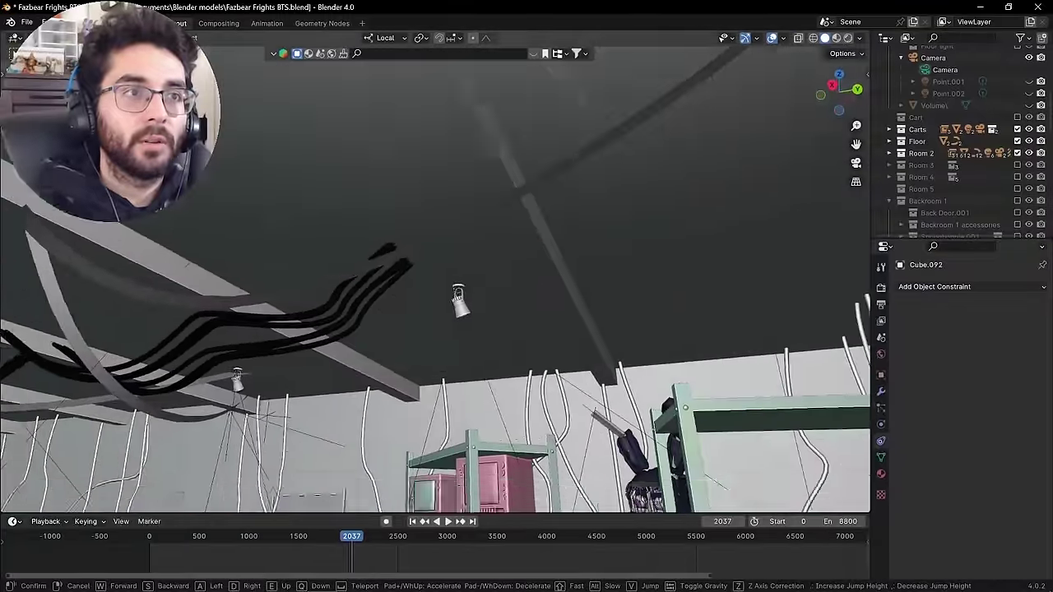
pyautogui.press('w')
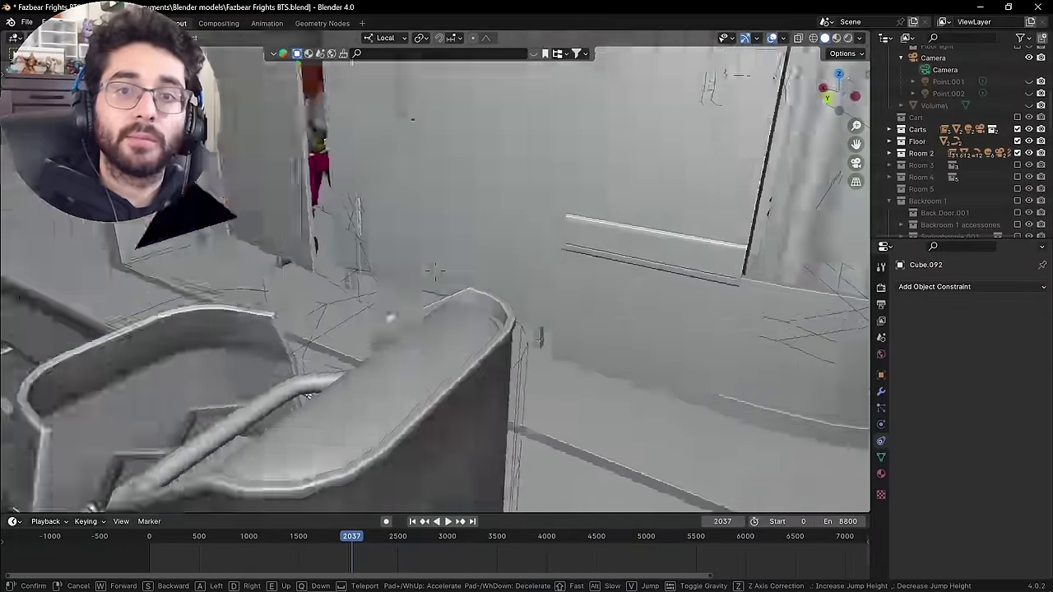
pyautogui.press('w')
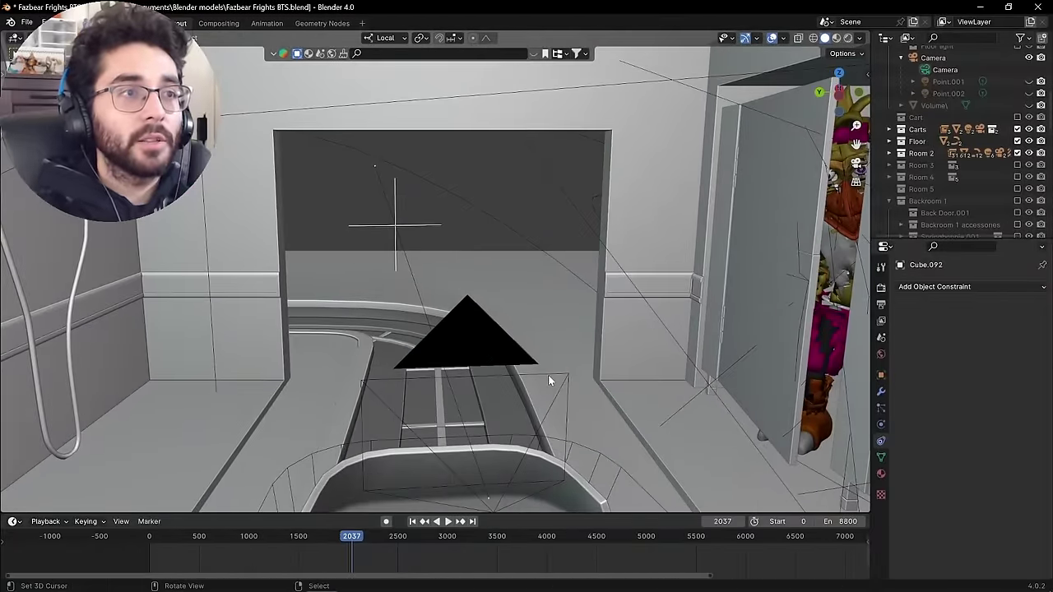
# Include the Room 3 collection in the view layer and play the animation to follow the cart through the riveted double doors.
pyautogui.click(1018, 166)
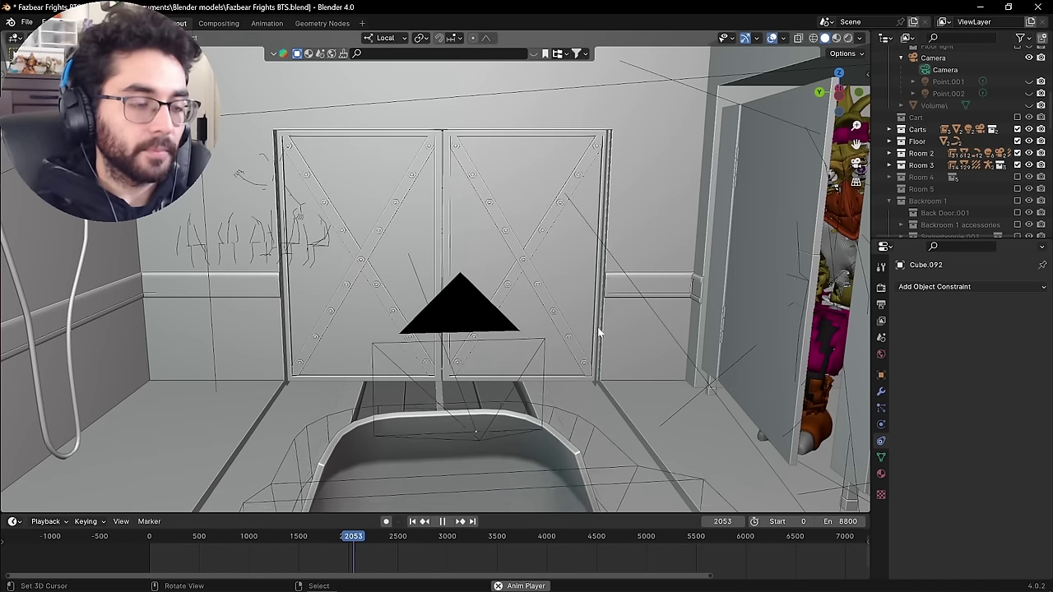
pyautogui.hotkey('shift', '`')
pyautogui.press('w')
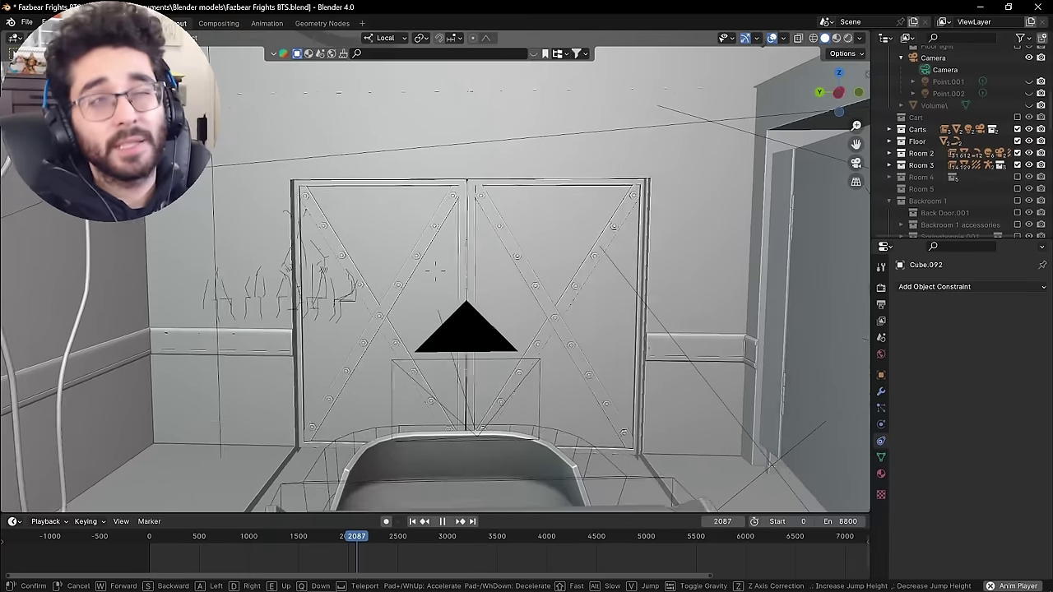
pyautogui.press('d')
pyautogui.press('w')
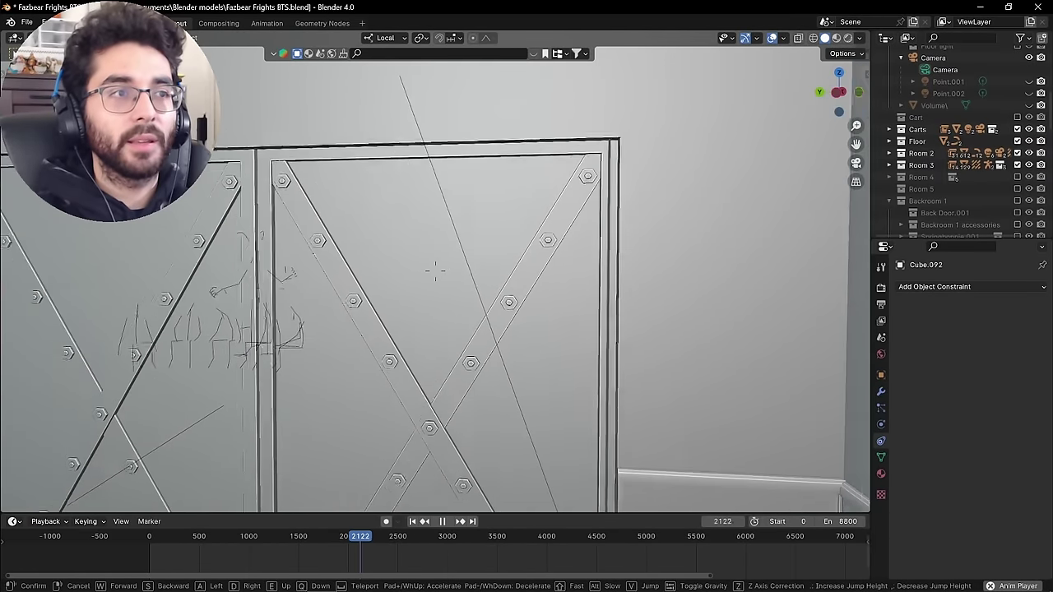
pyautogui.press('w')
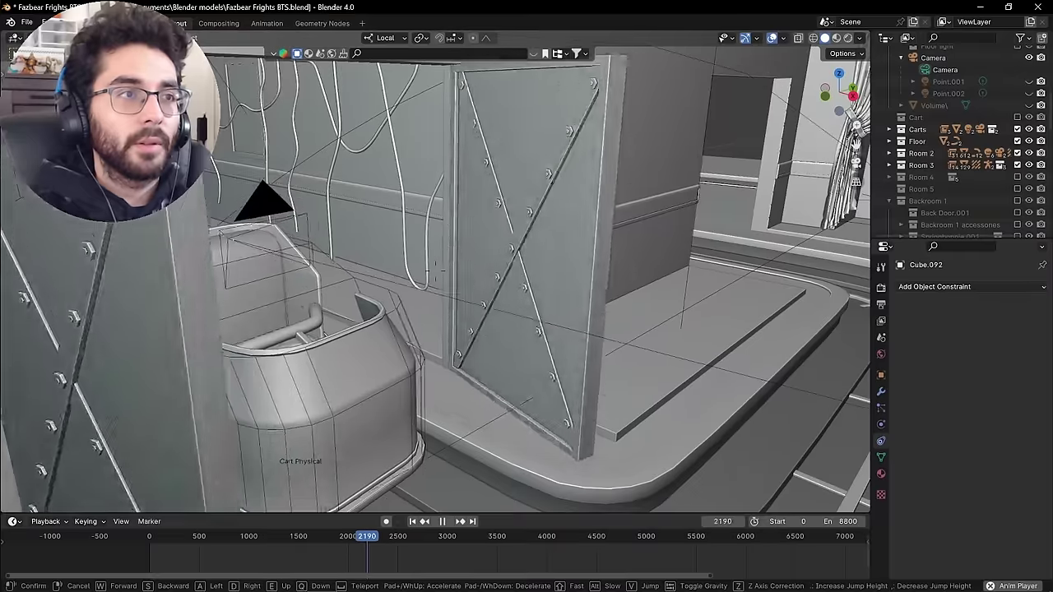
# Examine the curtained Room 3 stage with the moving yellow rabbit and seated skeletons, and stop playback at frame 2365.
pyautogui.press('w')
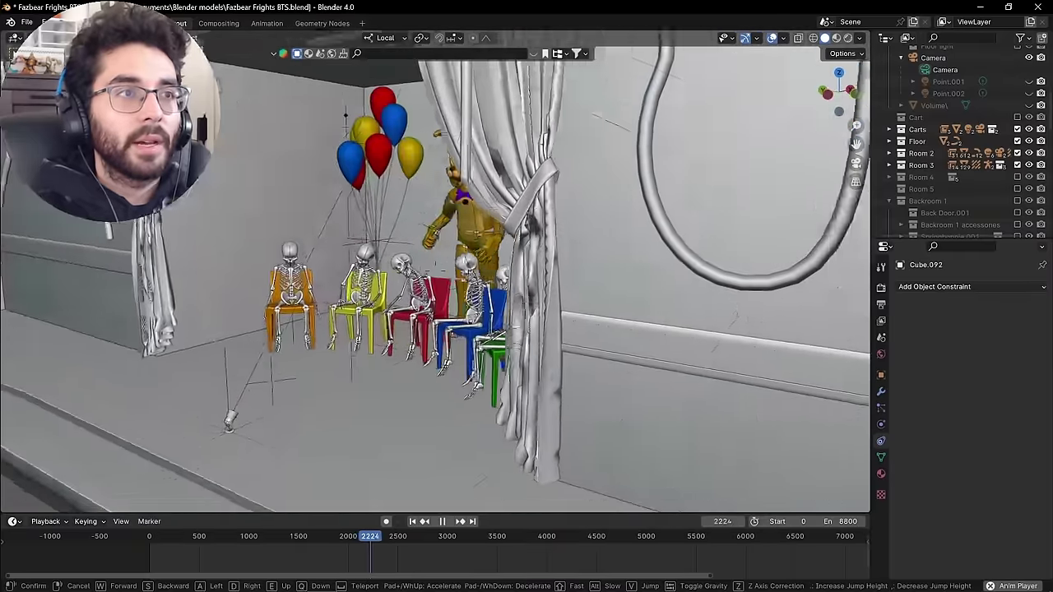
pyautogui.press('w')
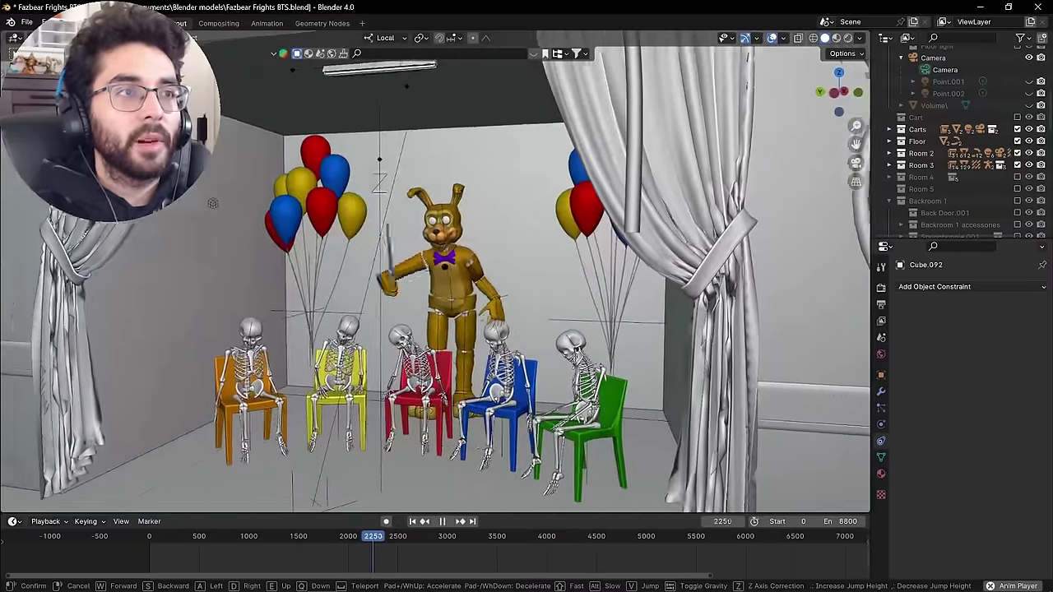
pyautogui.click(586, 297)
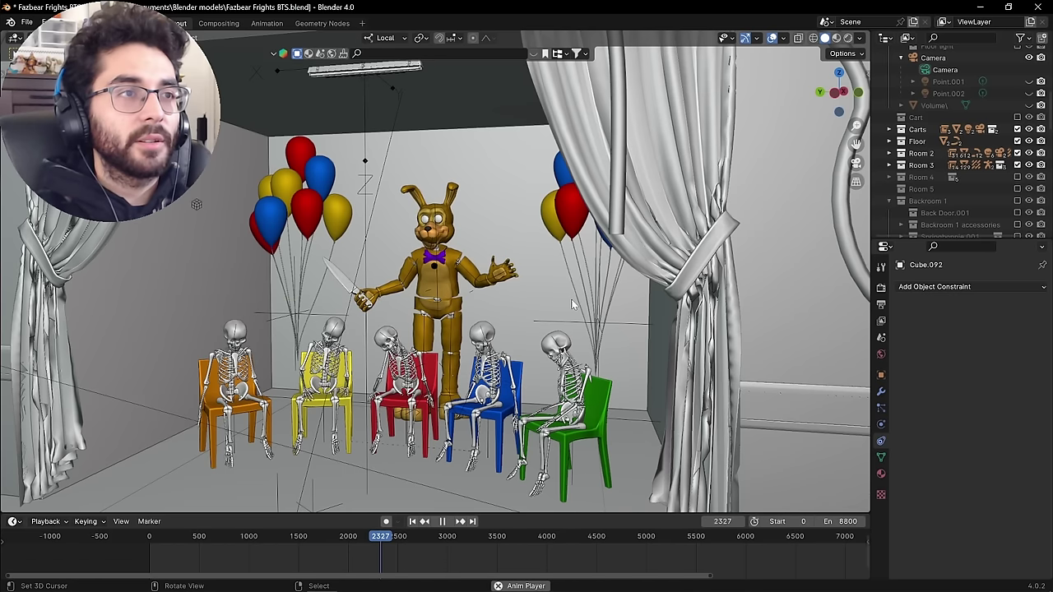
pyautogui.hotkey('shift', '`')
pyautogui.press('w')
pyautogui.click(576, 298)
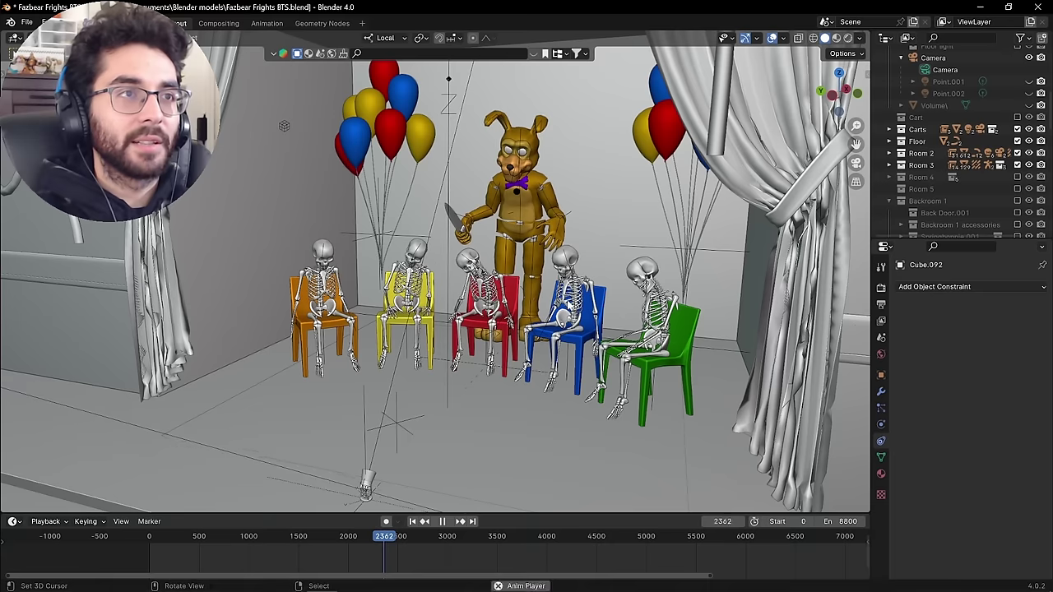
pyautogui.press('space')
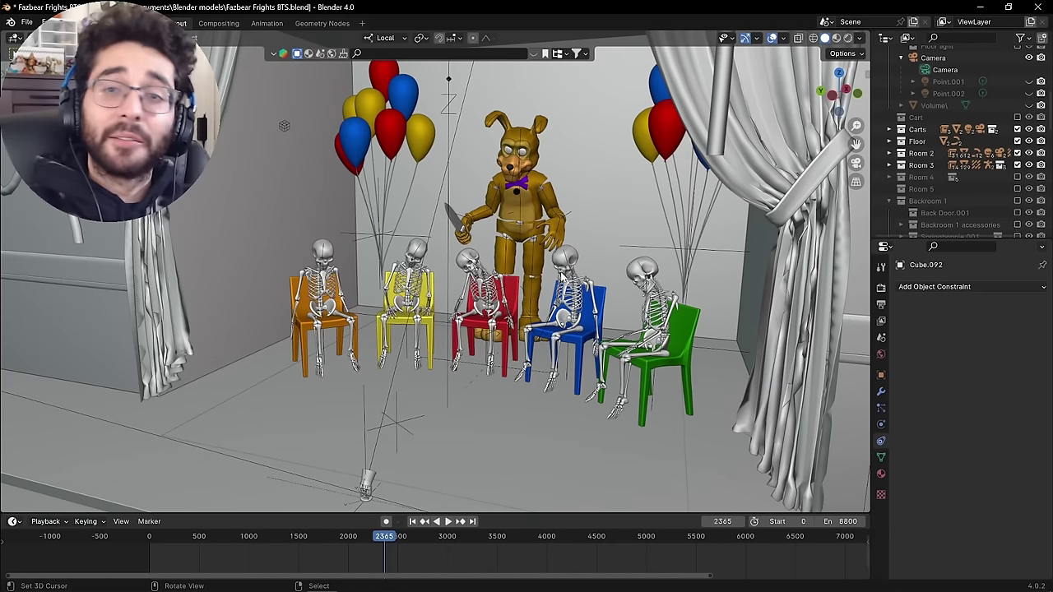
# Inspect the five skeletons on coloured chairs up close, and pull back to frame the whole curtained stage with the yellow rabbit.
pyautogui.hotkey('shift', '`')
pyautogui.press('w')
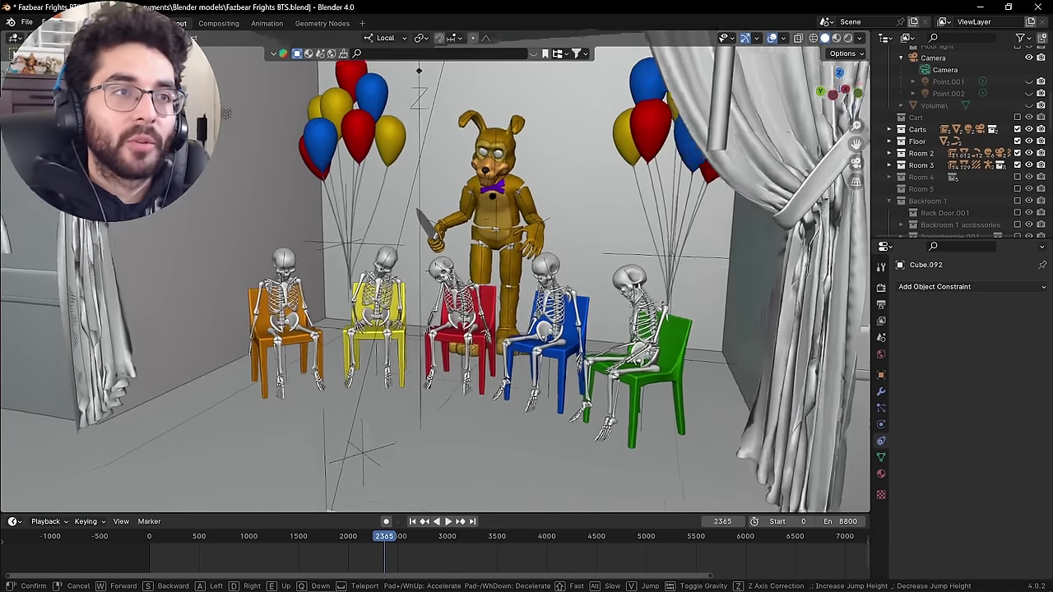
pyautogui.press('d')
pyautogui.press('w')
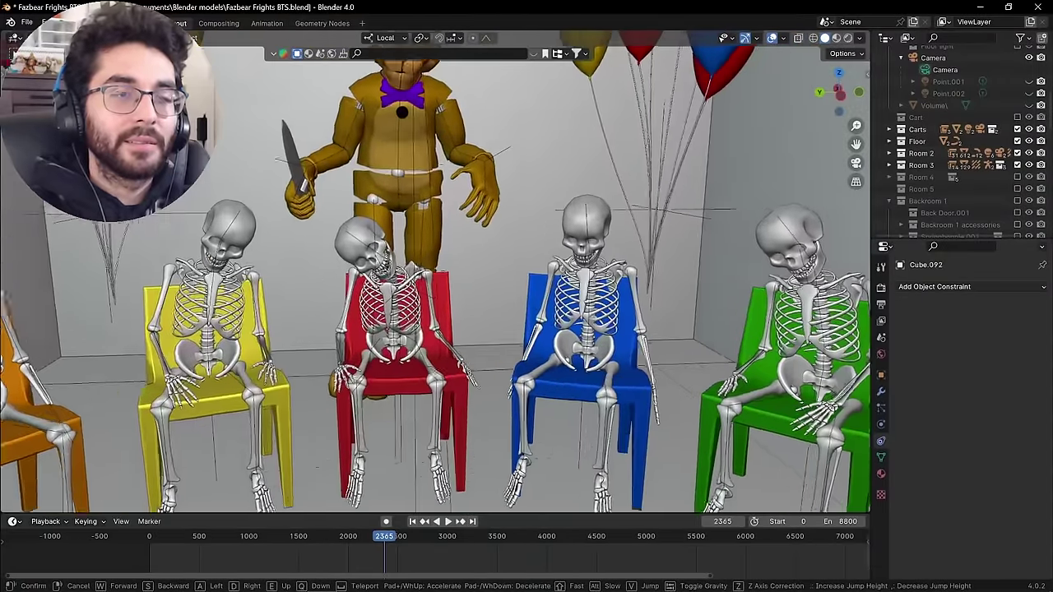
pyautogui.press('s')
pyautogui.press('s')
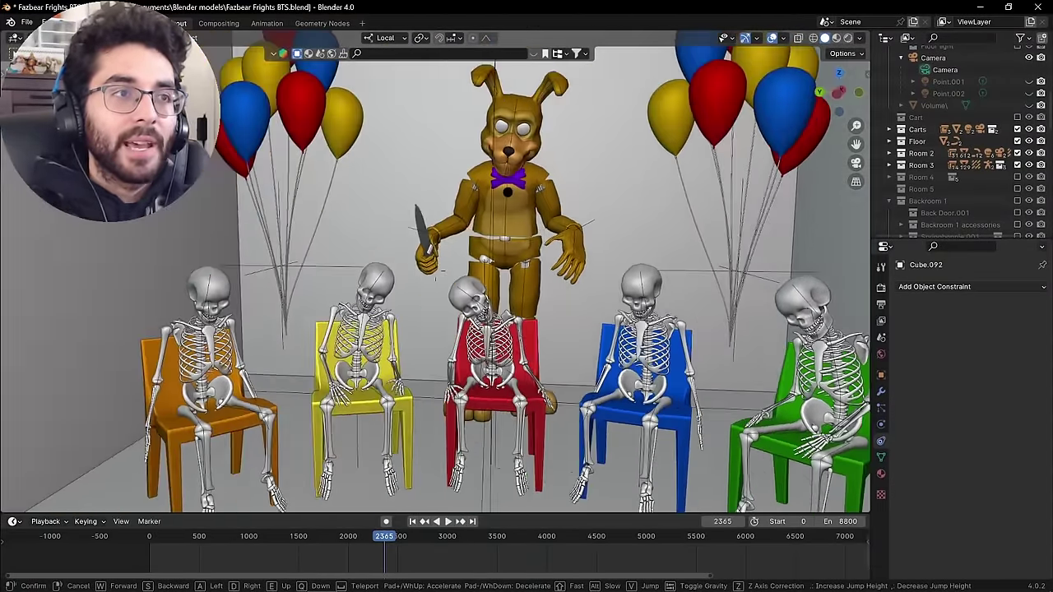
pyautogui.click(562, 277)
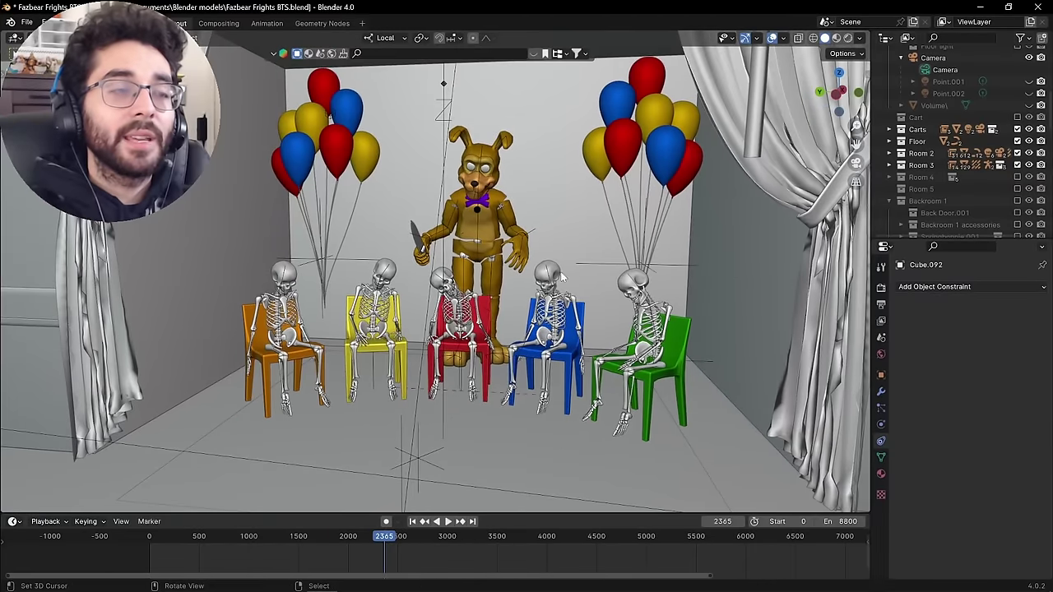
# Show Room 3 in Material Preview and examine the painted forest walls, balloons, seated skeletons and bloodstained checkered floor.
pyautogui.click(611, 360)
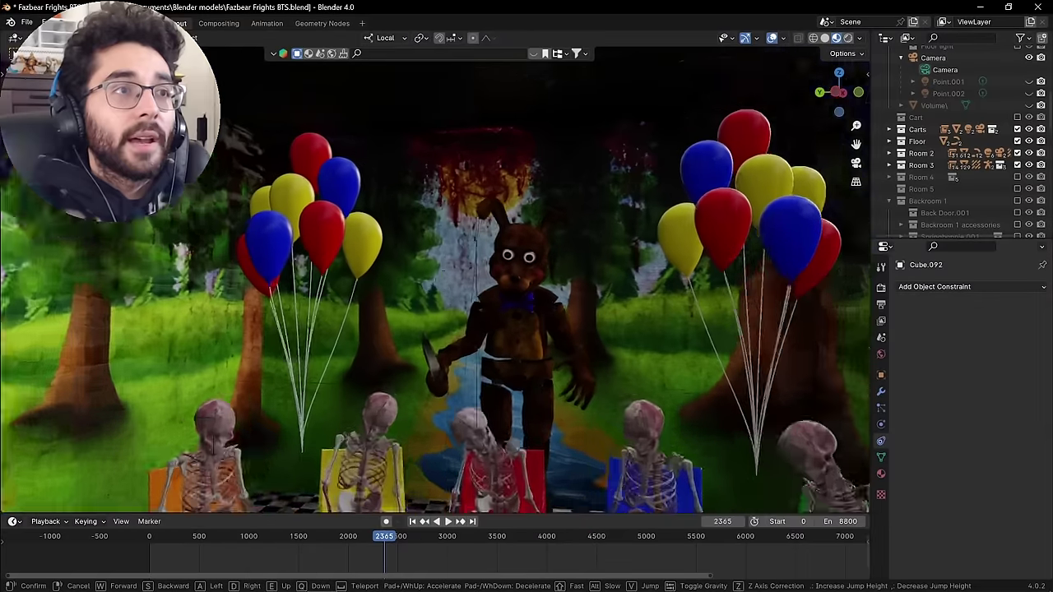
pyautogui.press('w')
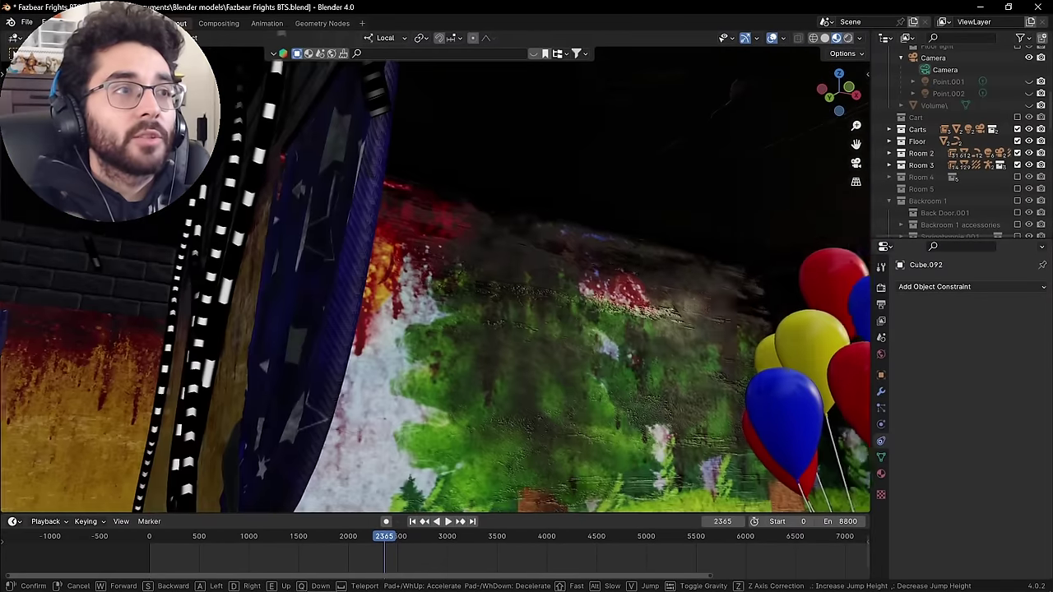
pyautogui.press('s')
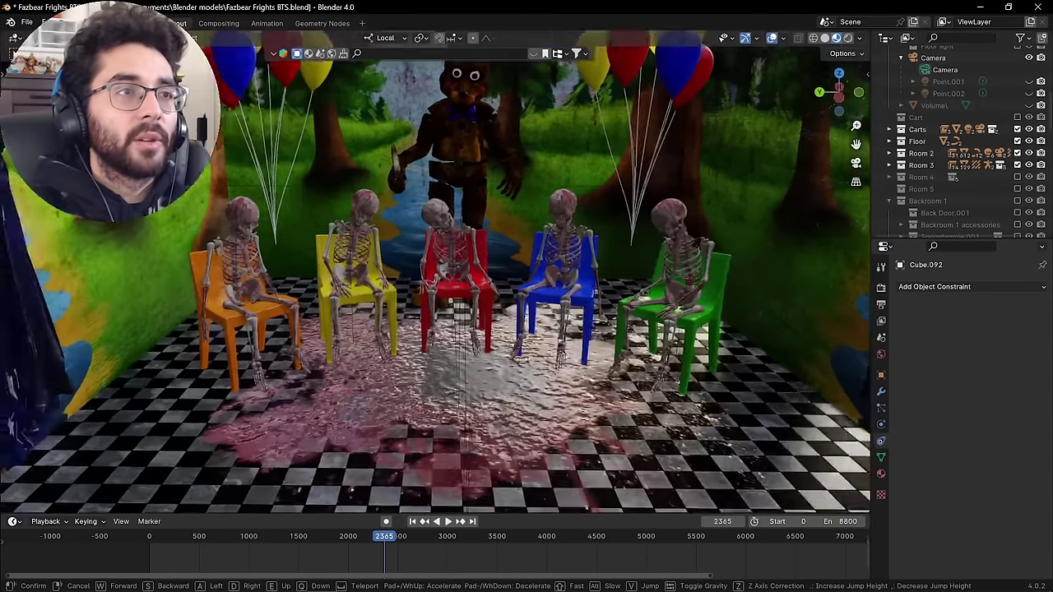
pyautogui.press('w')
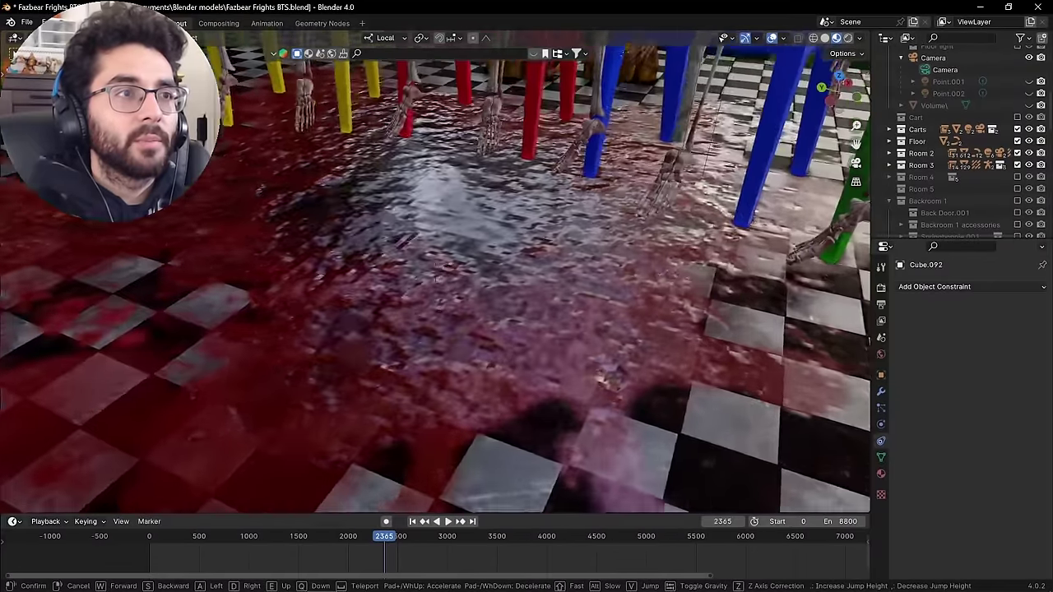
pyautogui.press('s')
pyautogui.press('w')
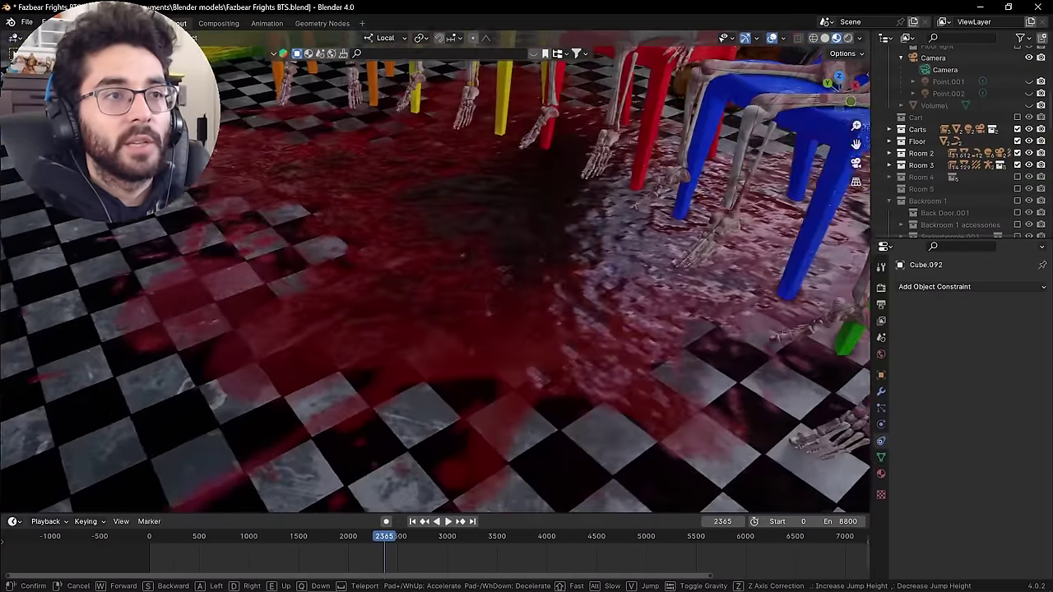
pyautogui.press('s')
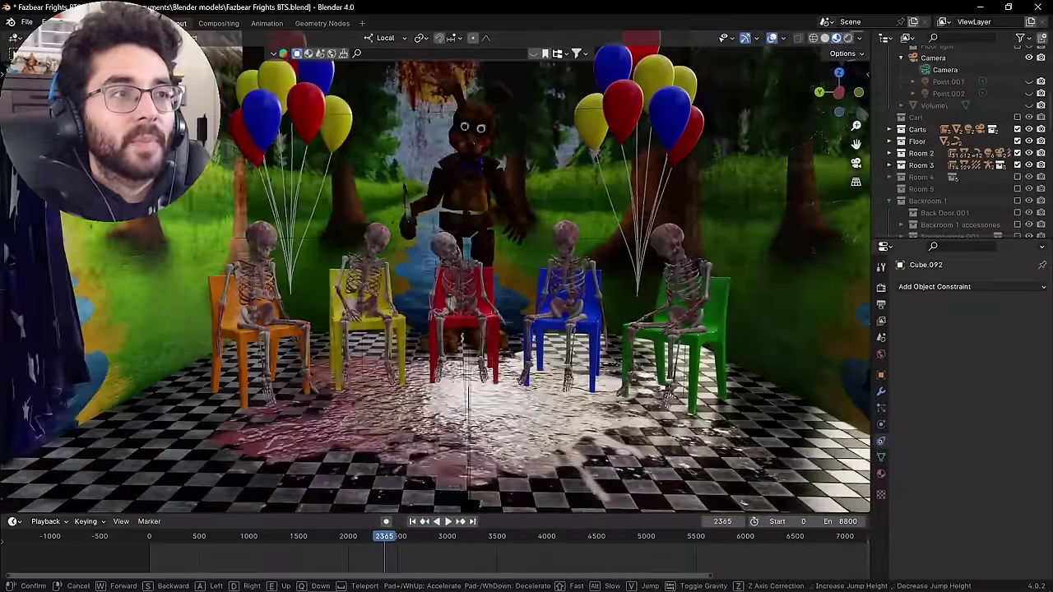
pyautogui.press('w')
pyautogui.click(572, 345)
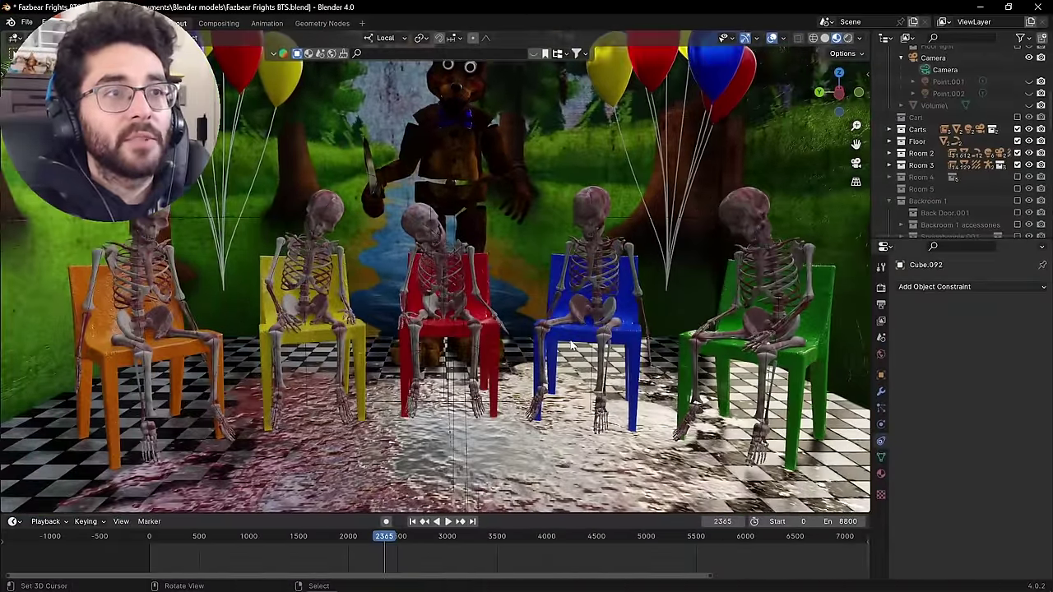
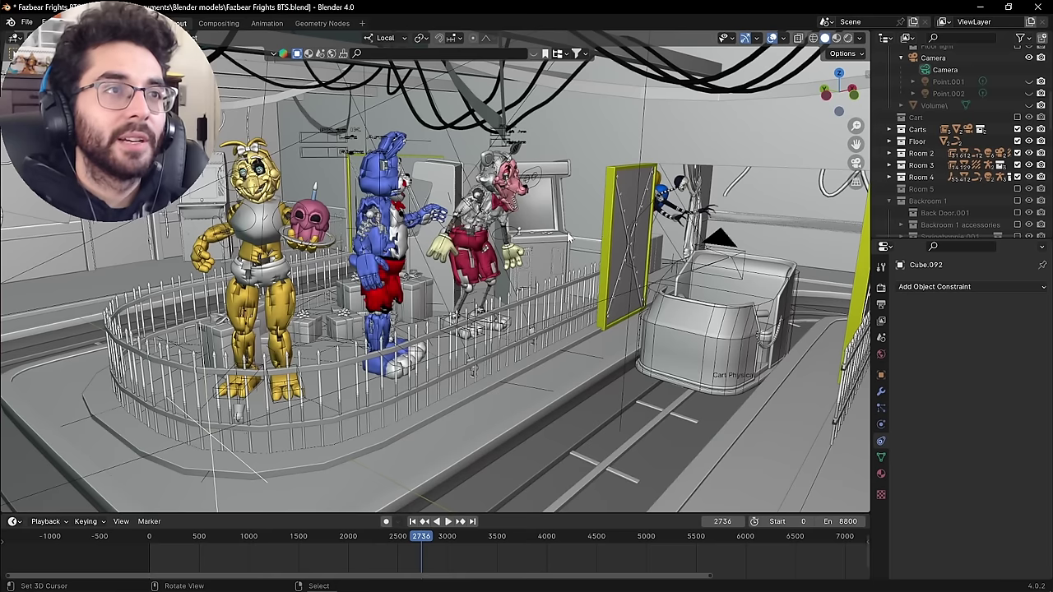
# Move around the fenced Room 4 stage to watch the yellow, blue and pink animatronics while the animation plays.
pyautogui.hotkey('shift', '`')
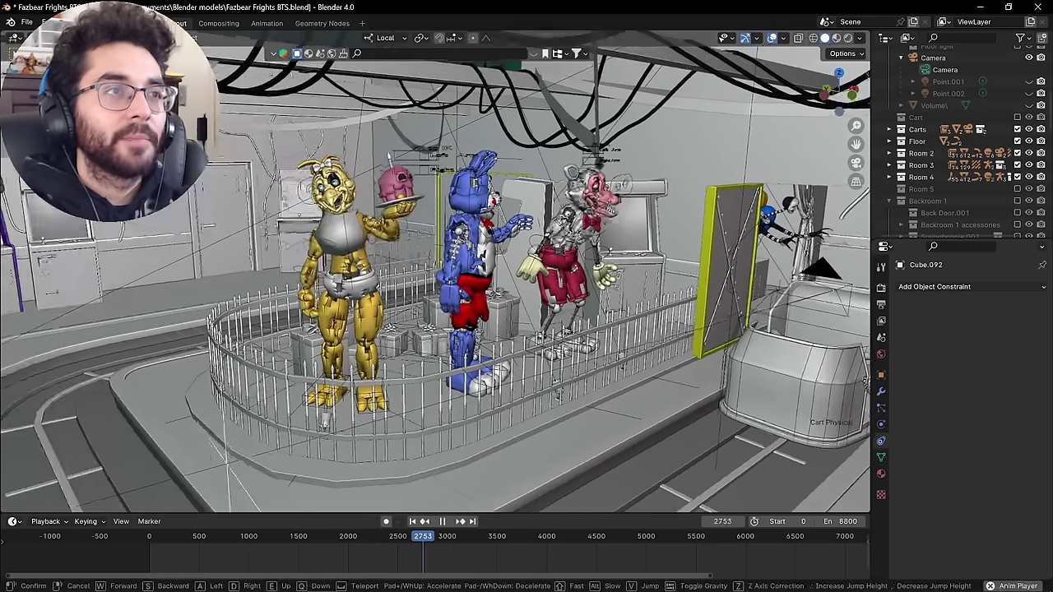
pyautogui.press('w')
pyautogui.press('s')
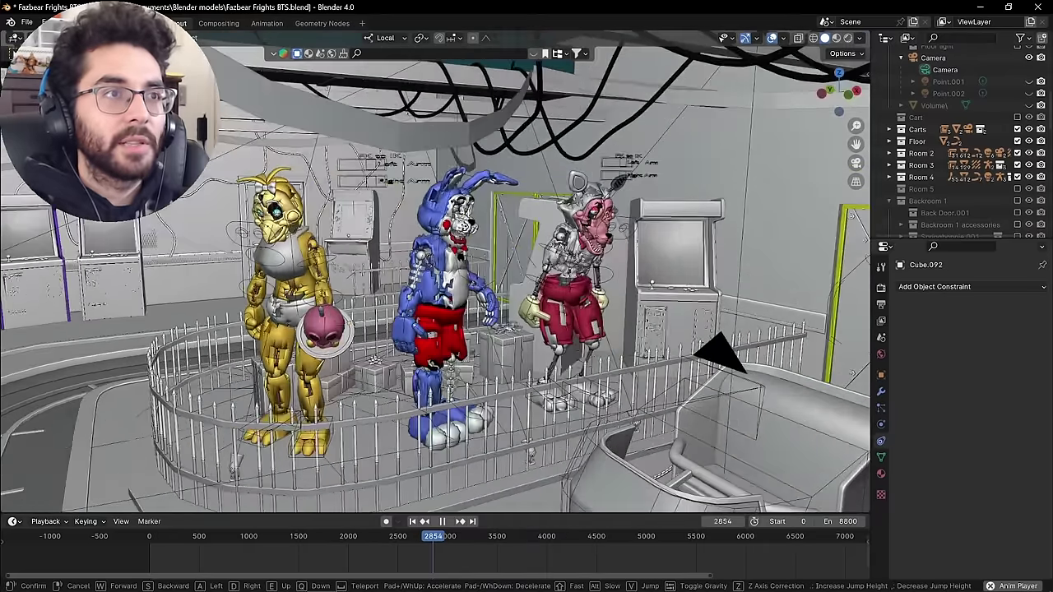
pyautogui.press('d')
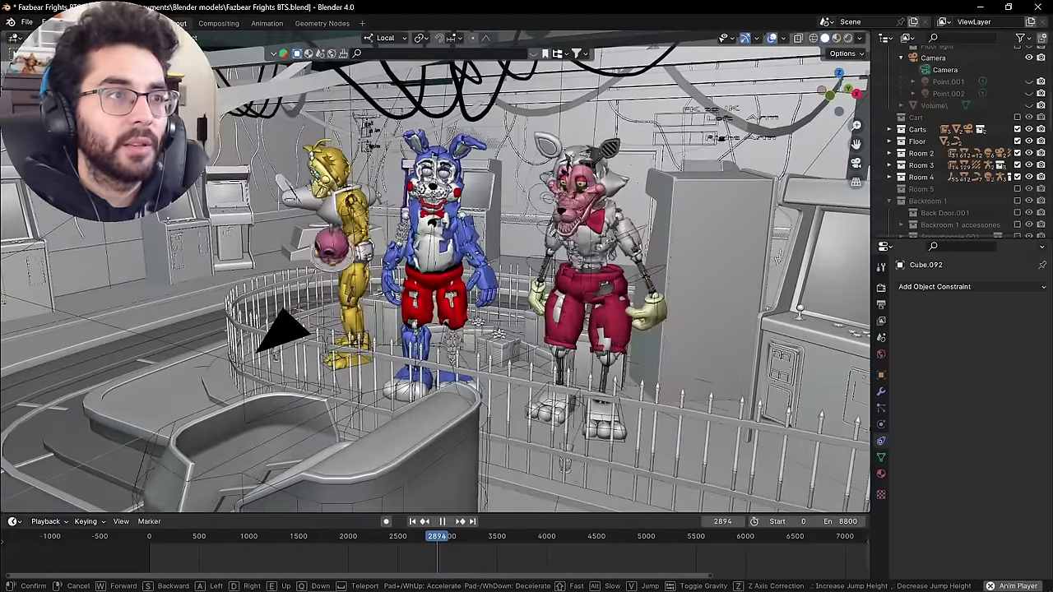
pyautogui.press('Return')
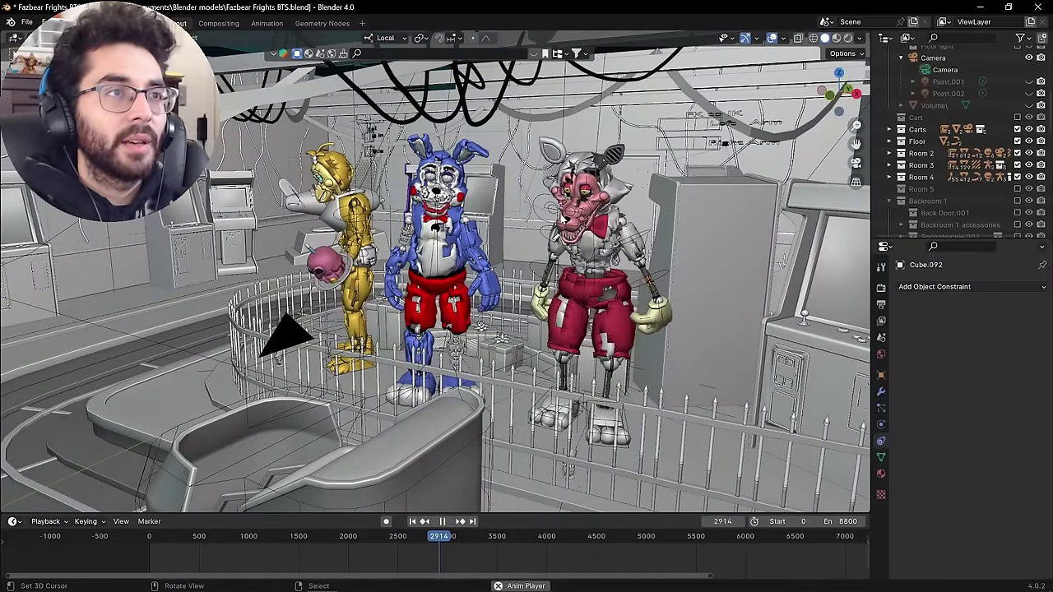
# Show Room 4 in Rendered shading and look over its floor, ceiling string lights, animatronics and arcade wall.
pyautogui.press('z')
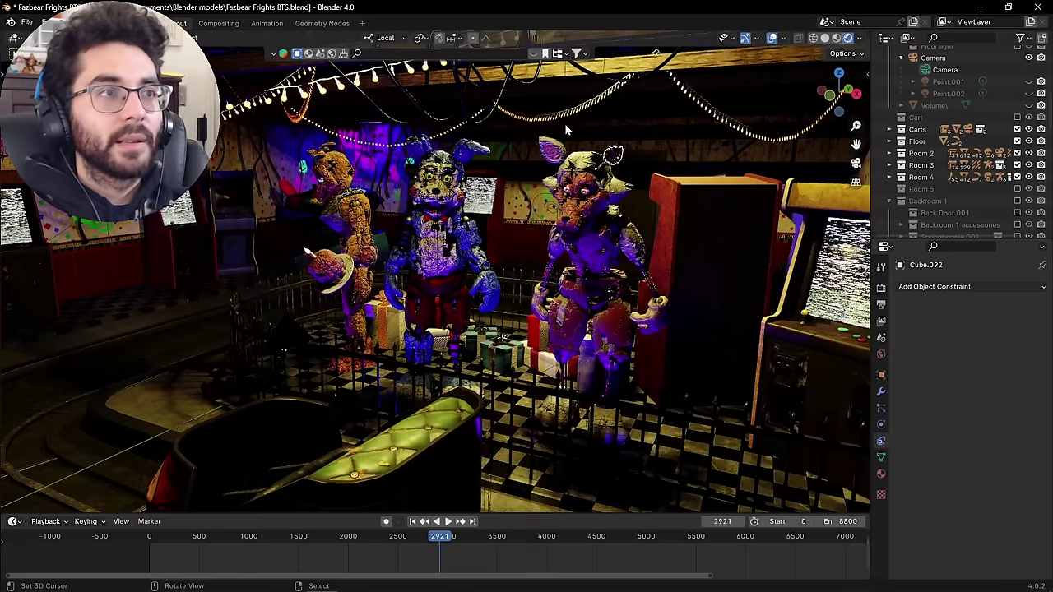
pyautogui.hotkey('shift', '`')
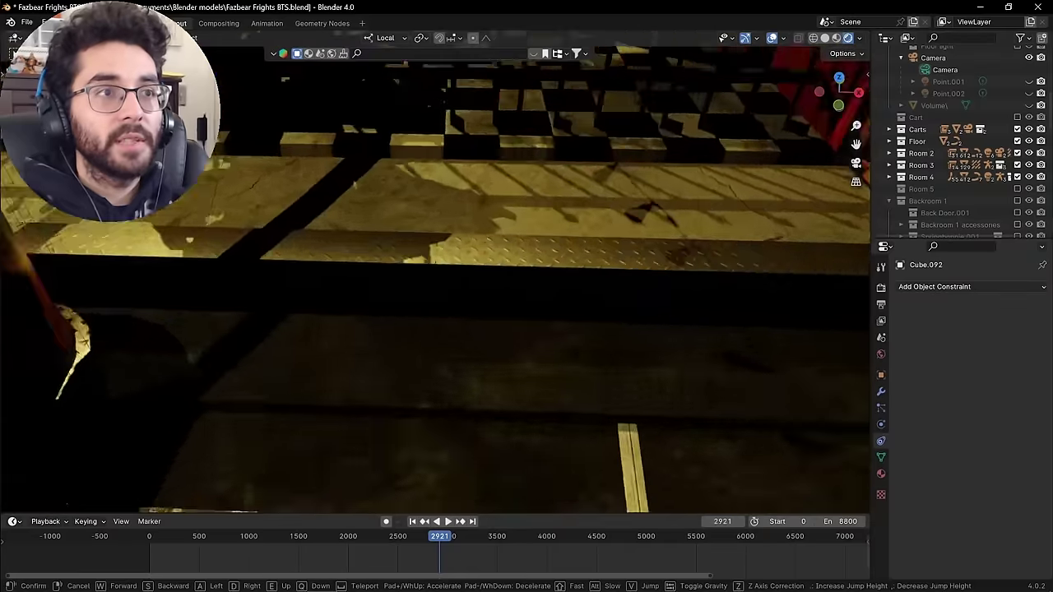
pyautogui.press('s')
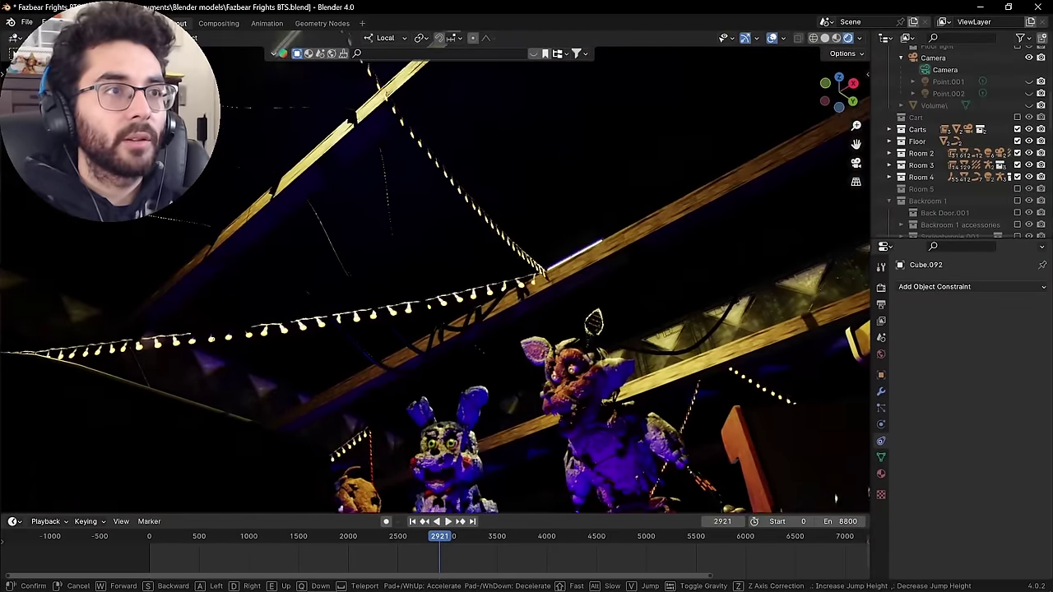
pyautogui.press('w')
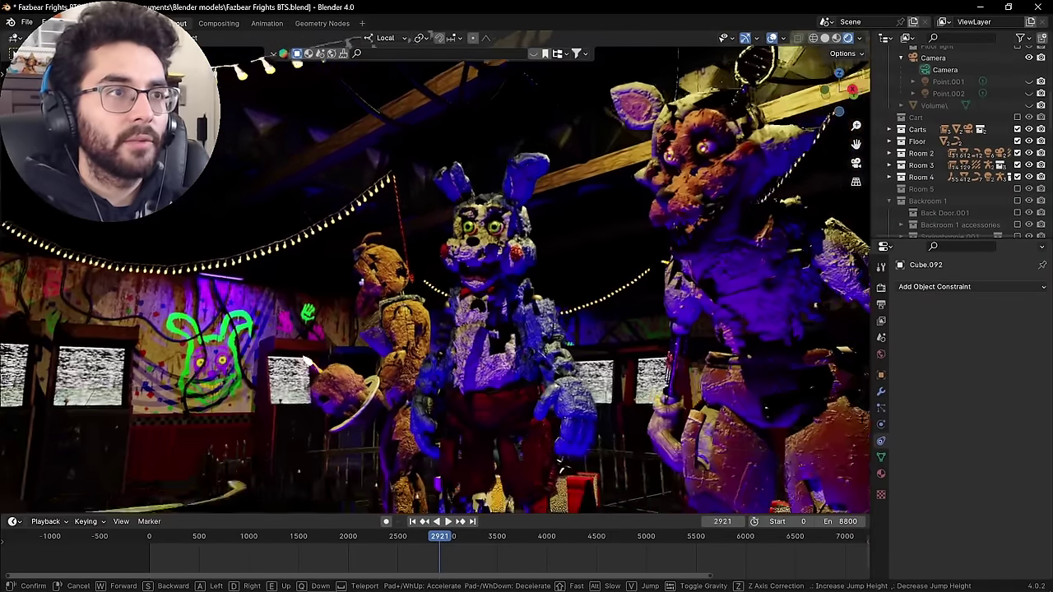
pyautogui.press('s')
pyautogui.press('a')
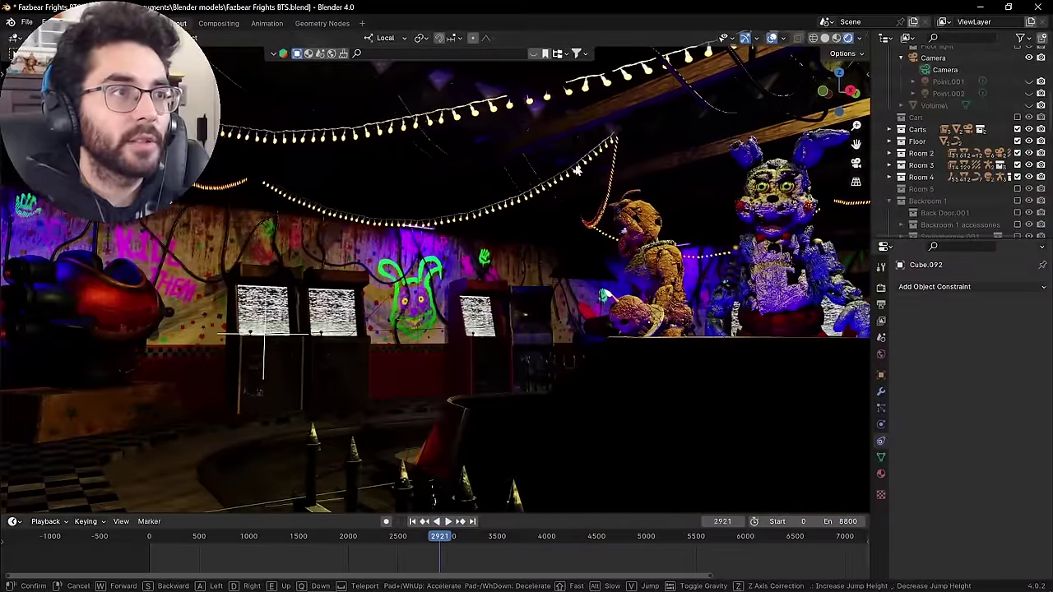
pyautogui.click(436, 280)
# Make the Volume object visible in the viewport and move in on the spray-painted bunny between the arcade machines.
pyautogui.click(1029, 105)
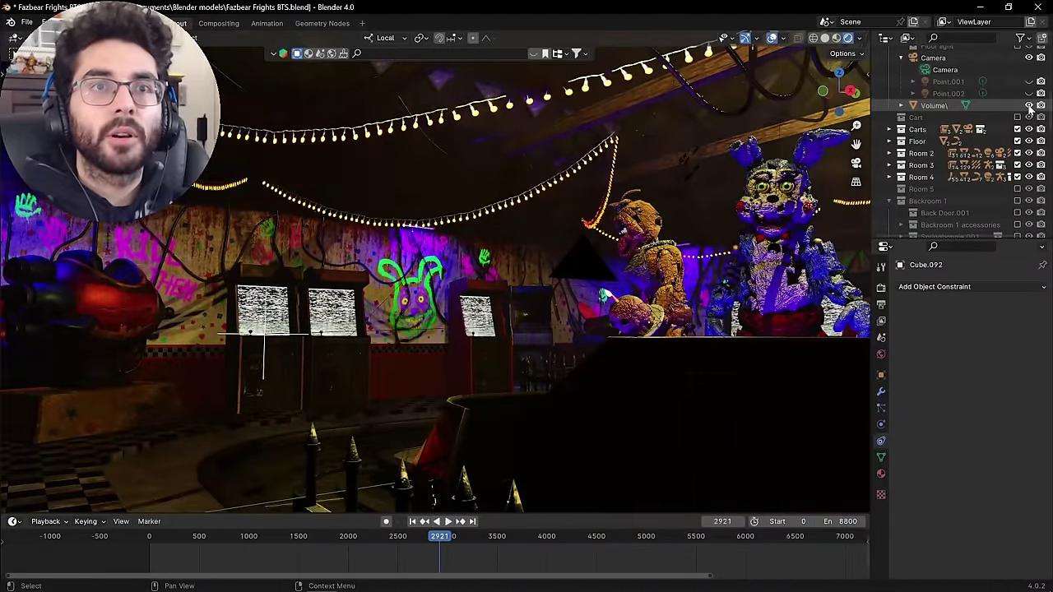
pyautogui.hotkey('shift', '`')
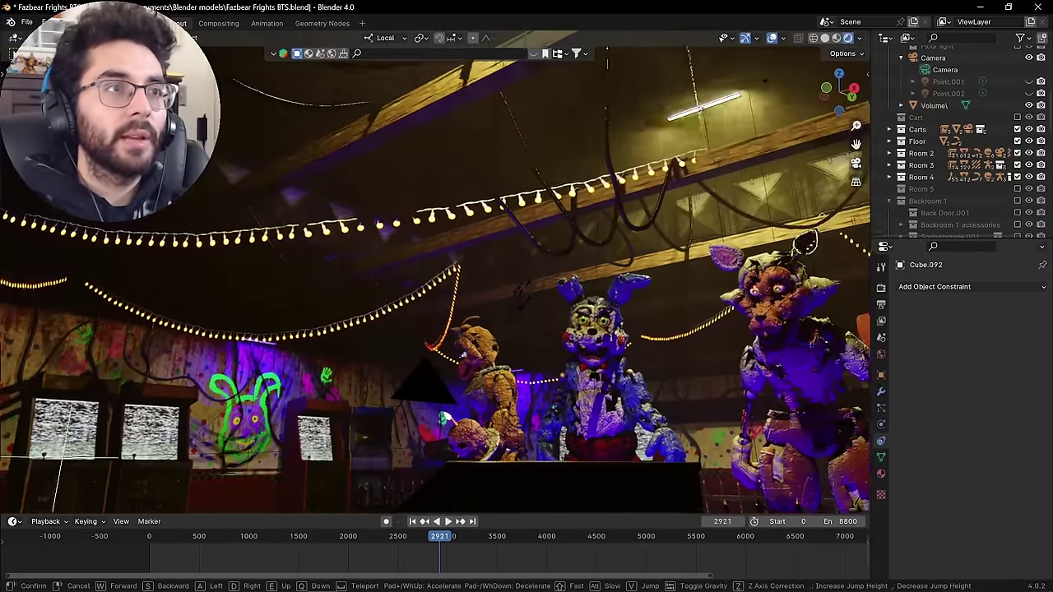
pyautogui.press('w')
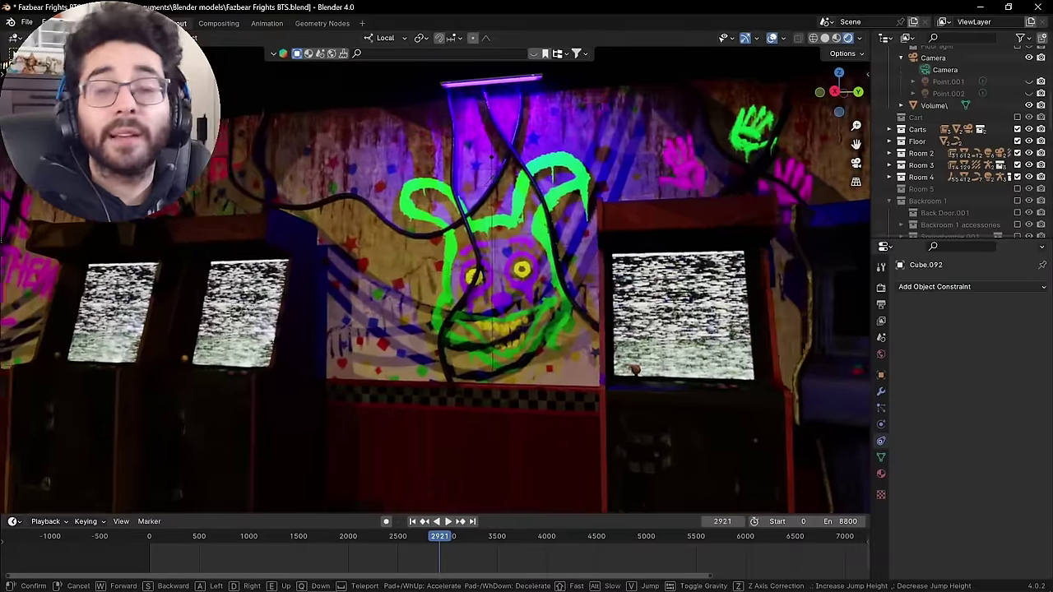
pyautogui.click(436, 280)
# Switch to Material Preview, select the Spray Paint bunny plane, and try moving it across the wall.
pyautogui.press('z')
pyautogui.click(612, 299)
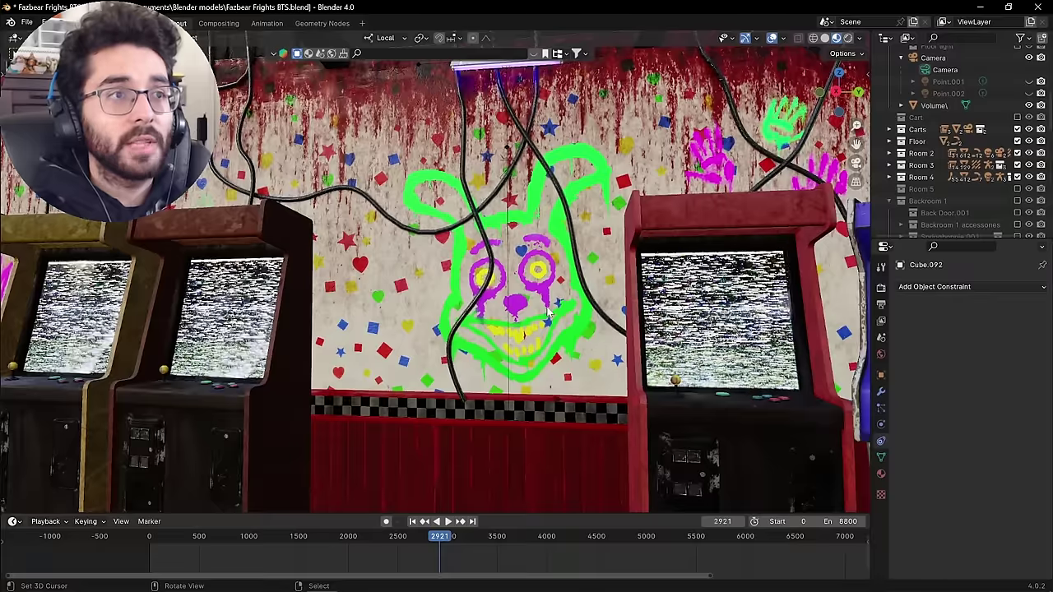
pyautogui.press('g')
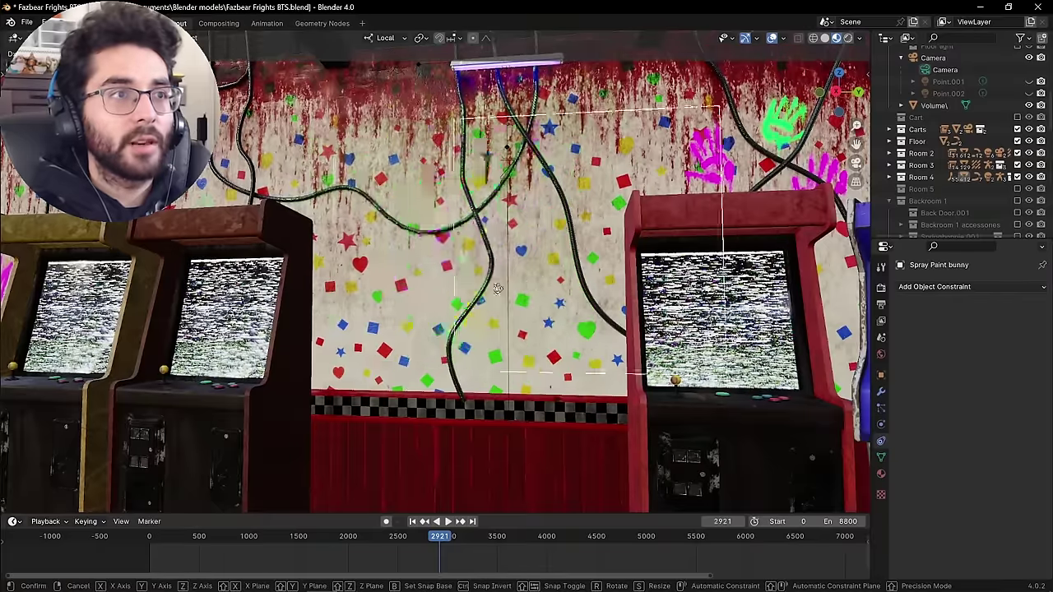
pyautogui.press('Escape')
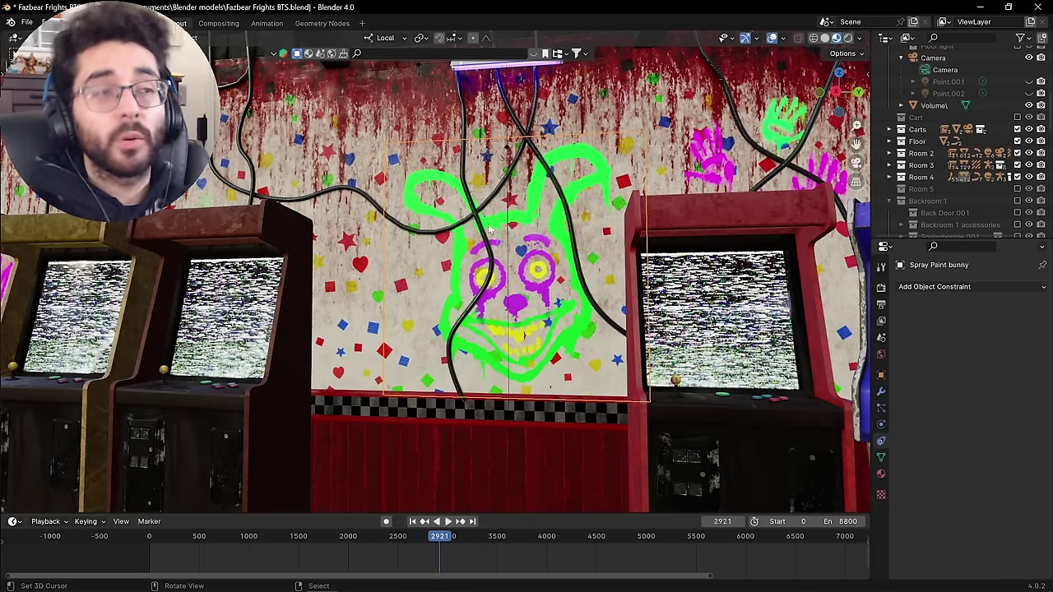
# Go to frame 2490 and show the Spray Paint bunny in Rendered shading, framed at an angle under the purple tube light.
pyautogui.press('z')
pyautogui.click(719, 379)
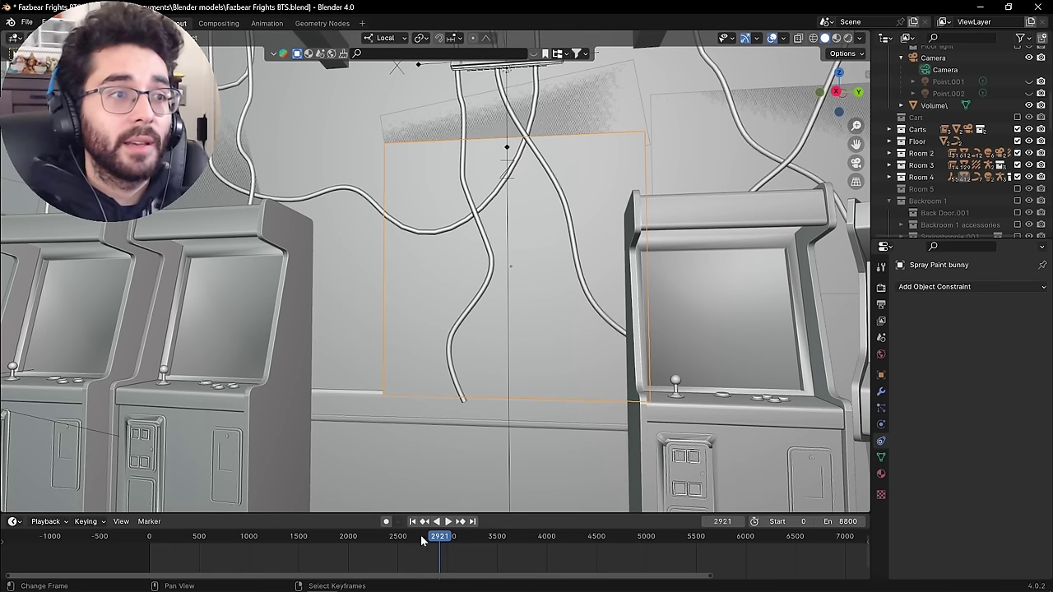
pyautogui.press('z')
pyautogui.click(542, 400)
pyautogui.moveTo(539, 283); pyautogui.dragTo(578, 280, button='middle')
pyautogui.hotkey('shift', '`')
pyautogui.press('a')
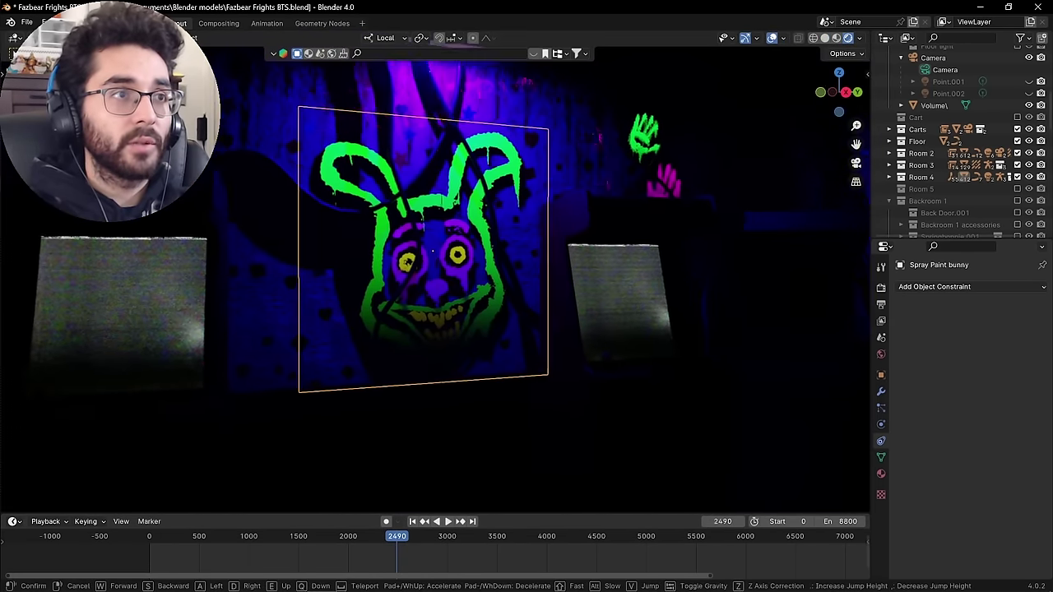
pyautogui.press('w')
pyautogui.click(546, 287)
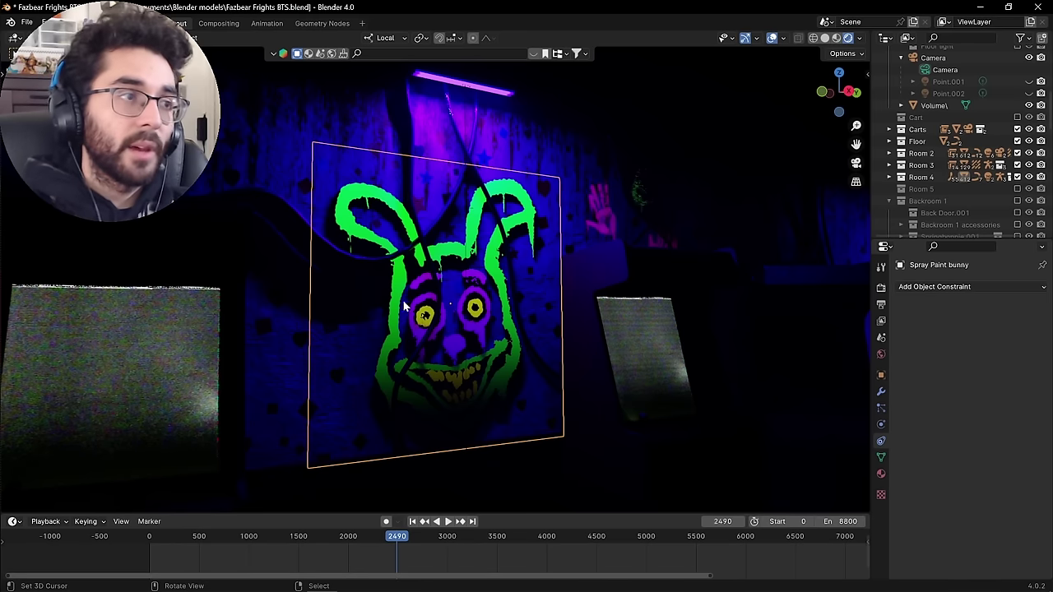
# Change the timeline area to the Shader Editor and enlarge it to show the Spray Paint bunny material's nodes.
pyautogui.click(12, 522)
pyautogui.click(49, 487)
pyautogui.moveTo(305, 515); pyautogui.dragTo(317, 346)
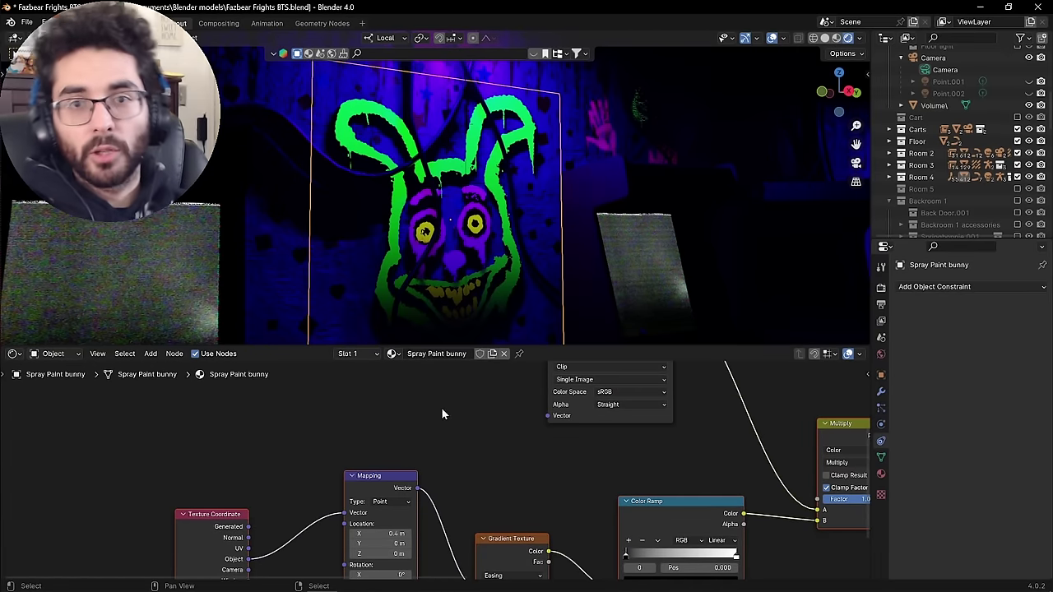
# Examine the bunny material's Gradient Texture, Color Ramp and Multiply nodes, probing both ramp stops, and shrink the Shader Editor.
pyautogui.moveTo(546, 478); pyautogui.dragTo(379, 454, button='middle')
pyautogui.click(381, 486)
pyautogui.scroll(-2, 381, 492)
pyautogui.scroll(3, 412, 511)
pyautogui.moveTo(447, 531); pyautogui.dragTo(390, 521, button='middle')
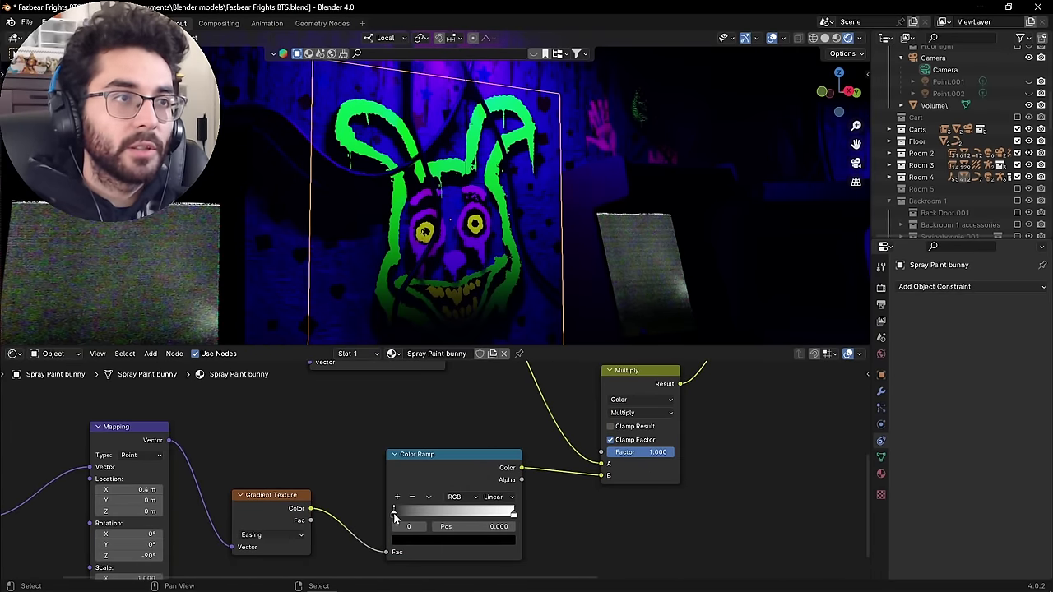
pyautogui.moveTo(395, 515)
pyautogui.mouseDown()
pyautogui.moveTo(438, 514)
pyautogui.moveTo(354, 511)
pyautogui.moveTo(427, 505)
pyautogui.moveTo(364, 508)
pyautogui.mouseUp()
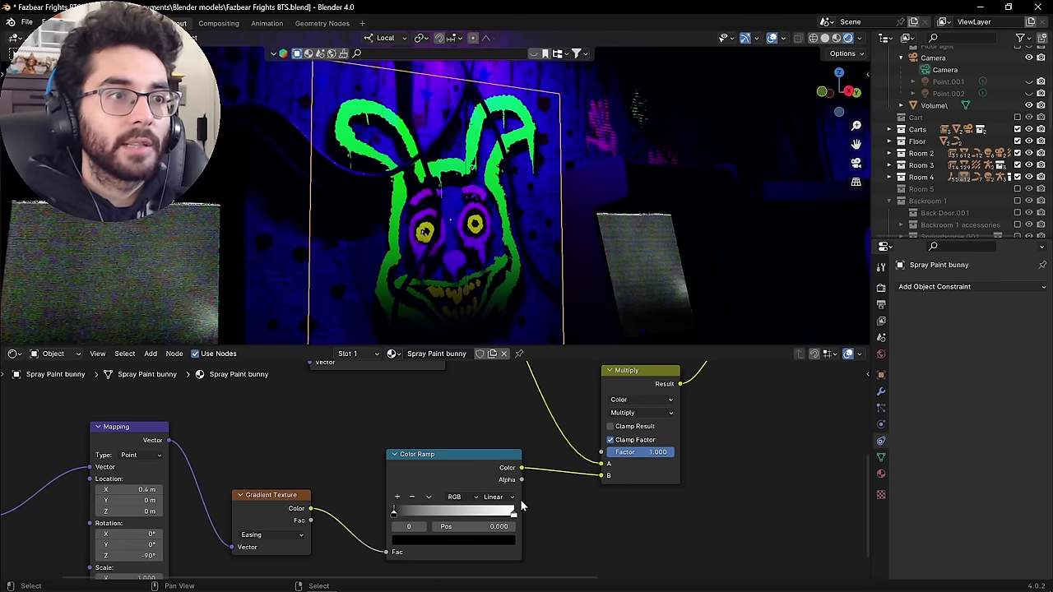
pyautogui.moveTo(515, 517); pyautogui.dragTo(549, 512)
pyautogui.scroll(-5, 665, 412)
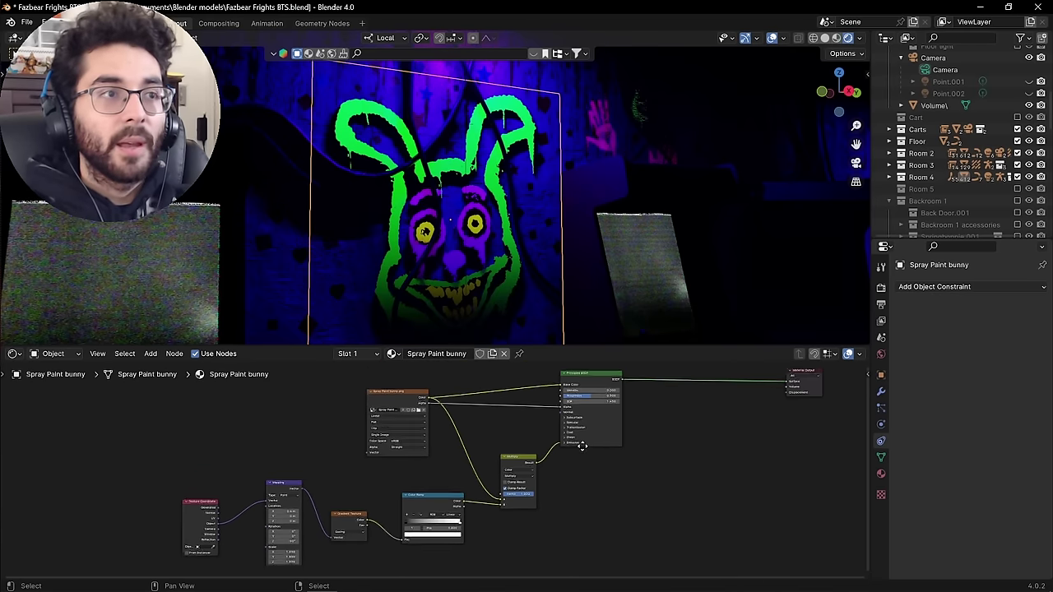
pyautogui.moveTo(616, 346); pyautogui.dragTo(598, 445)
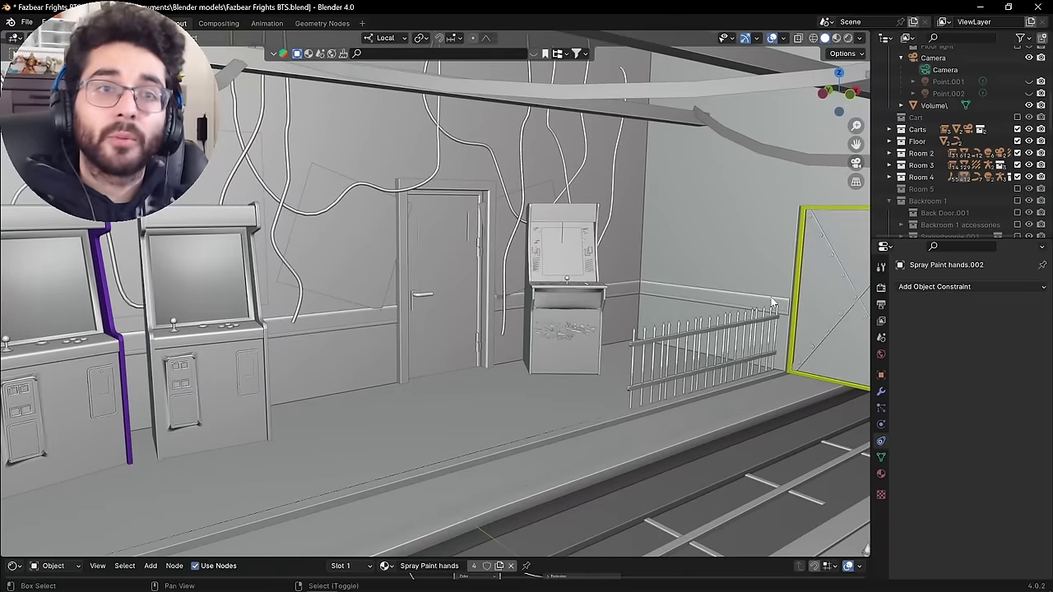
# Include the Room 5 collection in the view layer and pass through the double doors into its jagged-panelled track tunnel.
pyautogui.moveTo(772, 304); pyautogui.dragTo(634, 551, button='middle')
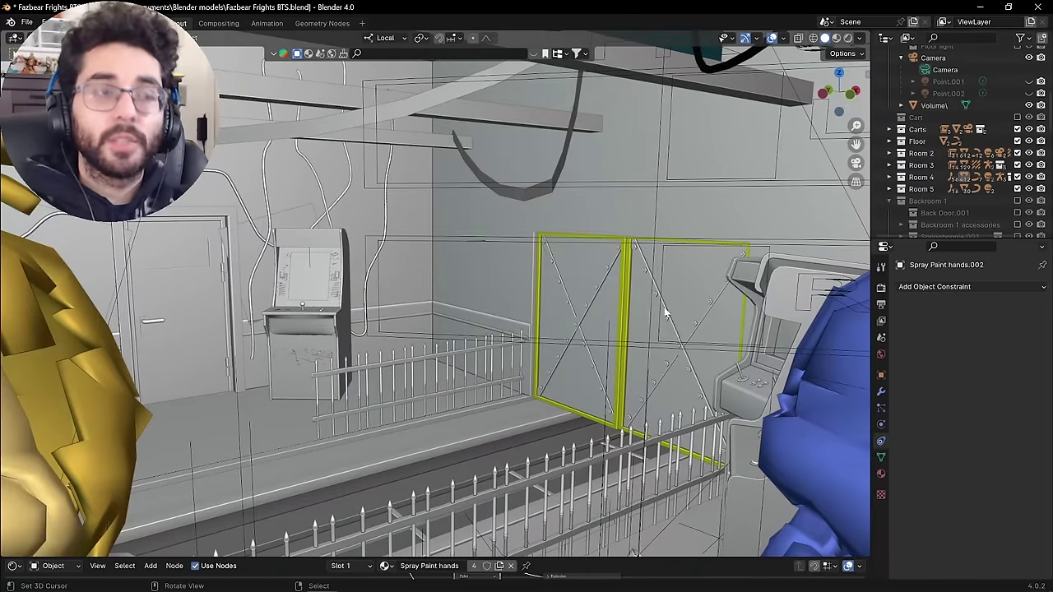
pyautogui.hotkey('shift', '`')
pyautogui.press('w')
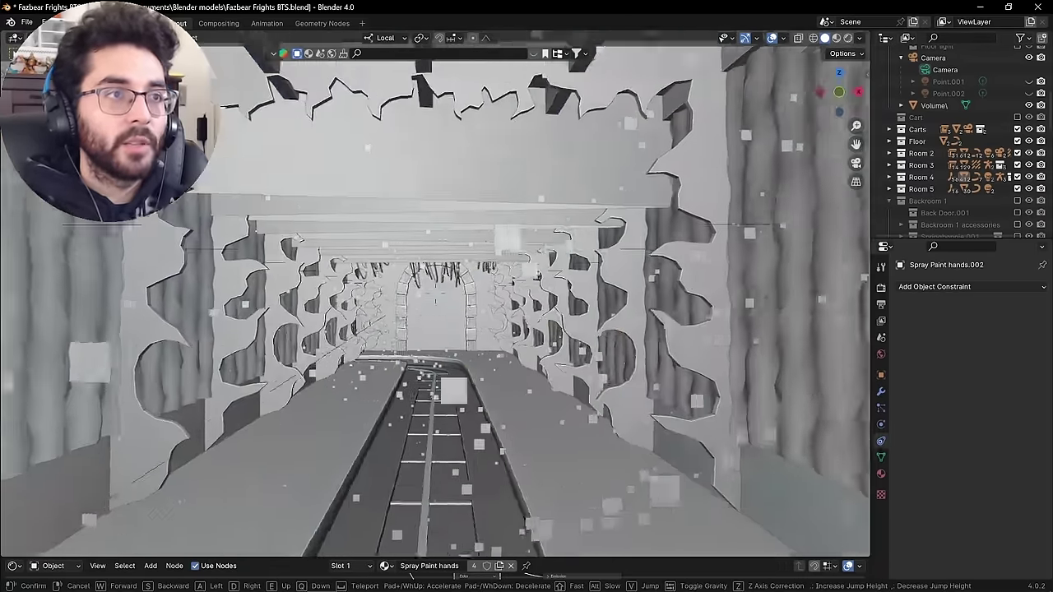
pyautogui.click(435, 294)
# Move up to the tunnel's side wall, select the Streamer red.007 object, and show it in Material Preview.
pyautogui.hotkey('shift', '`')
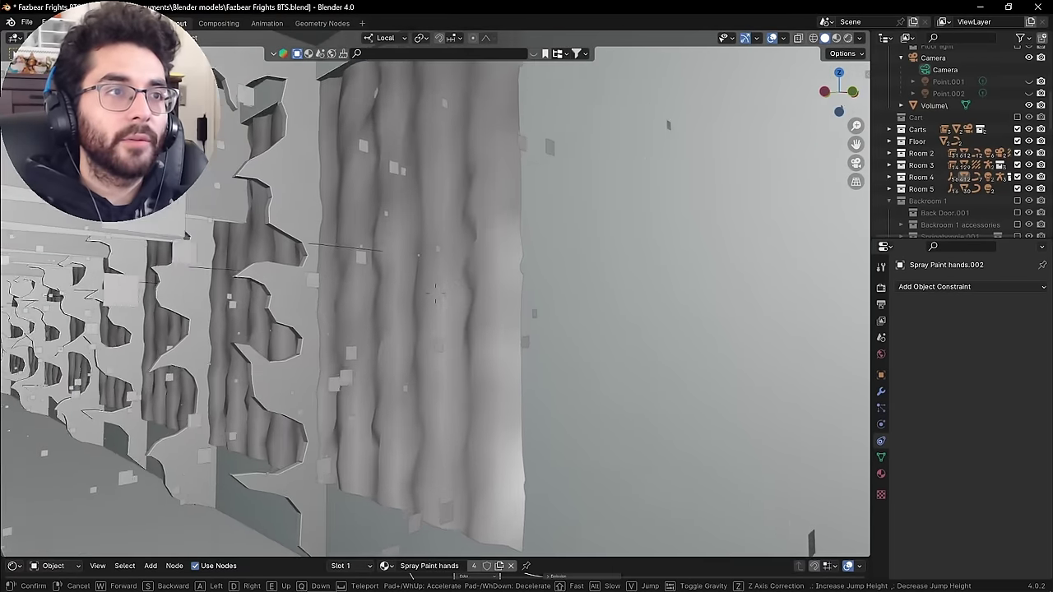
pyautogui.press('w')
pyautogui.click(436, 294)
pyautogui.rightClick(510, 318)
pyautogui.press('z')
pyautogui.click(508, 408)
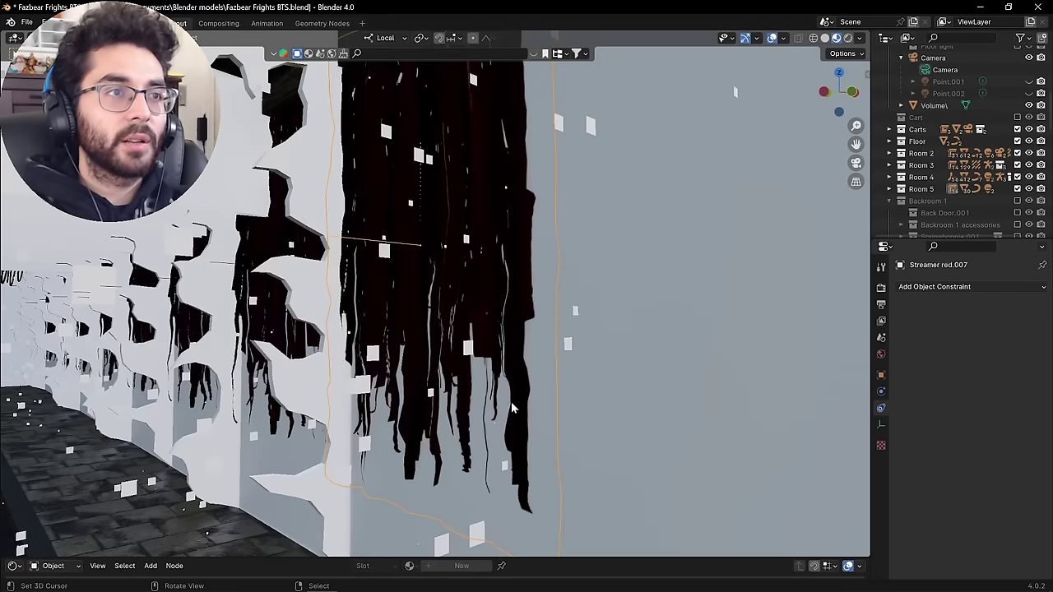
# Survey the Room 5 tunnel's torn red curtains, jagged wall panels and coloured bunting while moving along the track to the striped archway.
pyautogui.press('g')
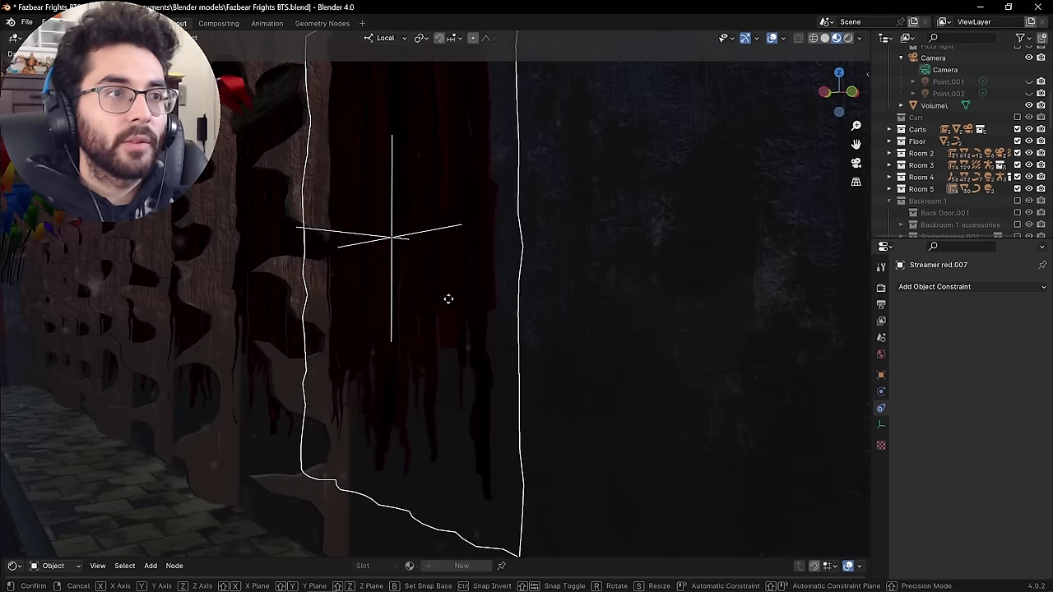
pyautogui.rightClick(446, 307)
pyautogui.hotkey('shift', '`')
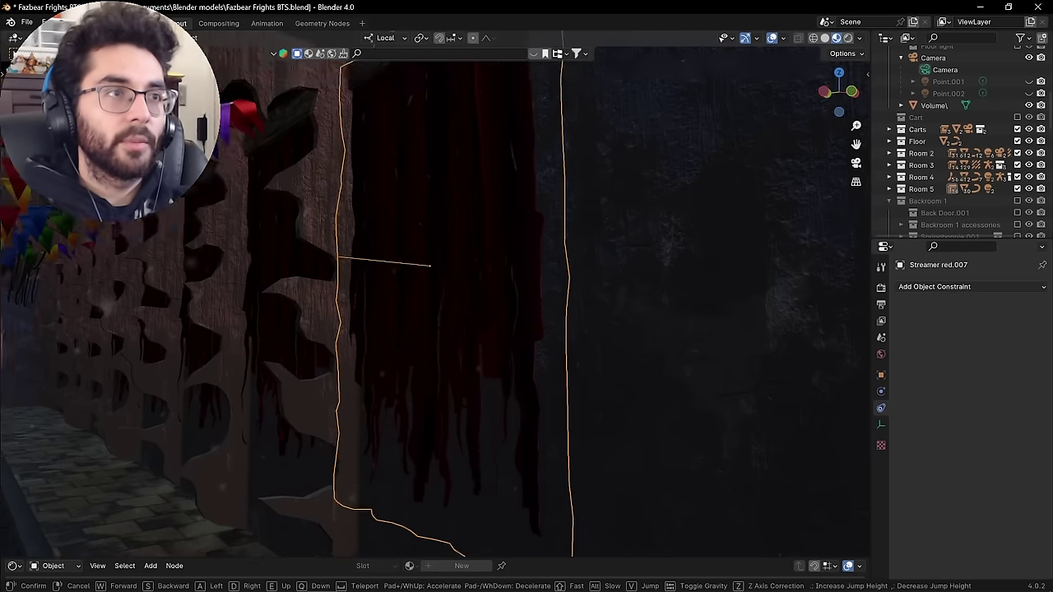
pyautogui.press('w')
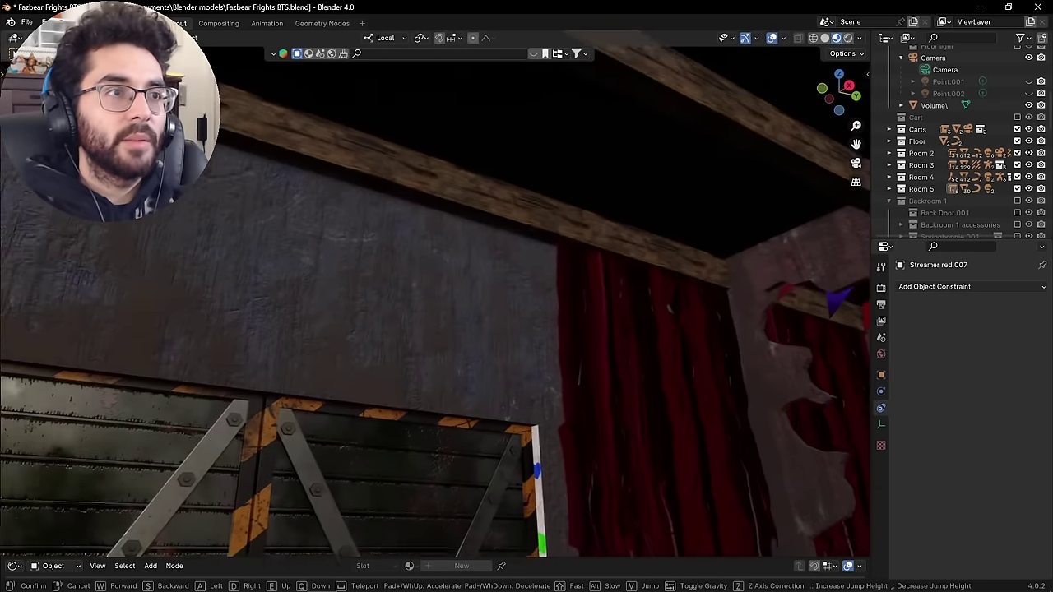
pyautogui.press('w')
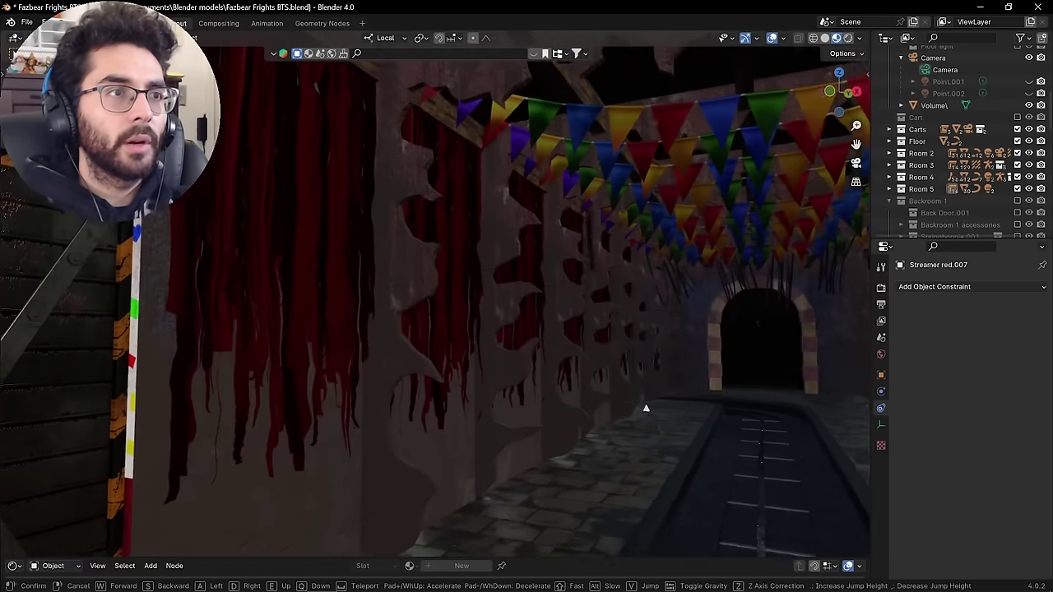
pyautogui.press('w')
pyautogui.press('s')
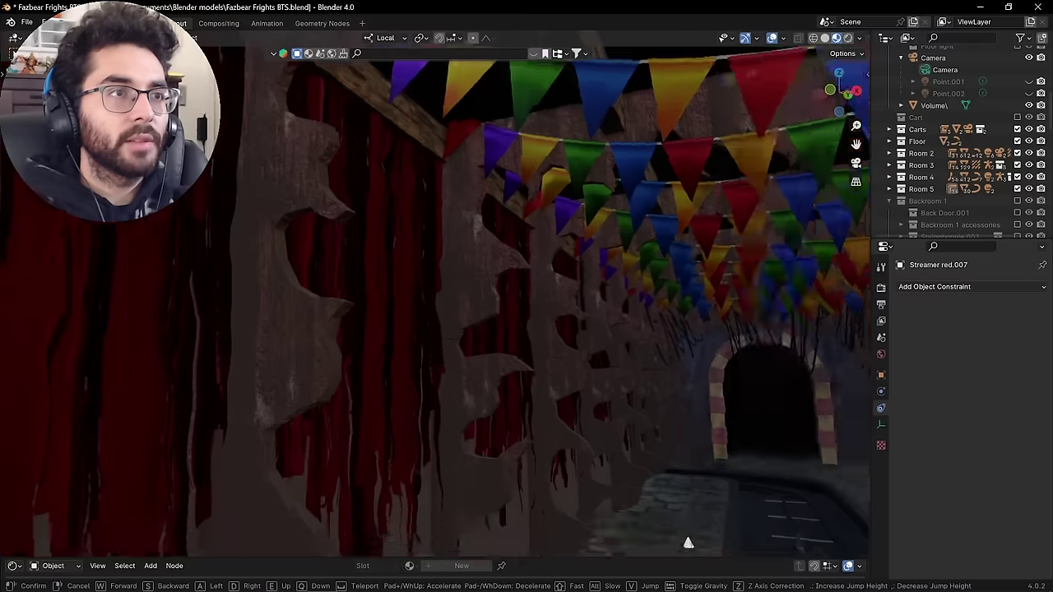
pyautogui.press('w')
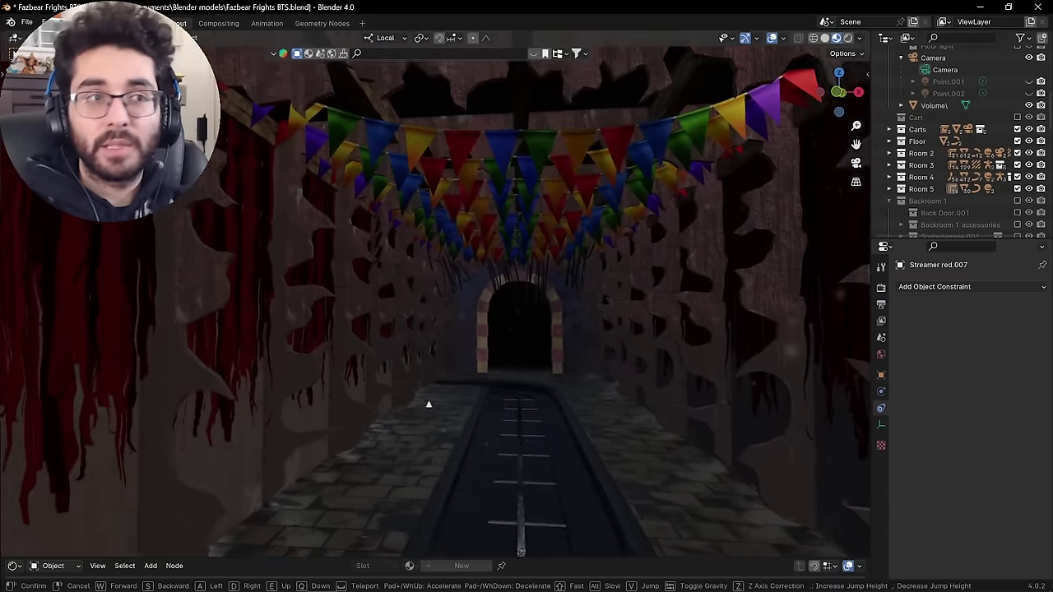
pyautogui.press('w')
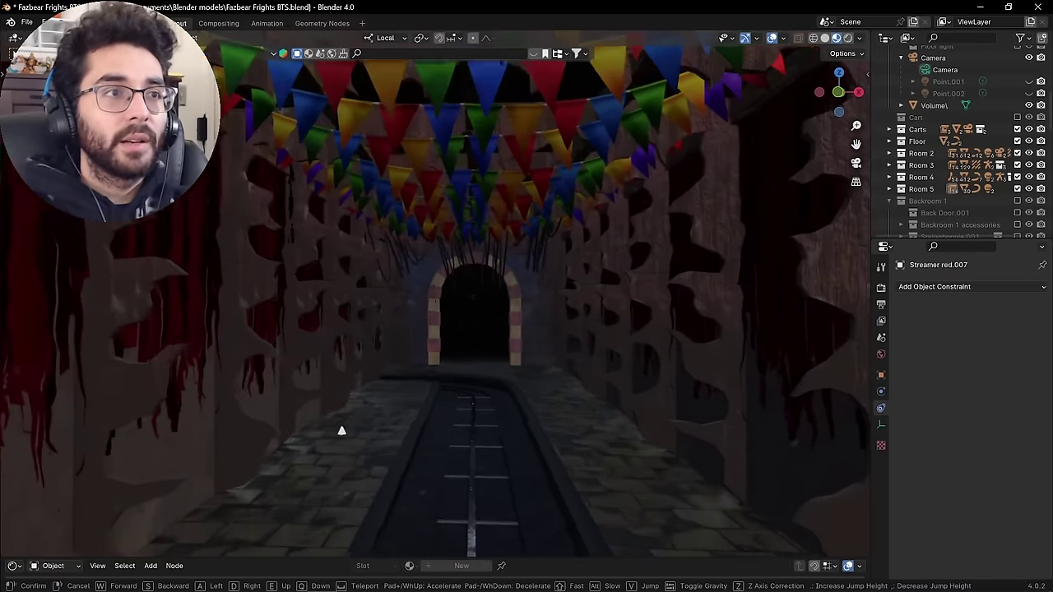
pyautogui.press('w')
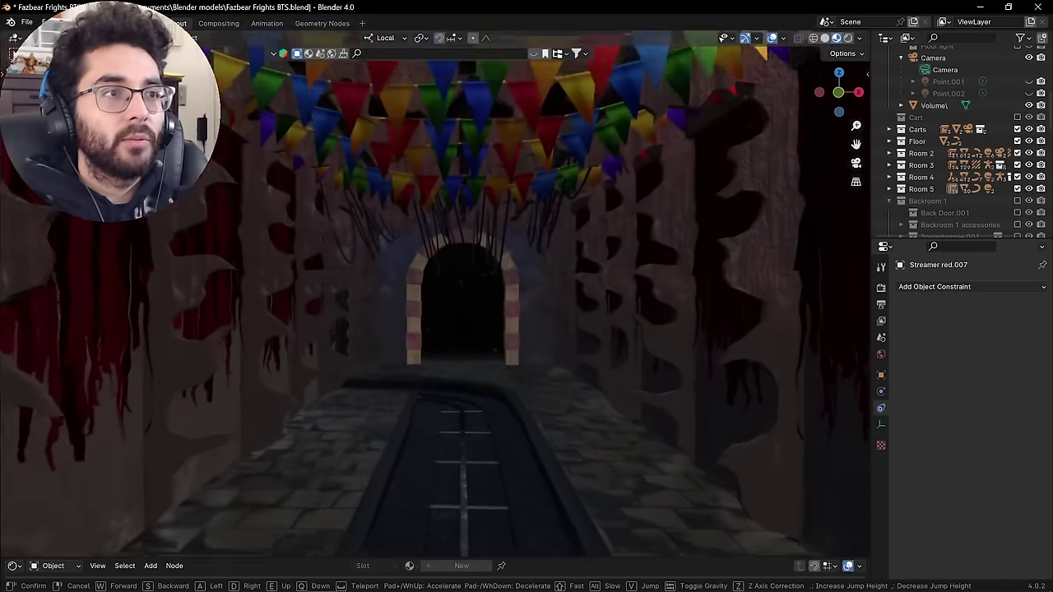
pyautogui.press('w')
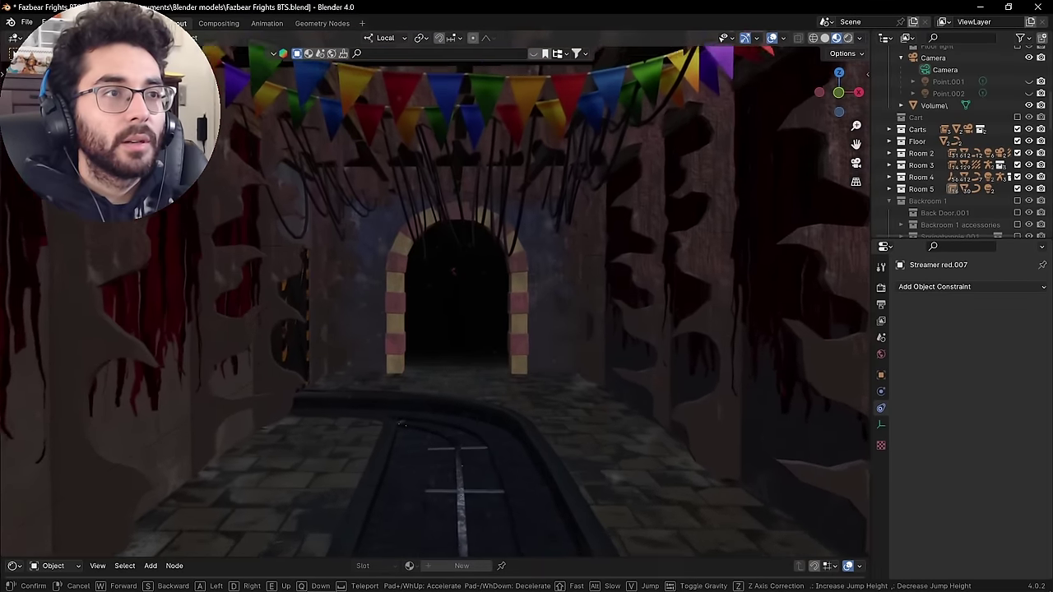
# Select the Spot light inside the archway, change the Shader Editor area to the Timeline, and go to frame 4658.
pyautogui.click(452, 313)
pyautogui.rightClick(461, 282)
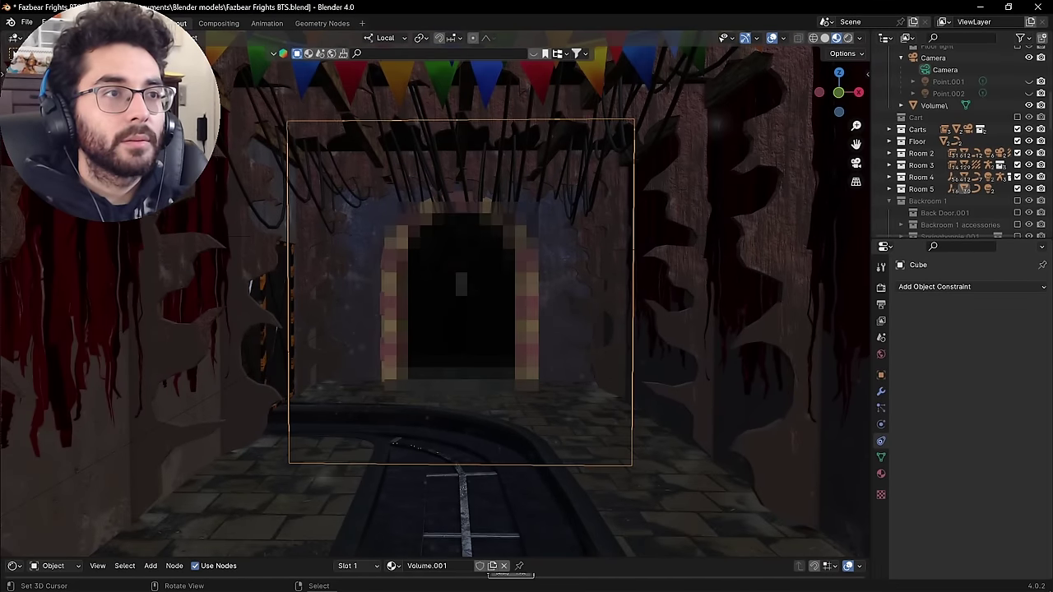
pyautogui.rightClick(461, 282)
pyautogui.rightClick(461, 284)
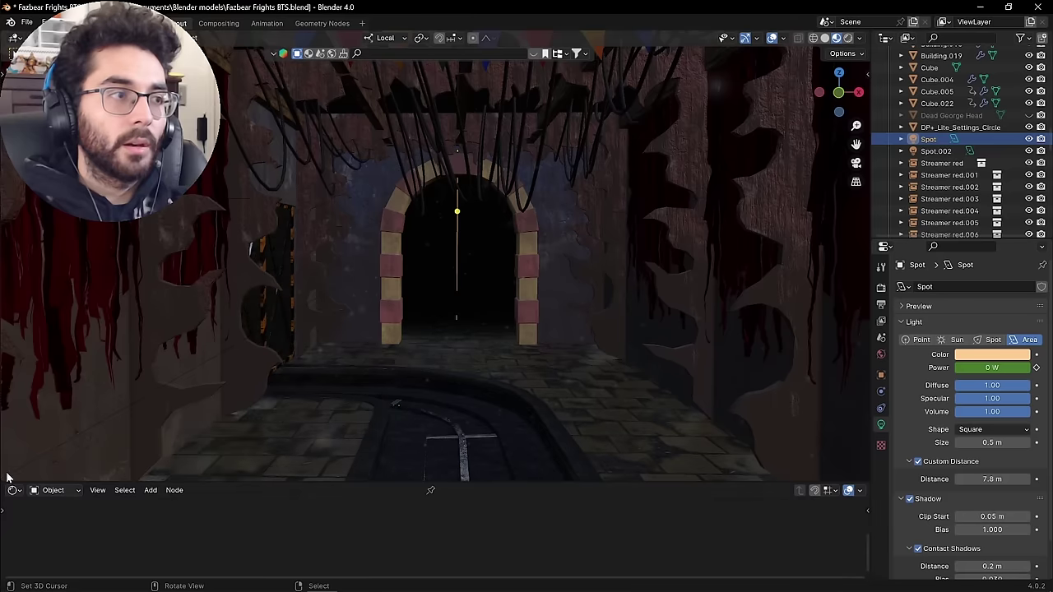
pyautogui.click(13, 490)
pyautogui.click(13, 491)
pyautogui.click(13, 490)
pyautogui.click(175, 384)
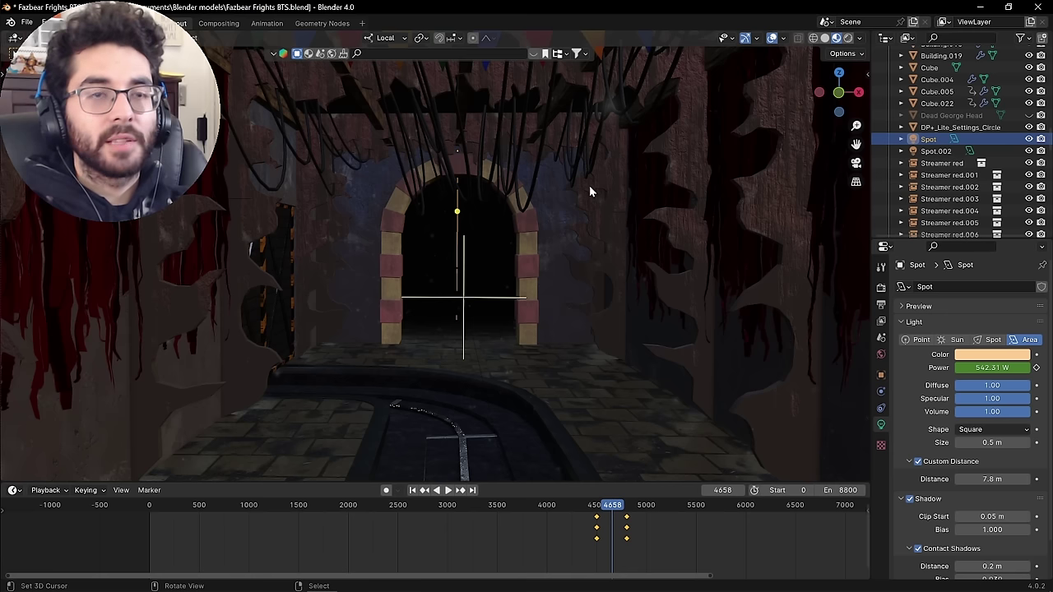
# Show the scene in Rendered shading and move up to the archway to examine how the Spot light illuminates it.
pyautogui.press('z')
pyautogui.click(569, 228)
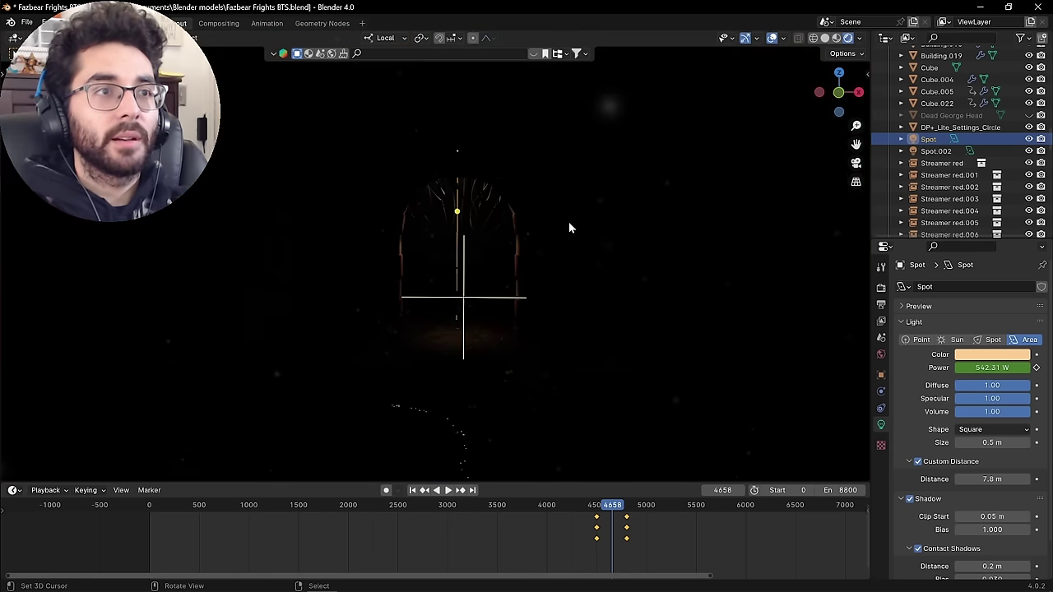
pyautogui.hotkey('shift', '`')
pyautogui.press('w')
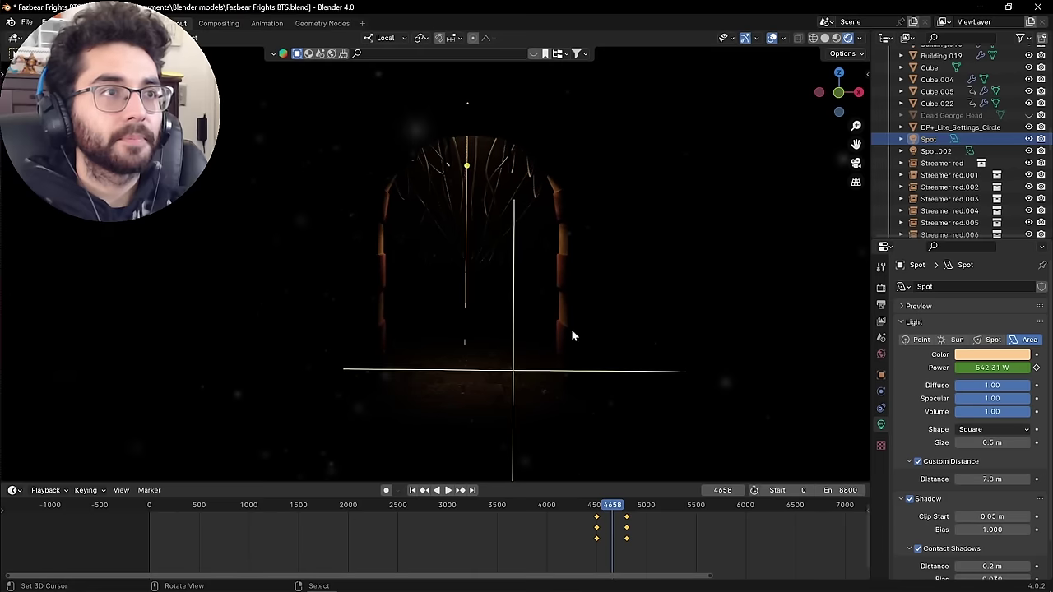
pyautogui.press('w')
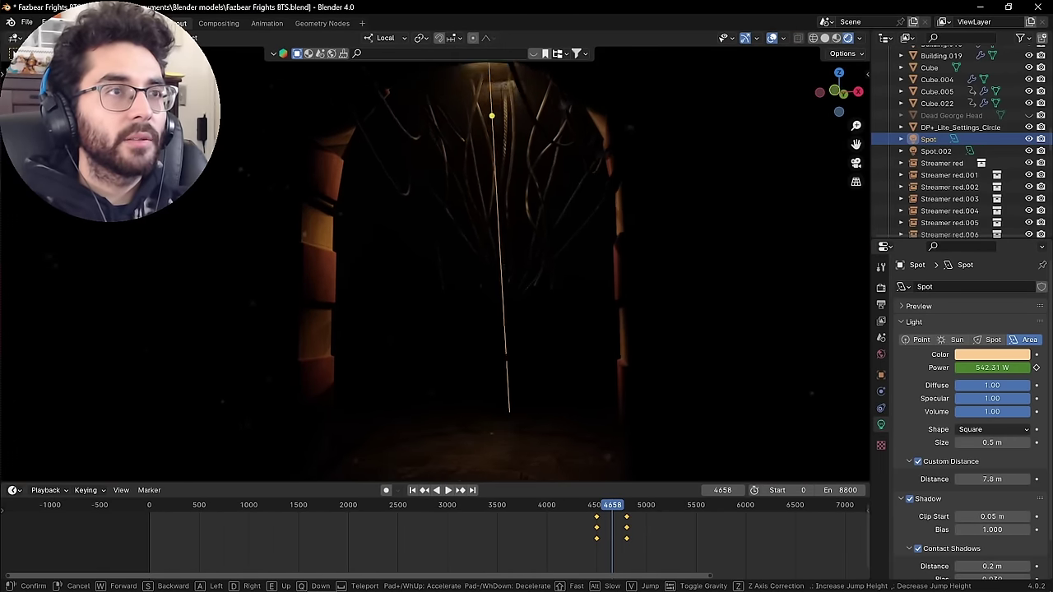
pyautogui.click(550, 324)
# Return the viewport to Material Preview and select the volume Cube that fills the archway.
pyautogui.press('z')
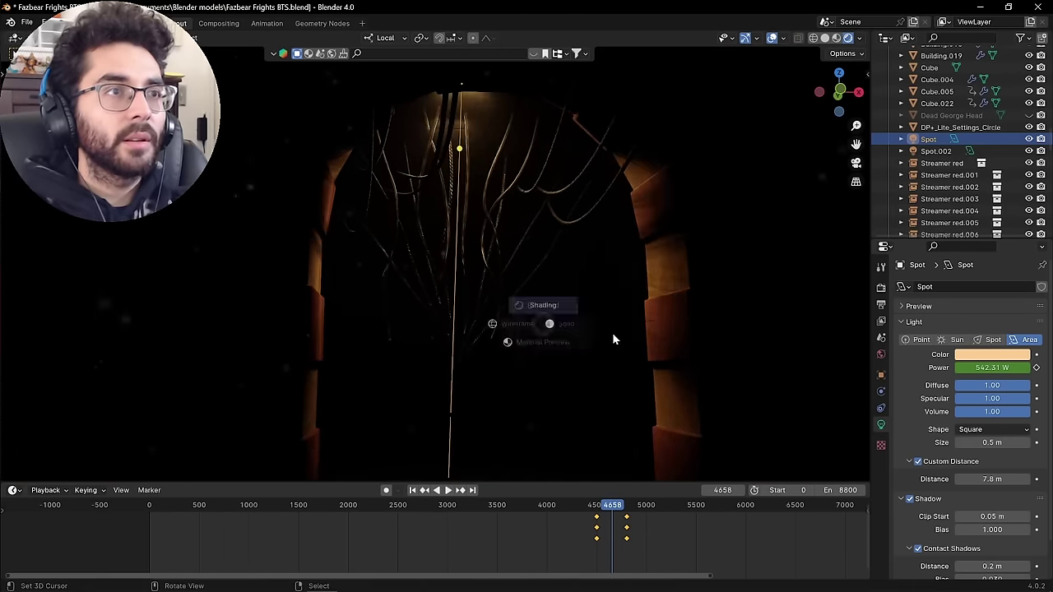
pyautogui.click(612, 333)
pyautogui.press('z')
pyautogui.click(573, 391)
pyautogui.moveTo(587, 339); pyautogui.dragTo(539, 338, button='middle')
pyautogui.scroll(-3, 590, 323)
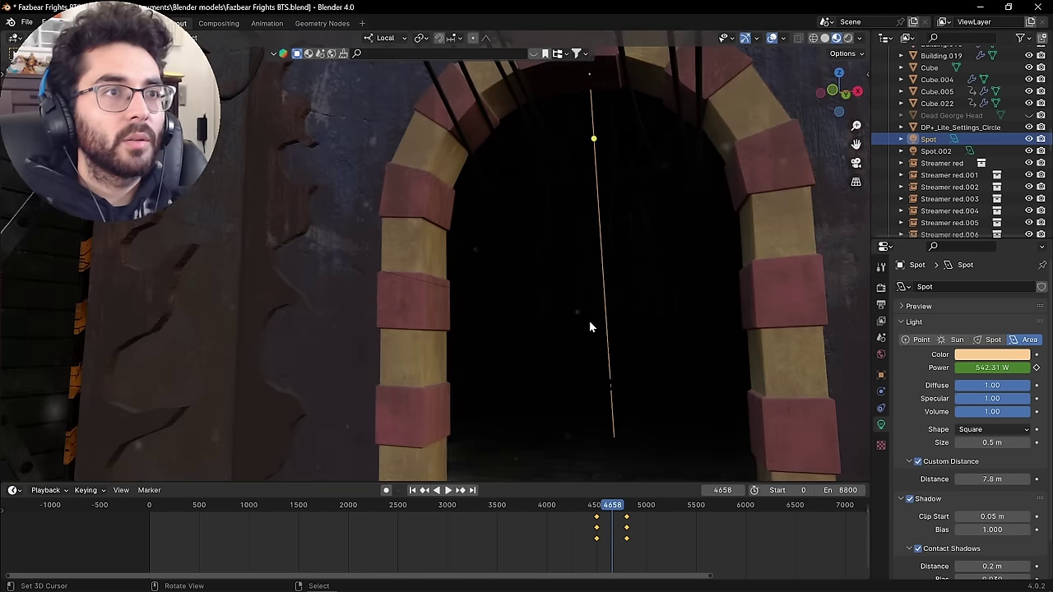
pyautogui.rightClick(634, 281)
pyautogui.scroll(2, 639, 283)
pyautogui.scroll(-3, 685, 314)
pyautogui.moveTo(640, 284); pyautogui.dragTo(648, 304, button='middle')
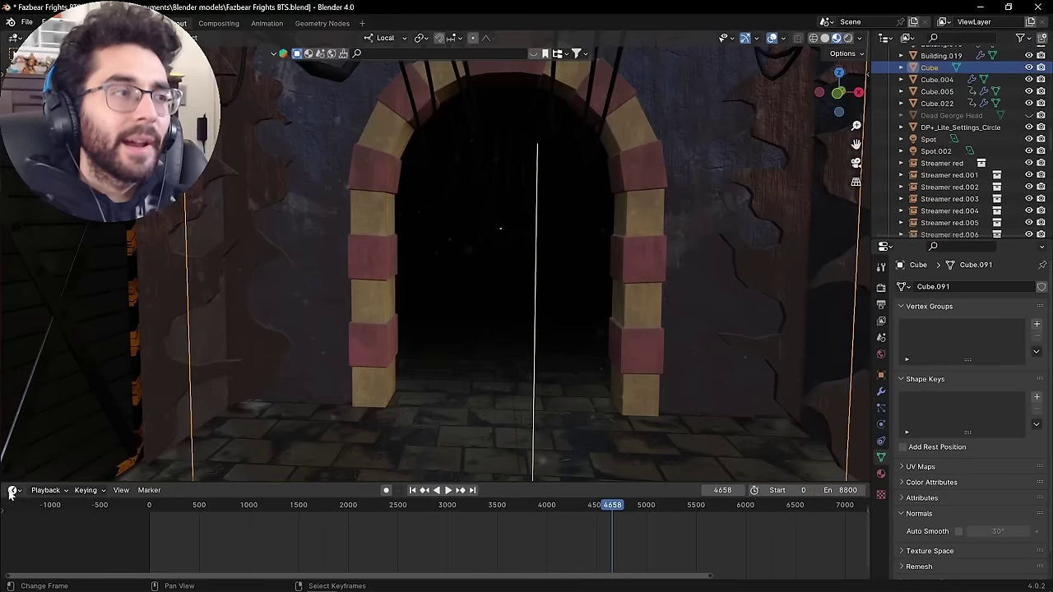
# Change the Timeline area to the Shader Editor and bring the Volume.001 material's Volume Absorption node into close view.
pyautogui.click(12, 493)
pyautogui.click(68, 455)
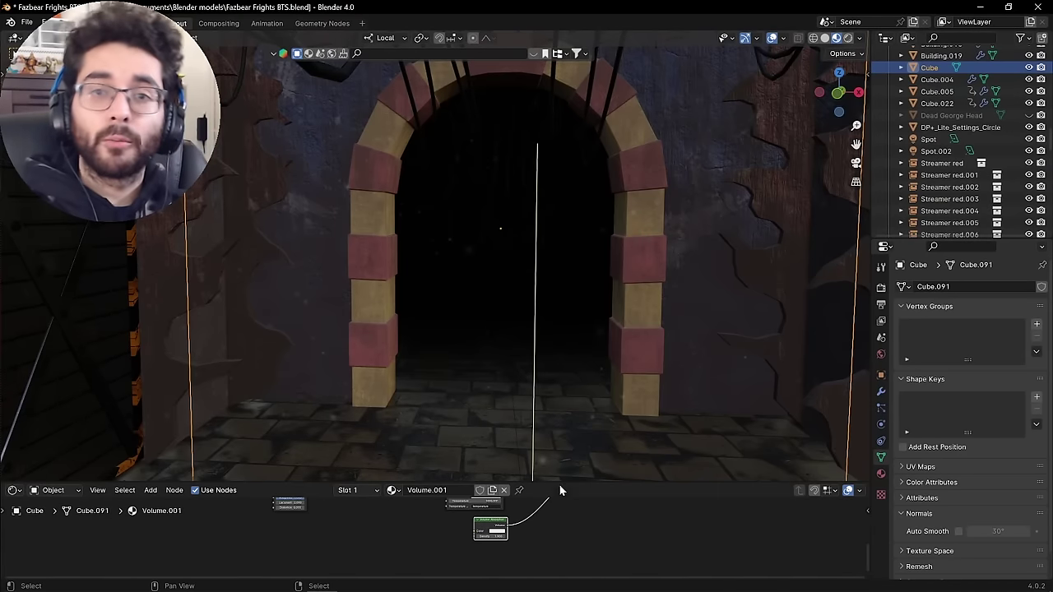
pyautogui.scroll(1, 529, 523)
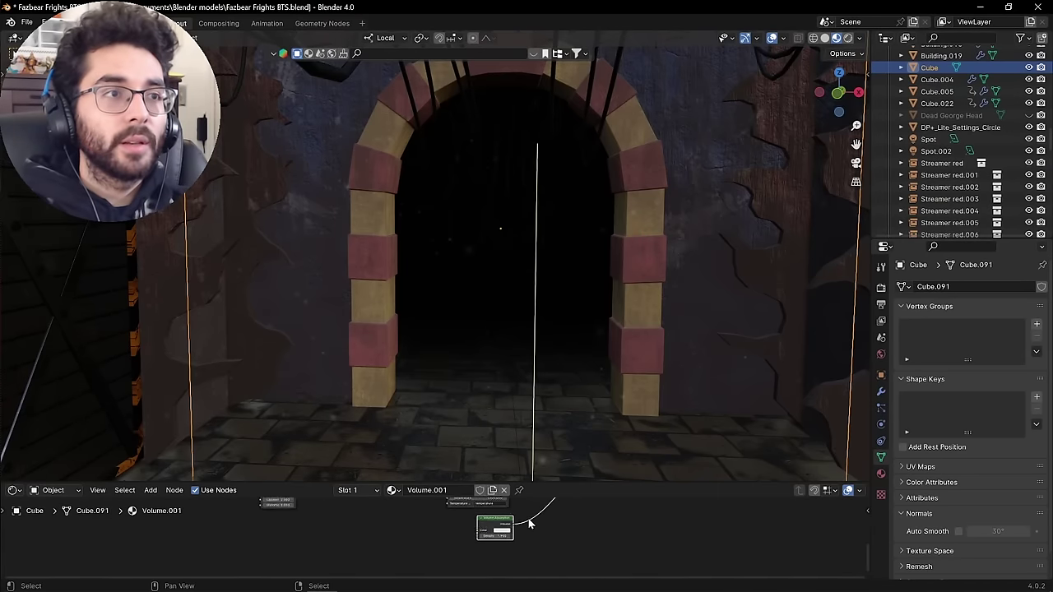
pyautogui.moveTo(607, 528); pyautogui.dragTo(532, 523, button='middle')
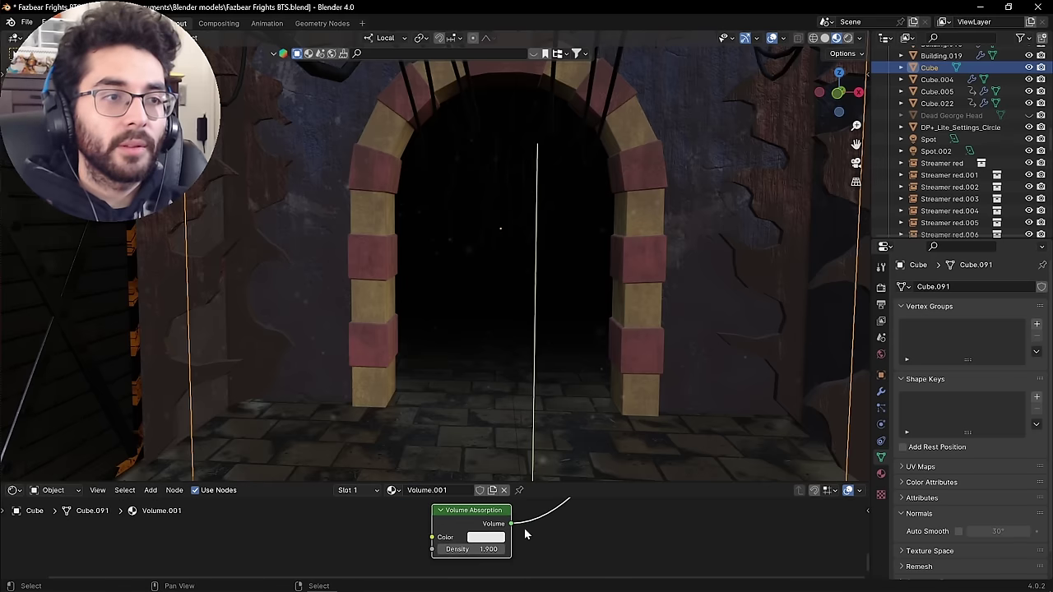
pyautogui.scroll(2, 525, 530)
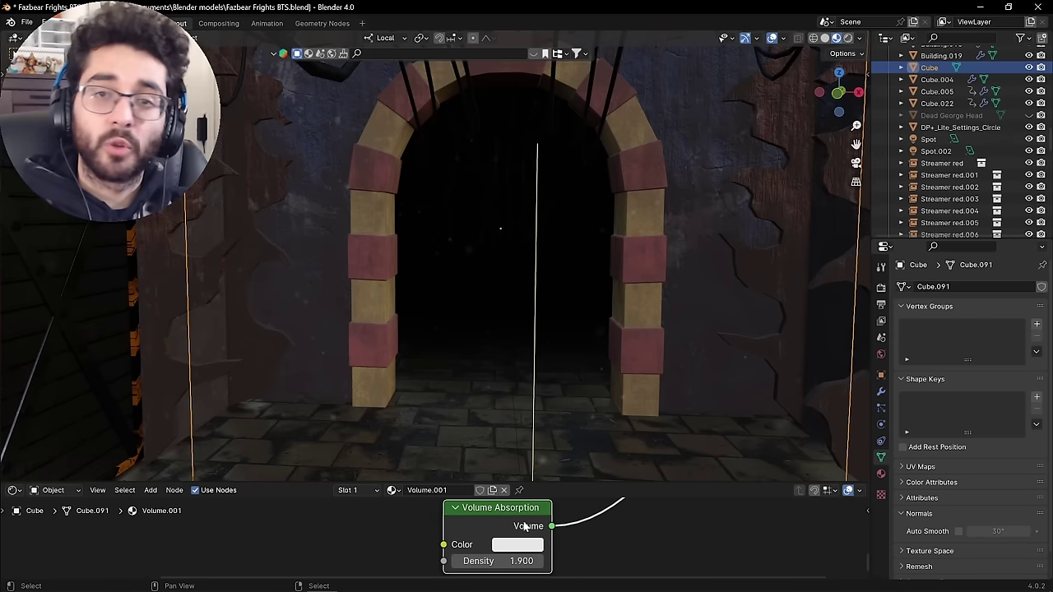
# Set the Volume Absorption density to 0 and inspect the hanging wires beyond the archway in Rendered shading.
pyautogui.write('0')
pyautogui.press('Return')
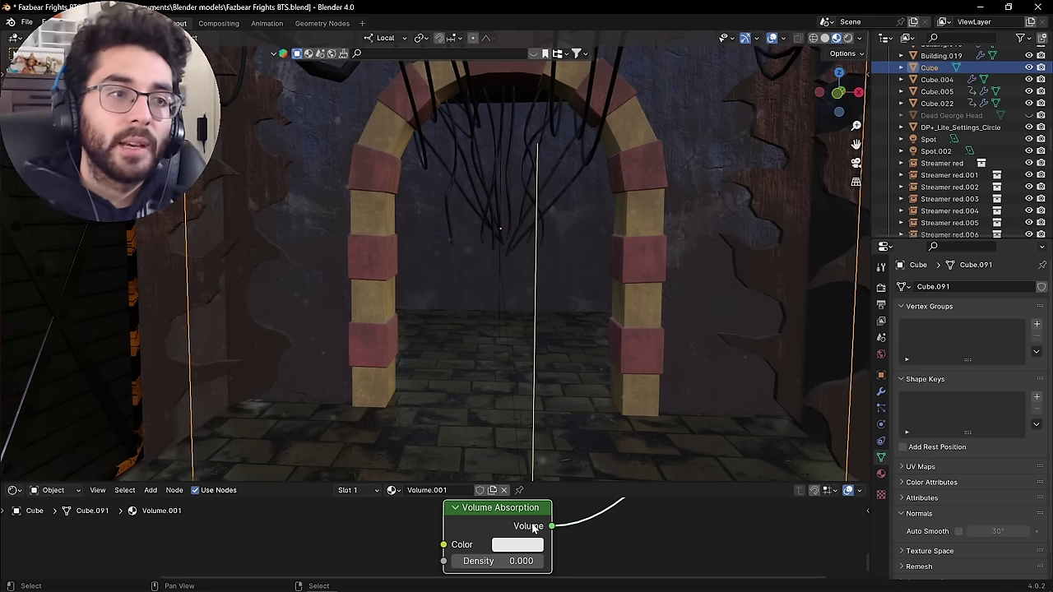
pyautogui.moveTo(511, 563)
pyautogui.mouseDown()
pyautogui.moveTo(523, 563)
pyautogui.moveTo(498, 565)
pyautogui.mouseUp()
pyautogui.click(594, 197)
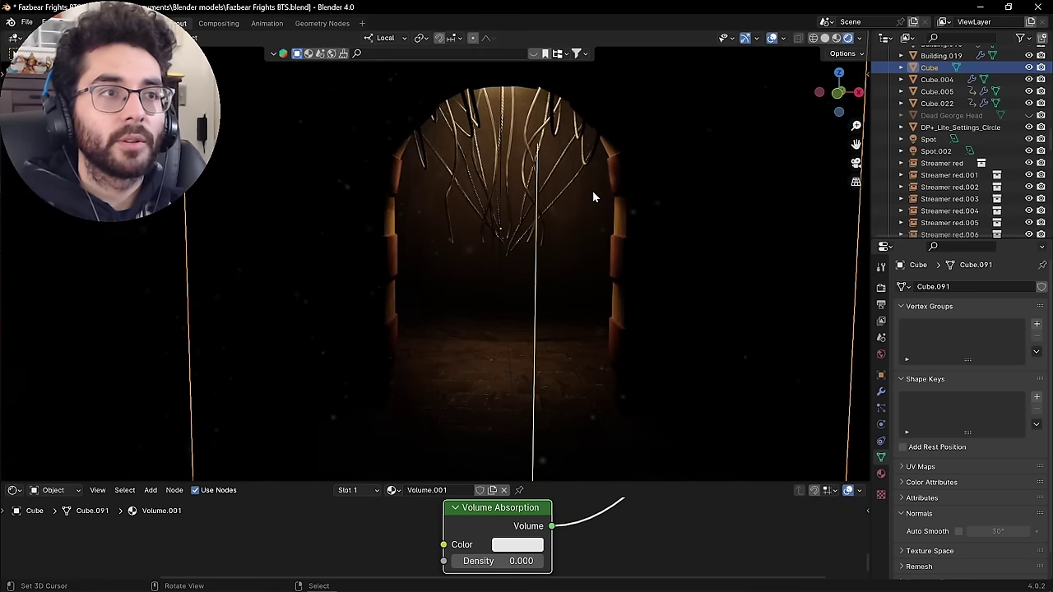
pyautogui.hotkey('shift', '`')
pyautogui.press('w')
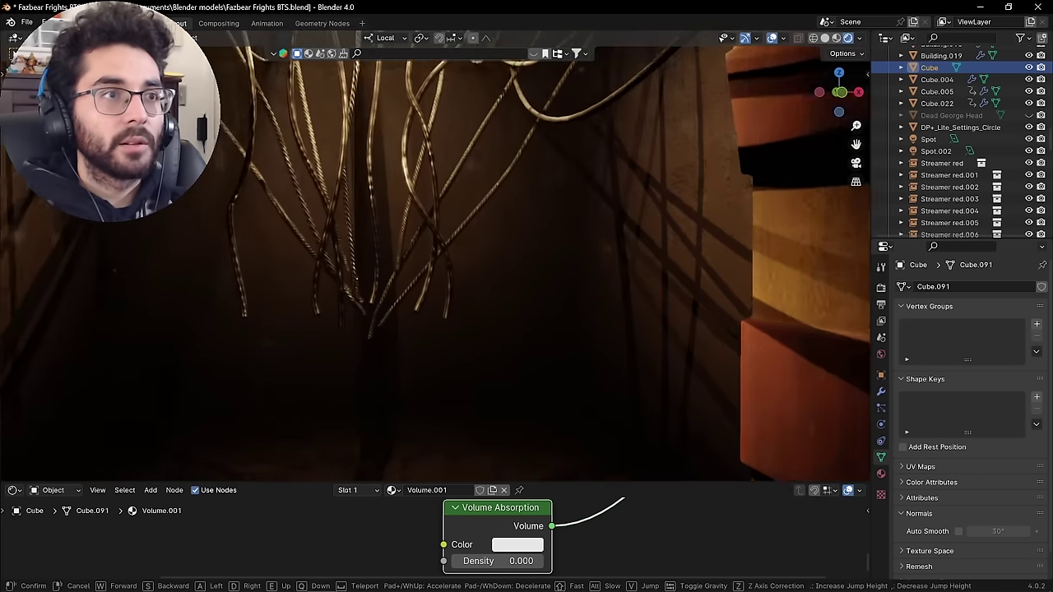
pyautogui.press('s')
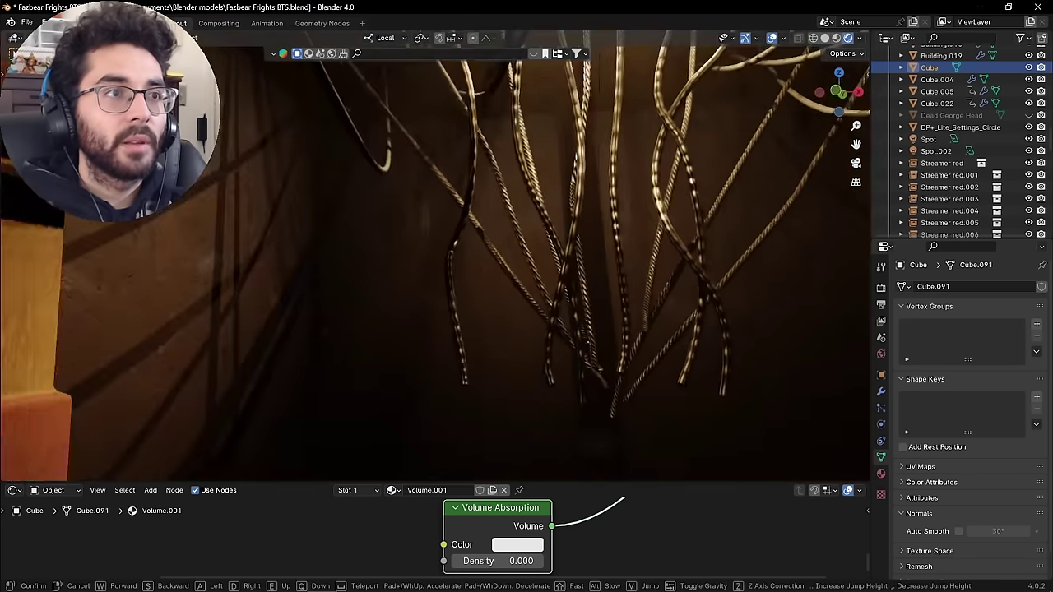
pyautogui.click(536, 392)
# Set the Volume Absorption density to 1.9 and back away to view the darkened archway.
pyautogui.moveTo(497, 561); pyautogui.dragTo(550, 561)
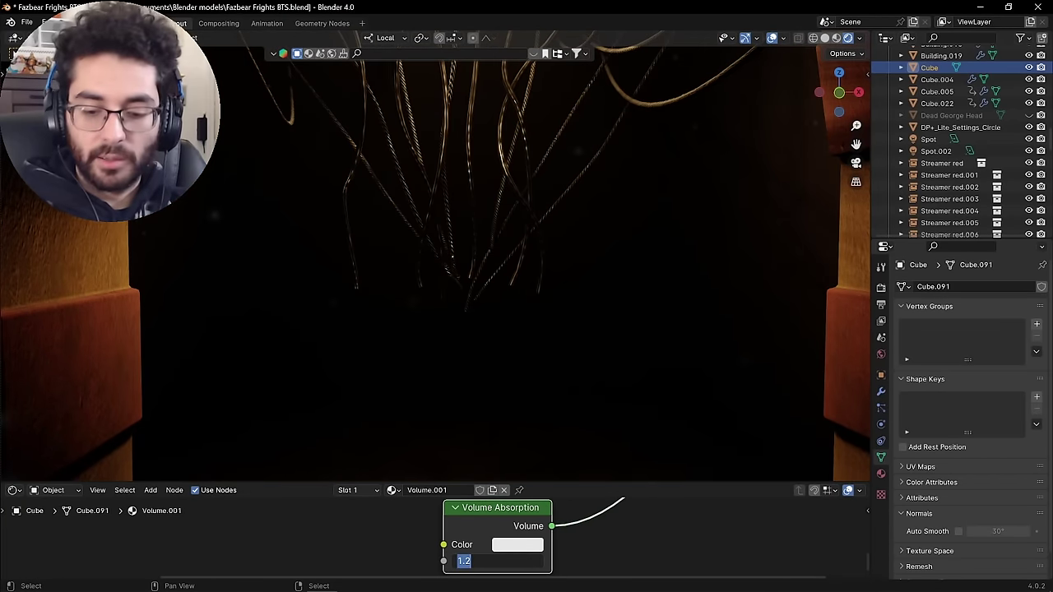
pyautogui.press('Return')
pyautogui.hotkey('shift', '`')
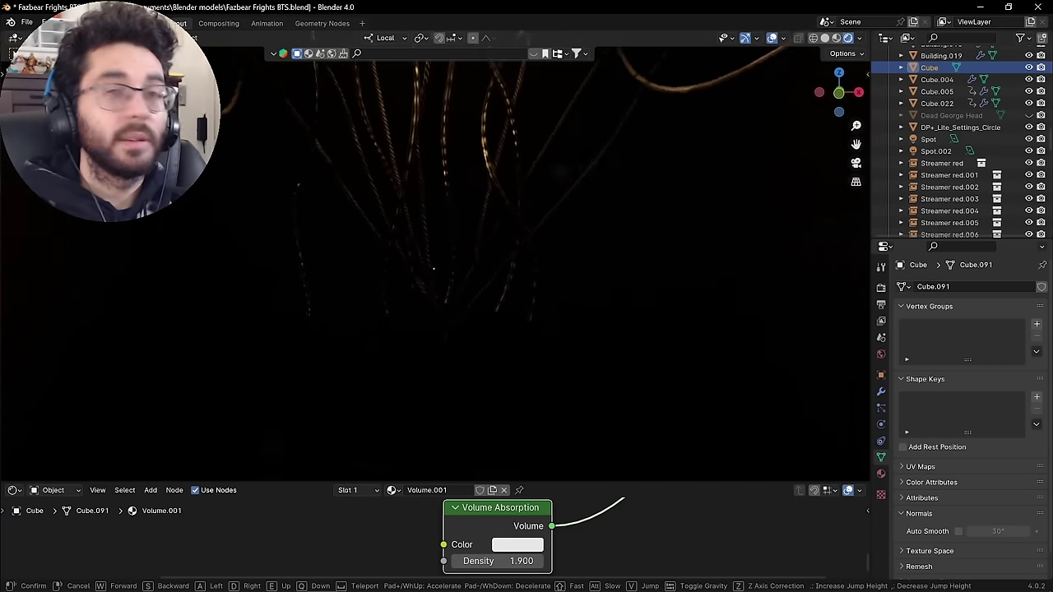
pyautogui.press('s')
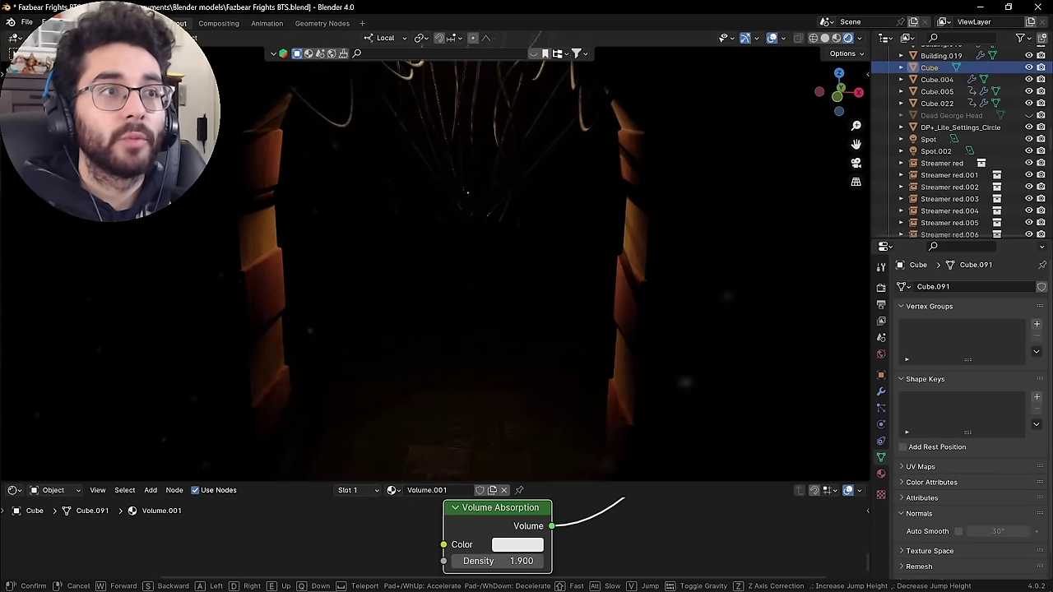
pyautogui.press('Escape')
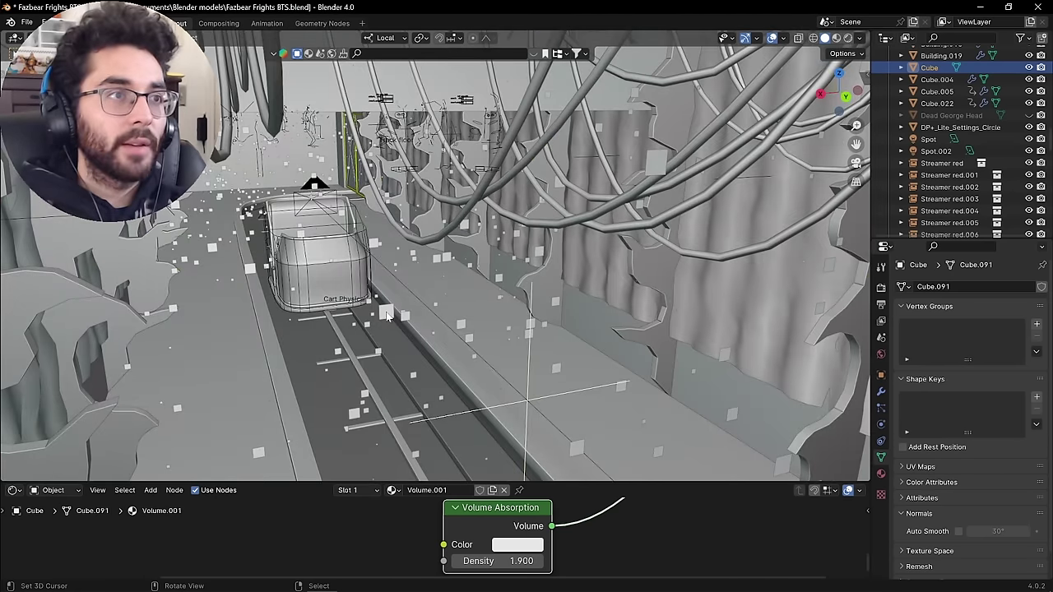
# Select the DP+_Lite_Settings_Circle dust object floating around the track and show its Dust Particles modifier settings.
pyautogui.click(406, 316)
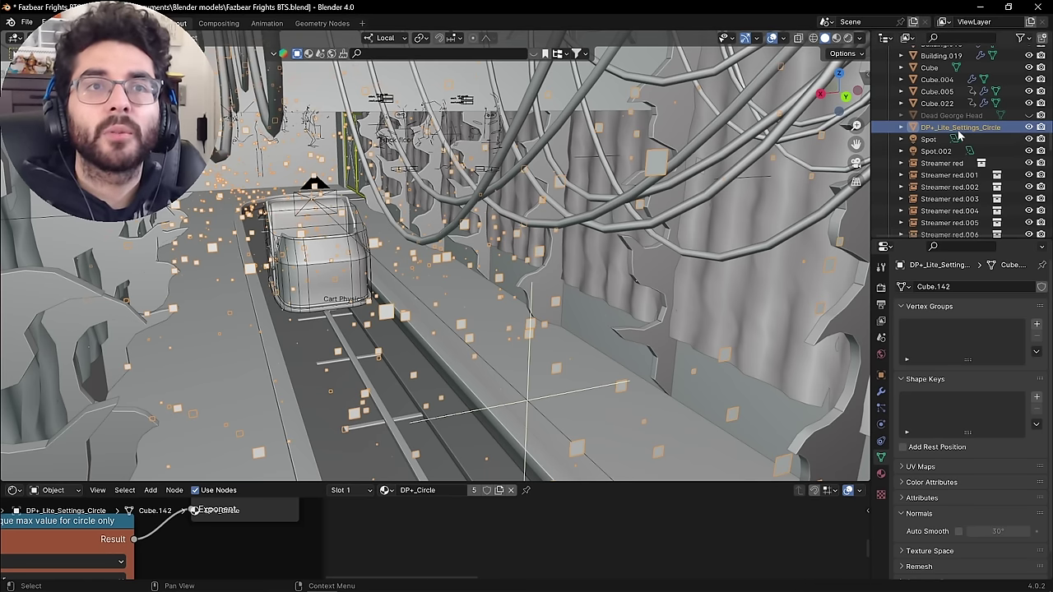
pyautogui.click(882, 392)
pyautogui.scroll(-5, 955, 409)
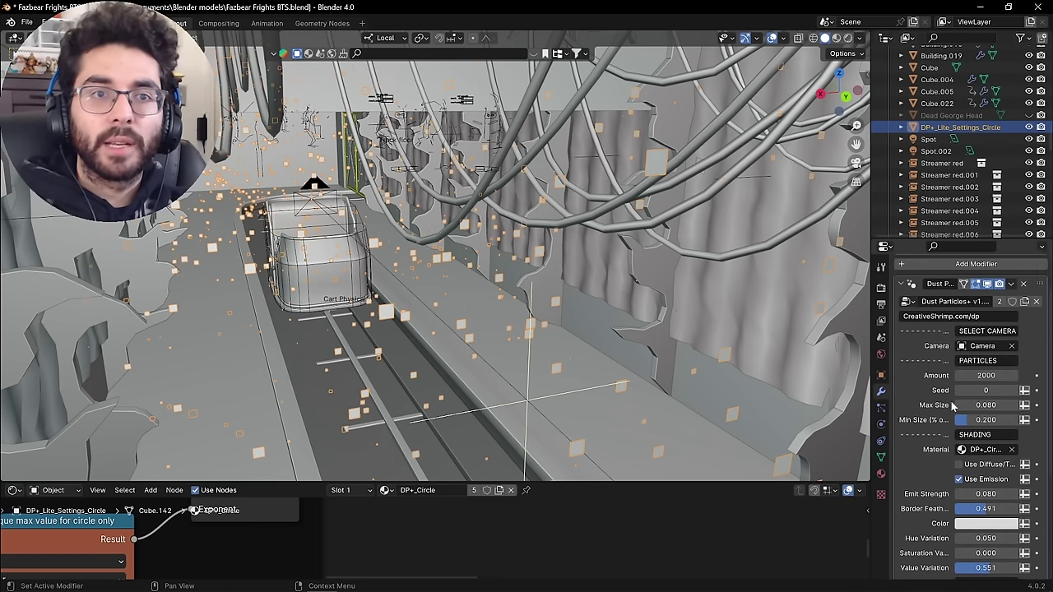
# Switch the viewport out of Solid shading to show the materials and face the monster cart along the track.
pyautogui.press('z')
pyautogui.click(758, 368)
pyautogui.moveTo(637, 320); pyautogui.dragTo(622, 289, button='middle')
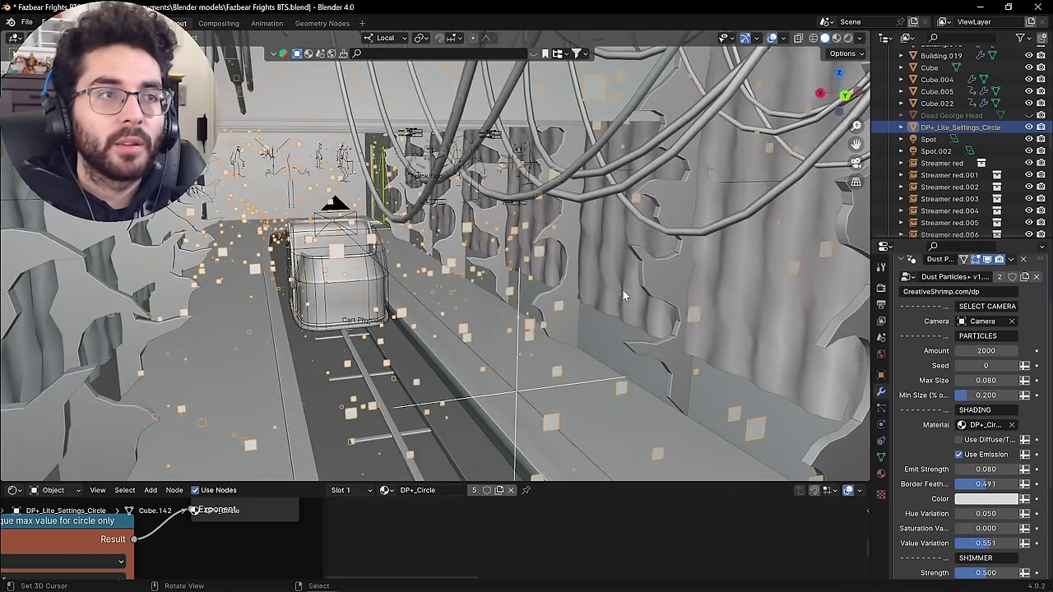
pyautogui.press('z')
pyautogui.click(639, 354)
pyautogui.moveTo(639, 355)
pyautogui.mouseDown(button='middle')
pyautogui.moveTo(566, 326)
pyautogui.moveTo(590, 319)
pyautogui.moveTo(543, 334)
pyautogui.moveTo(566, 328)
pyautogui.mouseUp(button='middle')
pyautogui.press('a')
pyautogui.hotkey('alt', 'a')
pyautogui.rightClick(589, 331)
pyautogui.hotkey('alt', 'a')
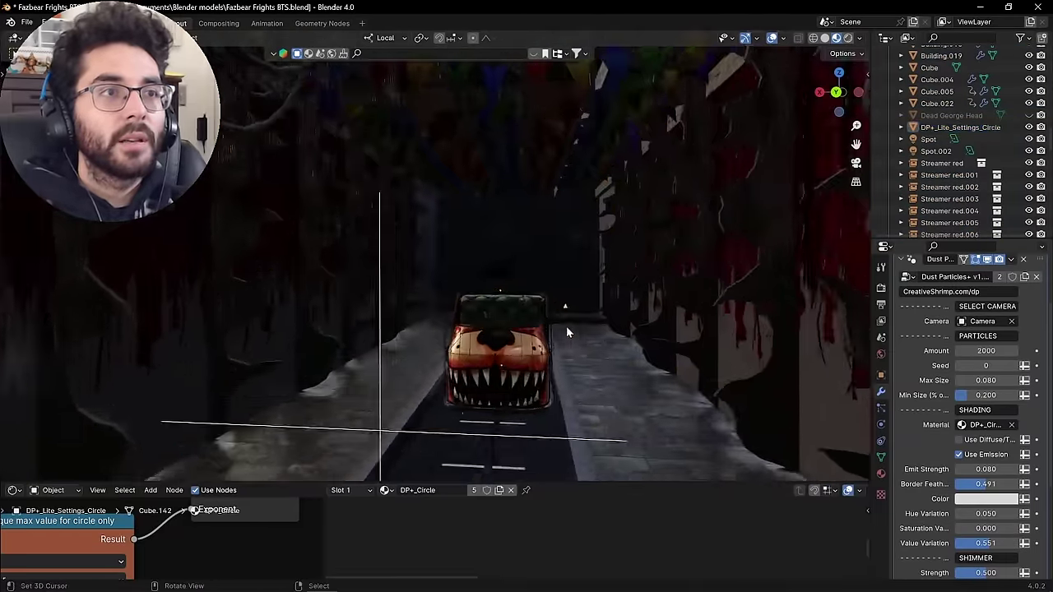
# Try a blue and a red Color for the dust particles in the Dust Particles modifier.
pyautogui.click(992, 500)
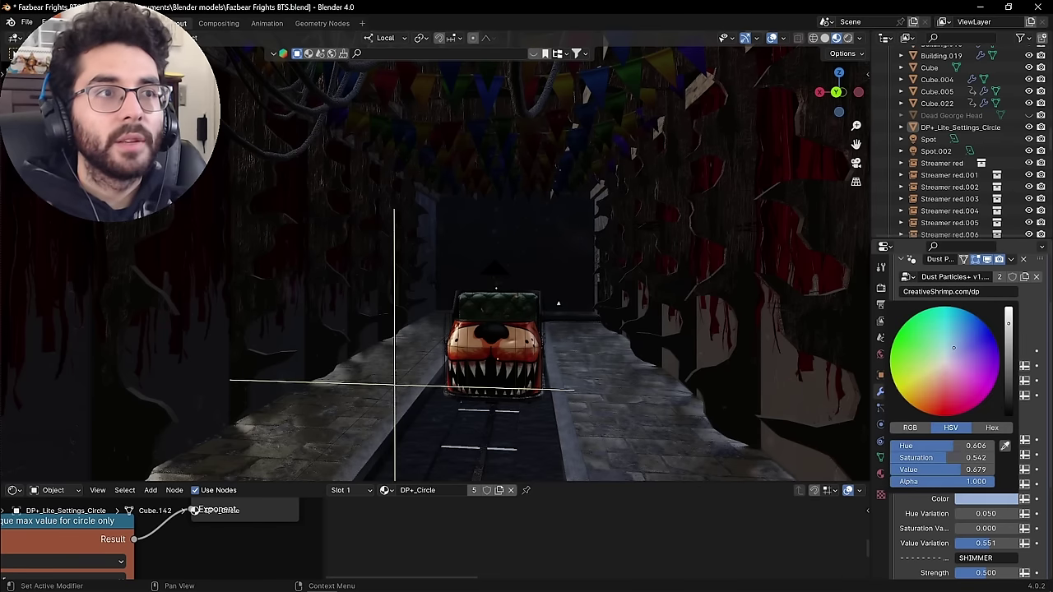
pyautogui.click(848, 403)
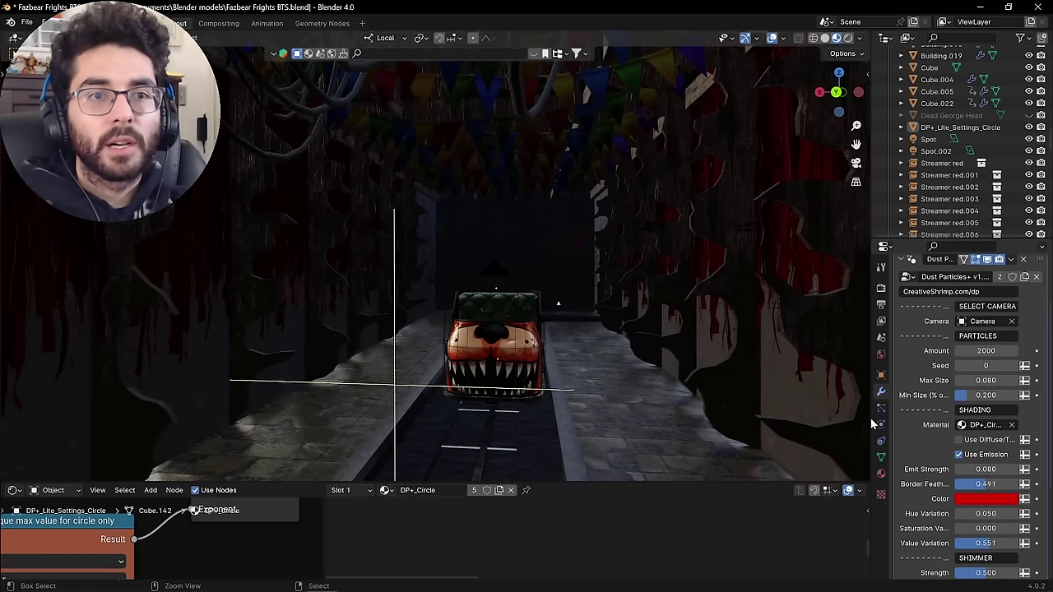
pyautogui.click(979, 499)
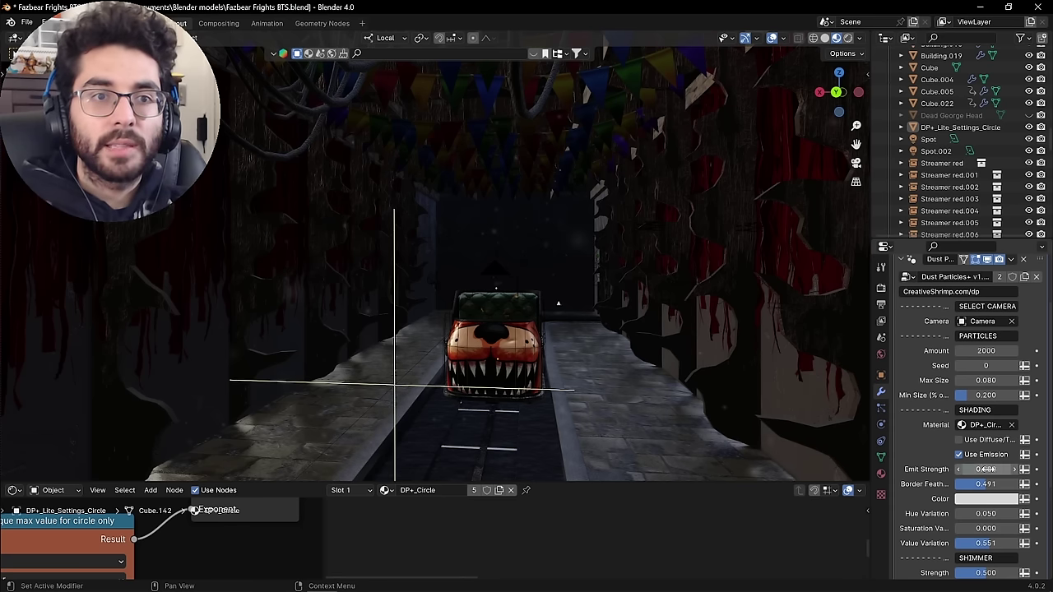
# Try Emit Strength 3.210 and 2.000 with Border Feather 0 and 1 on the dust particles, and undo the changes.
pyautogui.moveTo(986, 469); pyautogui.dragTo(964, 483)
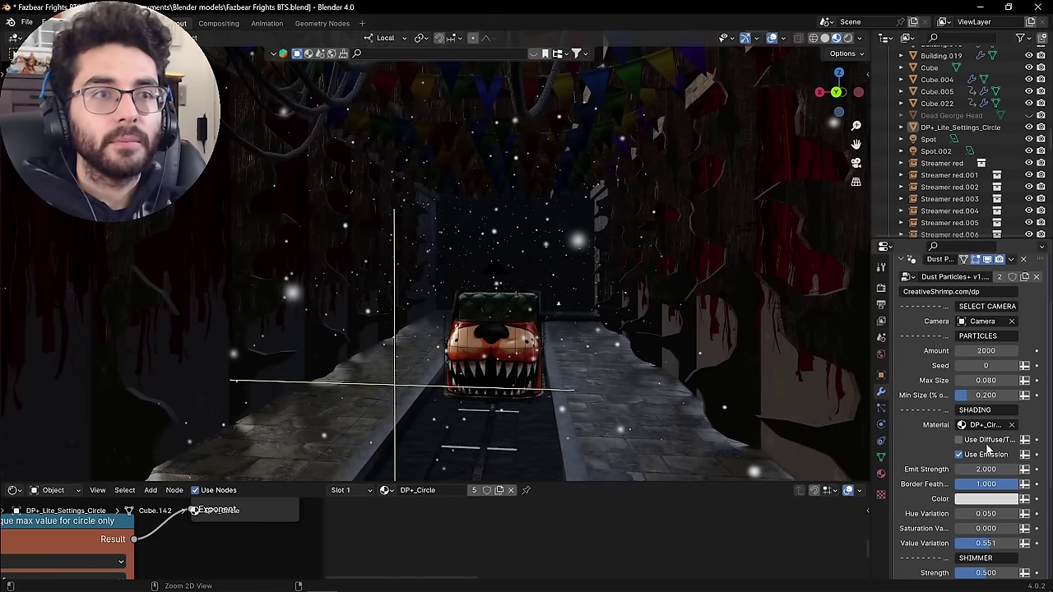
pyautogui.hotkey('ctrl', 'z')
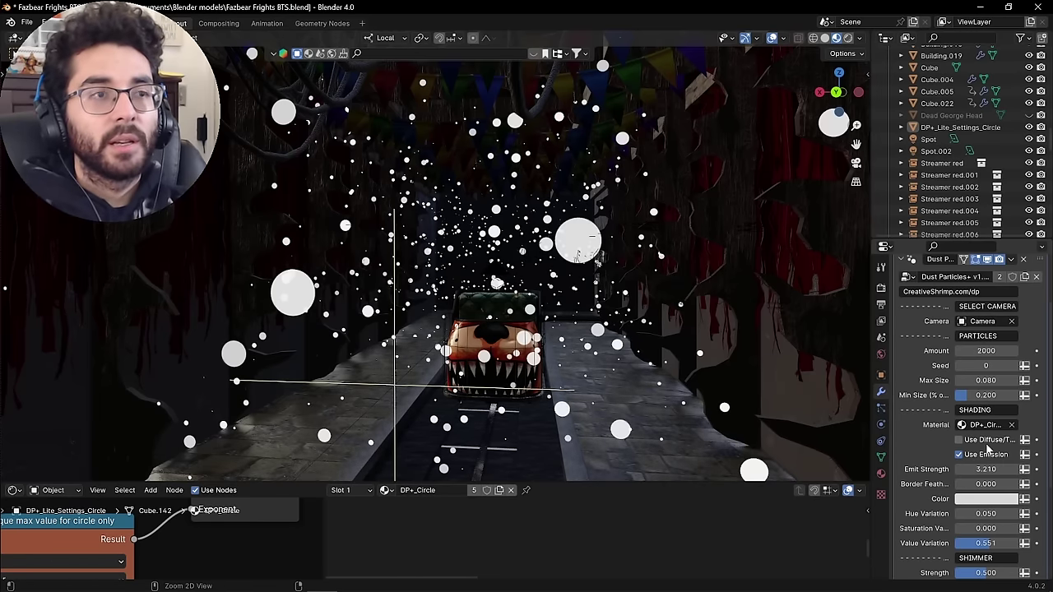
pyautogui.hotkey('ctrl', 'z')
pyautogui.hotkey('ctrl', 'z')
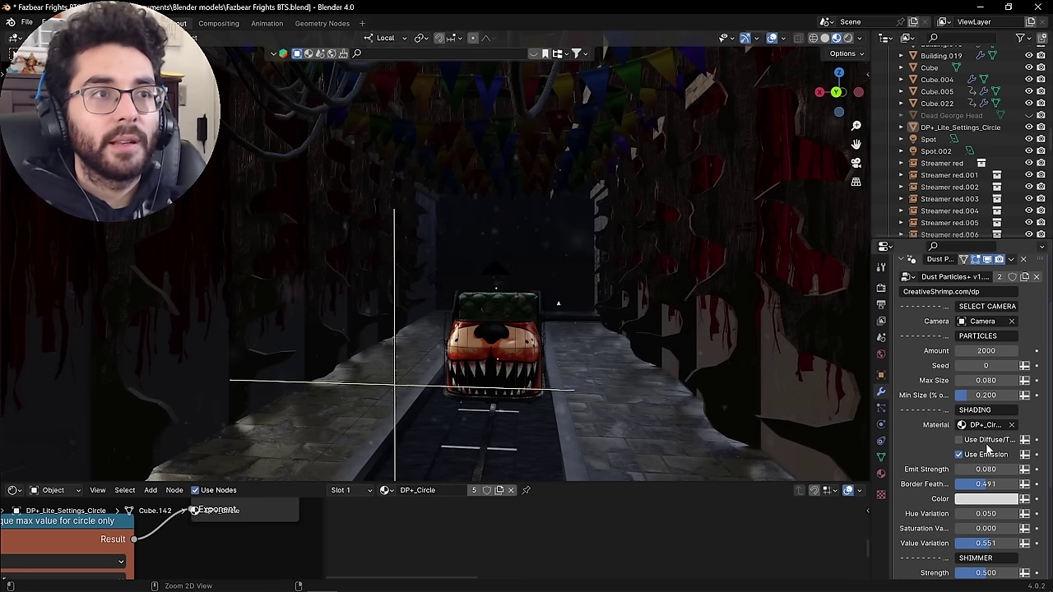
# Inspect the cross-braced, hazard-striped doors beside the track and scrub the timeline onward from frame 4658.
pyautogui.moveTo(647, 365); pyautogui.dragTo(446, 401, button='middle')
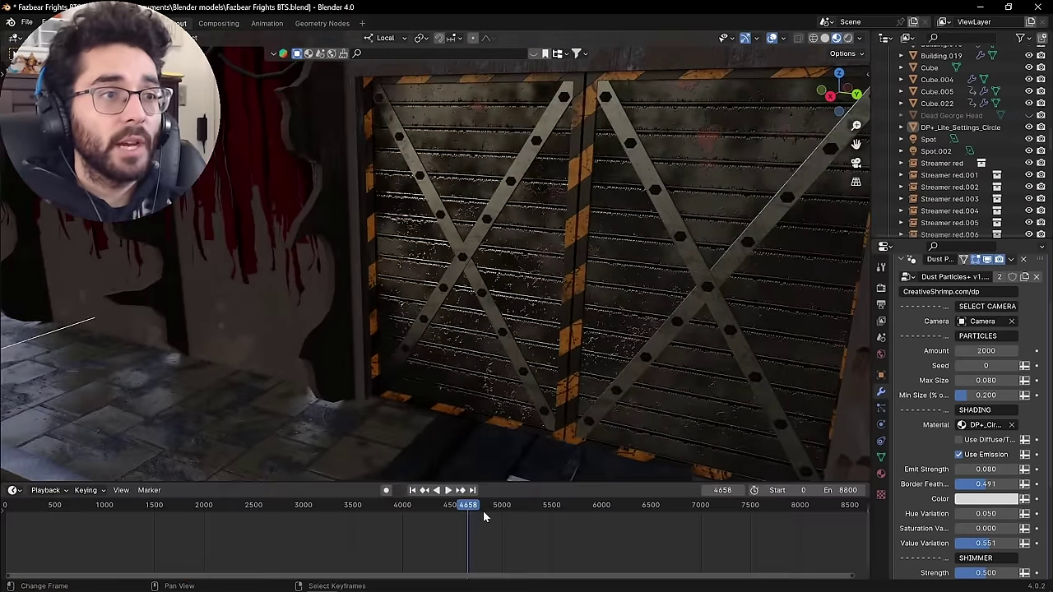
pyautogui.moveTo(473, 514); pyautogui.dragTo(500, 512)
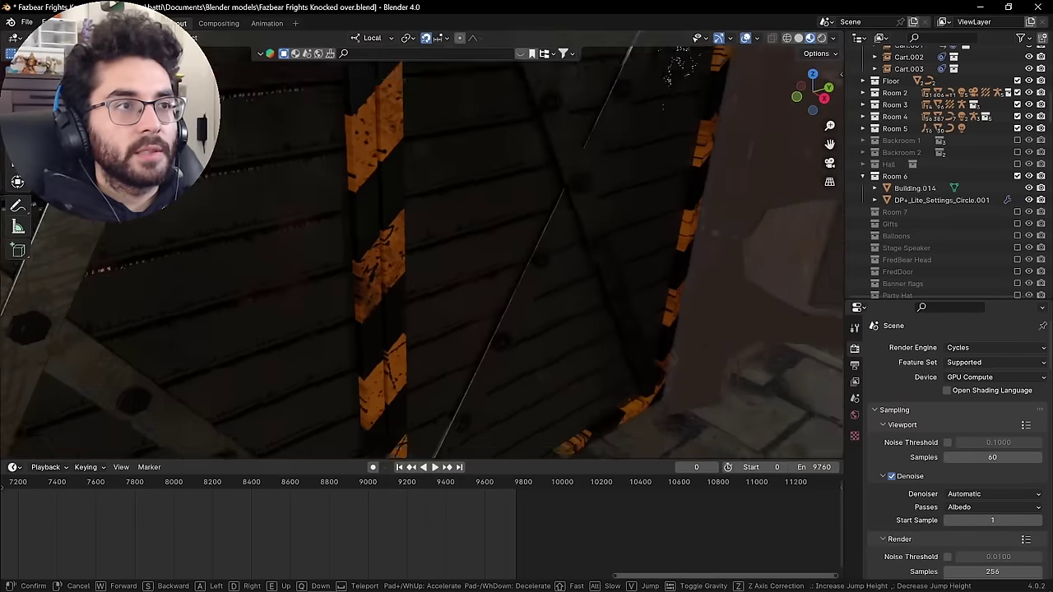
pyautogui.click(541, 328)
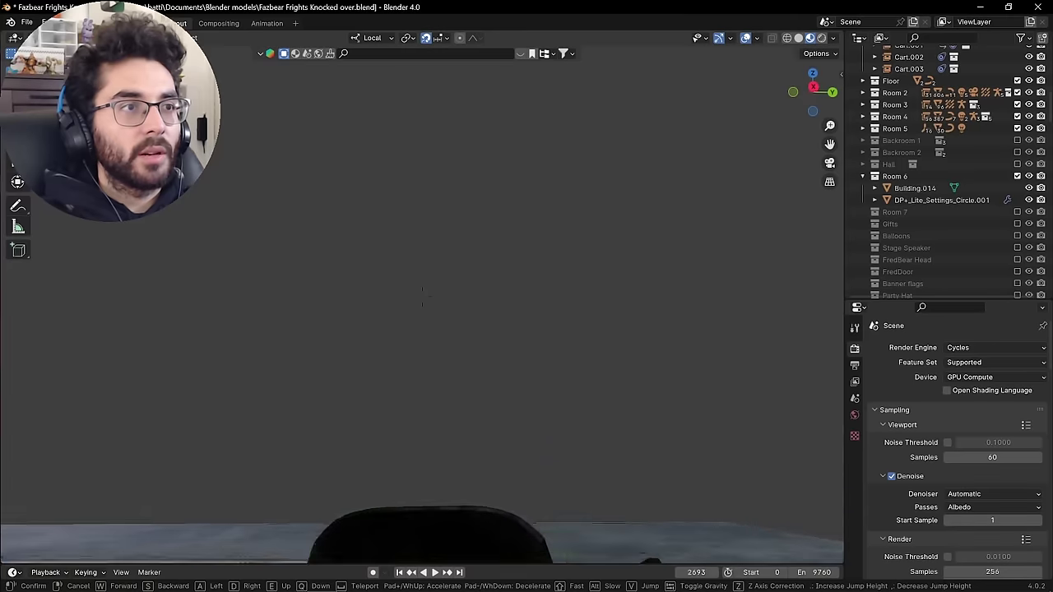
# Enable the Backroom 1 collection while viewing the sloped track and neon room from above.
pyautogui.press('s')
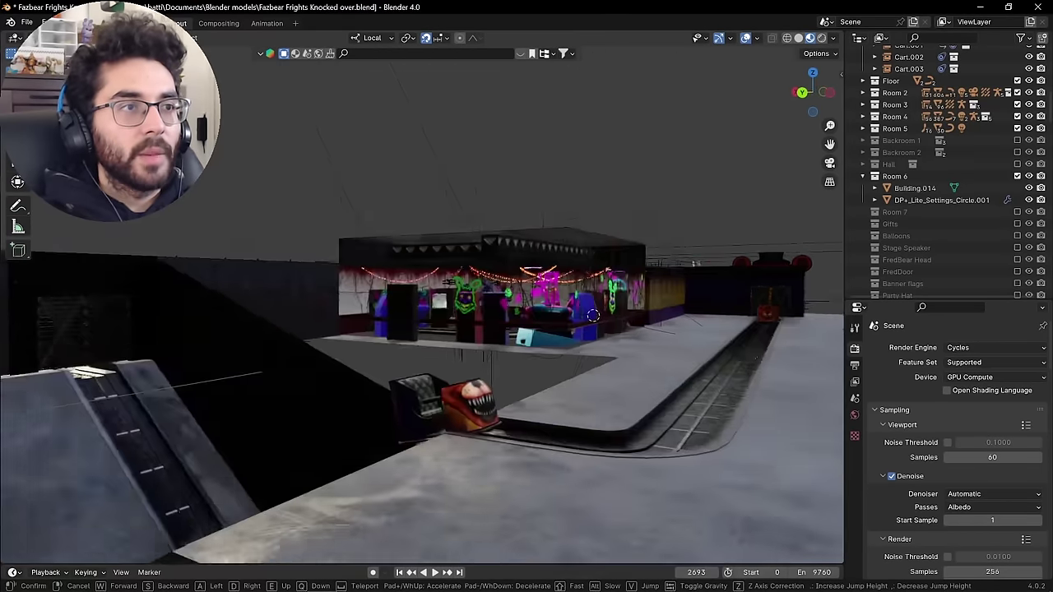
pyautogui.press('w')
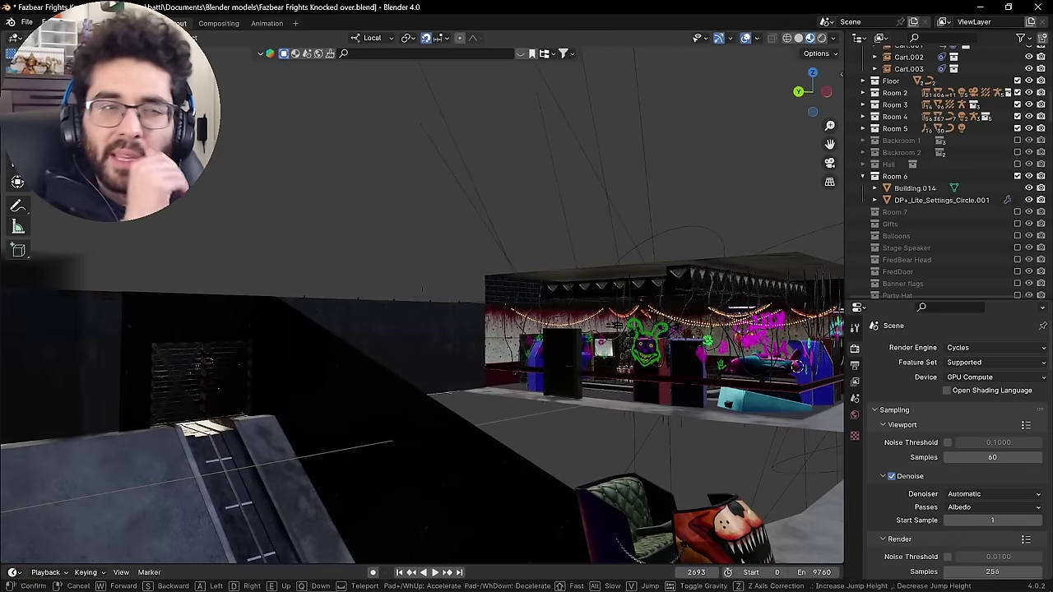
pyautogui.press('e')
pyautogui.press('s')
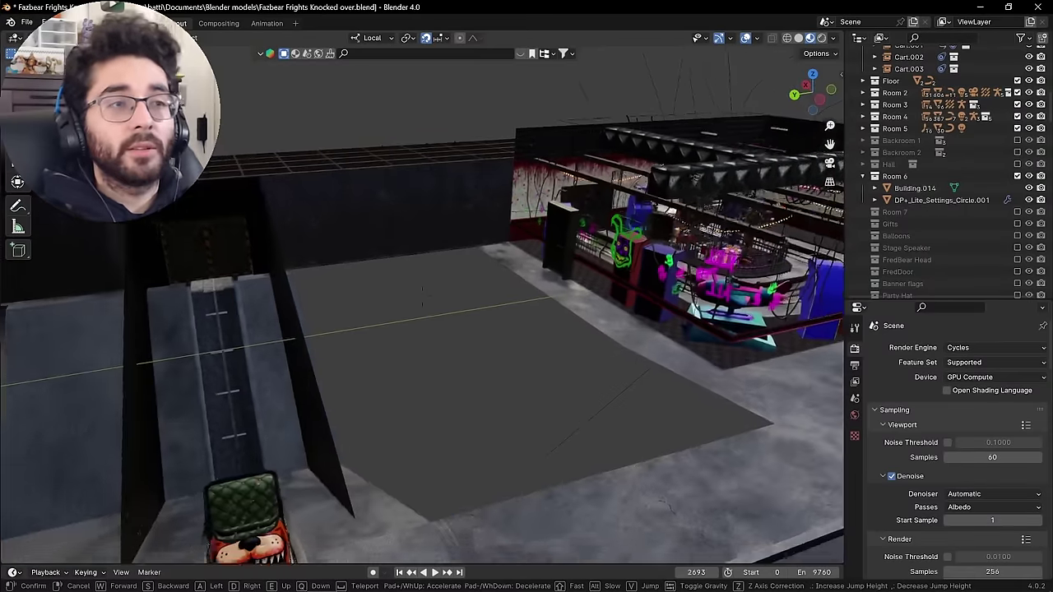
pyautogui.click(918, 300)
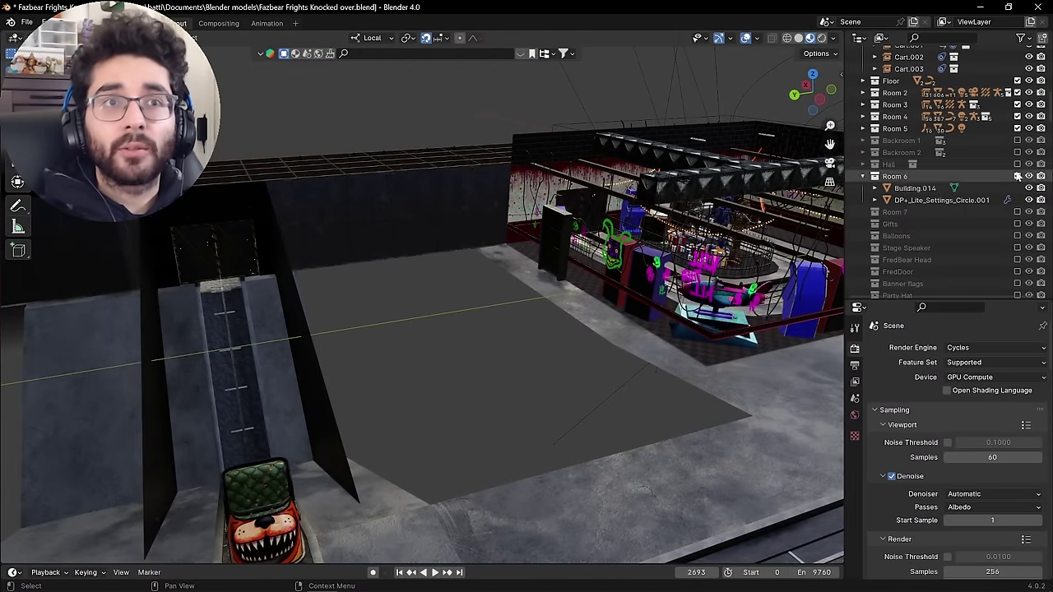
pyautogui.click(1018, 140)
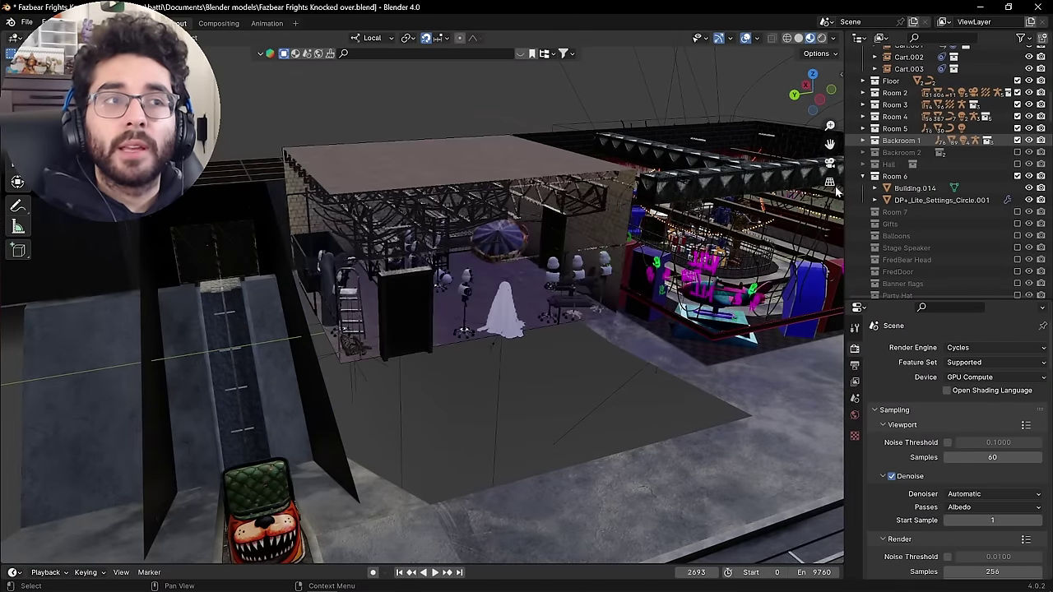
# Examine Backroom 1's sheet ghost, animatronic heads on stands, striped canopy, shelving and the wires hanging from the roof trusses.
pyautogui.hotkey('shift', '`')
pyautogui.press('w')
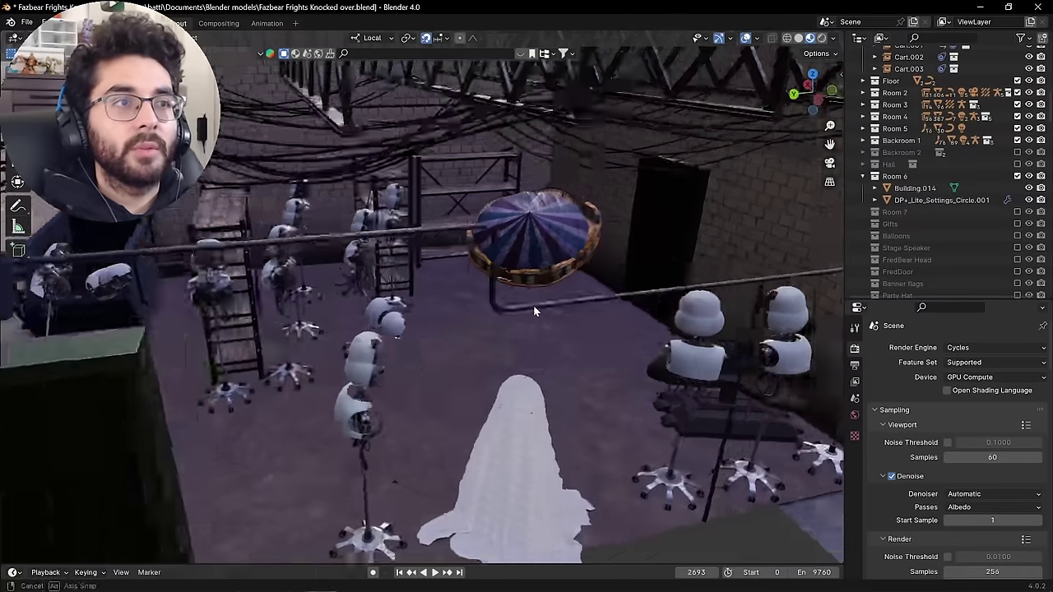
pyautogui.moveTo(533, 306); pyautogui.dragTo(533, 301, button='middle')
pyautogui.hotkey('shift', '`')
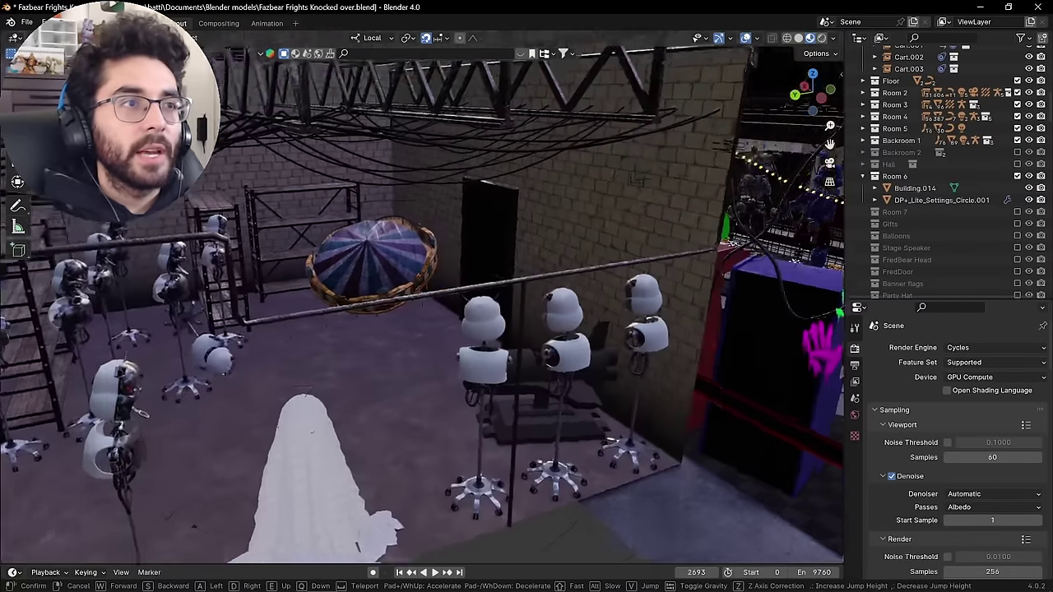
pyautogui.press('w')
pyautogui.press('w')
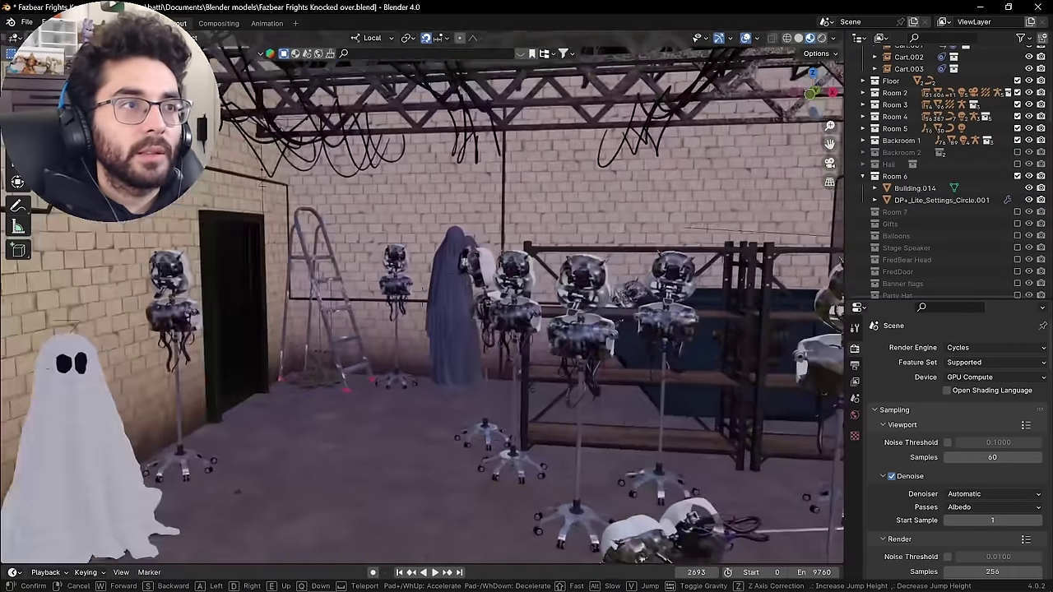
pyautogui.press('s')
pyautogui.press('w')
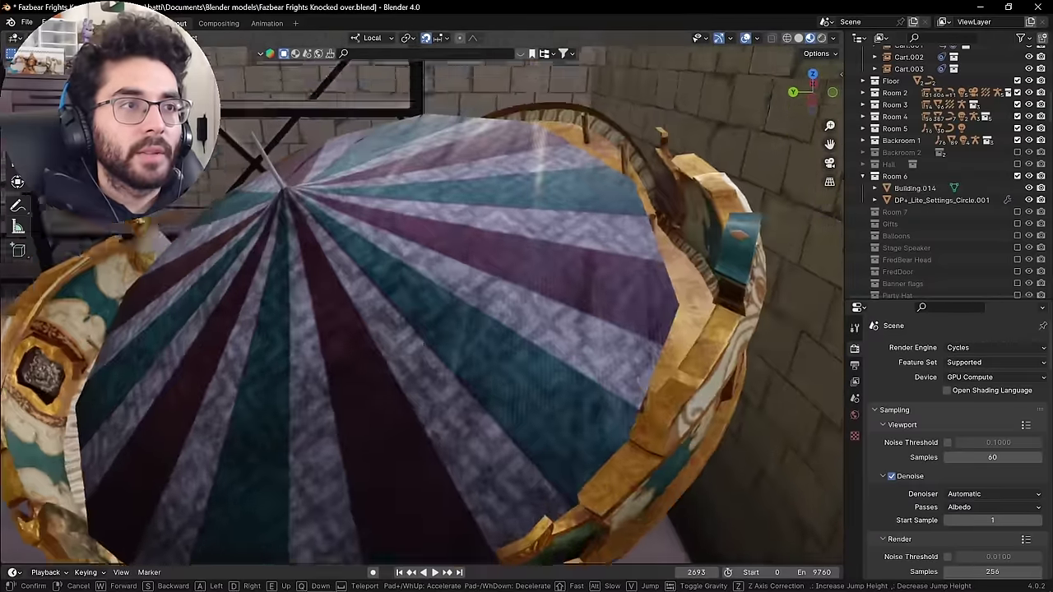
pyautogui.press('s')
pyautogui.press('w')
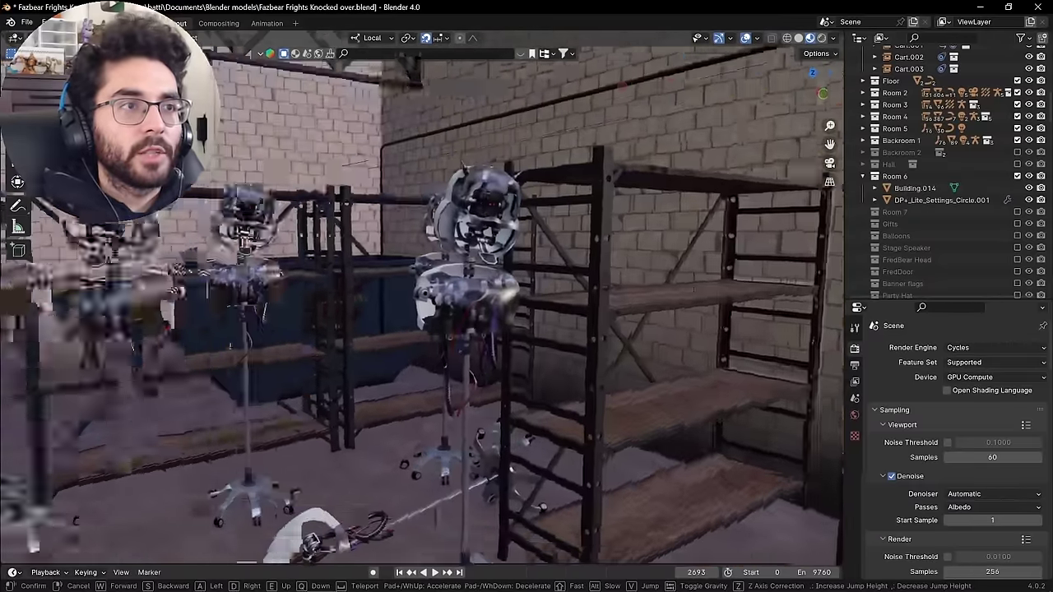
pyautogui.press('s')
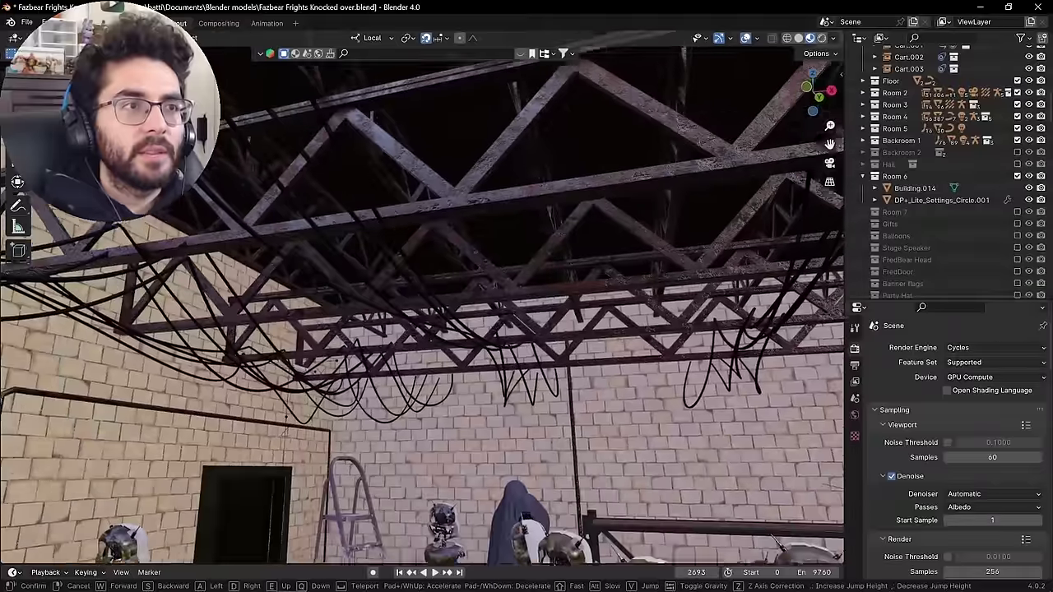
# Examine the jet-shaped ride and the draped figure holding a lantern against the brick wall in Backroom 1.
pyautogui.press('w')
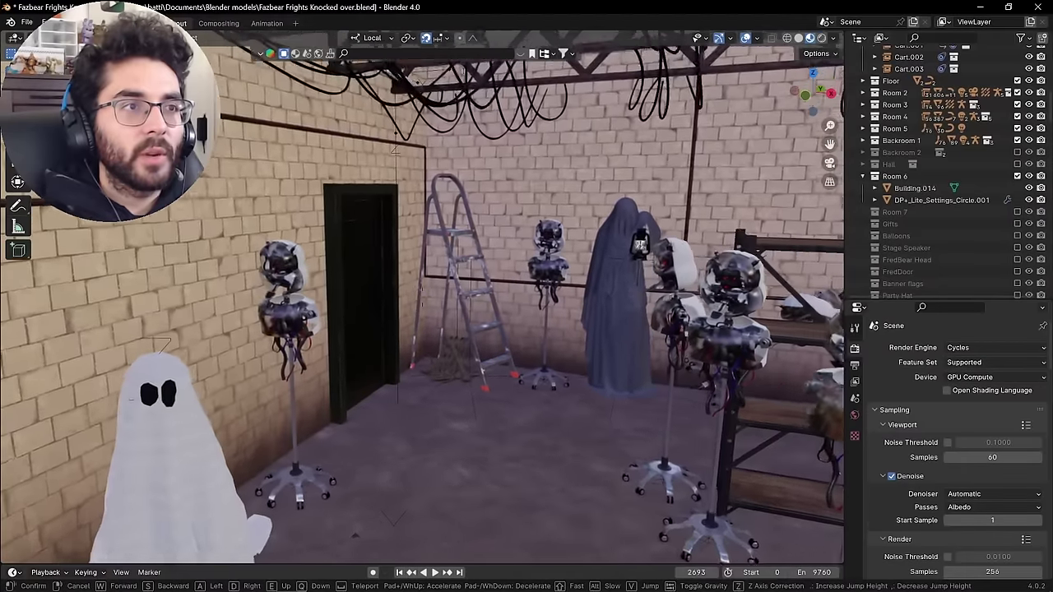
pyautogui.press('w')
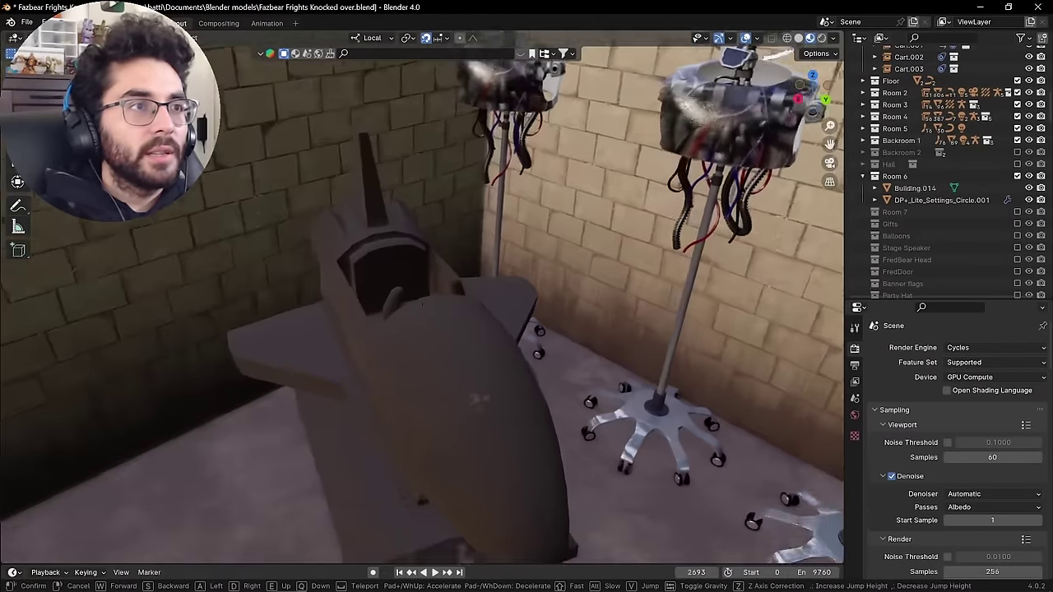
pyautogui.press('w')
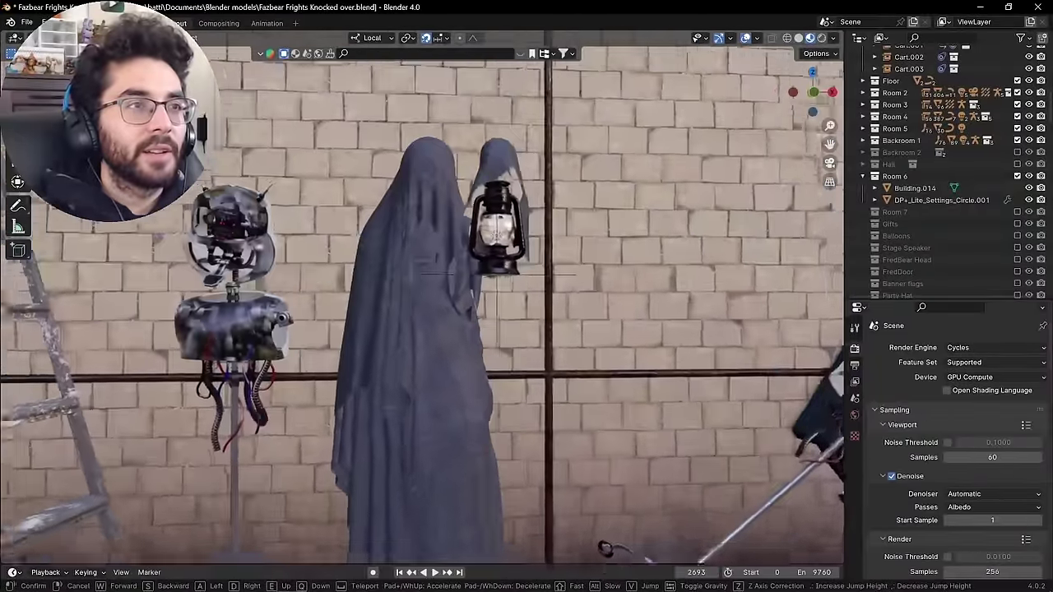
pyautogui.press('s')
pyautogui.press('w')
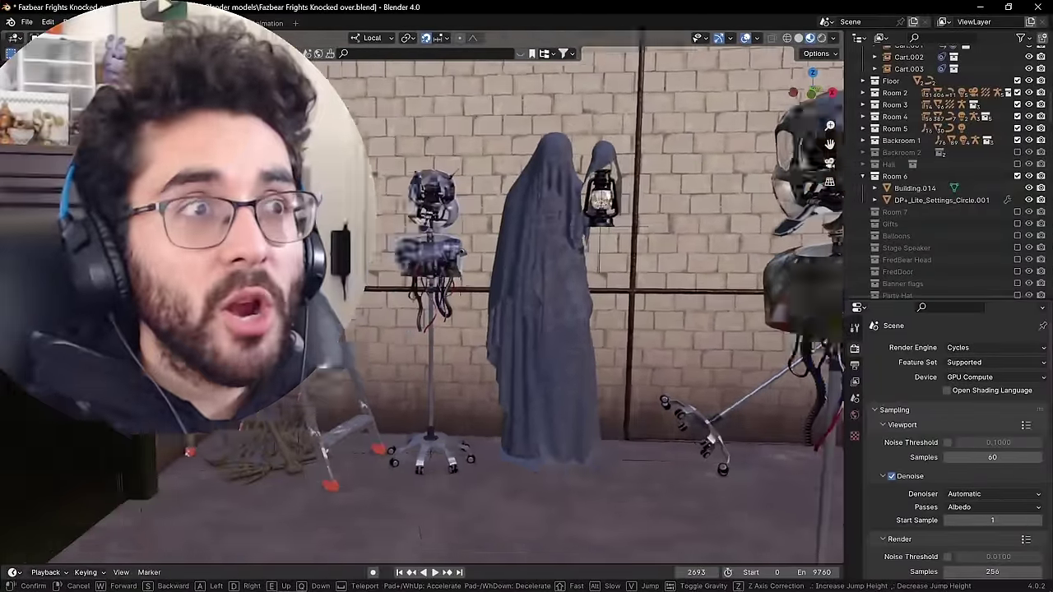
pyautogui.press('s')
pyautogui.press('s')
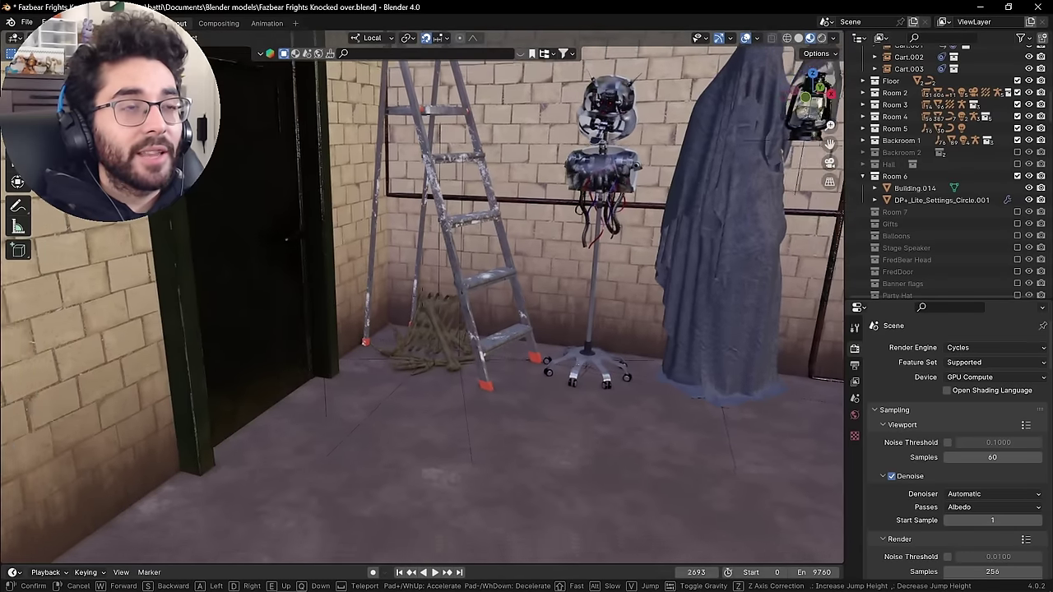
# Take a close look at the ladder and the dark green-framed door in the corner of Backroom 1.
pyautogui.press('w')
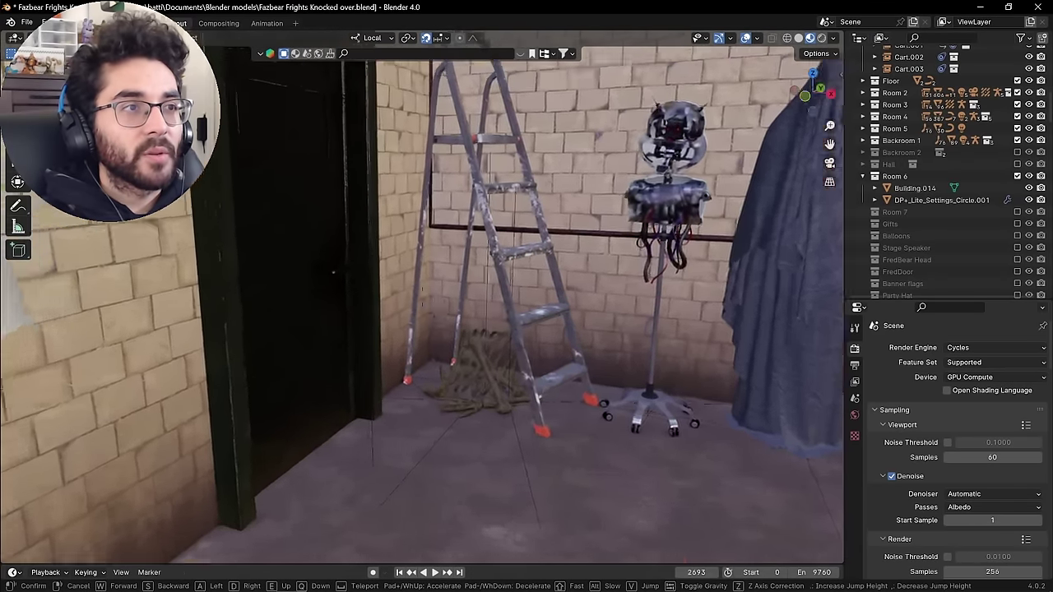
pyautogui.press('s')
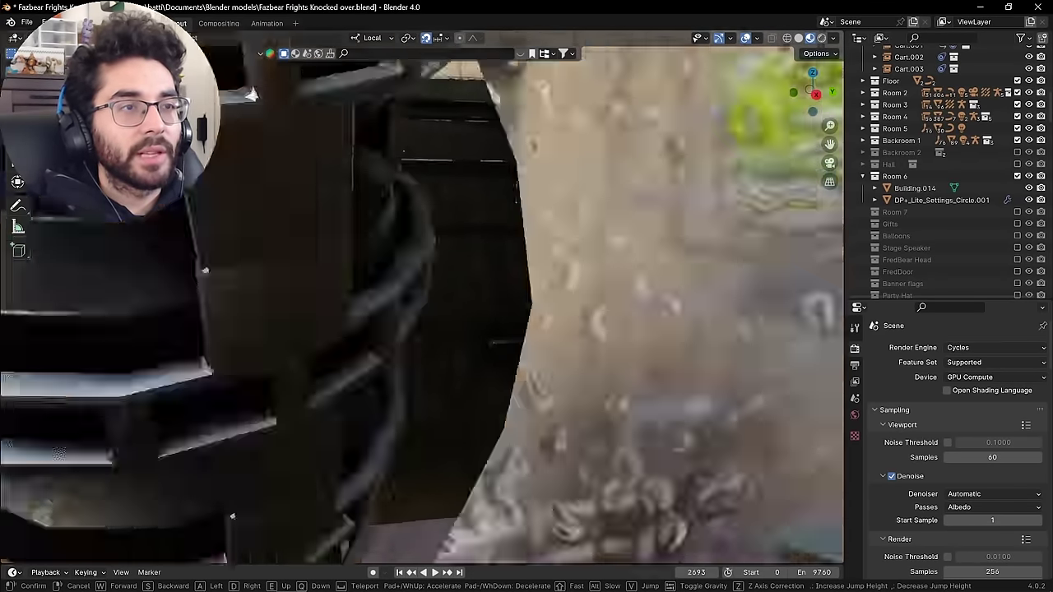
pyautogui.press('w')
pyautogui.press('s')
pyautogui.click(850, 236)
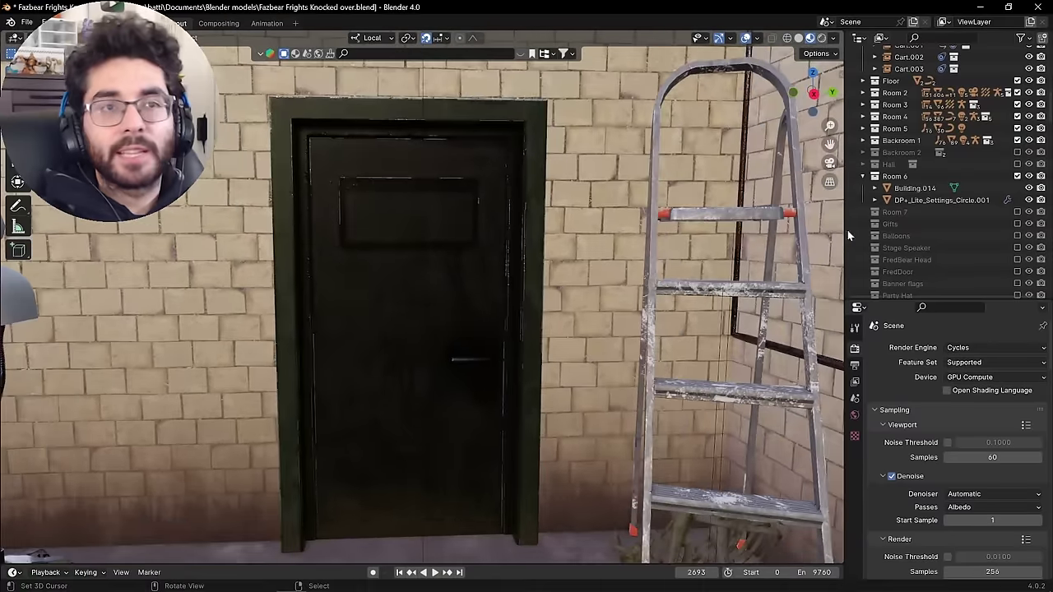
# Exclude the Backroom 1 collection and enable Backroom 2 in its place.
pyautogui.click(1018, 141)
pyautogui.click(1018, 152)
pyautogui.hotkey('alt', 'a')
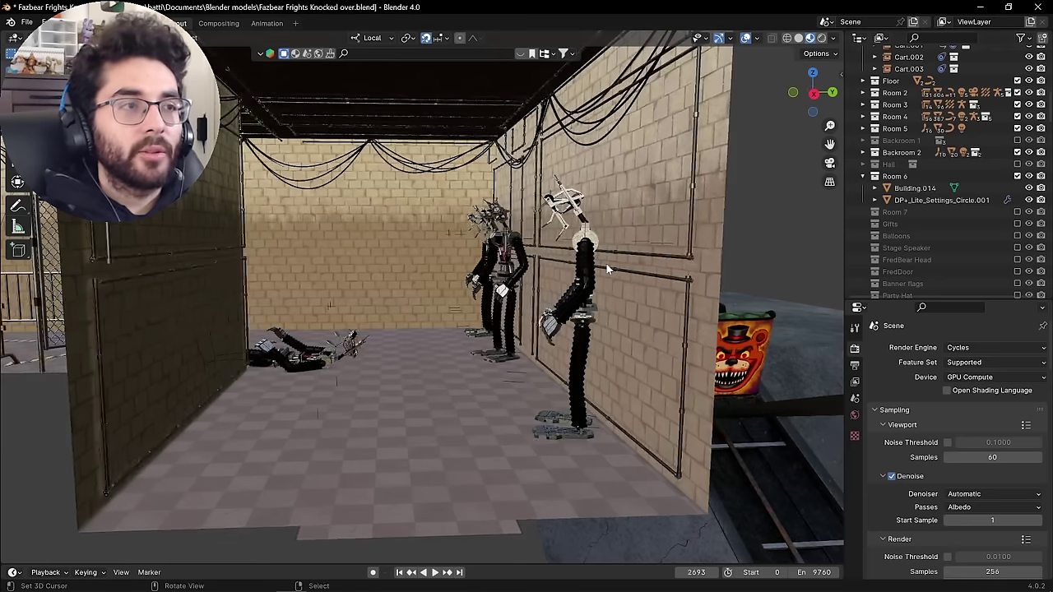
# Examine the endoskeletons standing along the brick wall of Backroom 2, together with the pipes and hanging cables.
pyautogui.hotkey('shift', '`')
pyautogui.press('w')
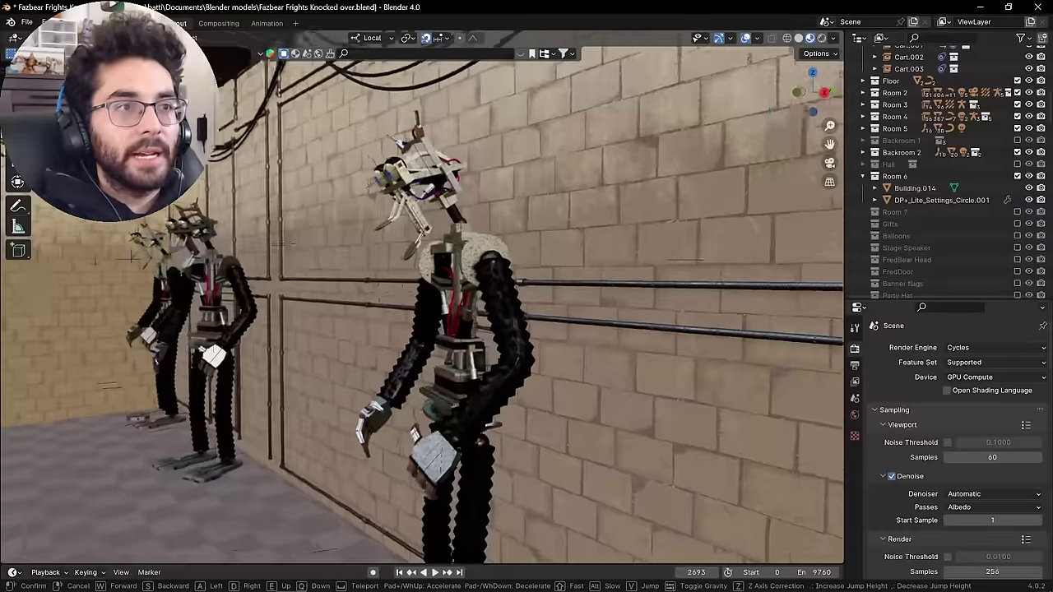
pyautogui.press('a')
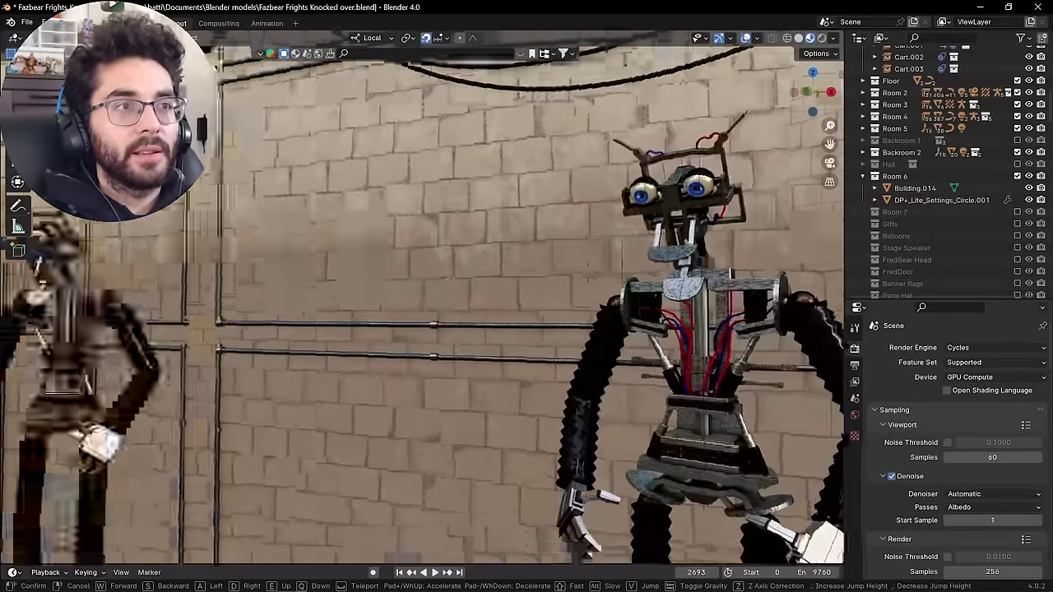
pyautogui.press('w')
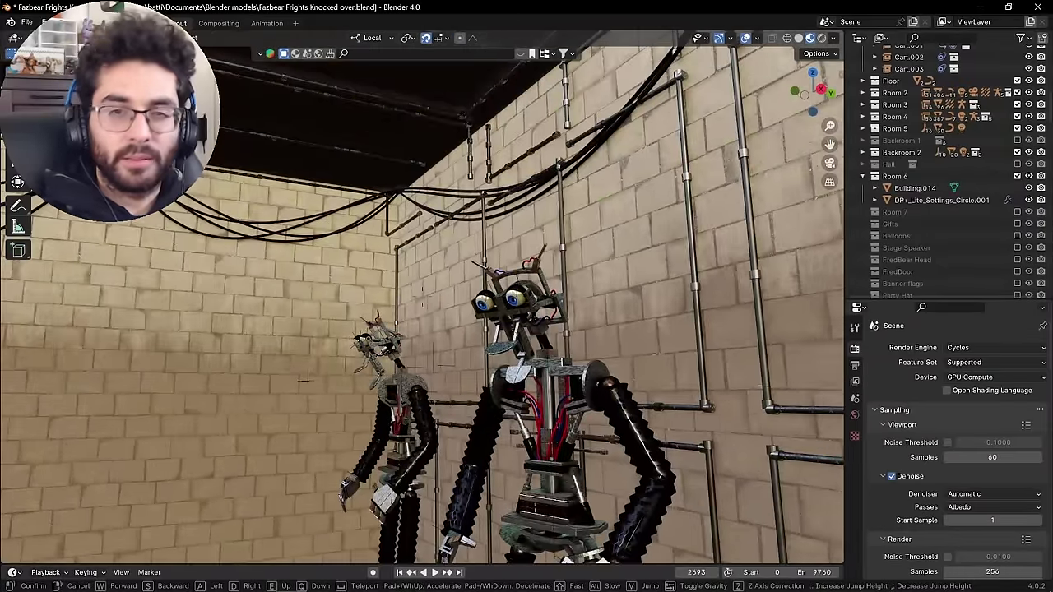
pyautogui.press('w')
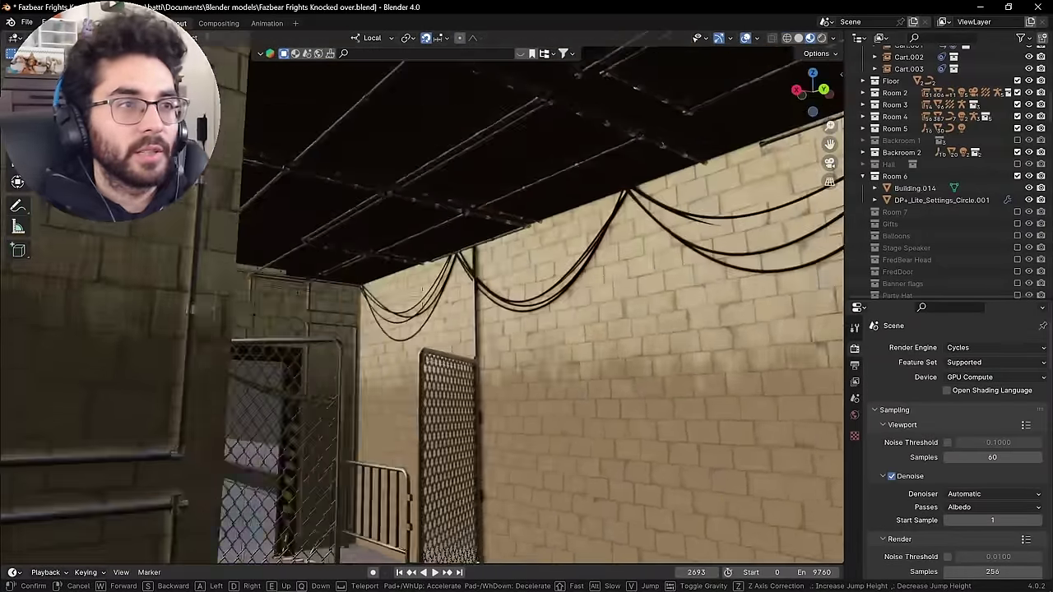
# View Backroom 2's open chain-link gates, metal barriers and caution tape in rendered shading.
pyautogui.press('d')
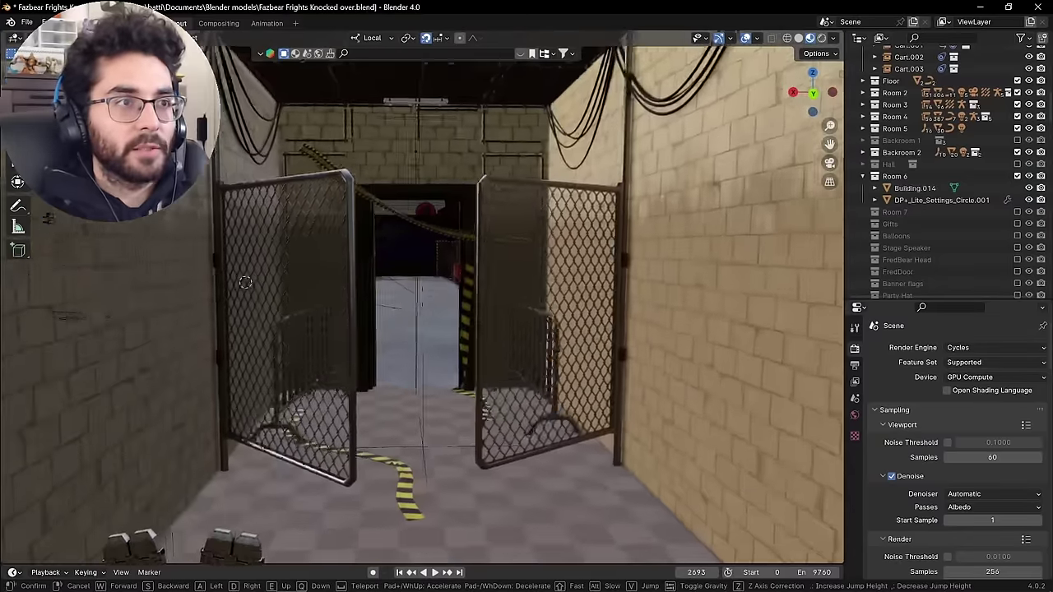
pyautogui.press('w')
pyautogui.click(602, 269)
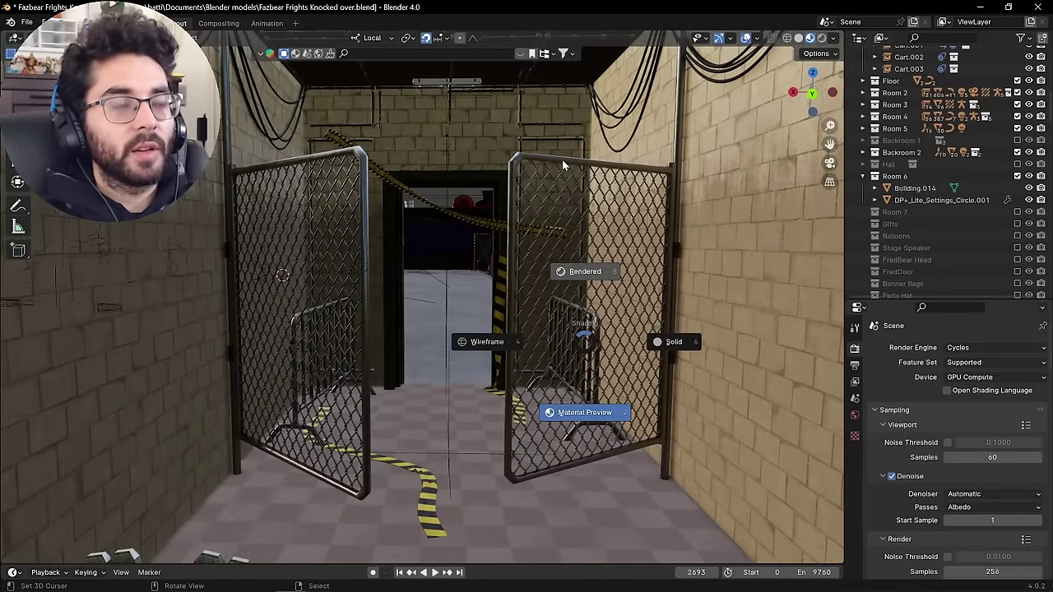
pyautogui.press('4')
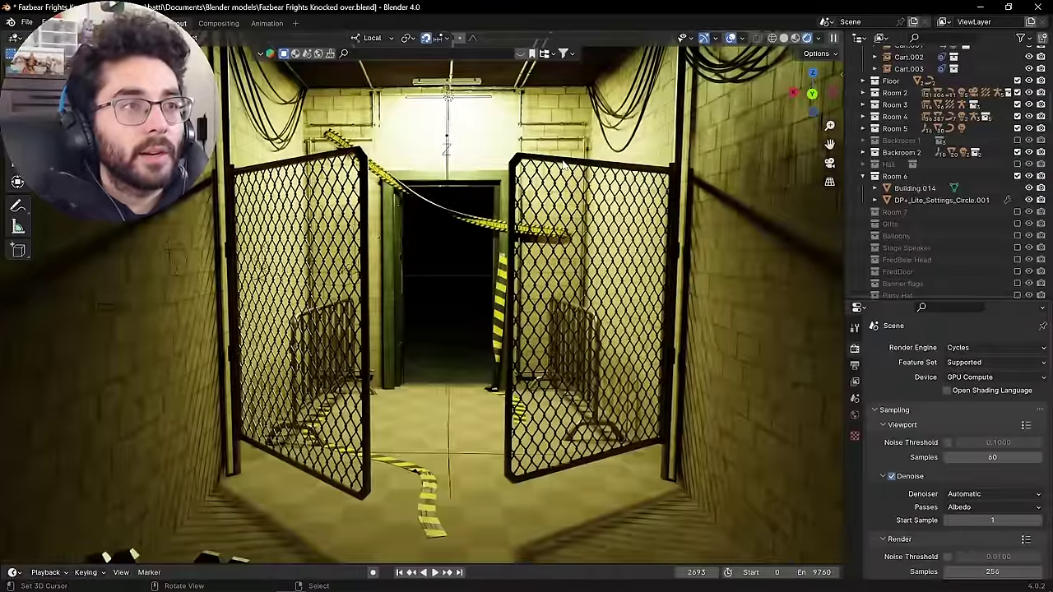
pyautogui.scroll(1, 563, 160)
pyautogui.scroll(-1, 588, 187)
# Walk through the Hall to the arched doorway and its wall button, and preview them in rendered shading.
pyautogui.hotkey('shift', '`')
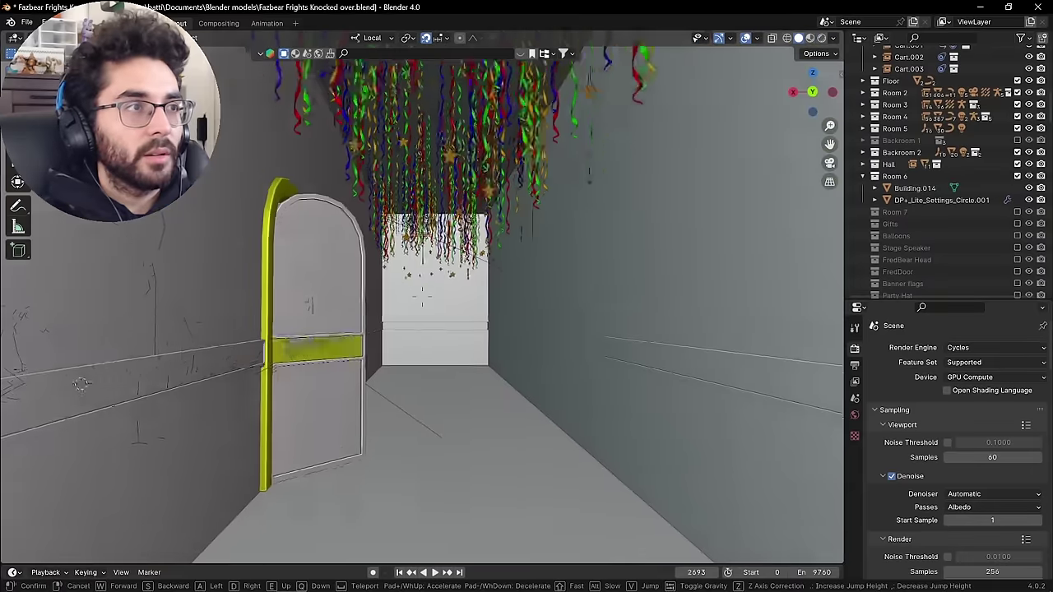
pyautogui.press('w')
pyautogui.press('w')
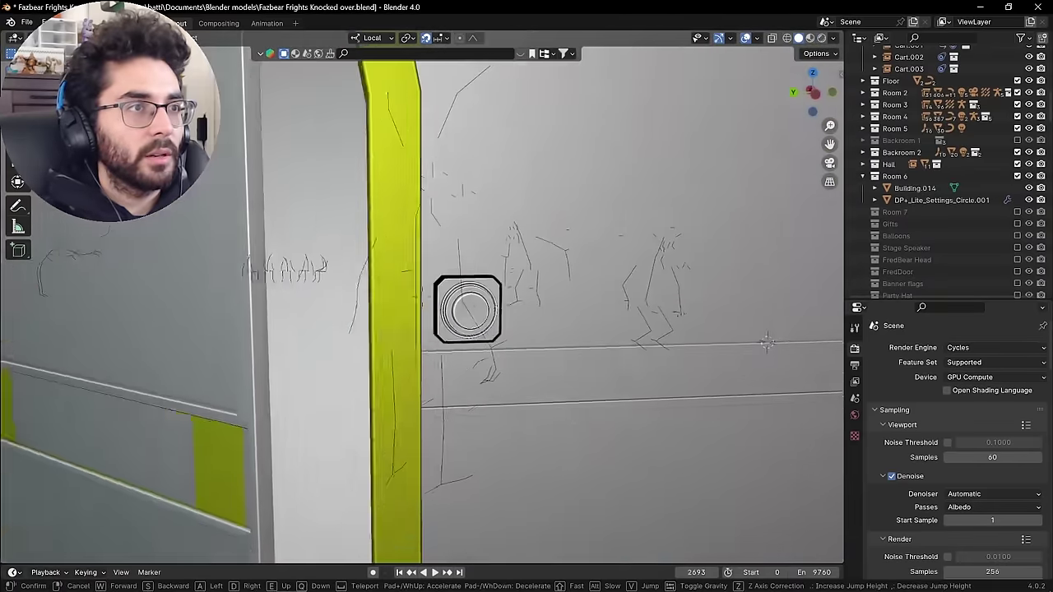
pyautogui.click(556, 312)
pyautogui.press('z')
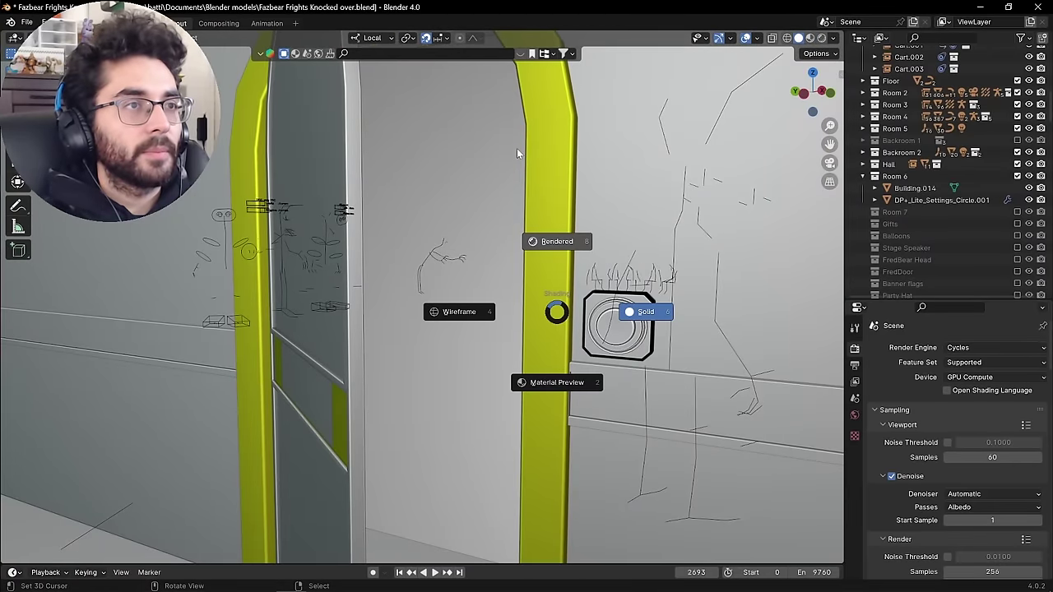
pyautogui.click(510, 153)
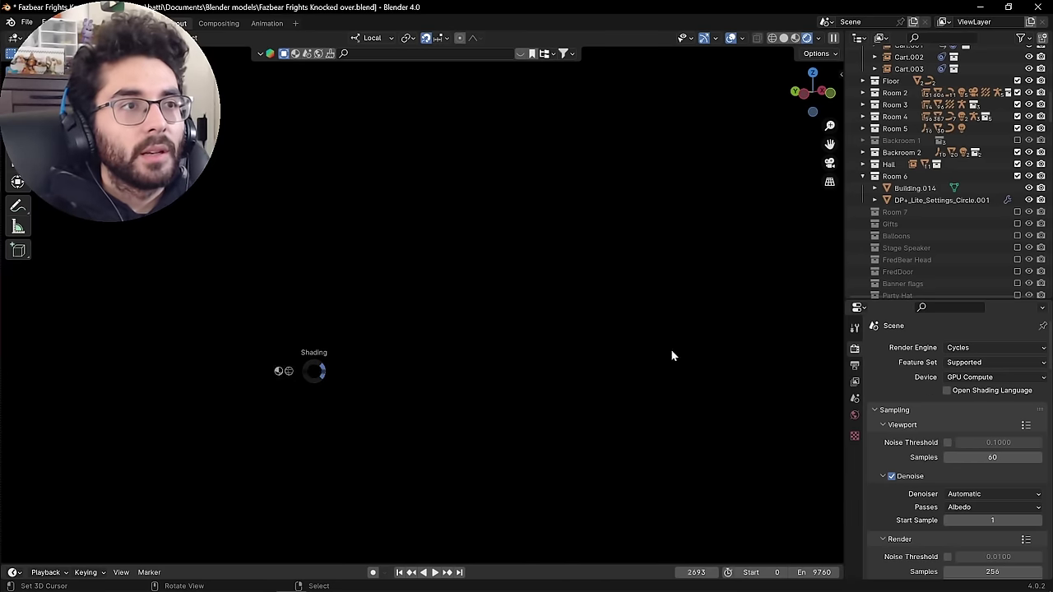
pyautogui.click(672, 351)
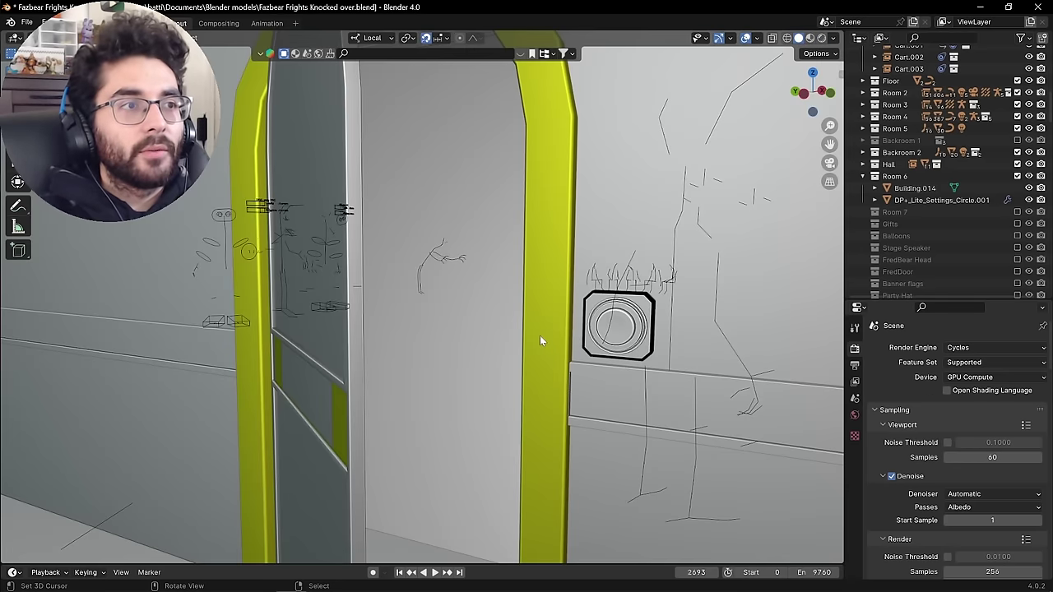
# Inspect the room layout from above and return to a close view of the Hall's arched doorway.
pyautogui.moveTo(540, 336)
pyautogui.mouseDown(button='middle')
pyautogui.moveTo(475, 293)
pyautogui.moveTo(488, 303)
pyautogui.moveTo(505, 385)
pyautogui.moveTo(471, 289)
pyautogui.moveTo(473, 350)
pyautogui.mouseUp(button='middle')
pyautogui.scroll(-5, 505, 385)
pyautogui.press('KP_7')
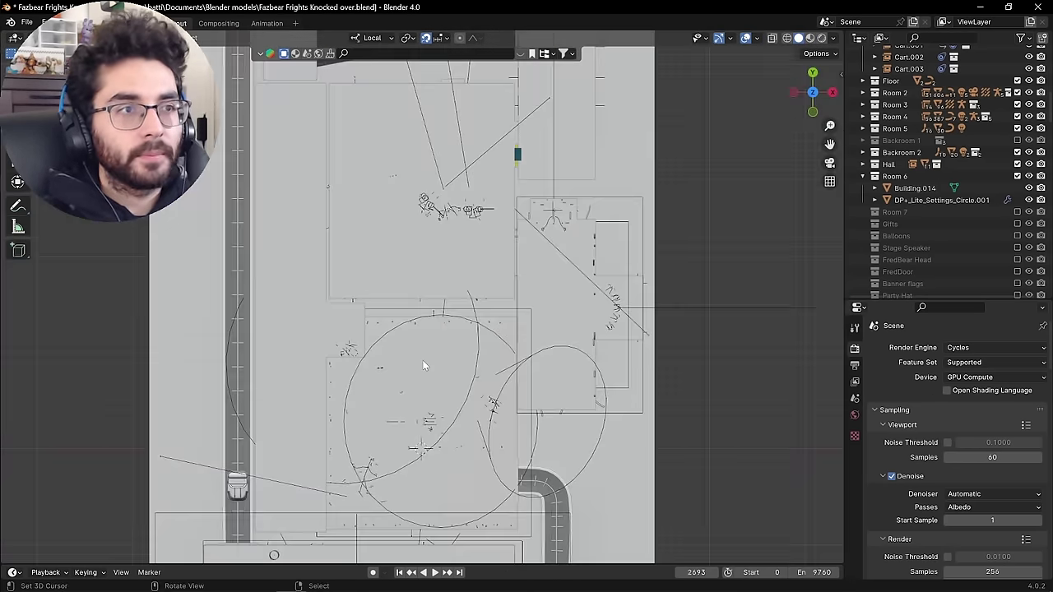
pyautogui.keyDown('shift'); pyautogui.moveTo(339, 343); pyautogui.dragTo(445, 350, button='middle'); pyautogui.keyUp('shift')
pyautogui.scroll(7, 453, 358)
pyautogui.moveTo(554, 370); pyautogui.dragTo(458, 314, button='middle')
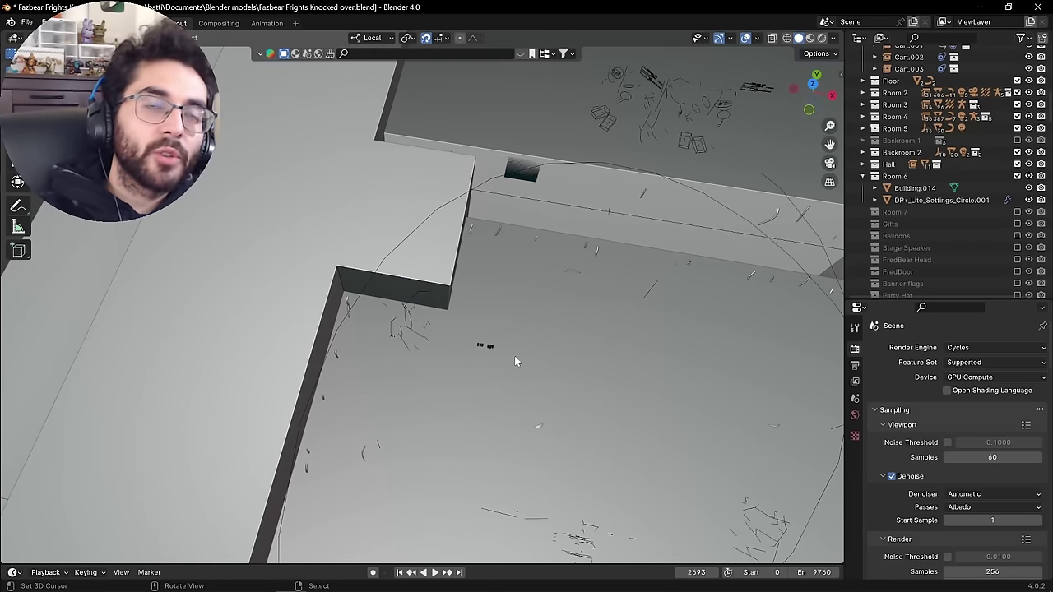
pyautogui.click(1017, 92)
pyautogui.moveTo(590, 331); pyautogui.dragTo(482, 293, button='middle')
pyautogui.scroll(6, 565, 378)
pyautogui.scroll(4, 657, 345)
# Hide the Cube.681 and Cube.594 objects in the Hall collection.
pyautogui.scroll(-5, 929, 265)
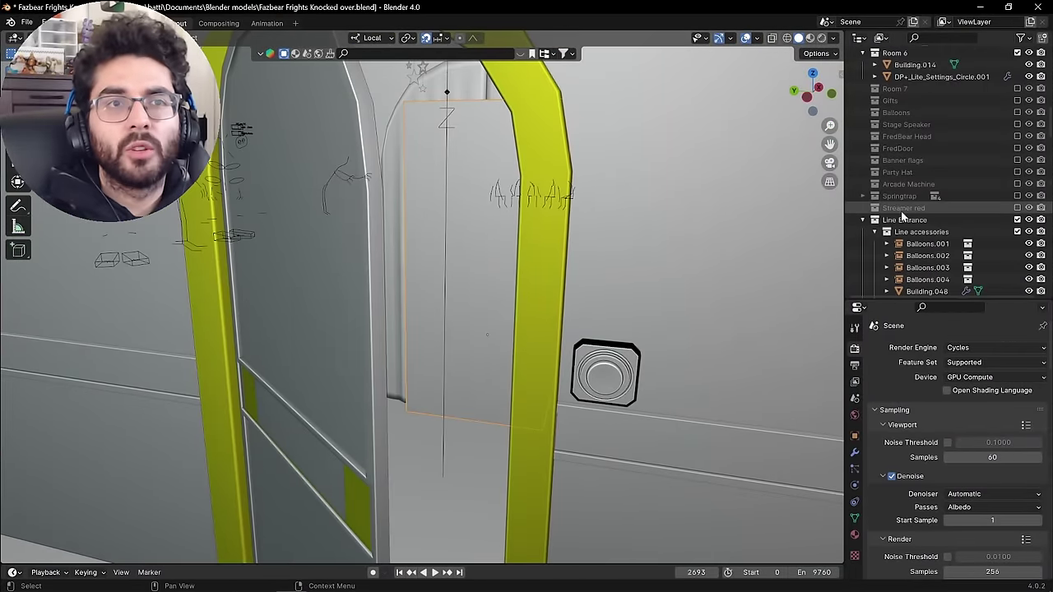
pyautogui.scroll(3, 906, 207)
pyautogui.click(862, 104)
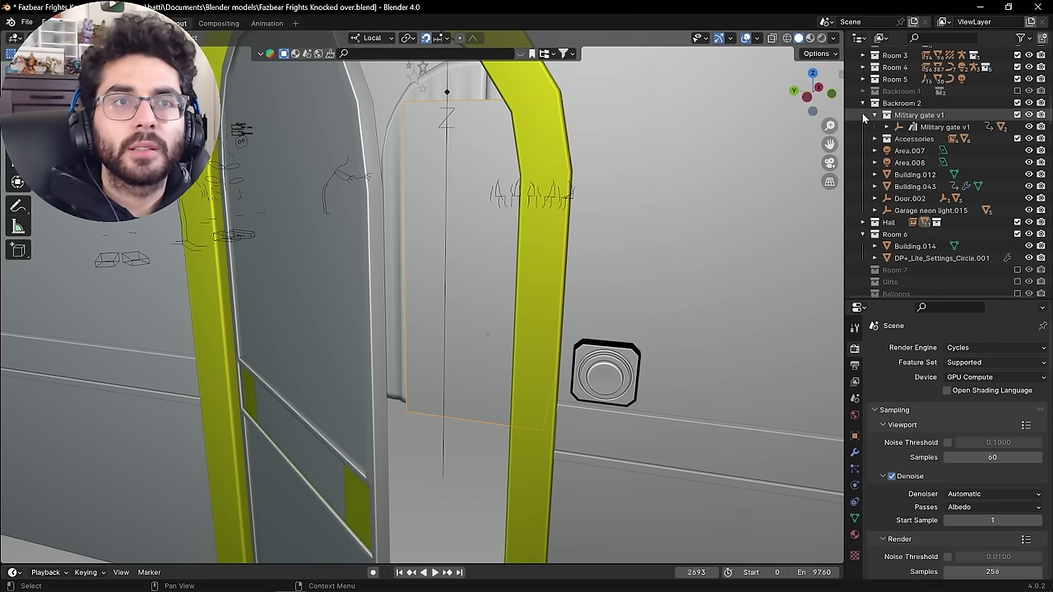
pyautogui.click(862, 104)
pyautogui.click(862, 115)
pyautogui.scroll(-6, 900, 239)
pyautogui.scroll(3, 946, 218)
pyautogui.click(1029, 173)
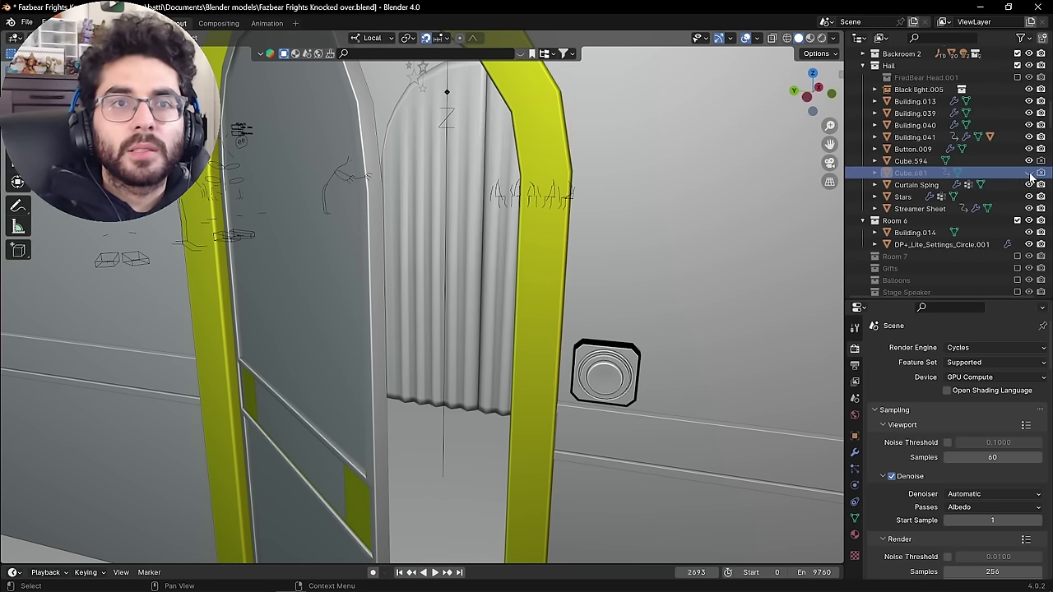
pyautogui.click(1028, 162)
# Preview the curtained doorway in rendered shading, and view the Hall corridor in material preview.
pyautogui.press('z')
pyautogui.hotkey('shift', '`')
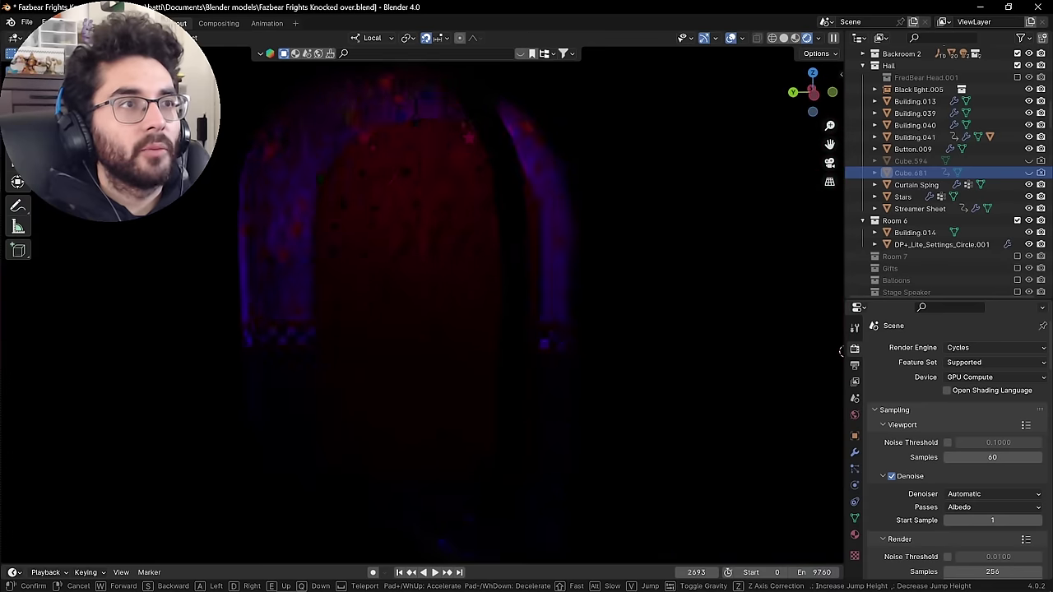
pyautogui.click(494, 408)
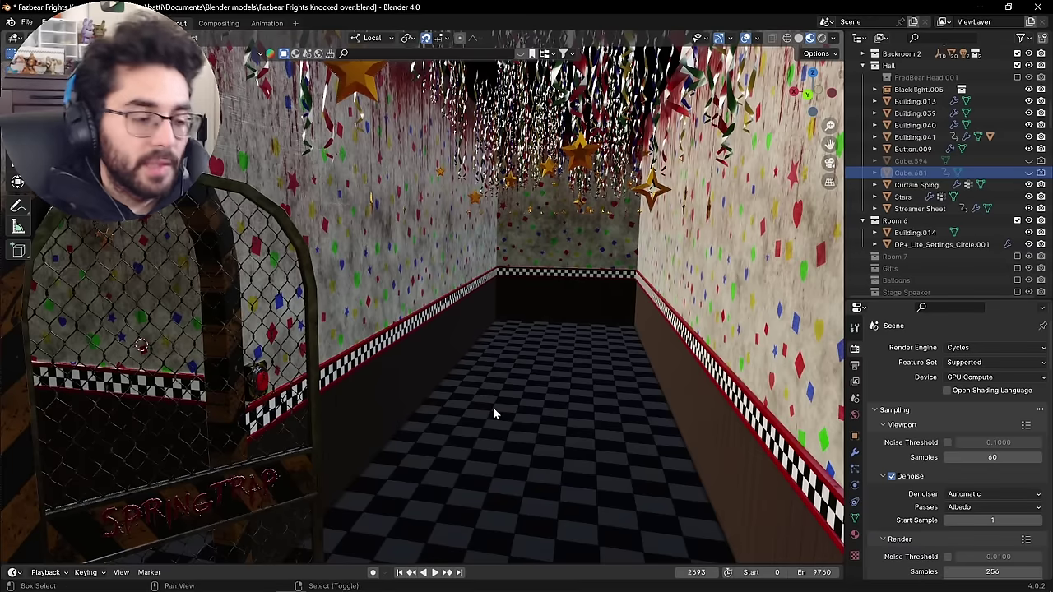
# Take a close look at the Hall's chain-link Springtrap door, the red button beside it and the red curtain behind it.
pyautogui.hotkey('shift', '`')
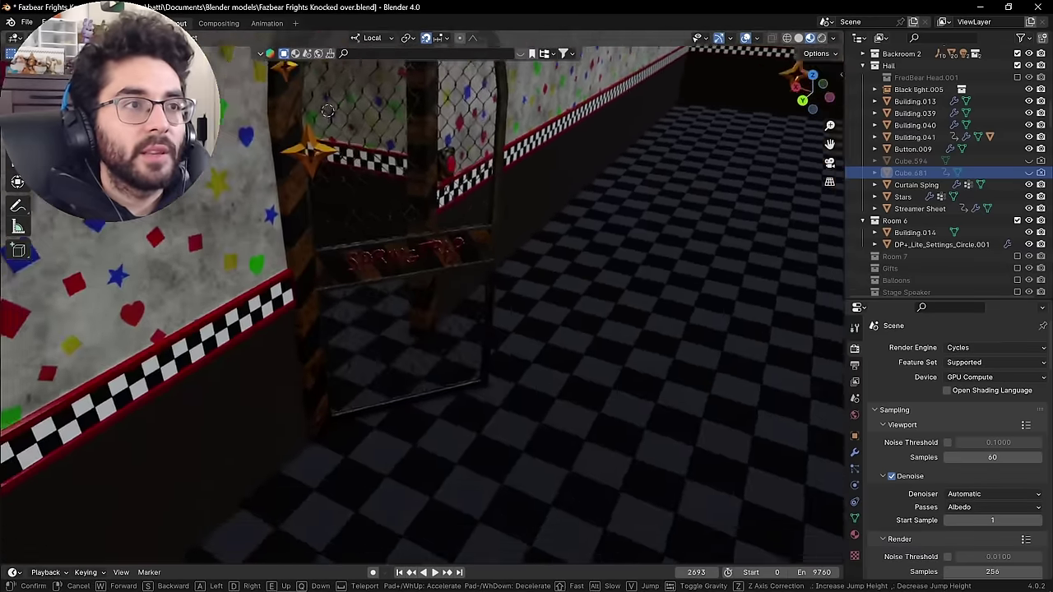
pyautogui.press('w')
pyautogui.press('d')
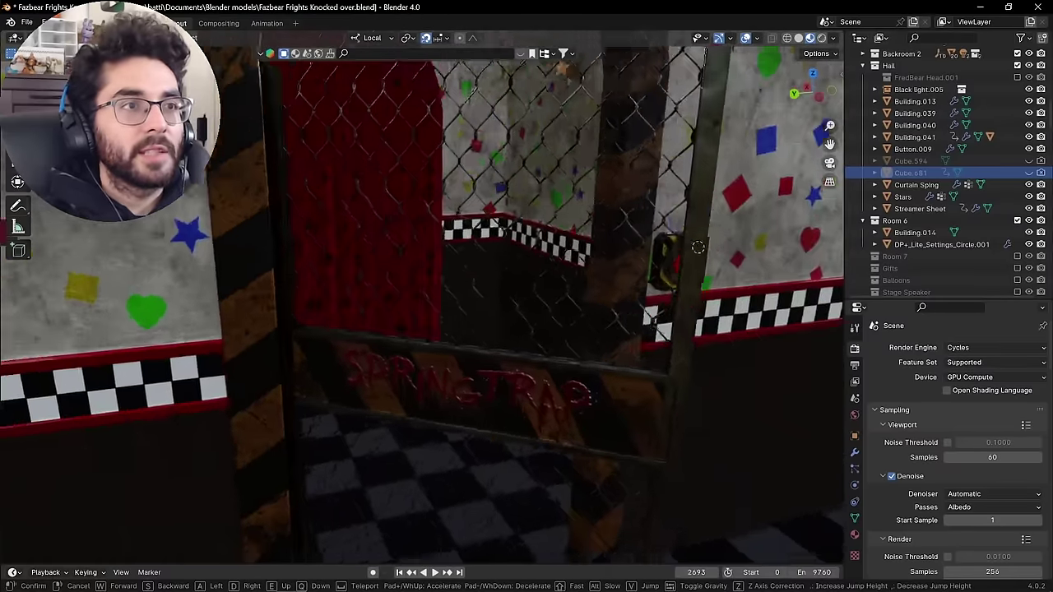
pyautogui.press('a')
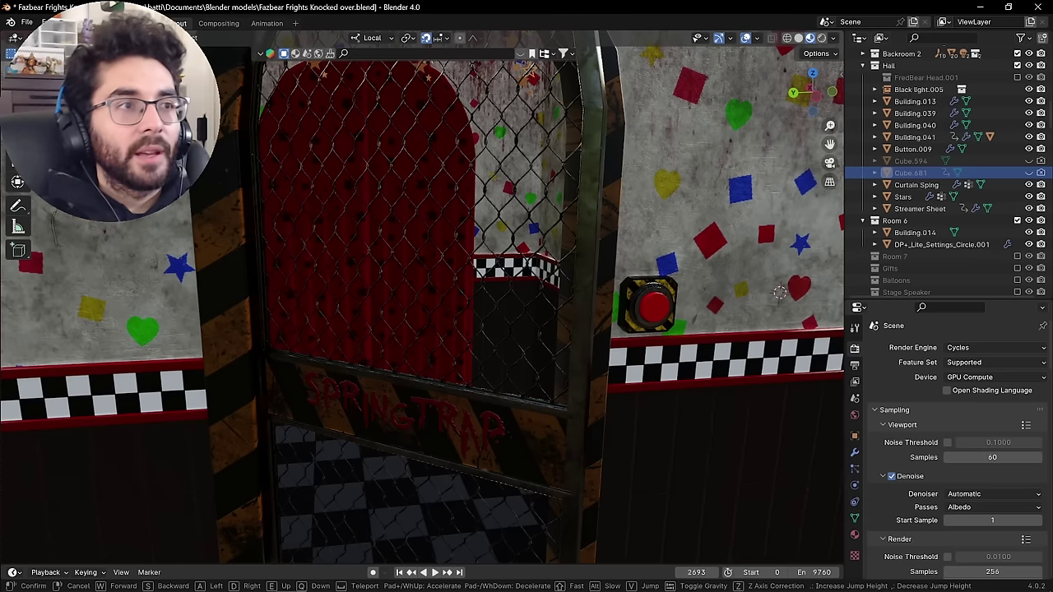
pyautogui.press('s')
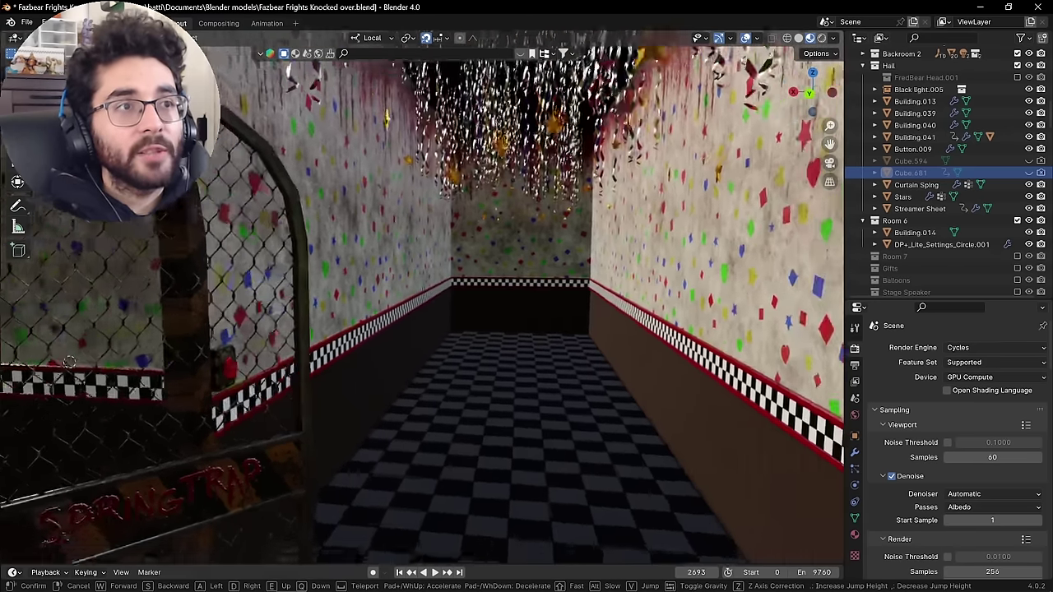
pyautogui.press('a')
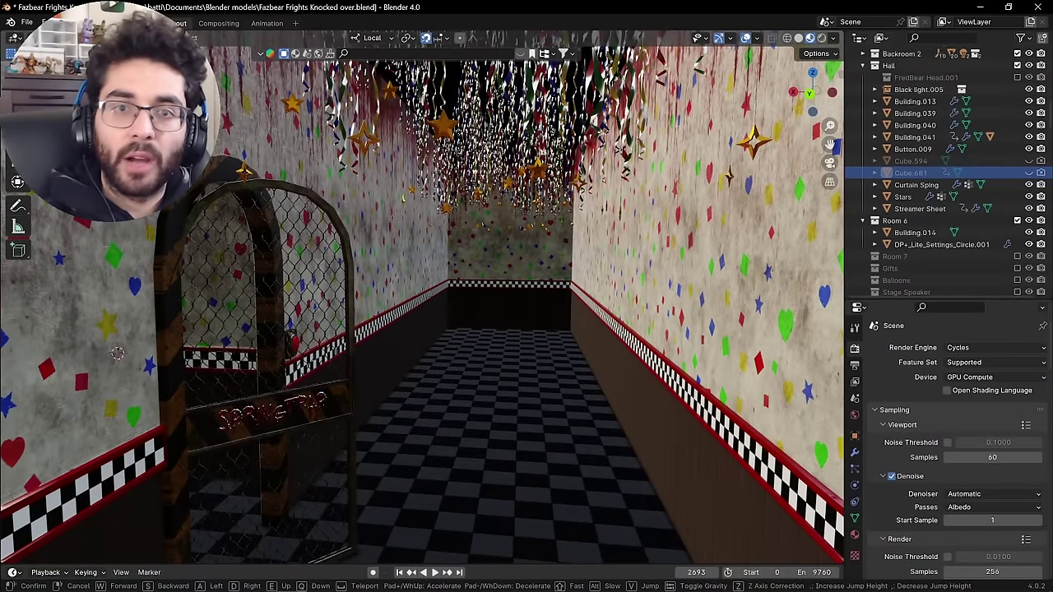
pyautogui.press('w')
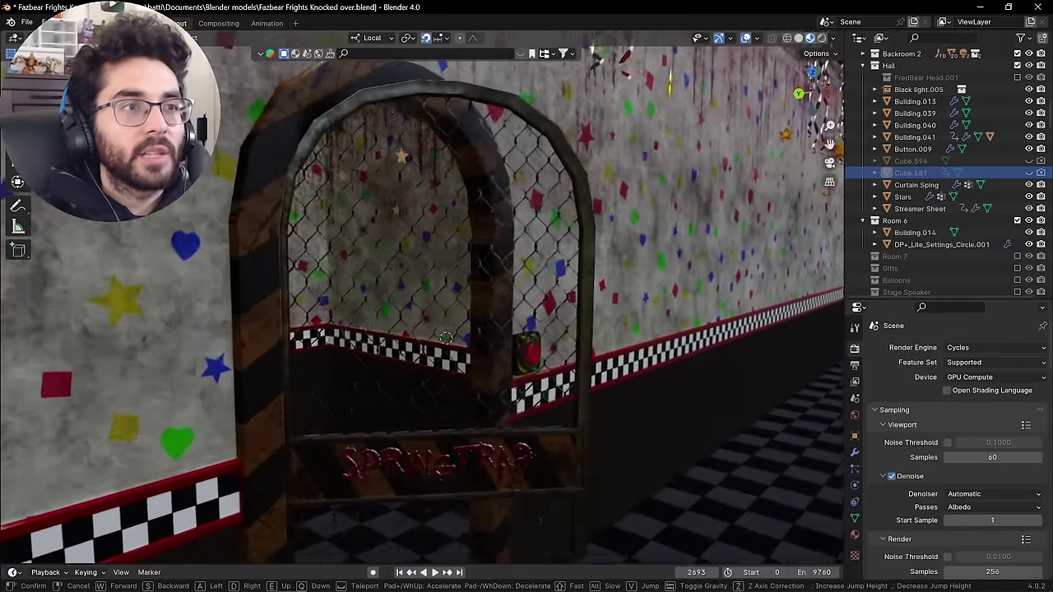
pyautogui.press('w')
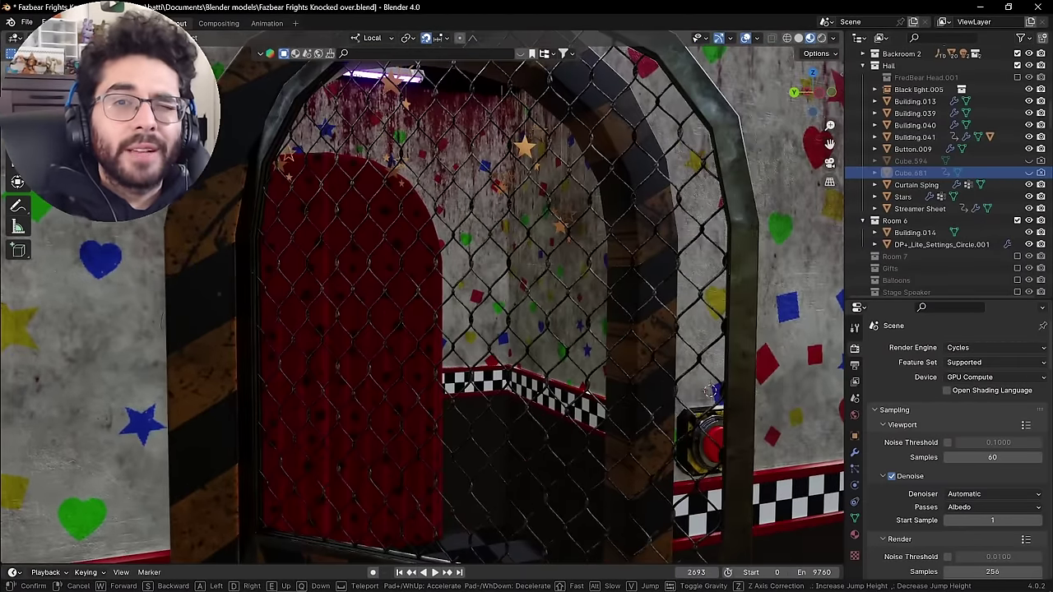
# Look along the Hall in both directions at the confetti-patterned walls, hanging streamers and stars, and checkered floor.
pyautogui.press('w')
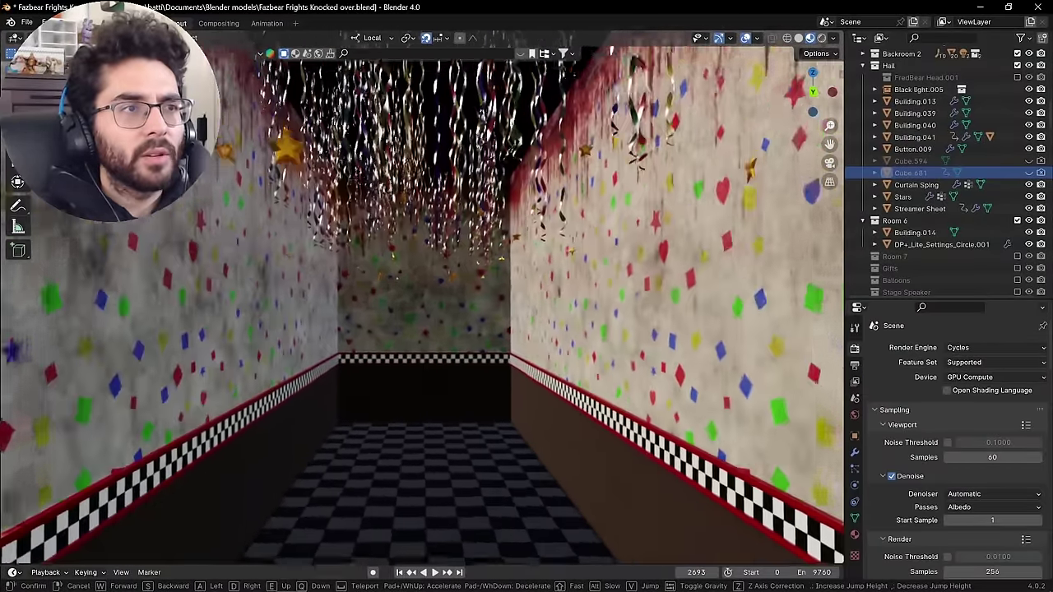
pyautogui.press('w')
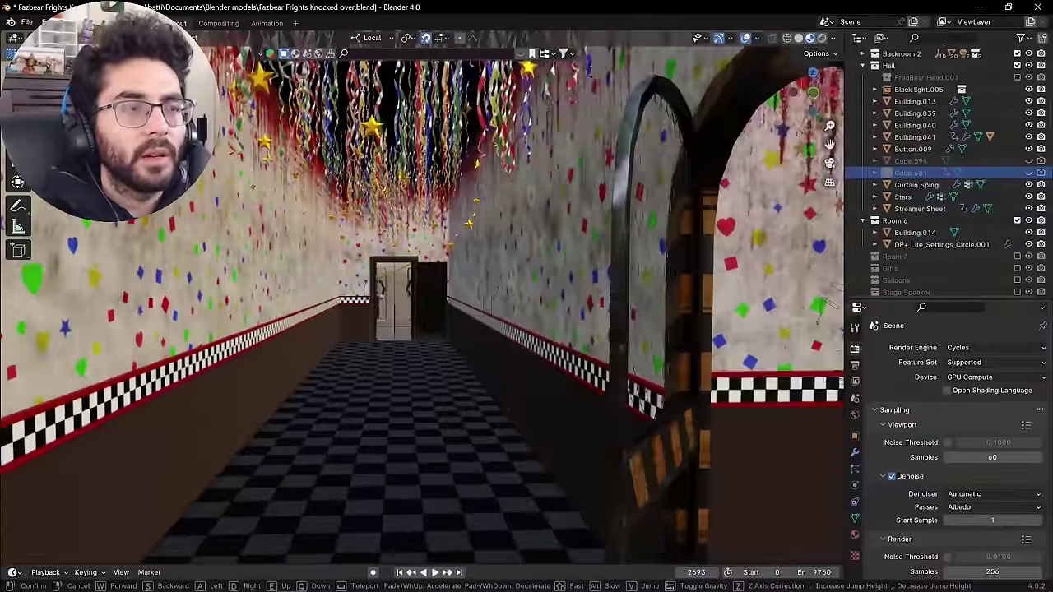
pyautogui.press('s')
pyautogui.press('a')
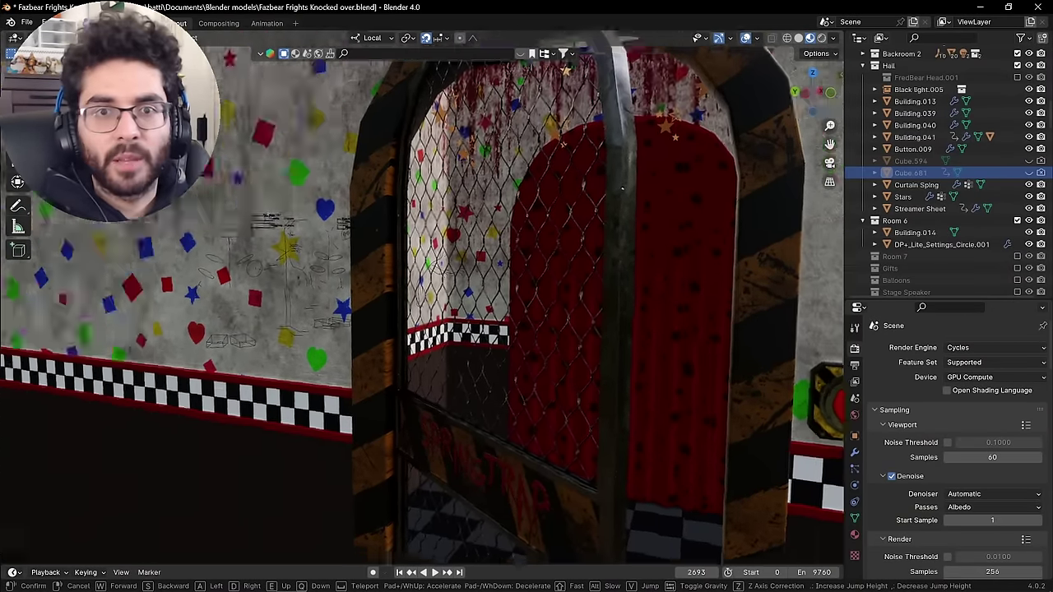
# Pull back to an overview of the building and enable the Room 7 collection.
pyautogui.press('w')
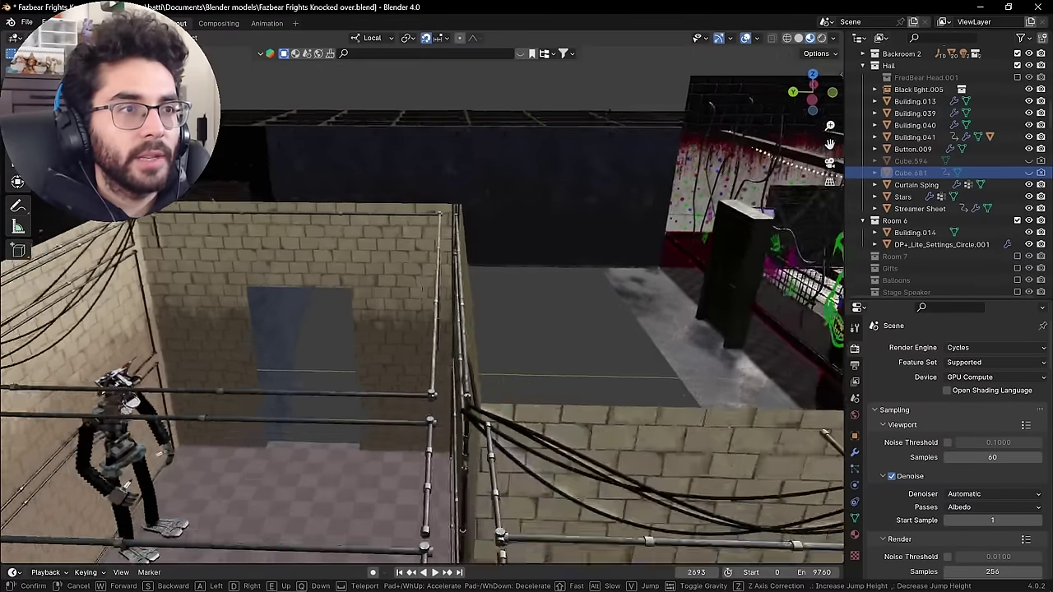
pyautogui.press('s')
pyautogui.press('s')
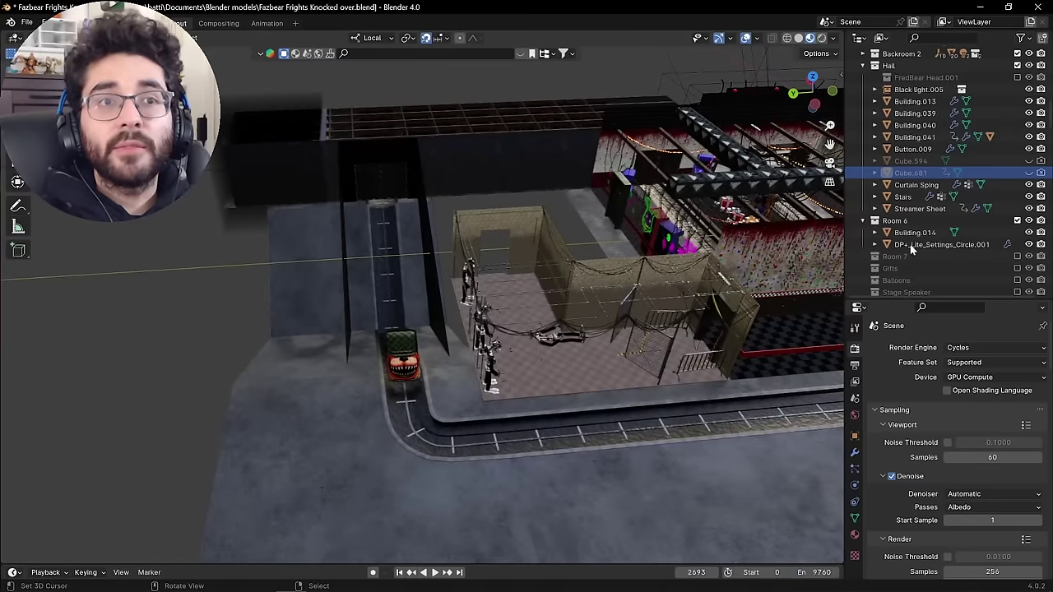
pyautogui.scroll(-3, 979, 225)
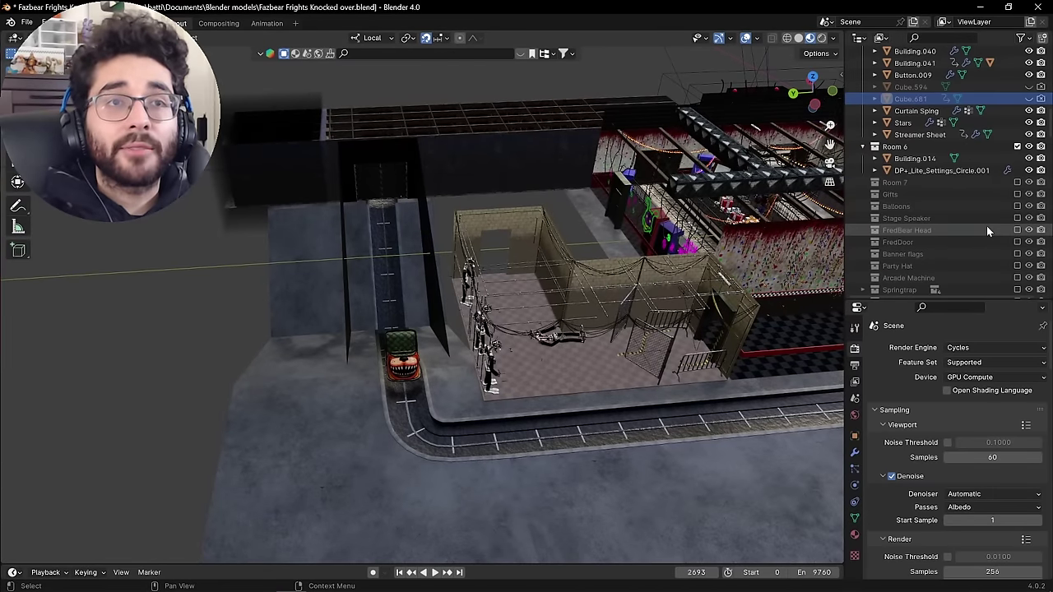
pyautogui.click(1017, 182)
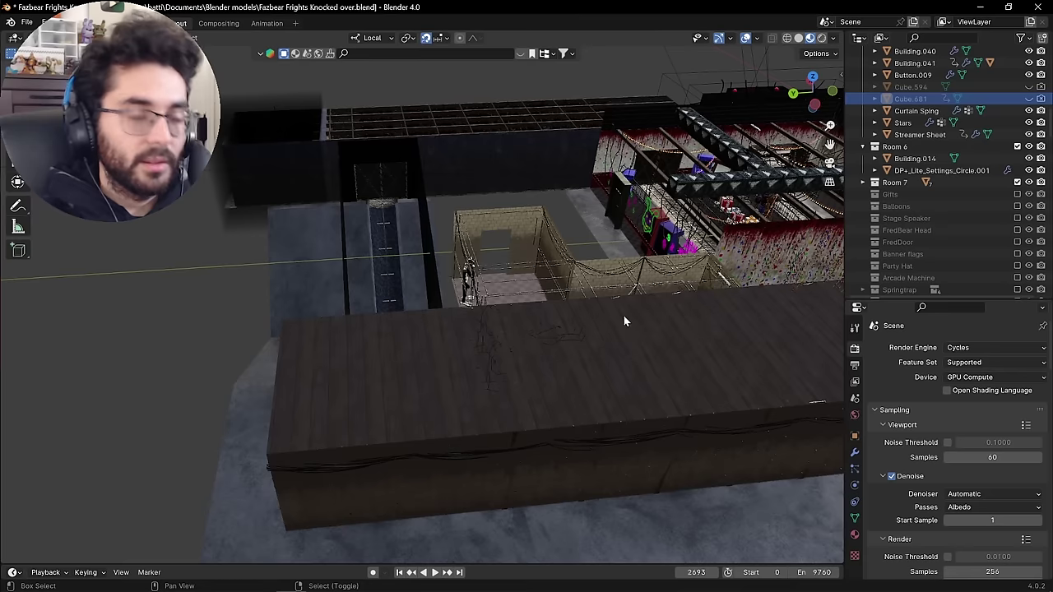
# Look along the long cart corridor, examining its track, timber posts, wall wiring and red barrier.
pyautogui.hotkey('shift', '`')
pyautogui.press('w')
pyautogui.press('w')
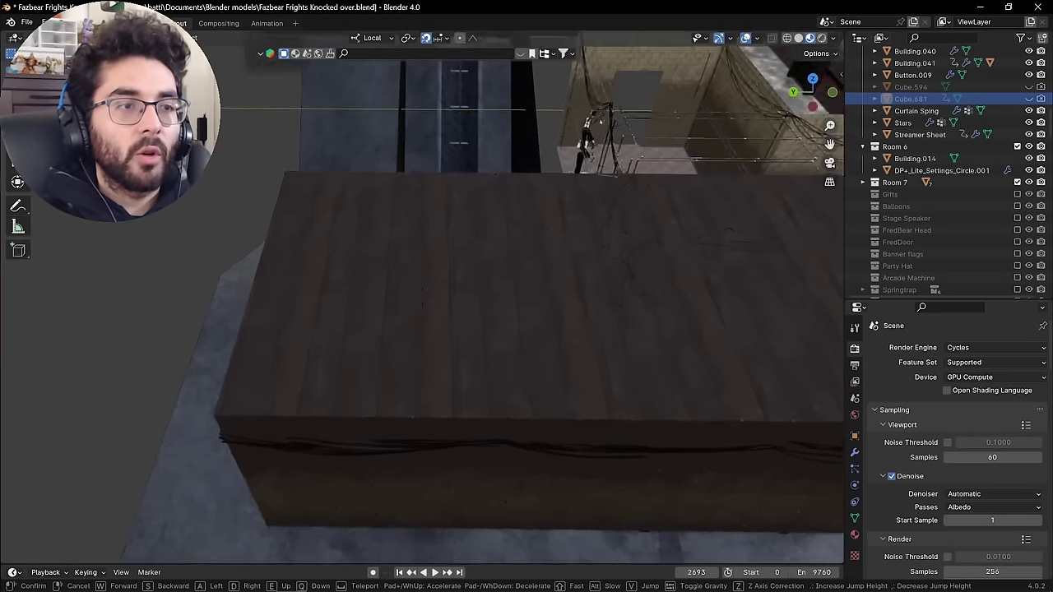
pyautogui.press('w')
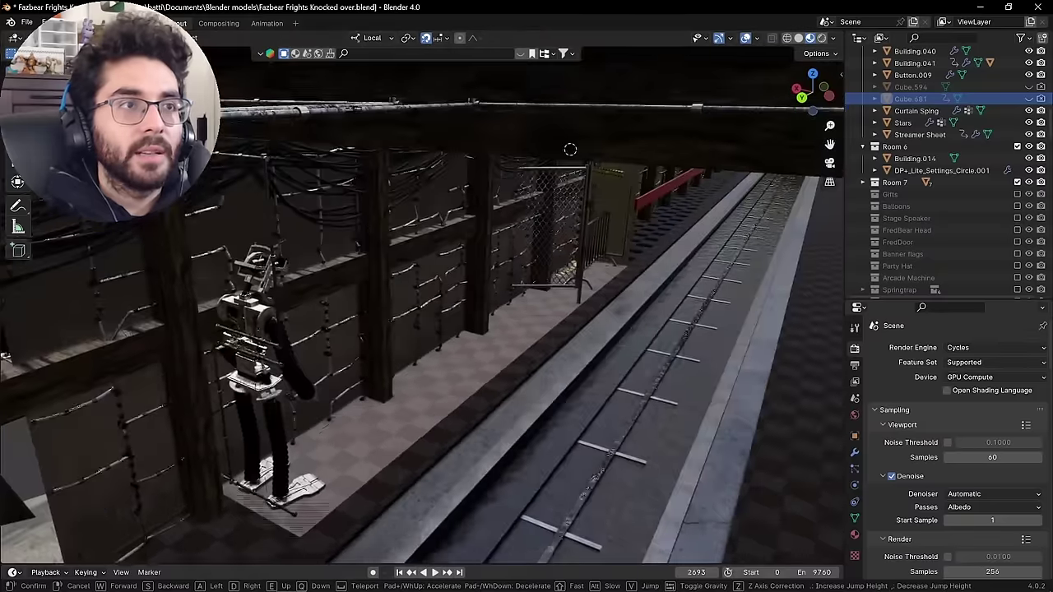
pyautogui.press('w')
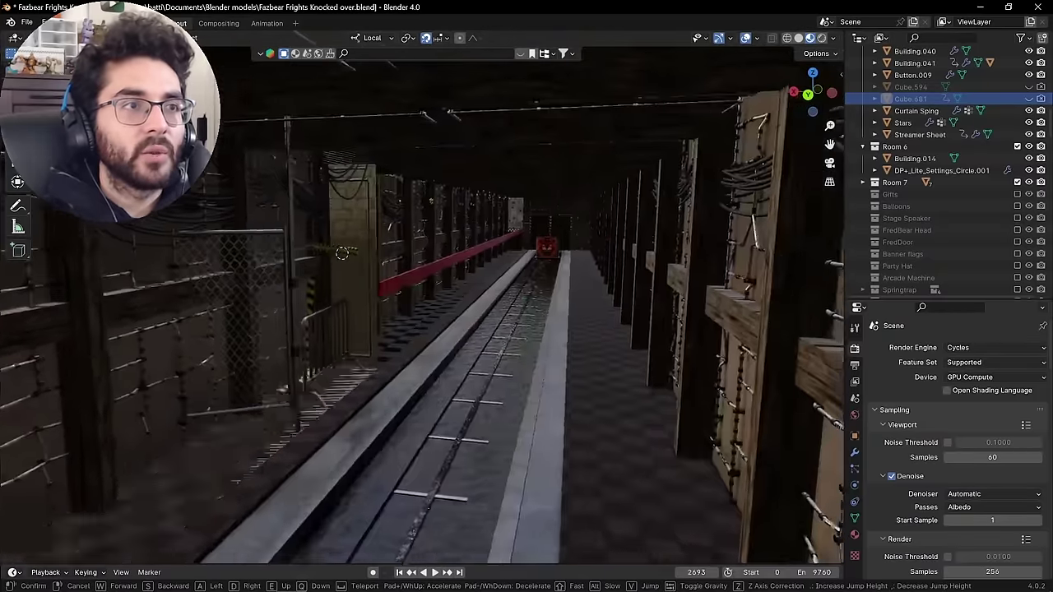
pyautogui.press('w')
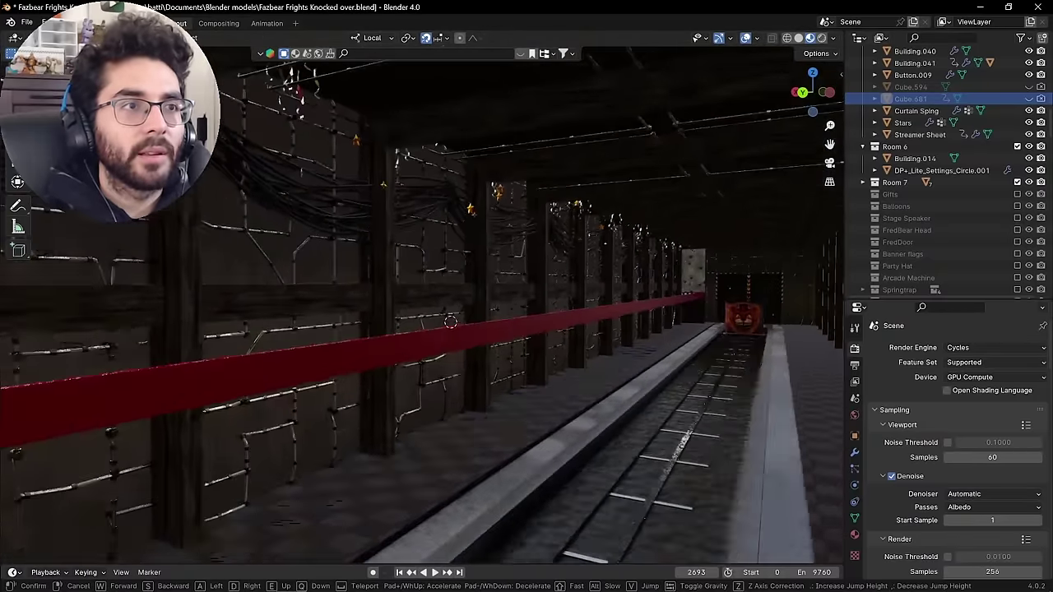
pyautogui.press('w')
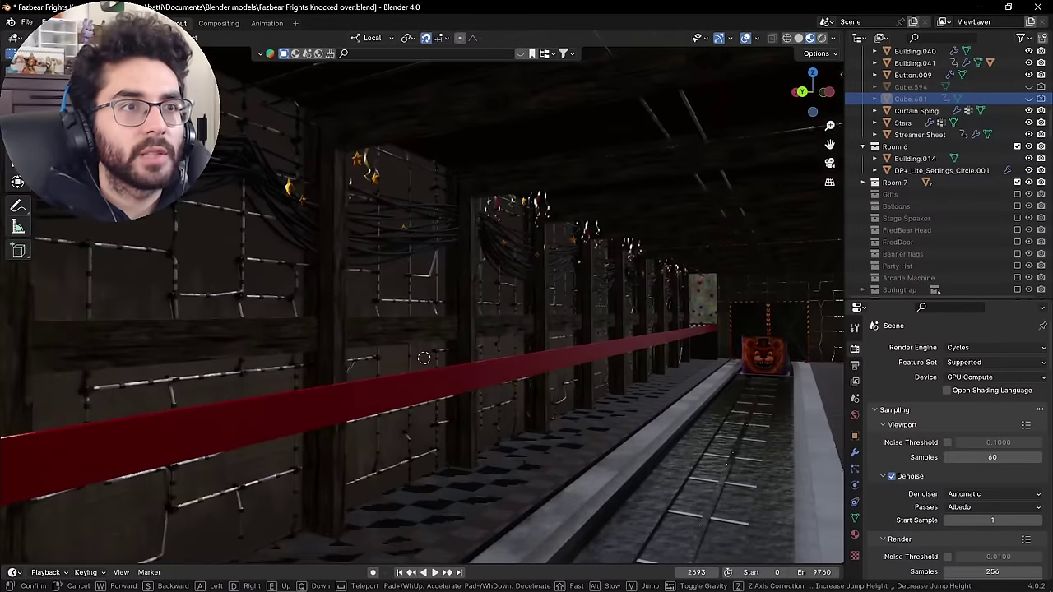
pyautogui.click(615, 317)
# Exclude the Backroom 2 and Hall collections, and enable FredBear Head.001 in the corridor.
pyautogui.scroll(3, 1019, 193)
pyautogui.scroll(5, 1019, 192)
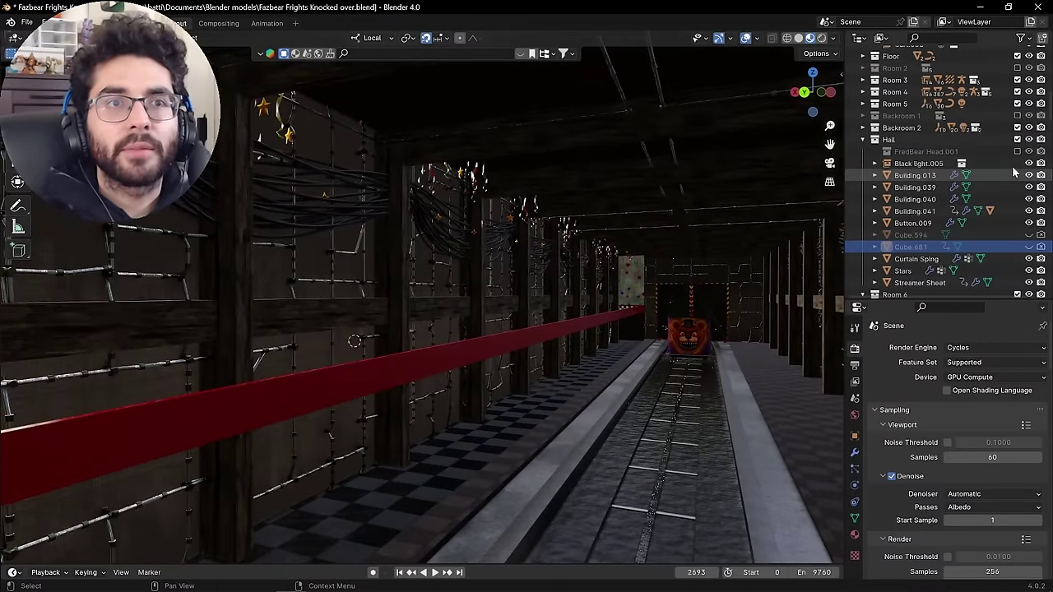
pyautogui.click(1019, 140)
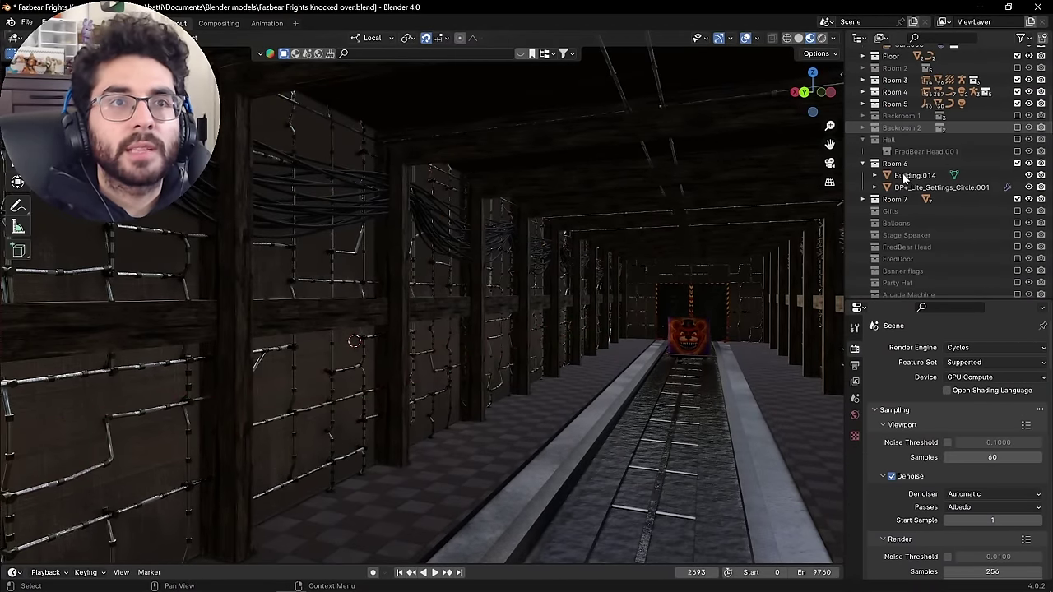
pyautogui.hotkey('shift', '`')
pyautogui.press('w')
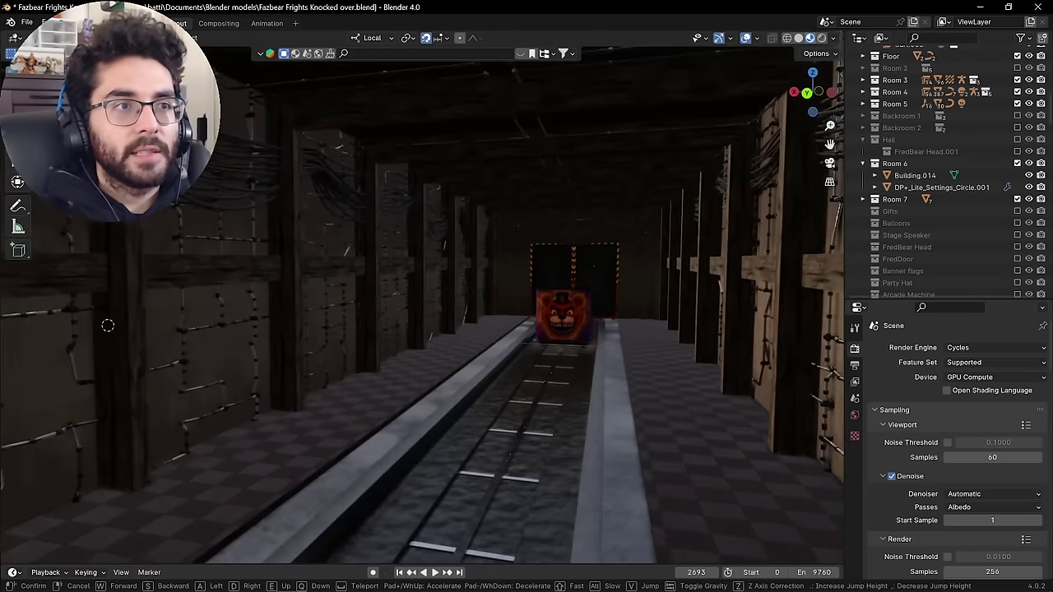
pyautogui.press('w')
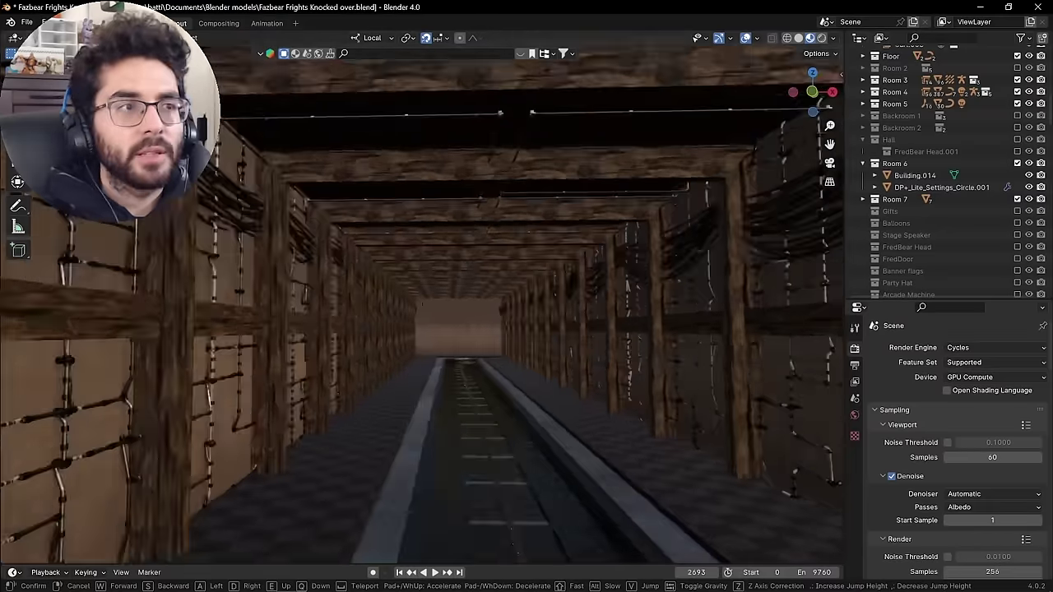
pyautogui.press('w')
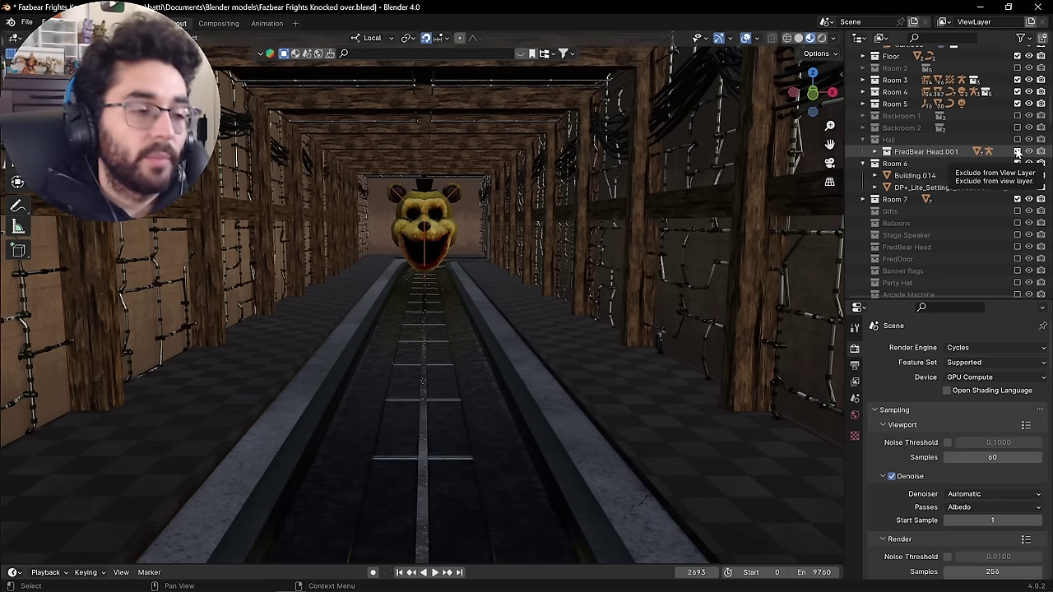
# Examine the FredBear head hanging over the corridor track and play its animation up to frame 9754.
pyautogui.hotkey('shift', '`')
pyautogui.press('w')
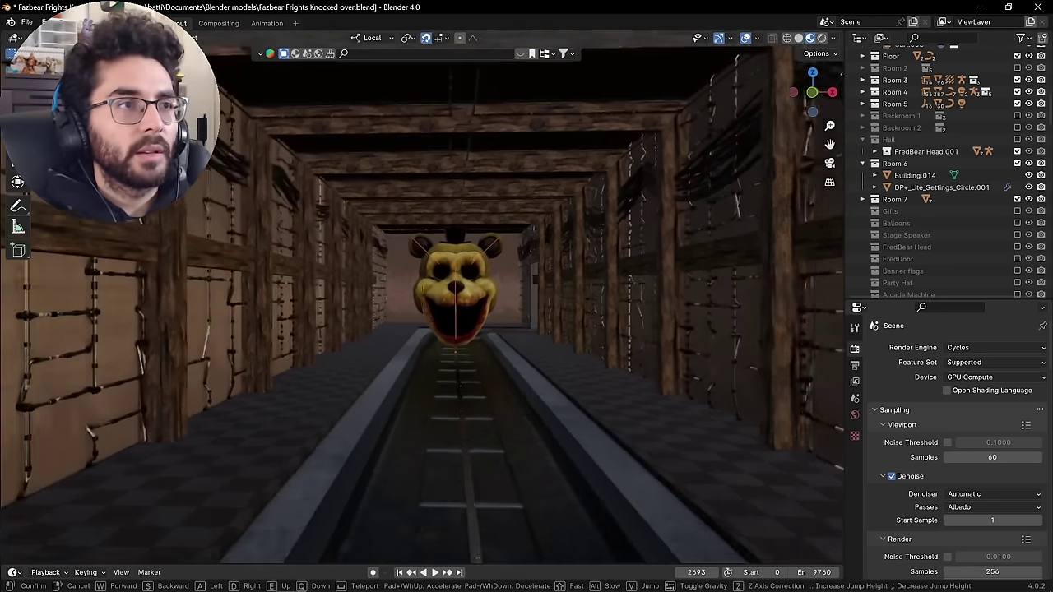
pyautogui.press('s')
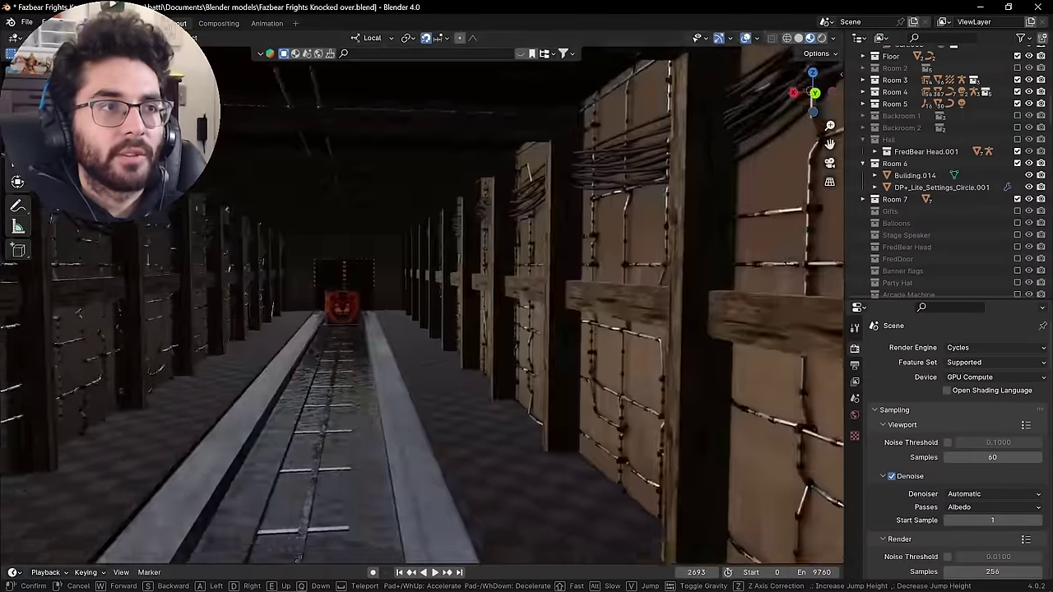
pyautogui.press('s')
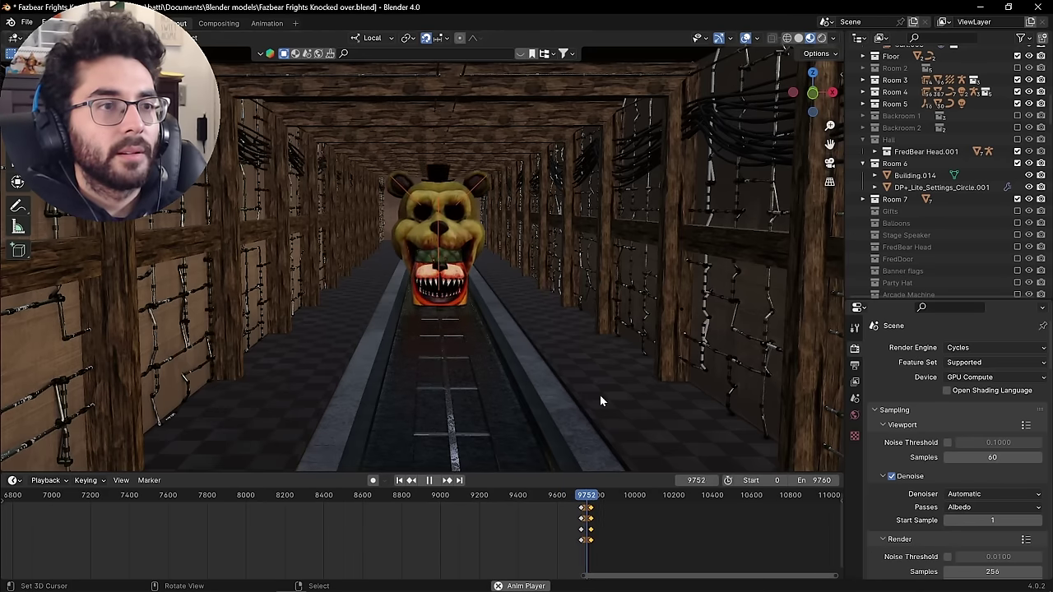
pyautogui.press('space')
# Exclude the FredBear Head.001, Room 7 and Room 6 collections from the view layer.
pyautogui.moveTo(600, 401); pyautogui.dragTo(539, 331, button='middle')
pyautogui.scroll(6, 472, 339)
pyautogui.scroll(-5, 539, 332)
pyautogui.click(1018, 152)
pyautogui.click(1017, 199)
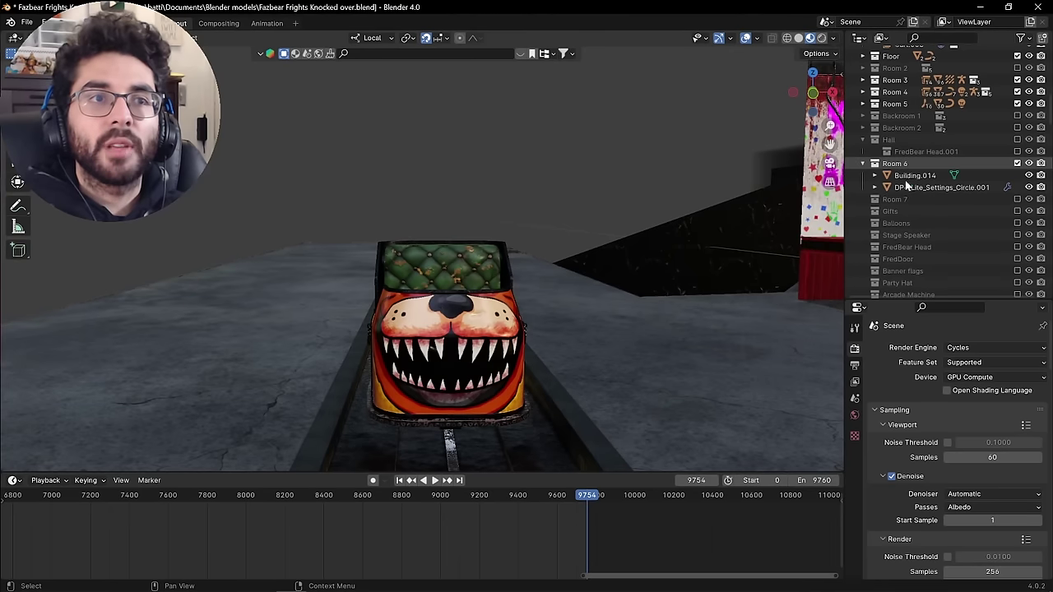
pyautogui.click(1017, 163)
# View the fenced animatronic stage up close and switch the viewport to solid shading.
pyautogui.moveTo(671, 245); pyautogui.dragTo(473, 181, button='middle')
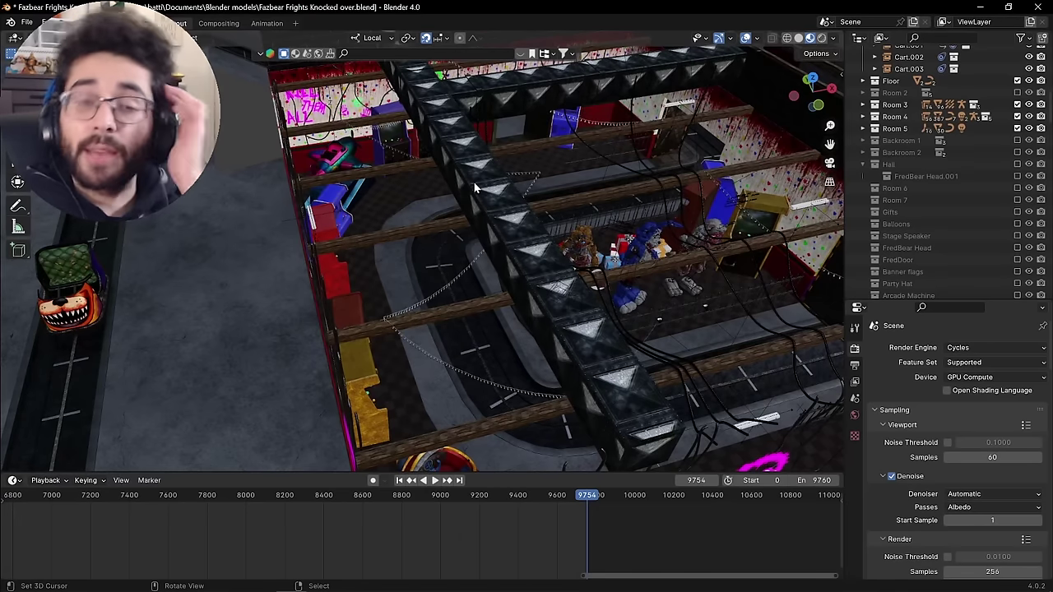
pyautogui.moveTo(521, 309)
pyautogui.mouseDown(button='middle')
pyautogui.moveTo(501, 280)
pyautogui.moveTo(551, 254)
pyautogui.moveTo(557, 236)
pyautogui.moveTo(388, 267)
pyautogui.mouseUp(button='middle')
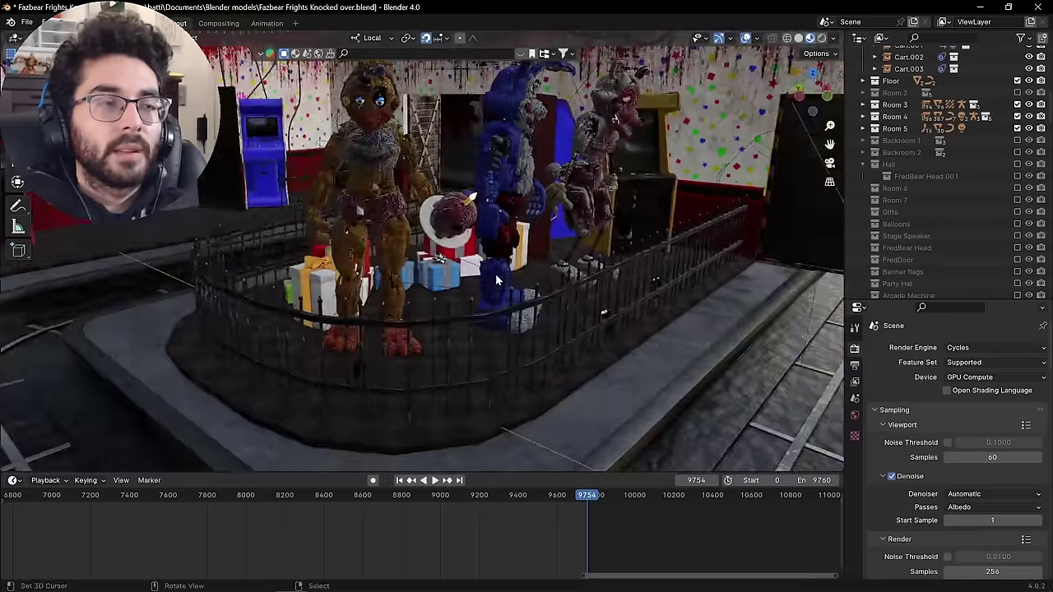
pyautogui.press('z')
pyautogui.click(454, 275)
pyautogui.moveTo(454, 275); pyautogui.dragTo(565, 242, button='middle')
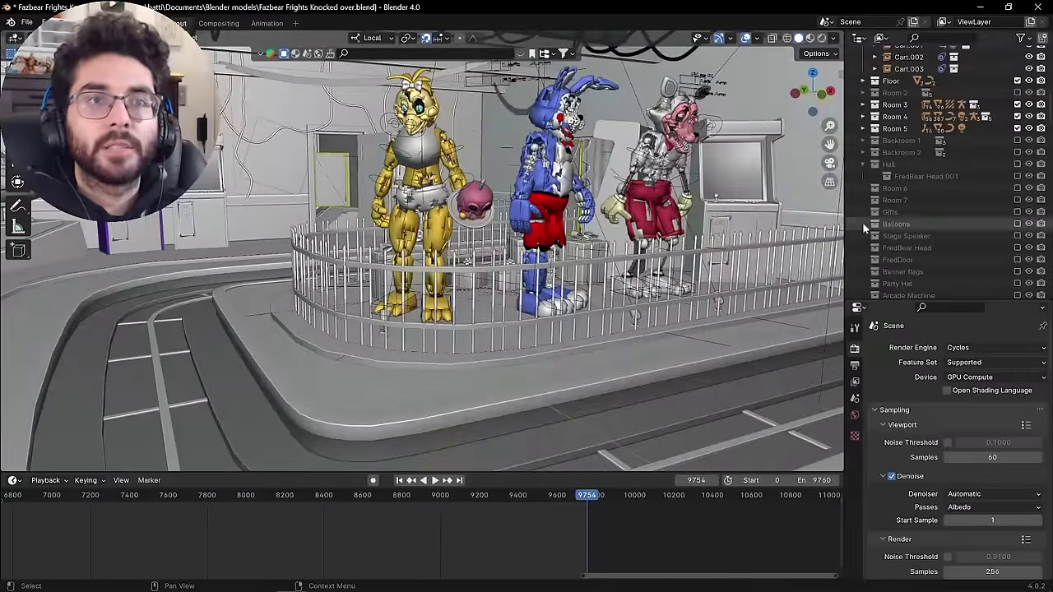
# Expand the Room 4 collection and look through the objects and collections listed in the scene.
pyautogui.click(863, 116)
pyautogui.scroll(-5, 988, 189)
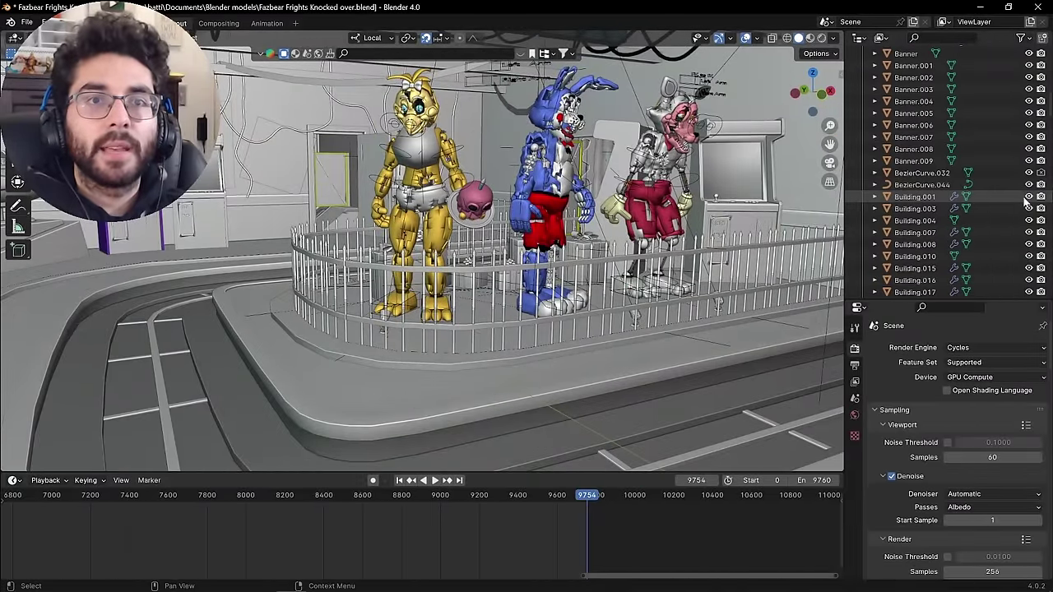
pyautogui.scroll(-15, 1026, 202)
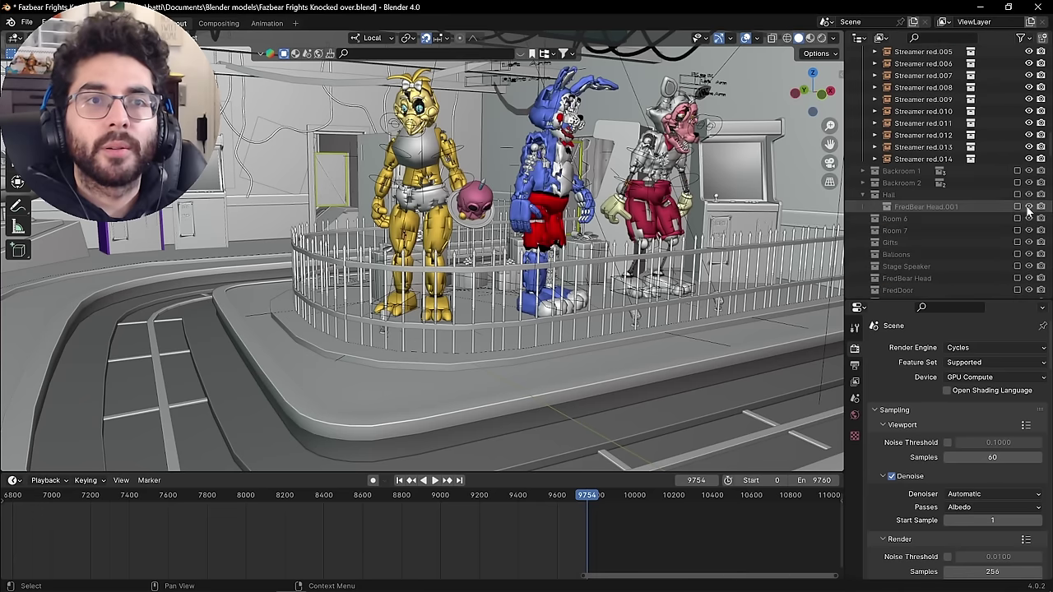
pyautogui.scroll(-10, 1037, 222)
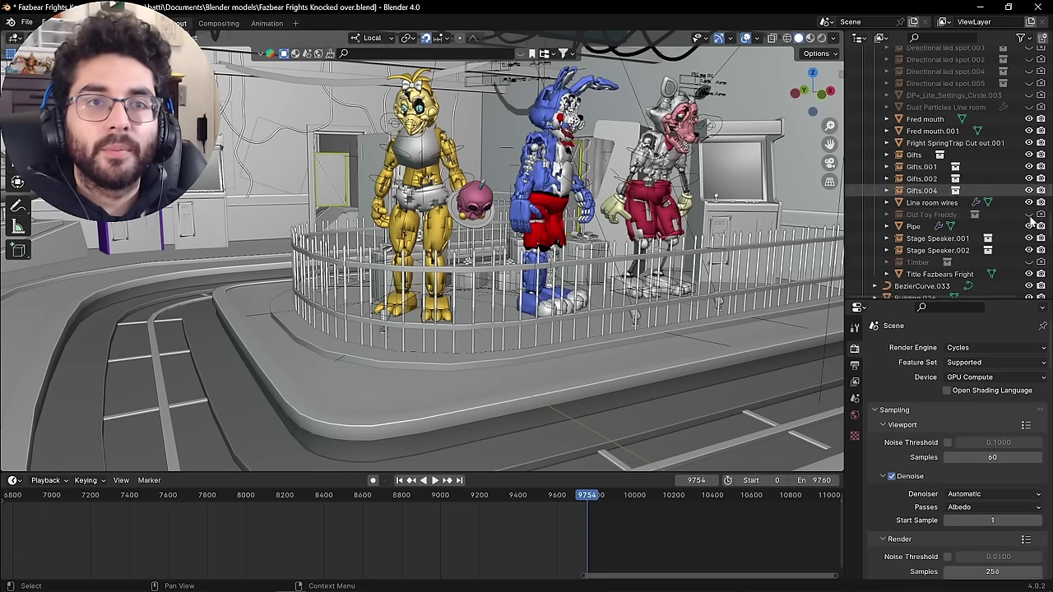
pyautogui.scroll(-4, 1031, 221)
pyautogui.scroll(-10, 1027, 218)
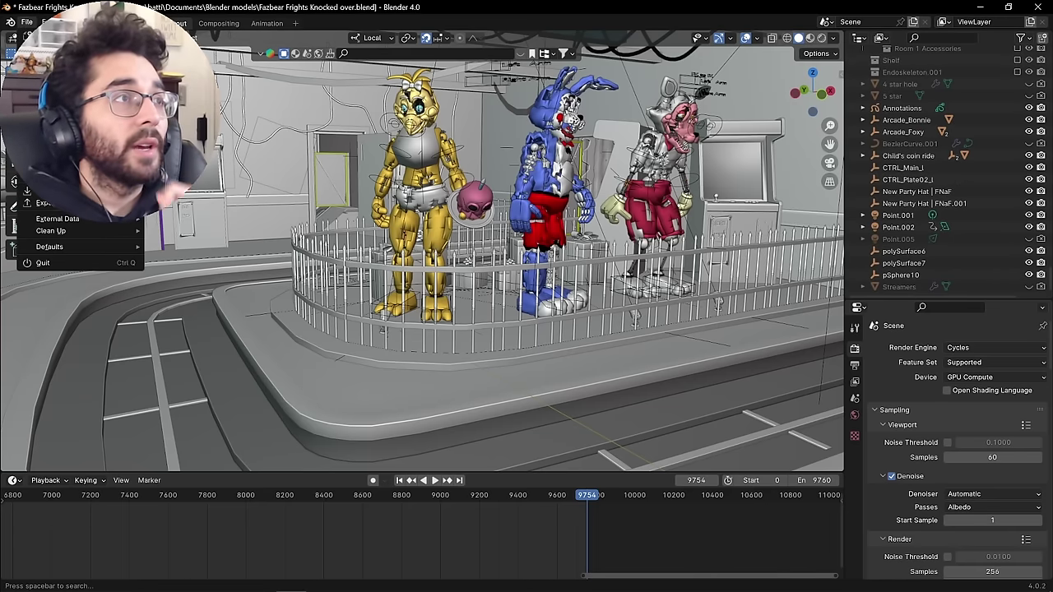
# Open the Fazbear Frights BTS file, saving the changes to Fazbear Frights Knocked over.
pyautogui.moveTo(83, 59)
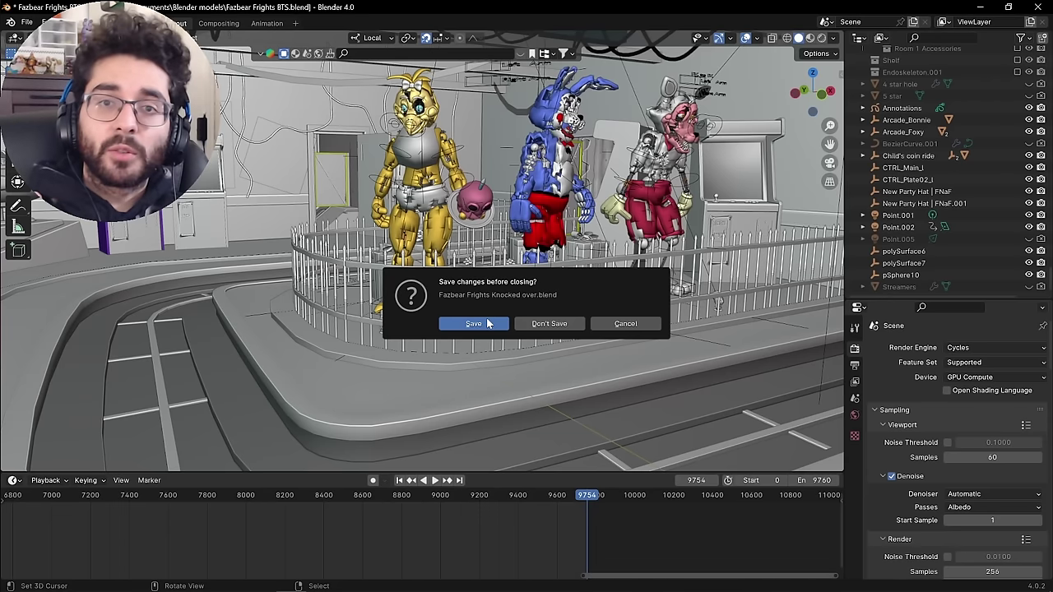
pyautogui.click(474, 323)
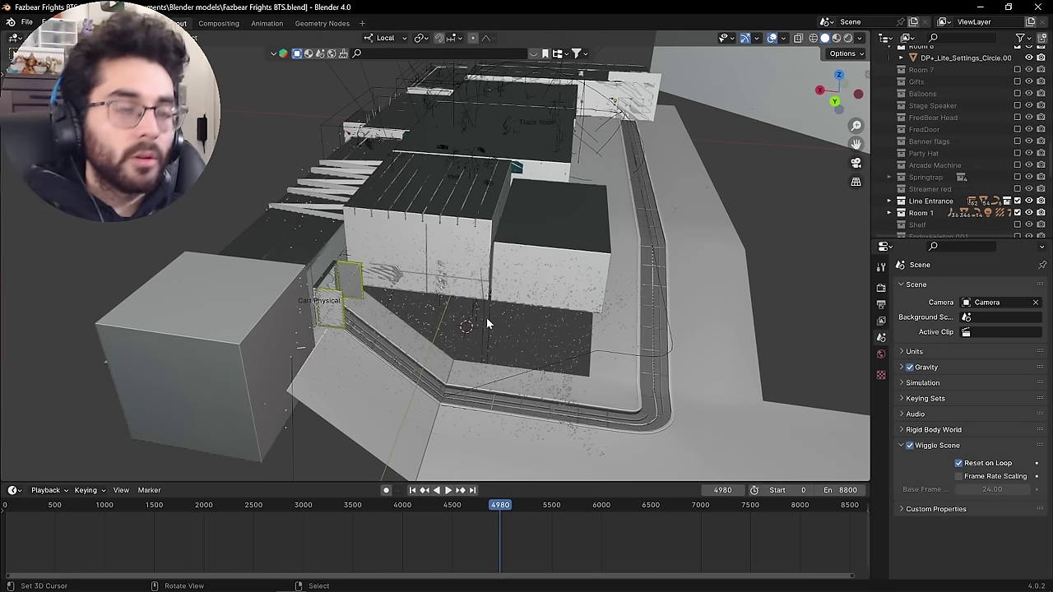
# Select the Creatorink jacket 1 cutout and look around it at the arcade machines, track and animatronic stage.
pyautogui.hotkey('shift', '`')
pyautogui.press('w')
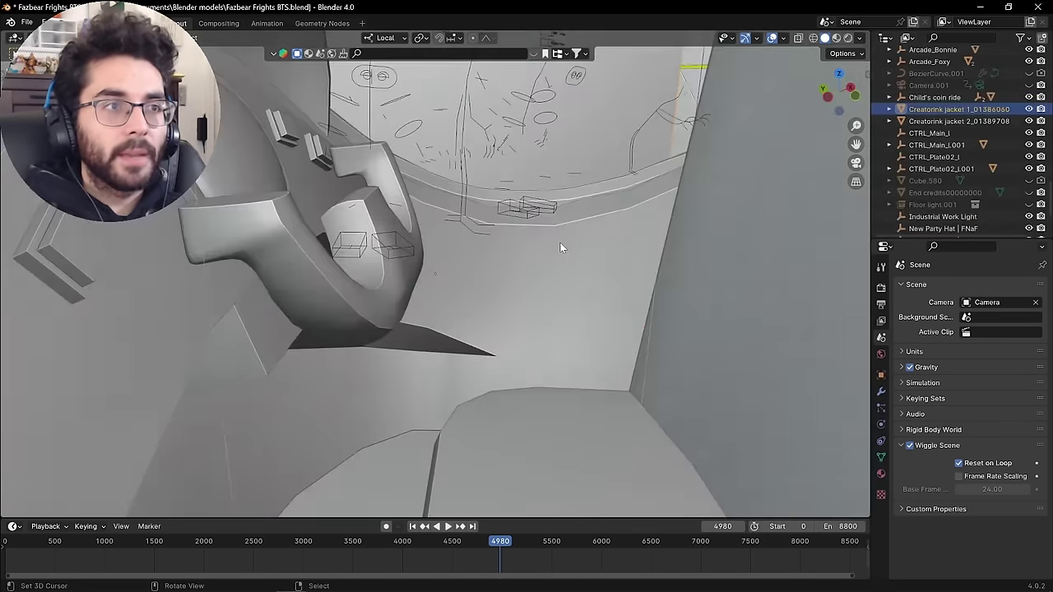
pyautogui.moveTo(562, 247); pyautogui.dragTo(339, 216, button='middle')
pyautogui.scroll(-3, 587, 312)
pyautogui.scroll(1, 652, 332)
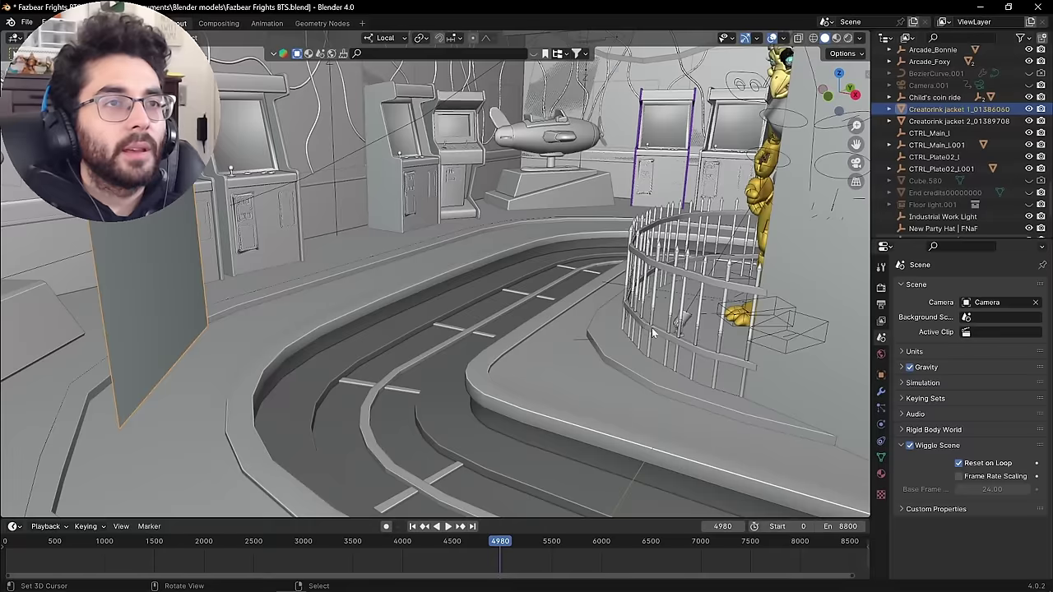
pyautogui.moveTo(651, 327); pyautogui.dragTo(639, 390, button='middle')
pyautogui.scroll(-2, 645, 366)
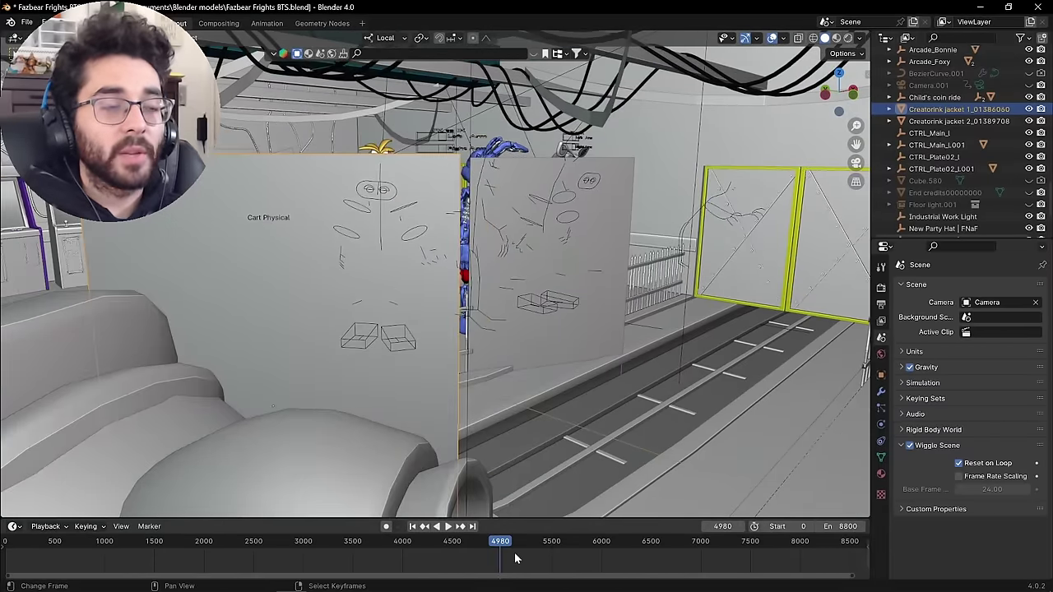
# Return the timeline to its start and view the Creatorink jacket 1 cutout by the rocket ride in material preview.
pyautogui.click(414, 528)
pyautogui.press('z')
pyautogui.moveTo(659, 218)
pyautogui.mouseDown(button='middle')
pyautogui.moveTo(626, 202)
pyautogui.moveTo(395, 249)
pyautogui.moveTo(537, 273)
pyautogui.moveTo(485, 276)
pyautogui.moveTo(520, 291)
pyautogui.moveTo(440, 292)
pyautogui.moveTo(542, 259)
pyautogui.moveTo(571, 268)
pyautogui.moveTo(434, 273)
pyautogui.moveTo(564, 306)
pyautogui.moveTo(658, 311)
pyautogui.moveTo(463, 349)
pyautogui.moveTo(535, 330)
pyautogui.moveTo(600, 292)
pyautogui.moveTo(554, 288)
pyautogui.mouseUp(button='middle')
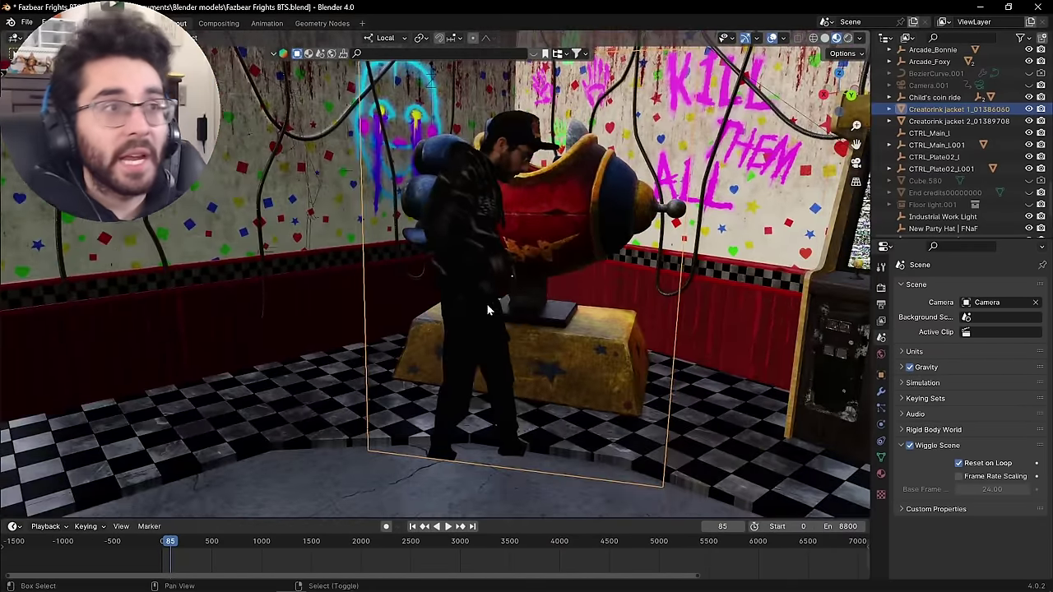
pyautogui.keyDown('shift'); pyautogui.moveTo(487, 304); pyautogui.dragTo(637, 308, button='middle'); pyautogui.keyUp('shift')
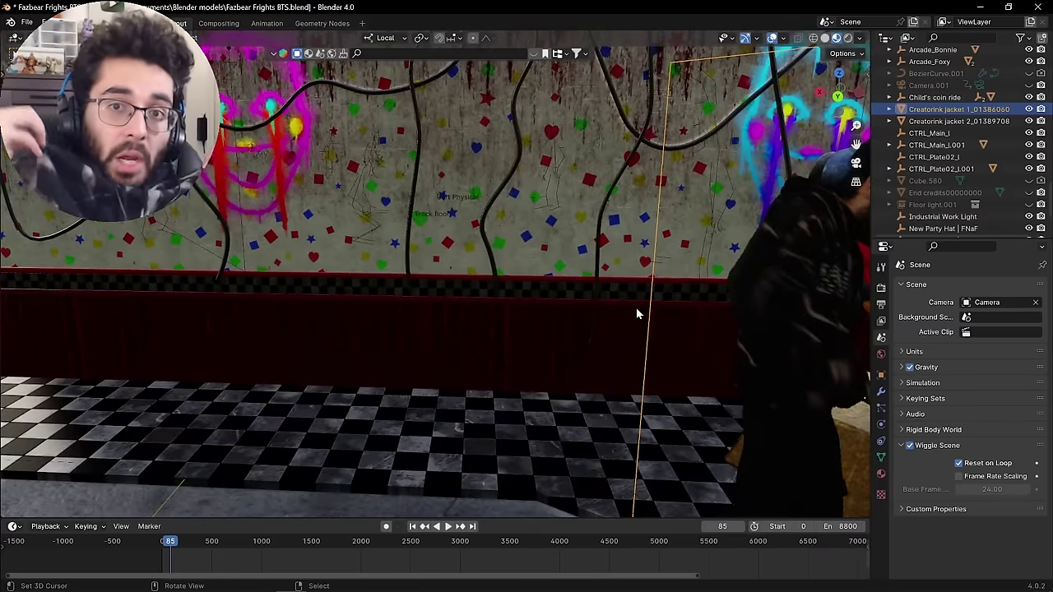
pyautogui.moveTo(636, 314); pyautogui.dragTo(695, 389, button='middle')
# Switch to rendered shading, then select and frame the Creatorink jacket 2 cutout.
pyautogui.click(681, 224)
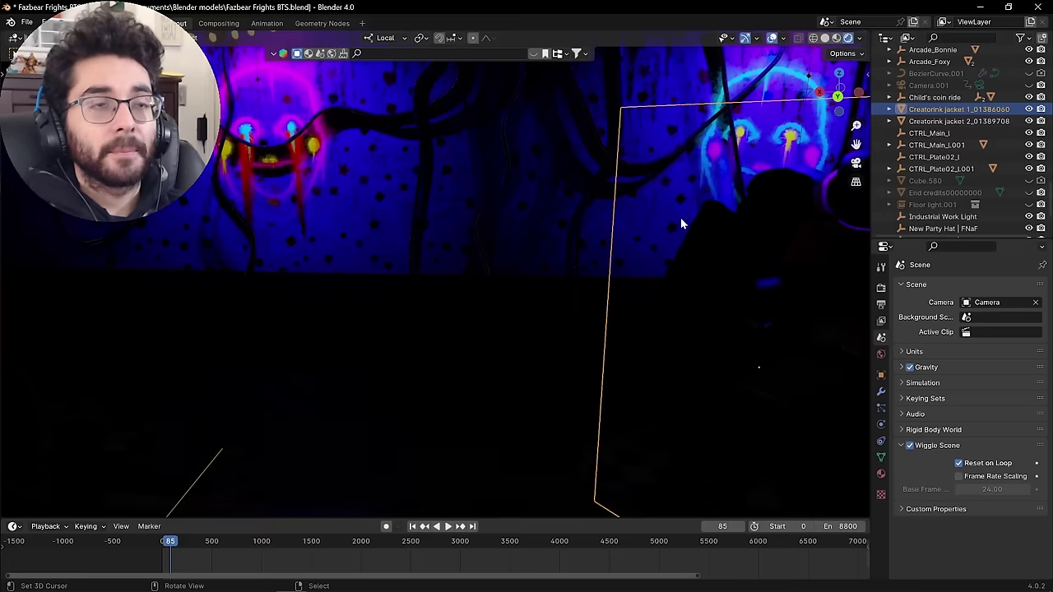
pyautogui.moveTo(651, 226)
pyautogui.mouseDown(button='middle')
pyautogui.moveTo(729, 236)
pyautogui.moveTo(424, 216)
pyautogui.moveTo(663, 251)
pyautogui.moveTo(586, 174)
pyautogui.moveTo(518, 340)
pyautogui.moveTo(640, 336)
pyautogui.moveTo(581, 334)
pyautogui.moveTo(713, 318)
pyautogui.moveTo(619, 325)
pyautogui.moveTo(494, 242)
pyautogui.moveTo(658, 340)
pyautogui.moveTo(573, 339)
pyautogui.moveTo(622, 353)
pyautogui.moveTo(606, 357)
pyautogui.mouseUp(button='middle')
pyautogui.moveTo(467, 338); pyautogui.dragTo(414, 300, button='middle')
pyautogui.rightClick(308, 247)
pyautogui.scroll(-3, 315, 248)
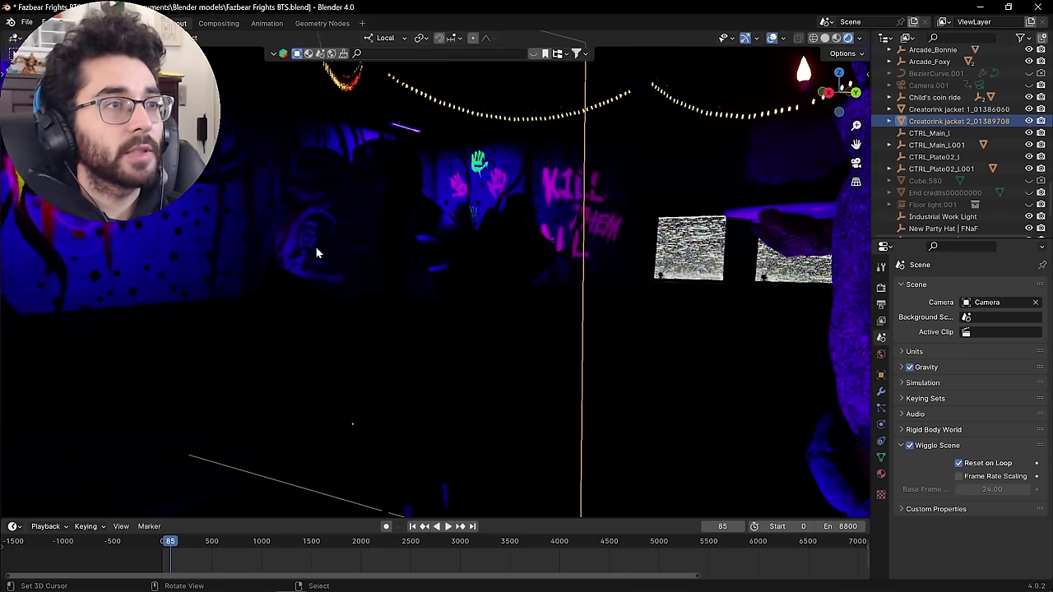
pyautogui.scroll(-3, 318, 251)
pyautogui.press('KP_Decimal')
pyautogui.scroll(4, 455, 266)
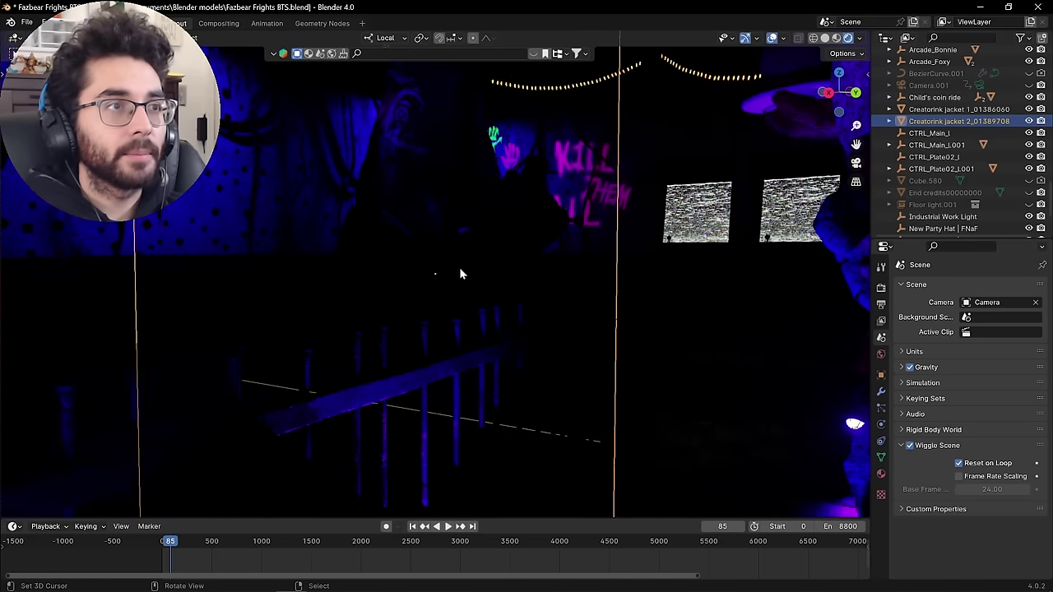
# Move the Creatorink jacket 2 cutout nearer the wooden doors and rotate it freely so light falls on the jacket.
pyautogui.moveTo(480, 256); pyautogui.dragTo(437, 279, button='middle')
pyautogui.press('r')
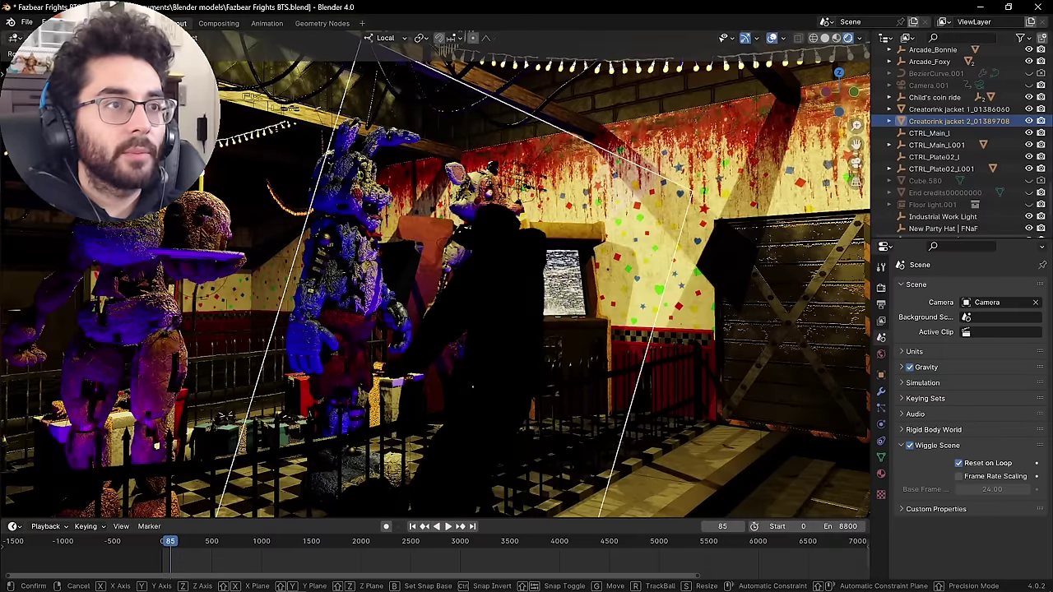
pyautogui.rightClick(567, 399)
pyautogui.press('g')
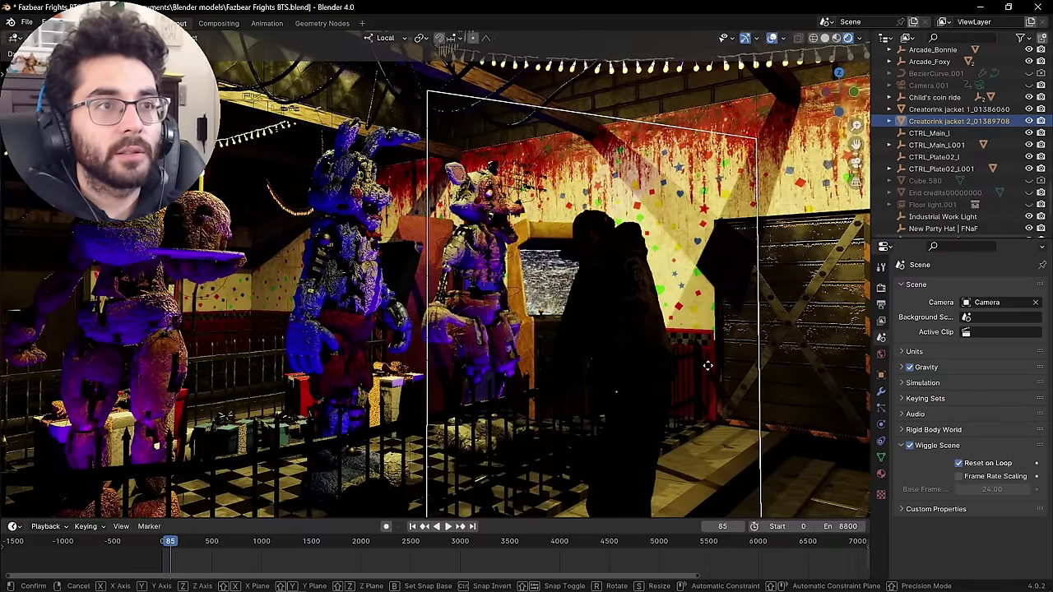
pyautogui.click(712, 368)
pyautogui.press('r')
pyautogui.press('r')
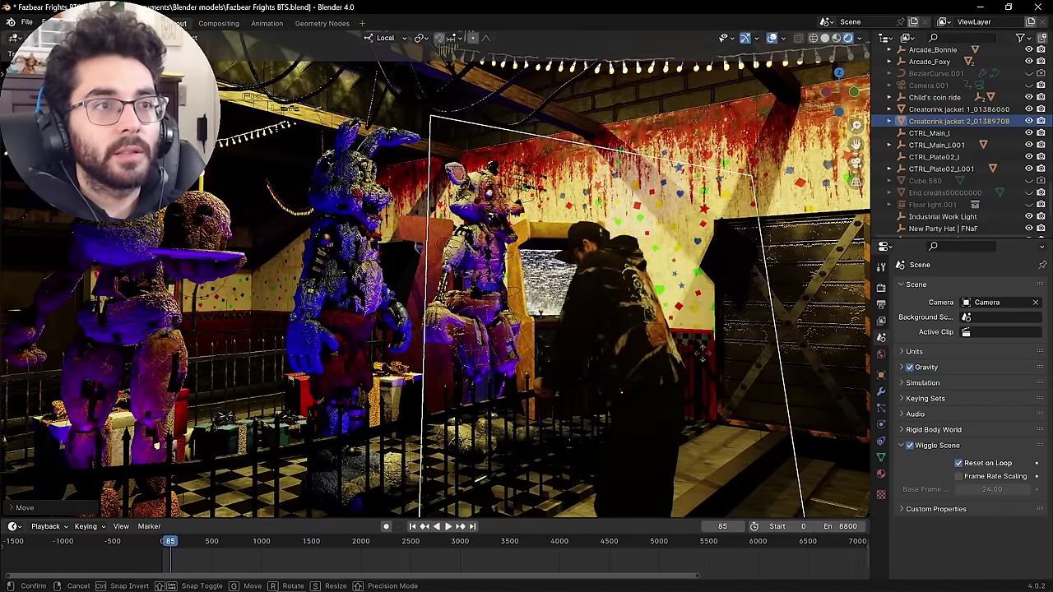
pyautogui.click(694, 374)
pyautogui.moveTo(696, 372); pyautogui.dragTo(616, 370, button='middle')
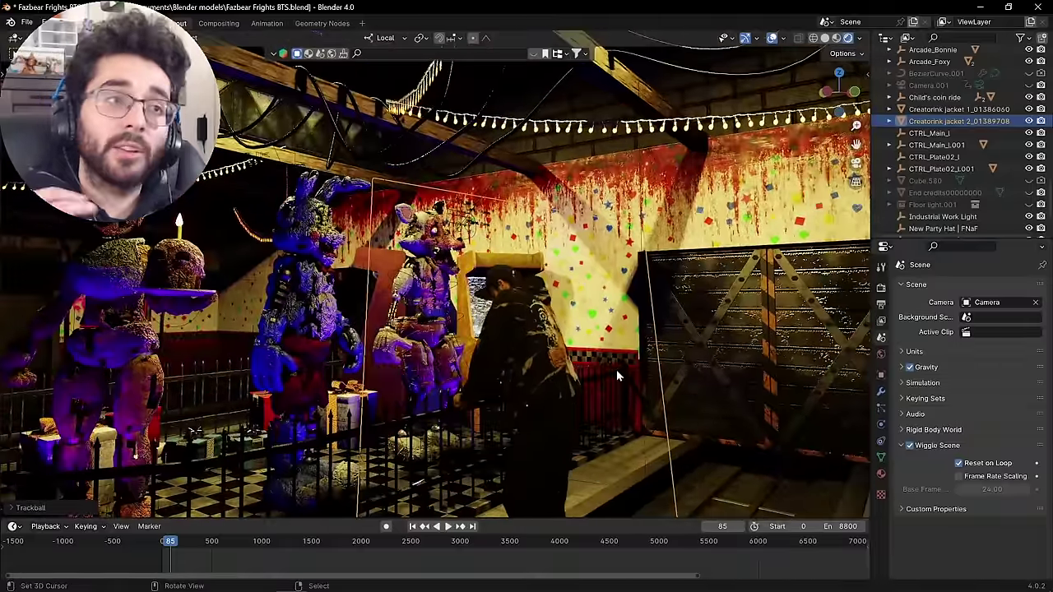
# Select the Creatorink jacket 1 cutout by the rocket ride, rotate it about its local Y axis, and deselect everything.
pyautogui.moveTo(530, 369); pyautogui.dragTo(548, 348, button='middle')
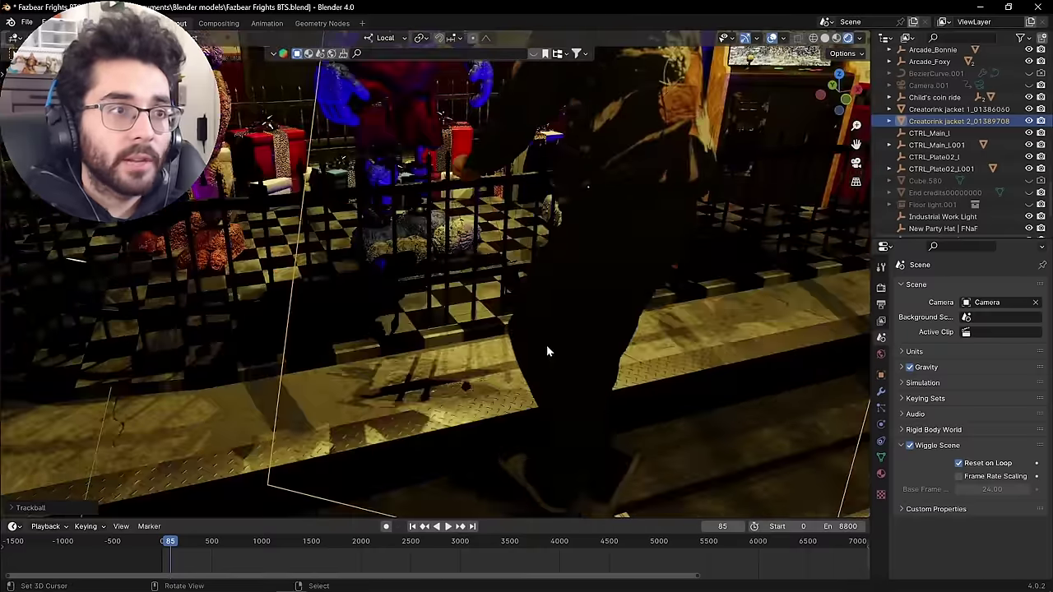
pyautogui.moveTo(596, 395)
pyautogui.mouseDown(button='middle')
pyautogui.moveTo(584, 373)
pyautogui.moveTo(587, 301)
pyautogui.moveTo(489, 367)
pyautogui.moveTo(527, 348)
pyautogui.moveTo(657, 351)
pyautogui.moveTo(634, 364)
pyautogui.moveTo(710, 368)
pyautogui.moveTo(651, 343)
pyautogui.moveTo(587, 365)
pyautogui.moveTo(581, 346)
pyautogui.moveTo(738, 360)
pyautogui.moveTo(423, 372)
pyautogui.moveTo(648, 385)
pyautogui.moveTo(611, 355)
pyautogui.moveTo(589, 383)
pyautogui.mouseUp(button='middle')
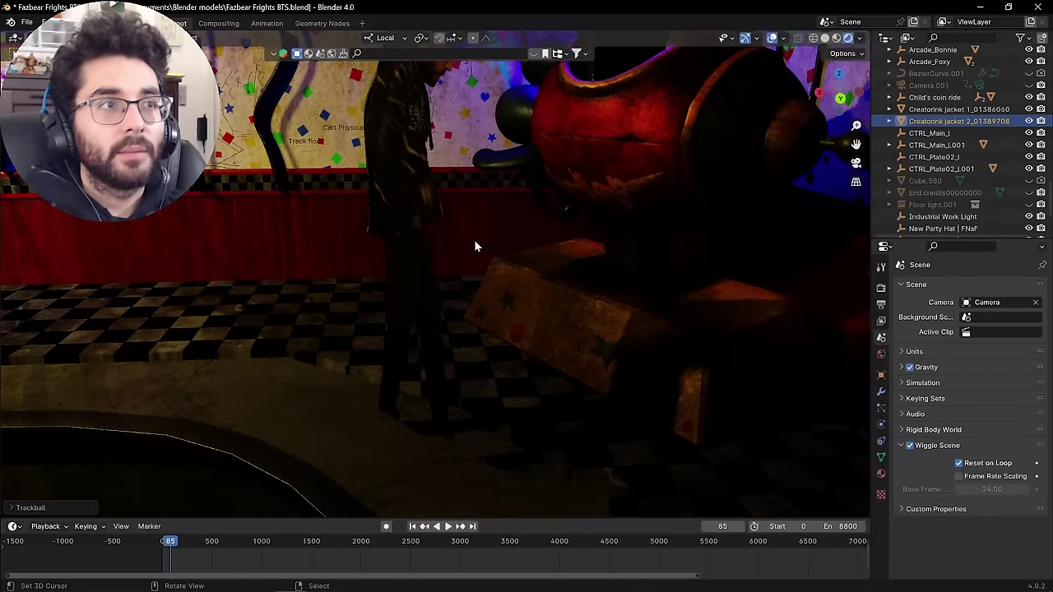
pyautogui.moveTo(475, 246); pyautogui.dragTo(488, 348, button='middle')
pyautogui.click(528, 349)
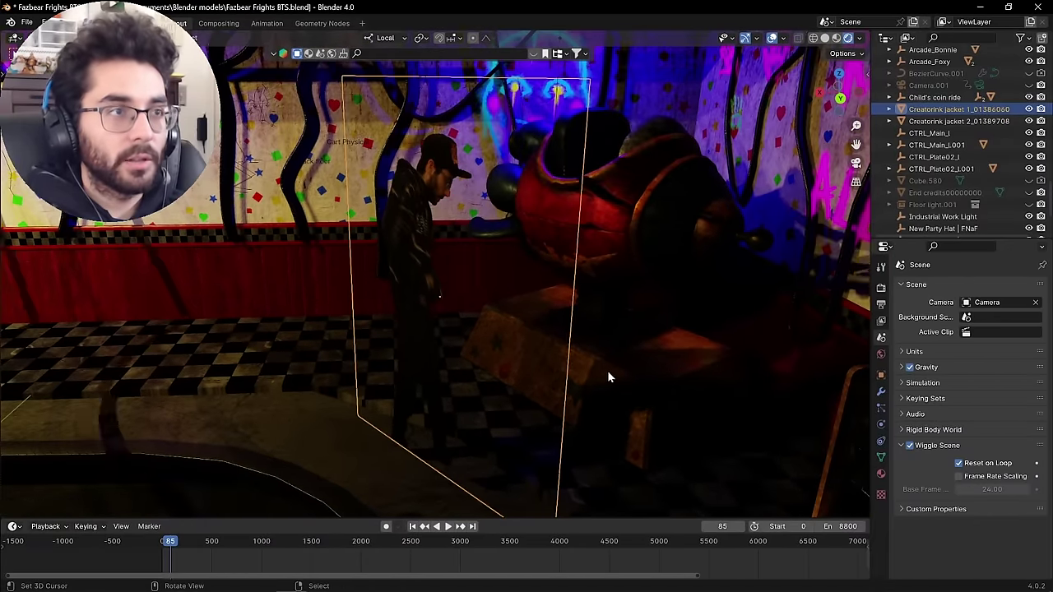
pyautogui.press('g')
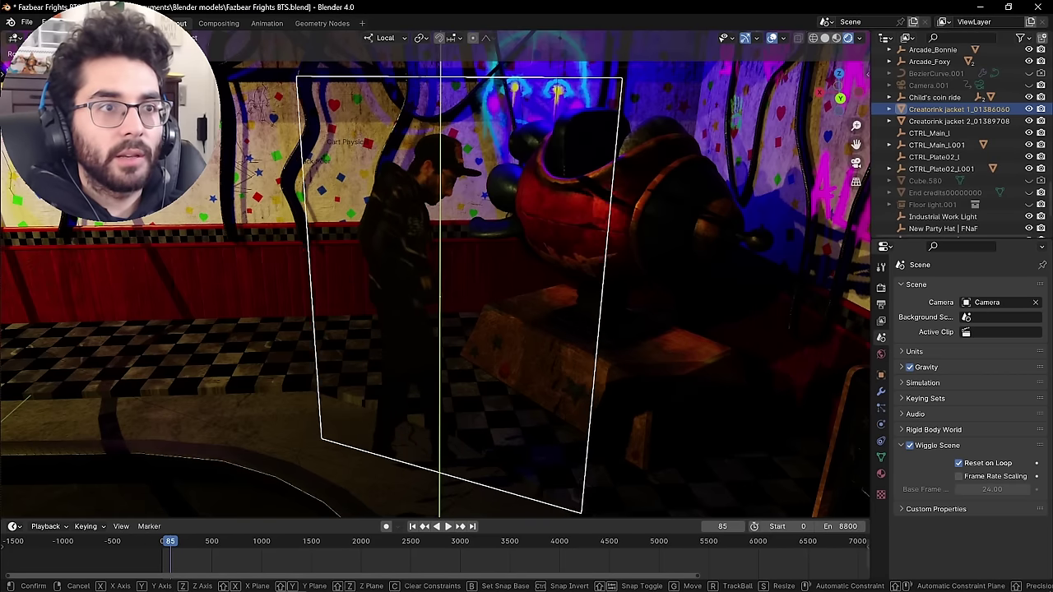
pyautogui.click(500, 348)
pyautogui.moveTo(500, 348); pyautogui.dragTo(506, 324, button='middle')
pyautogui.hotkey('alt', 'a')
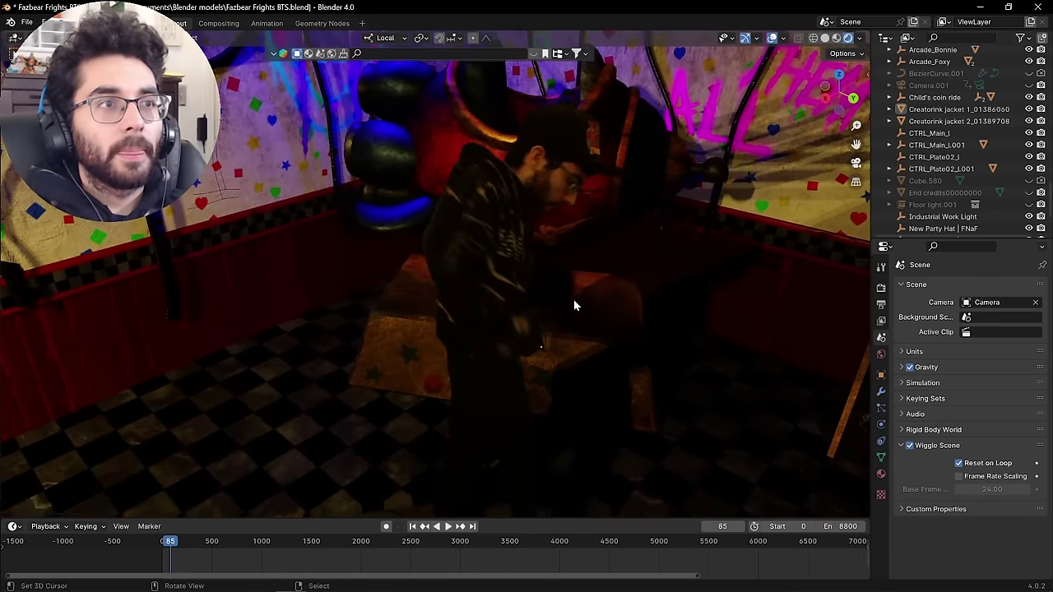
# Look around the Creatorink jacket 2 cutout beside the animatronic stage and wooden doors in rendered shading.
pyautogui.moveTo(573, 299); pyautogui.dragTo(630, 323, button='middle')
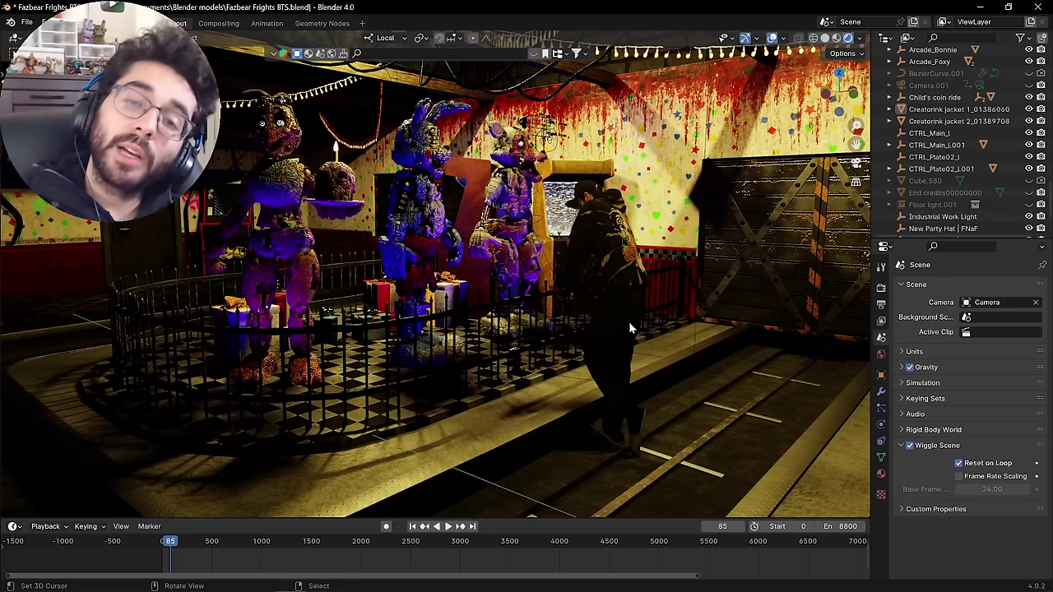
pyautogui.moveTo(629, 324); pyautogui.dragTo(577, 329, button='middle')
pyautogui.moveTo(409, 325); pyautogui.dragTo(658, 332, button='middle')
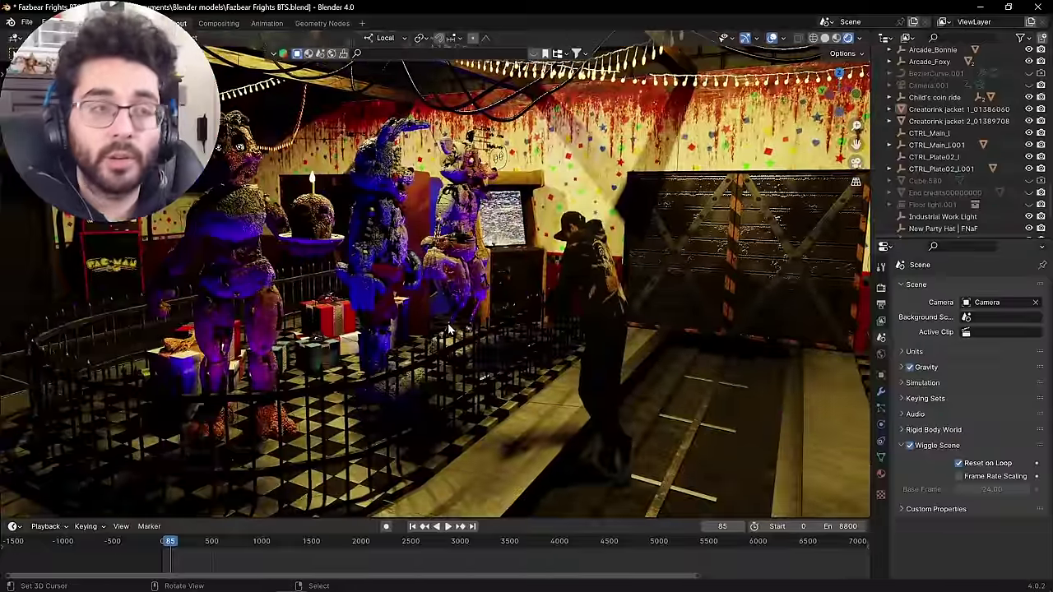
pyautogui.moveTo(450, 332); pyautogui.dragTo(520, 318, button='middle')
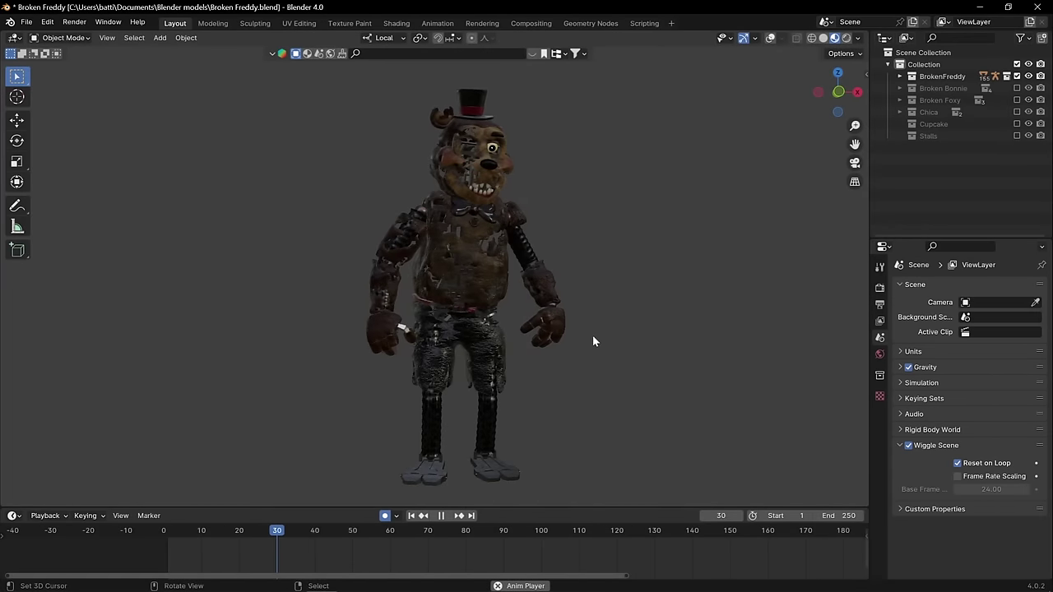
# Show the animated Broken Freddy model in solid shading.
pyautogui.press('z')
pyautogui.click(544, 342)
pyautogui.press('z')
pyautogui.click(704, 339)
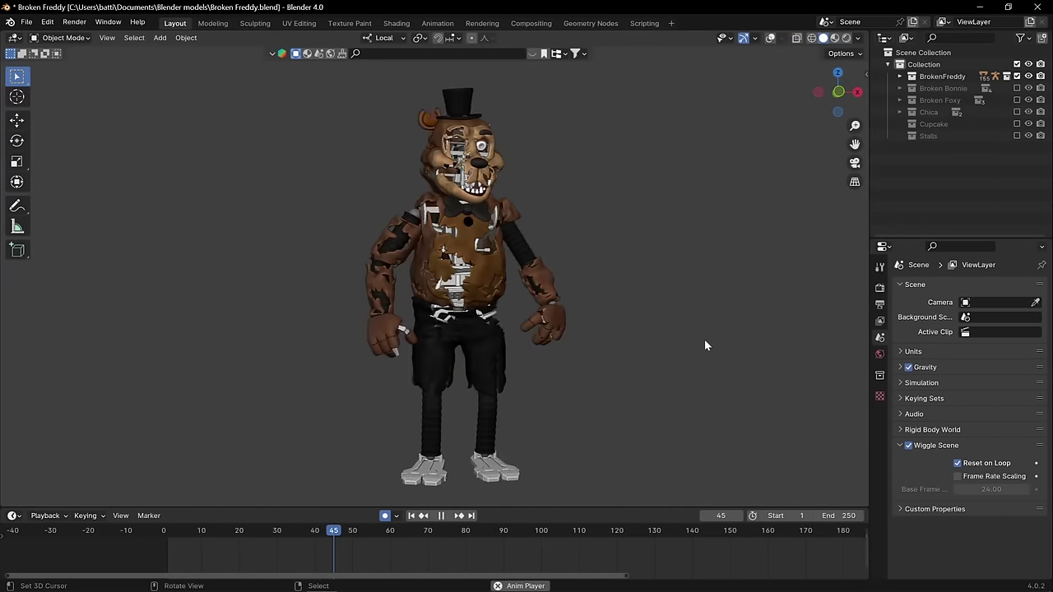
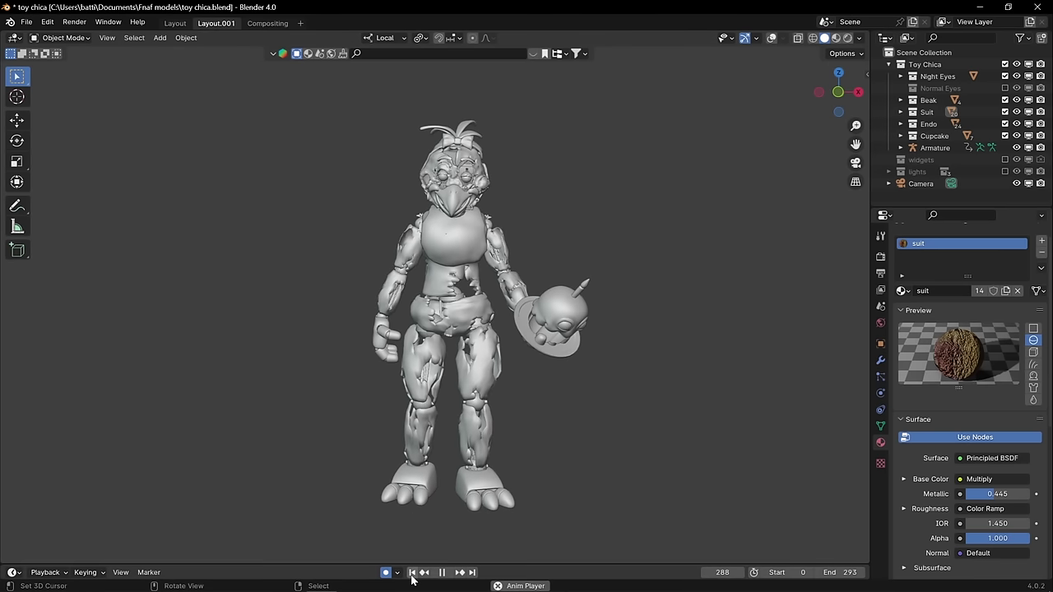
# Switch the Toy Chica model to material preview, stop its playback and inspect it up close and at full length.
pyautogui.press('z')
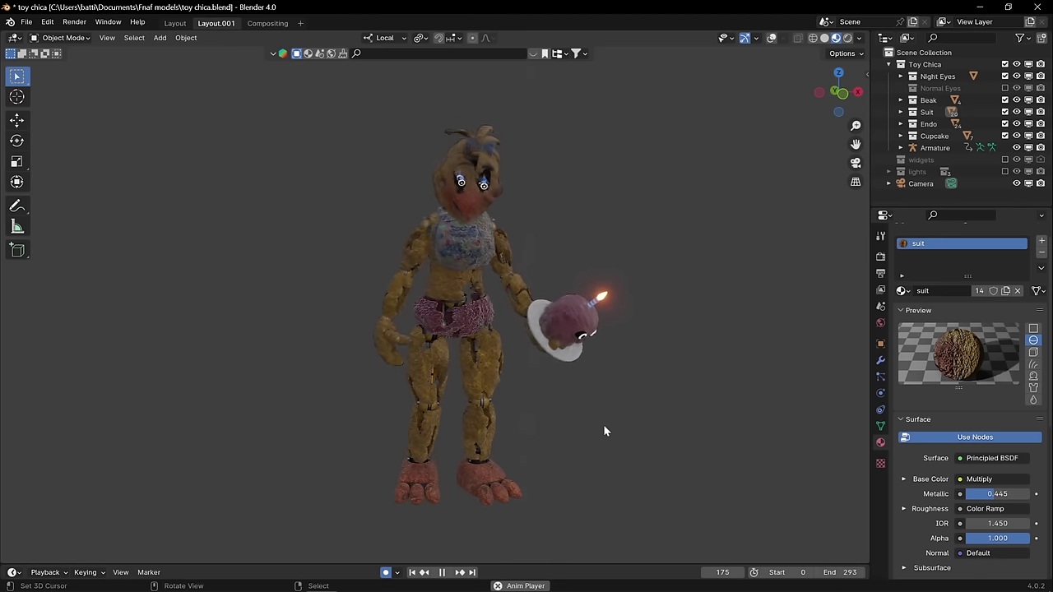
pyautogui.press('space')
pyautogui.scroll(4, 568, 345)
pyautogui.keyDown('shift'); pyautogui.moveTo(535, 234); pyautogui.dragTo(494, 340, button='middle'); pyautogui.keyUp('shift')
pyautogui.scroll(2, 525, 378)
pyautogui.scroll(-4, 494, 345)
pyautogui.scroll(-2, 492, 377)
pyautogui.keyDown('shift'); pyautogui.moveTo(493, 419); pyautogui.dragTo(512, 370, button='middle'); pyautogui.keyUp('shift')
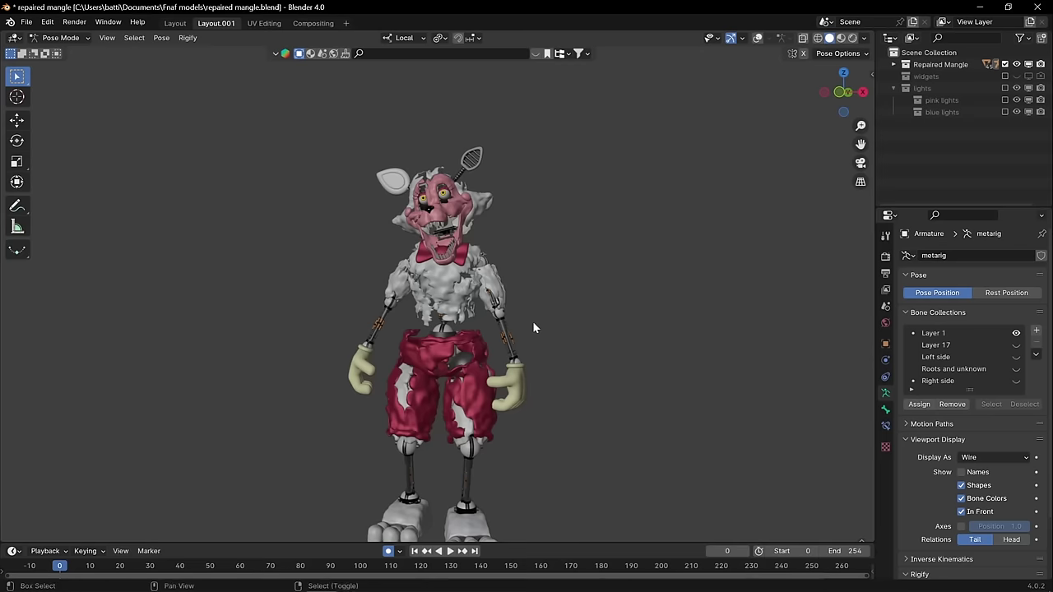
# Examine the repaired Mangle model from several angles while its animation plays, and stop the playback.
pyautogui.moveTo(534, 329); pyautogui.dragTo(575, 307, button='middle')
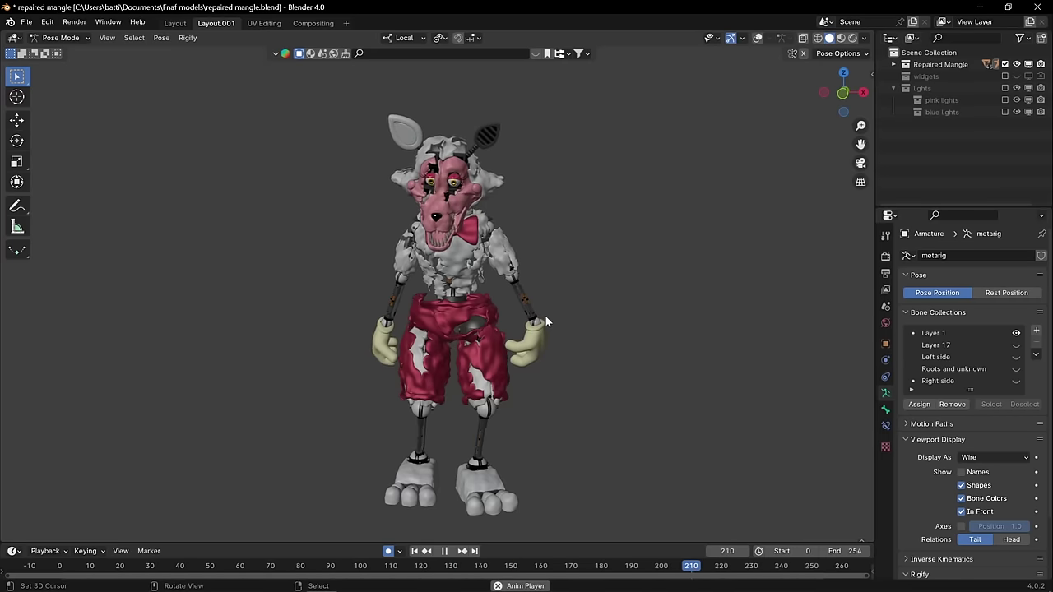
pyautogui.moveTo(568, 362); pyautogui.dragTo(534, 326, button='middle')
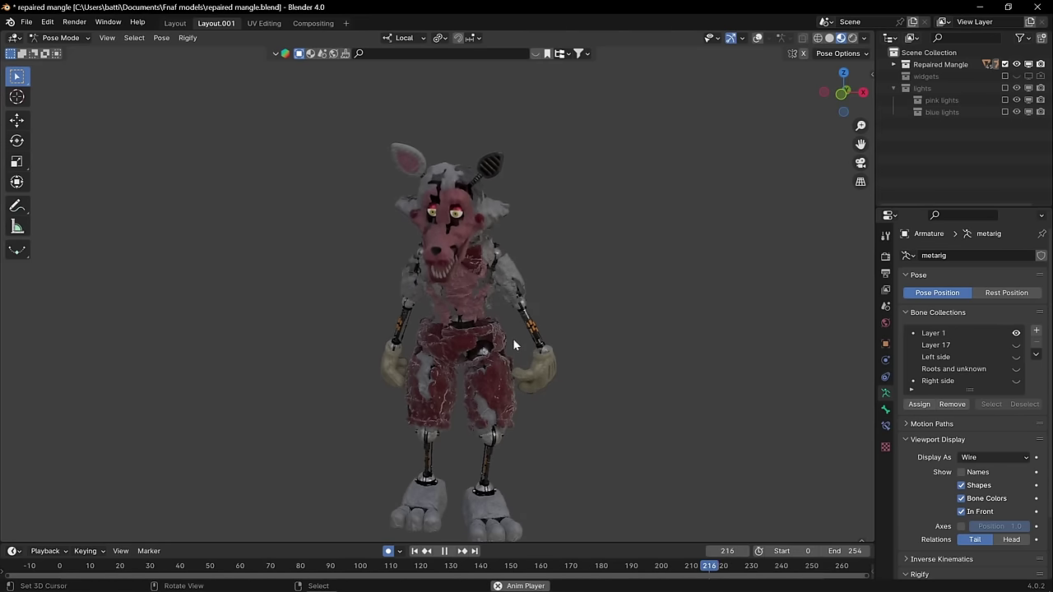
pyautogui.press('space')
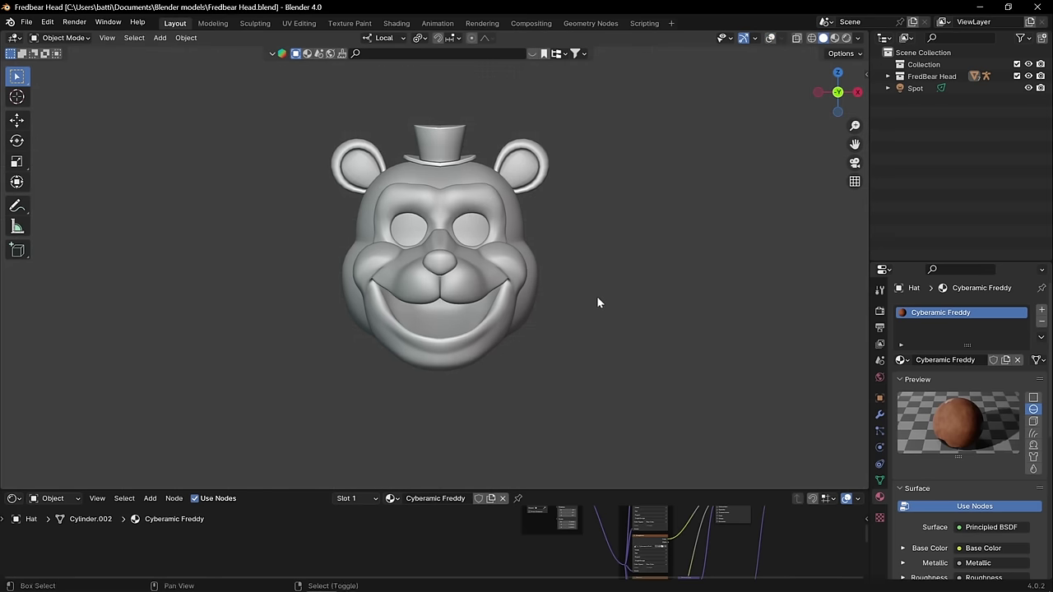
# Enlarge the 3D view over the shader editor and examine the Fredbear head up close in rendered shading.
pyautogui.scroll(3, 609, 330)
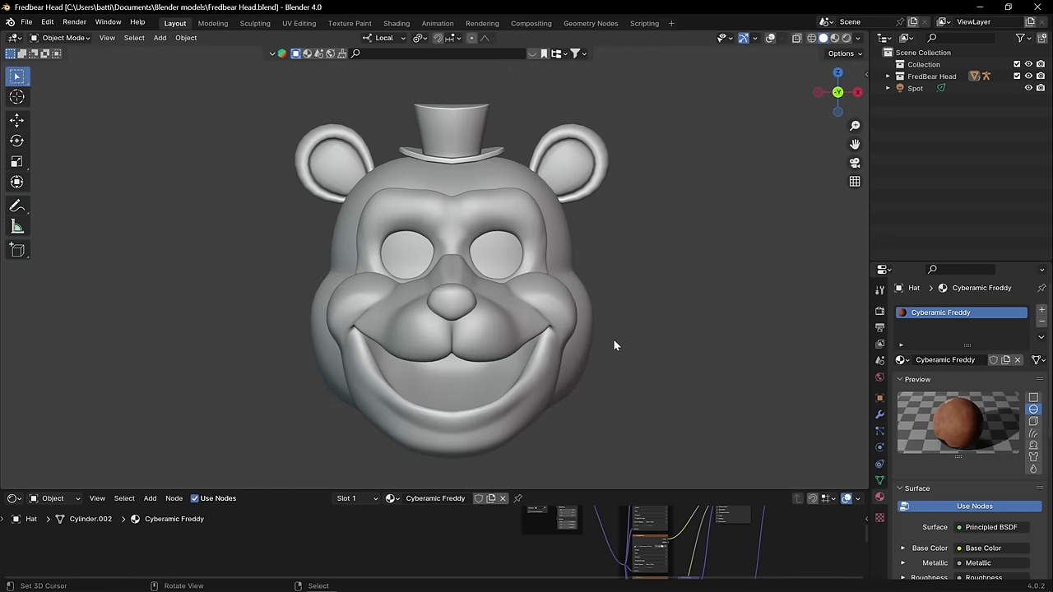
pyautogui.moveTo(583, 359)
pyautogui.mouseDown(button='middle')
pyautogui.moveTo(578, 349)
pyautogui.moveTo(763, 346)
pyautogui.moveTo(539, 297)
pyautogui.moveTo(678, 301)
pyautogui.moveTo(553, 304)
pyautogui.moveTo(631, 322)
pyautogui.moveTo(652, 351)
pyautogui.moveTo(634, 380)
pyautogui.moveTo(613, 343)
pyautogui.moveTo(588, 333)
pyautogui.mouseUp(button='middle')
pyautogui.press('z')
pyautogui.scroll(-1, 564, 326)
pyautogui.scroll(1, 526, 318)
pyautogui.moveTo(528, 318); pyautogui.dragTo(605, 347, button='middle')
pyautogui.moveTo(631, 492); pyautogui.dragTo(631, 567)
pyautogui.moveTo(618, 470); pyautogui.dragTo(559, 299, button='middle')
pyautogui.click(582, 196)
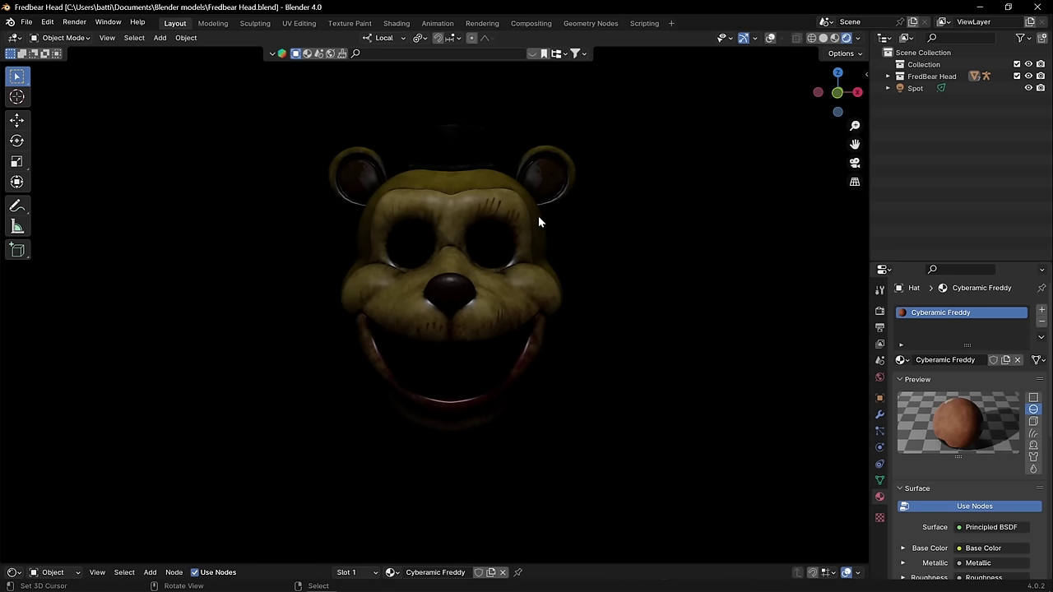
pyautogui.scroll(1, 538, 182)
pyautogui.scroll(3, 540, 218)
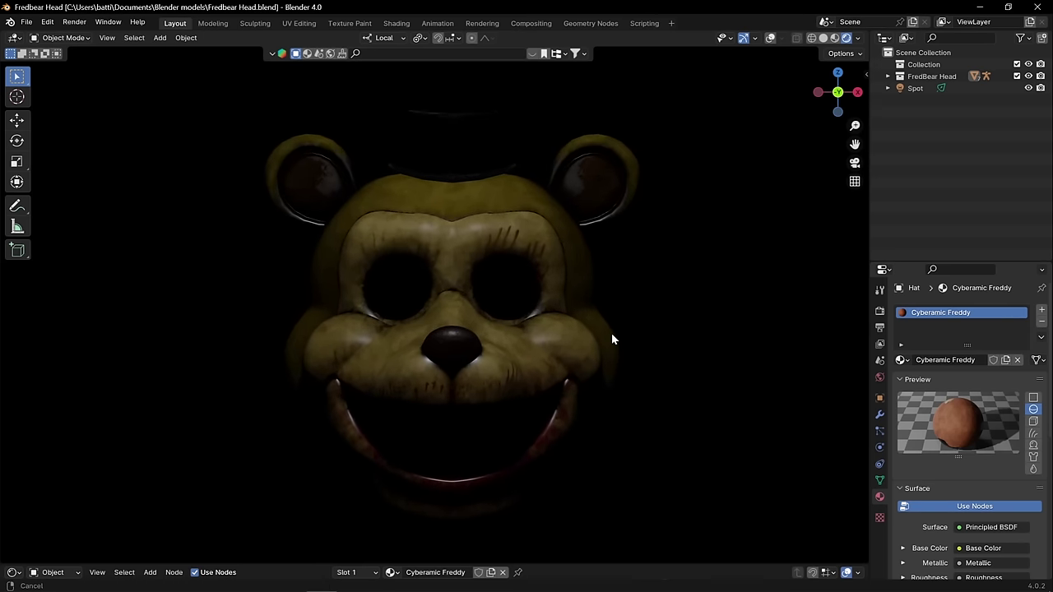
# Enter pose mode on the Fredbear head's armature and test the jaw bone's rotation about its local X axis, hiding the overlays.
pyautogui.click(771, 39)
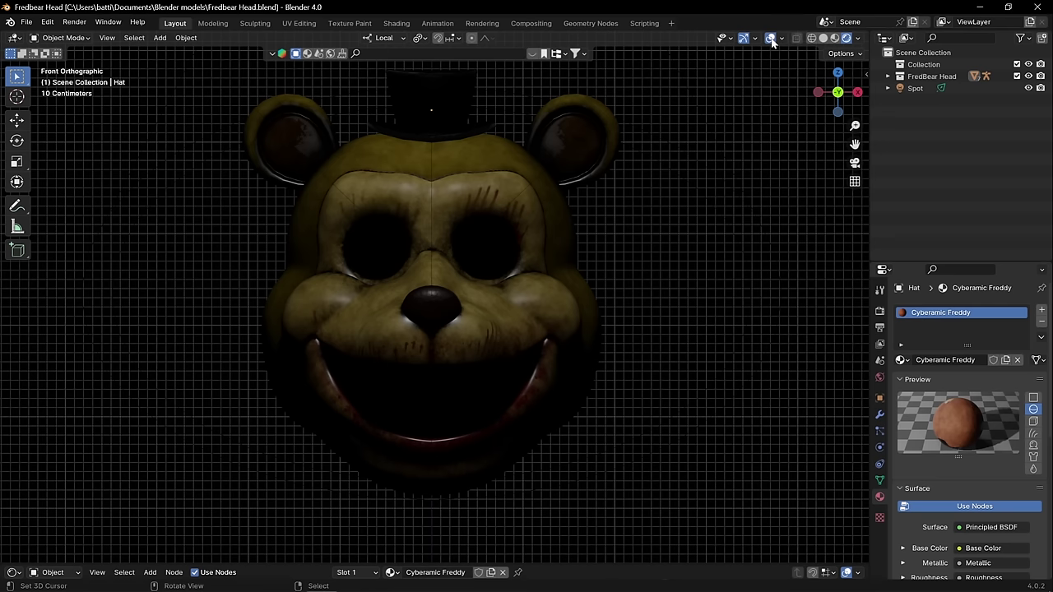
pyautogui.click(426, 404)
pyautogui.hotkey('ctrl', 'Tab')
pyautogui.press('r')
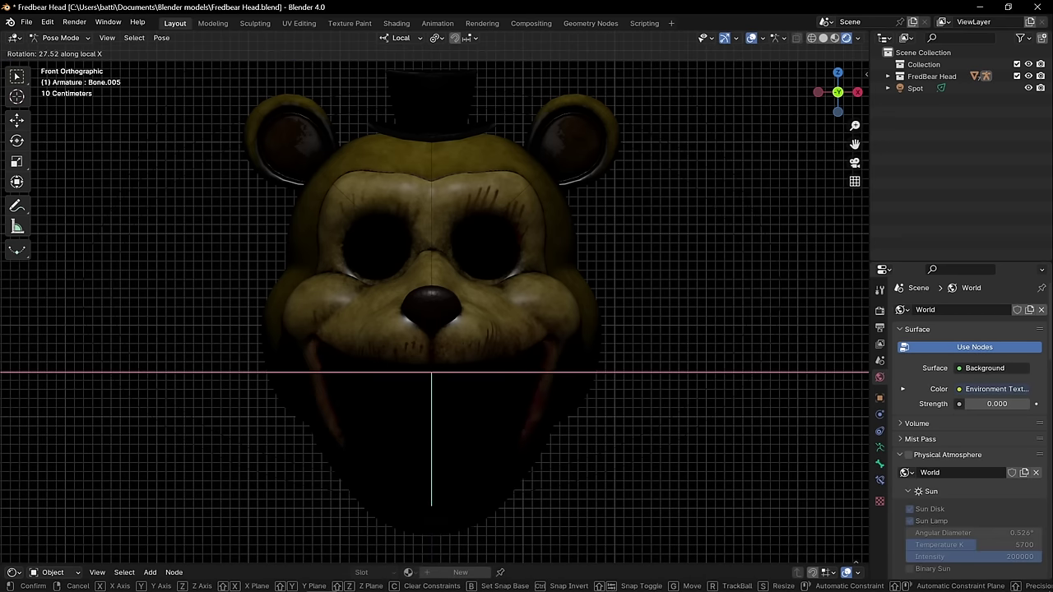
pyautogui.rightClick(693, 151)
pyautogui.click(751, 39)
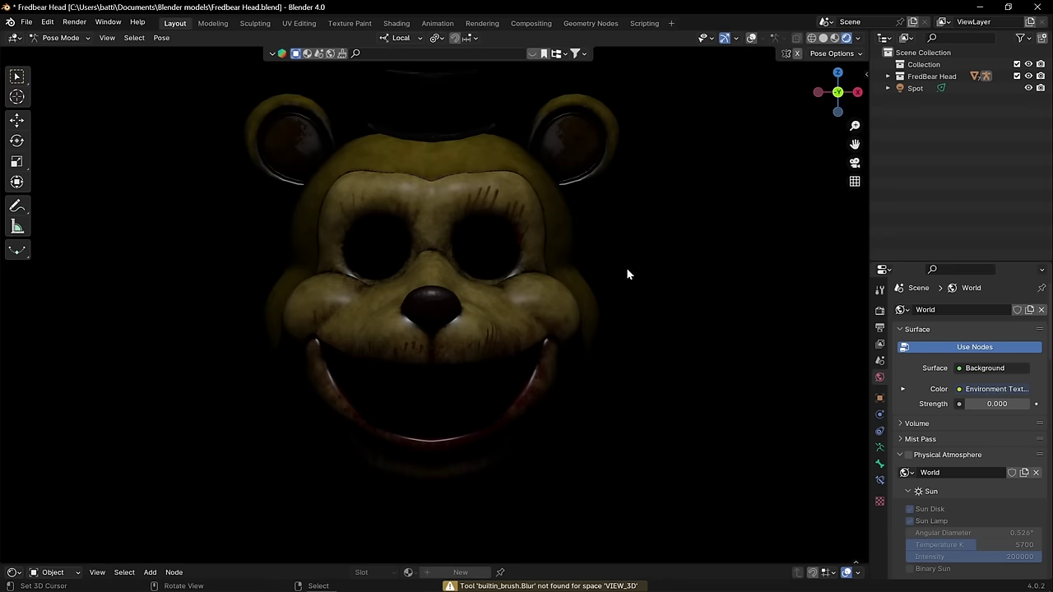
pyautogui.press('r')
pyautogui.press('r')
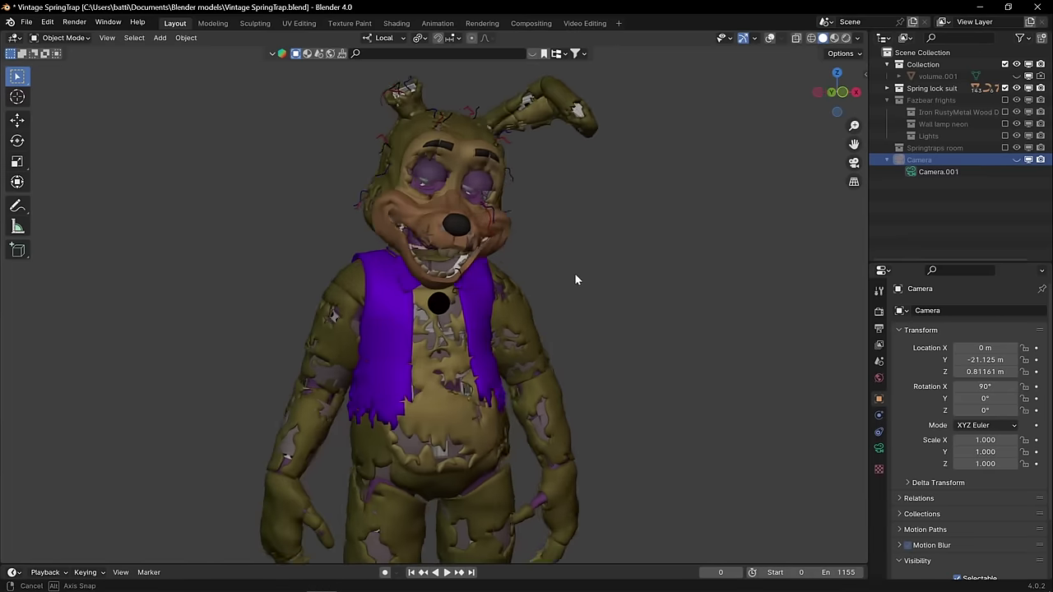
# Switch the Vintage SpringTrap model to material preview and inspect its back, its face and the full body.
pyautogui.moveTo(576, 277)
pyautogui.mouseDown(button='middle')
pyautogui.moveTo(517, 211)
pyautogui.moveTo(625, 282)
pyautogui.moveTo(527, 248)
pyautogui.moveTo(506, 228)
pyautogui.moveTo(550, 228)
pyautogui.moveTo(544, 296)
pyautogui.moveTo(550, 270)
pyautogui.moveTo(676, 284)
pyautogui.moveTo(491, 311)
pyautogui.moveTo(595, 305)
pyautogui.moveTo(602, 259)
pyautogui.mouseUp(button='middle')
pyautogui.press('z')
pyautogui.click(567, 399)
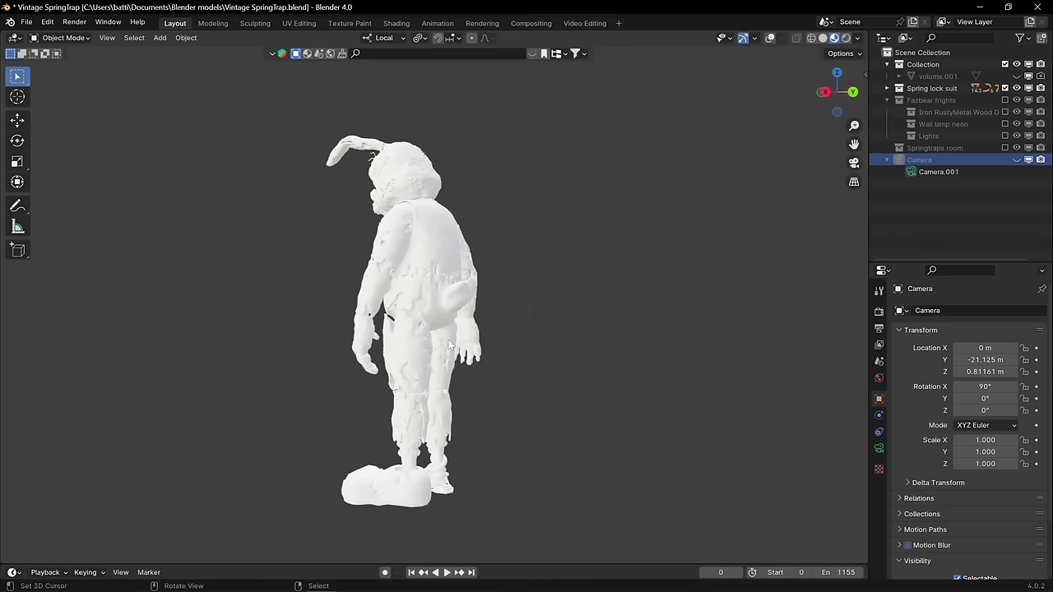
pyautogui.moveTo(485, 332); pyautogui.dragTo(569, 327, button='middle')
pyautogui.scroll(5, 491, 350)
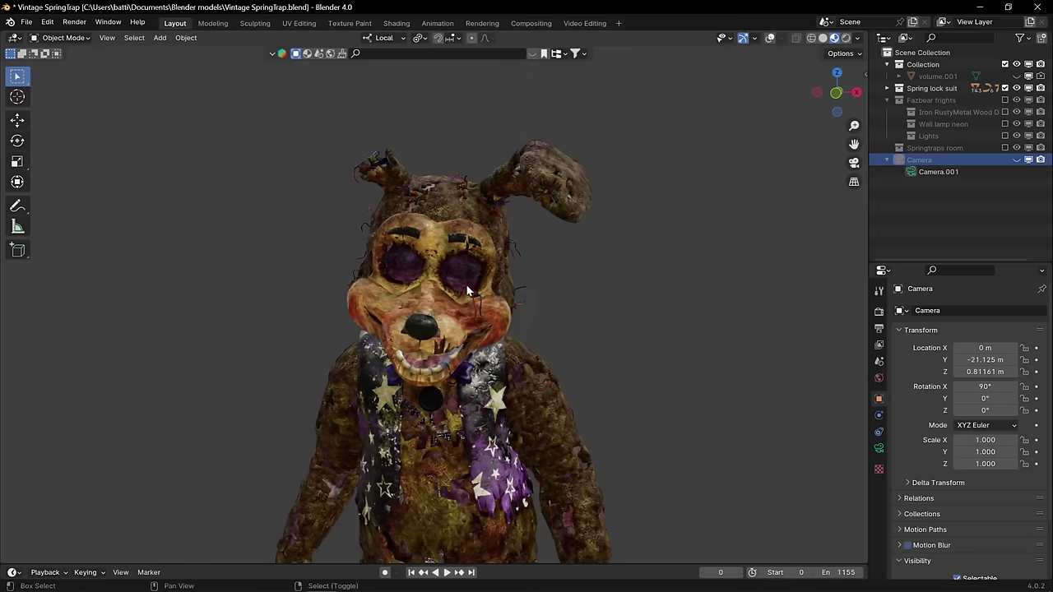
pyautogui.scroll(3, 488, 356)
pyautogui.keyDown('shift'); pyautogui.moveTo(467, 286); pyautogui.dragTo(520, 307, button='middle'); pyautogui.keyUp('shift')
pyautogui.scroll(-10, 546, 308)
pyautogui.scroll(-3, 519, 301)
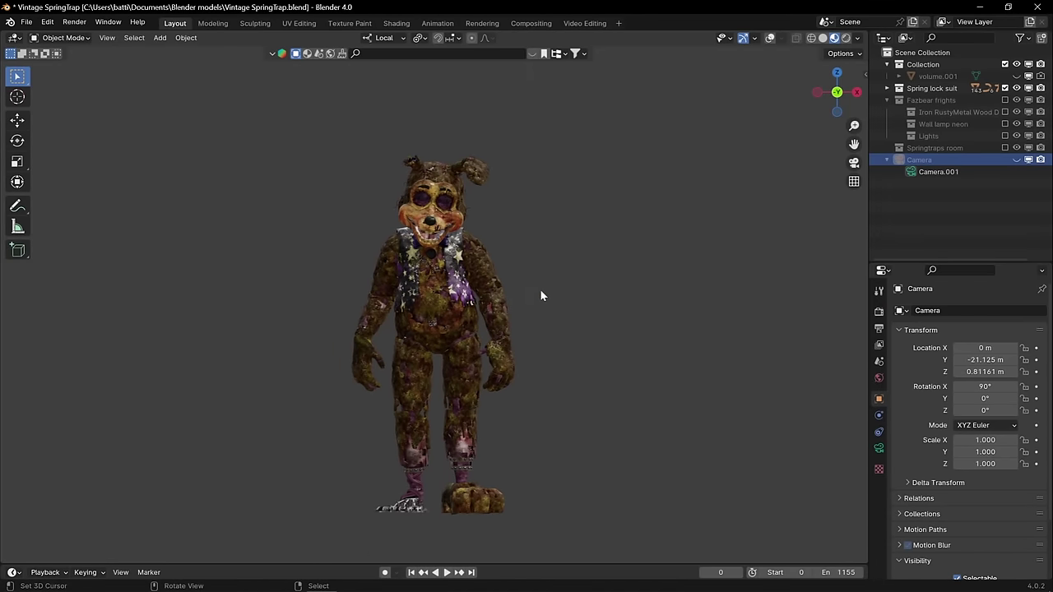
# Exclude only the Costume collection of the Spring lock suit and examine the exoskeleton underneath.
pyautogui.click(1006, 88)
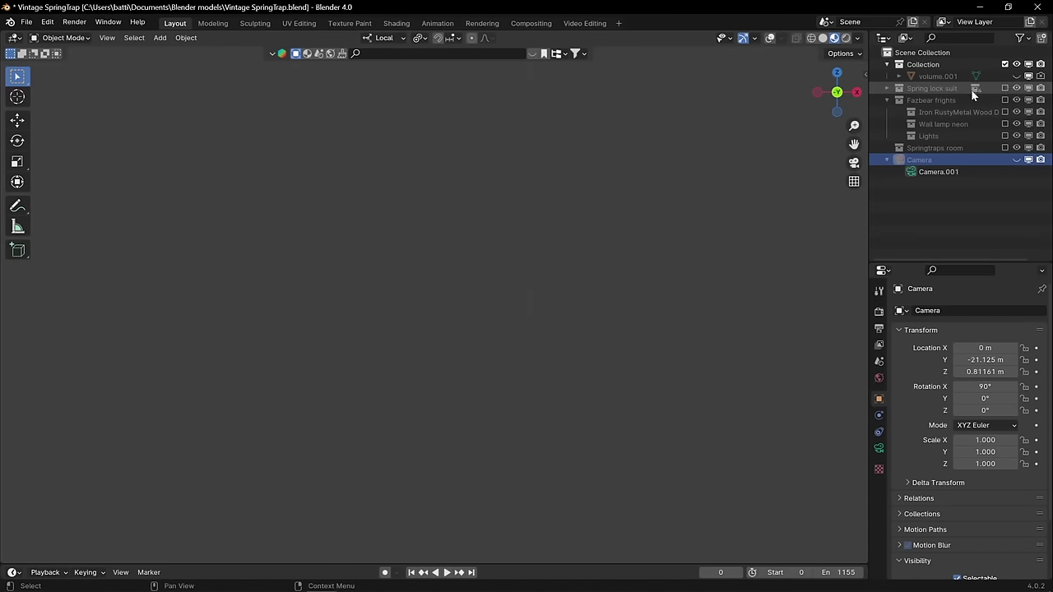
pyautogui.hotkey('ctrl', 'z')
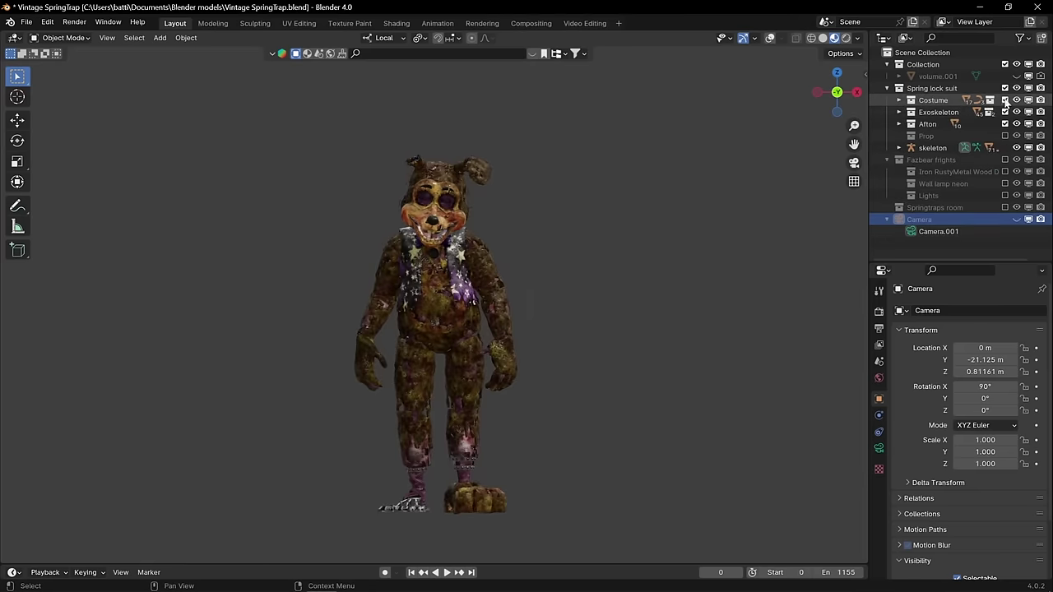
pyautogui.click(1004, 100)
pyautogui.scroll(6, 520, 179)
pyautogui.moveTo(566, 333); pyautogui.dragTo(533, 303, button='middle')
pyautogui.scroll(-5, 532, 305)
pyautogui.moveTo(506, 411)
pyautogui.keyDown('shift'); pyautogui.mouseDown(button='middle')
pyautogui.moveTo(495, 326)
pyautogui.moveTo(510, 368)
pyautogui.moveTo(488, 361)
pyautogui.moveTo(581, 381)
pyautogui.moveTo(490, 375)
pyautogui.moveTo(203, 398)
pyautogui.moveTo(510, 393)
pyautogui.mouseUp(button='middle'); pyautogui.keyUp('shift')
# Exclude the Exoskeleton collection and look closely at the Afton body inside the suit.
pyautogui.click(1005, 112)
pyautogui.scroll(6, 554, 260)
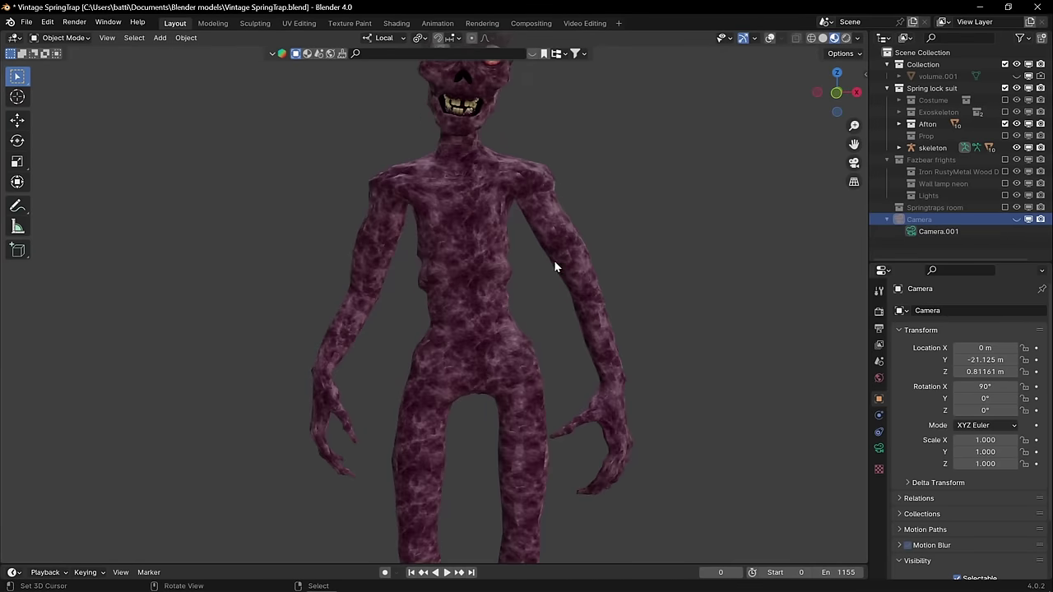
pyautogui.moveTo(557, 362); pyautogui.dragTo(586, 327, button='middle')
# Re-enable the Exoskeleton collection, exclude its Shell and inspect the springlock mechanism around Afton's head and torso.
pyautogui.click(1005, 112)
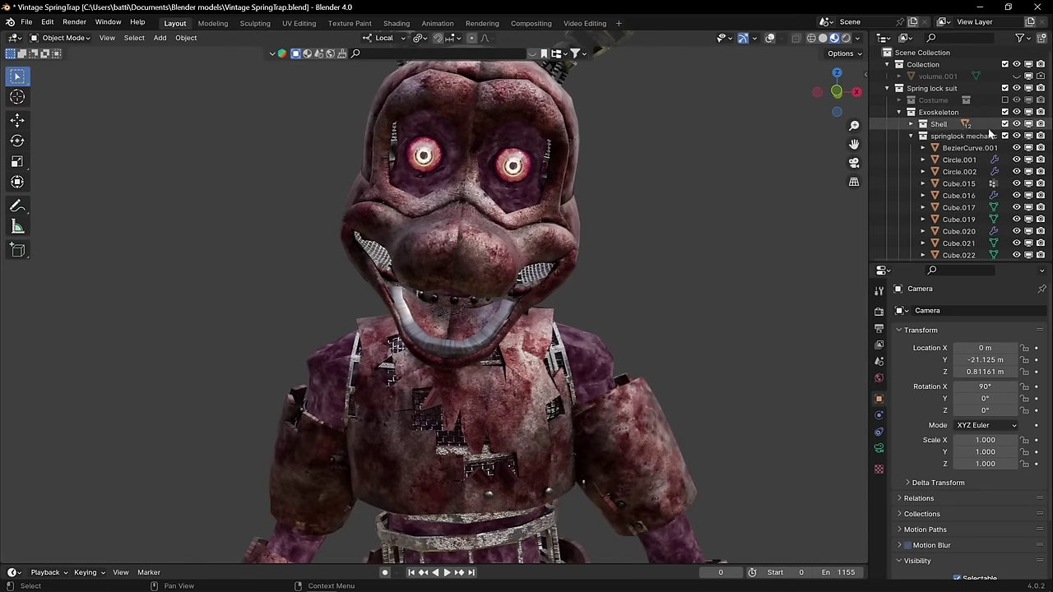
pyautogui.click(911, 136)
pyautogui.click(1004, 124)
pyautogui.scroll(-6, 510, 314)
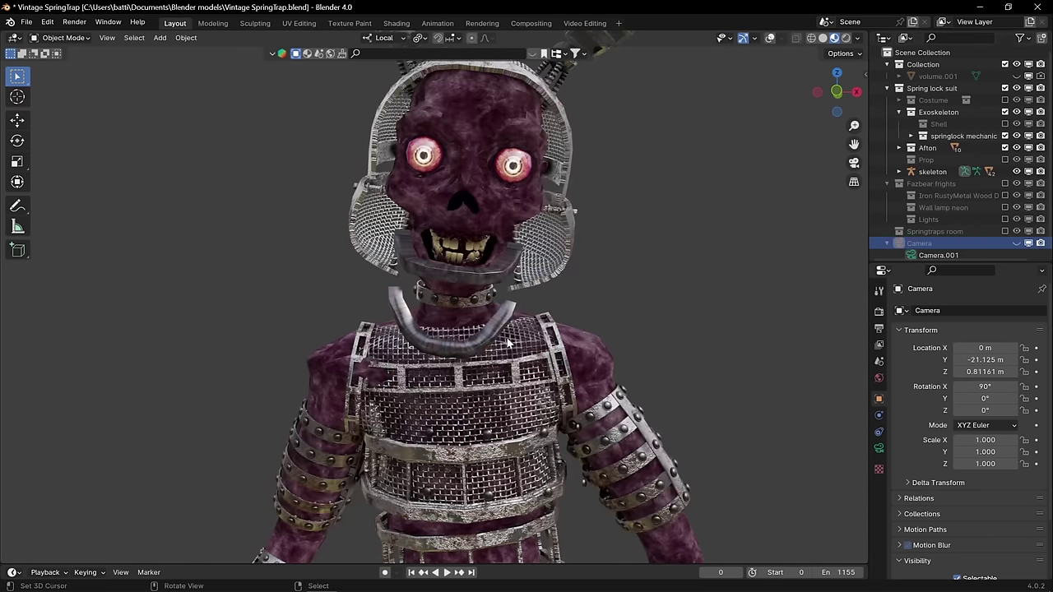
pyautogui.scroll(3, 510, 315)
pyautogui.moveTo(512, 334); pyautogui.dragTo(527, 379, button='middle')
pyautogui.scroll(4, 532, 329)
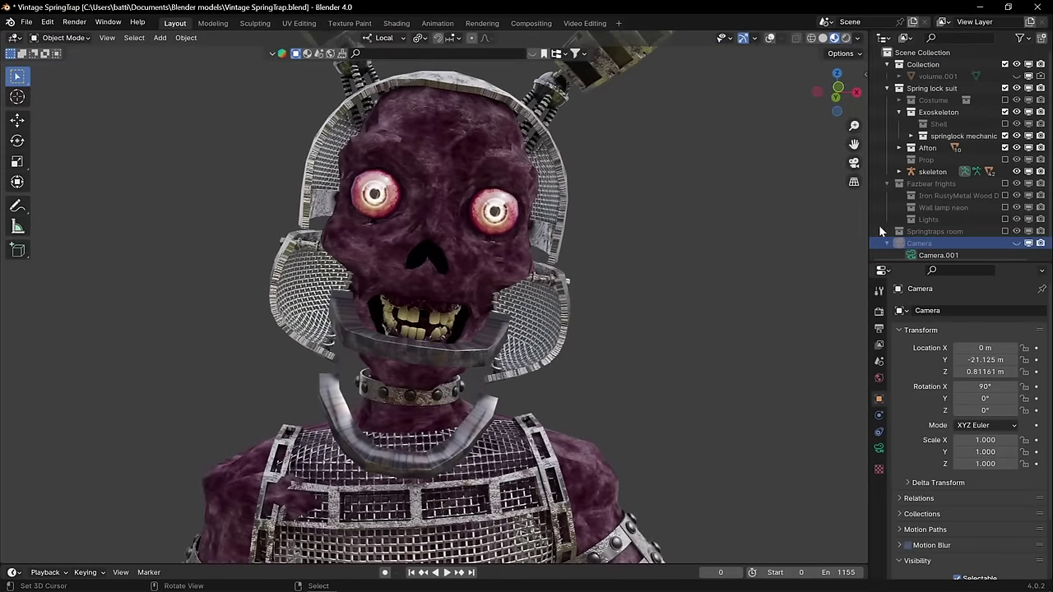
# Exclude the springlock mechanic collection and examine the bare Afton body from the legs and hands up to the face.
pyautogui.click(1005, 136)
pyautogui.scroll(-6, 500, 411)
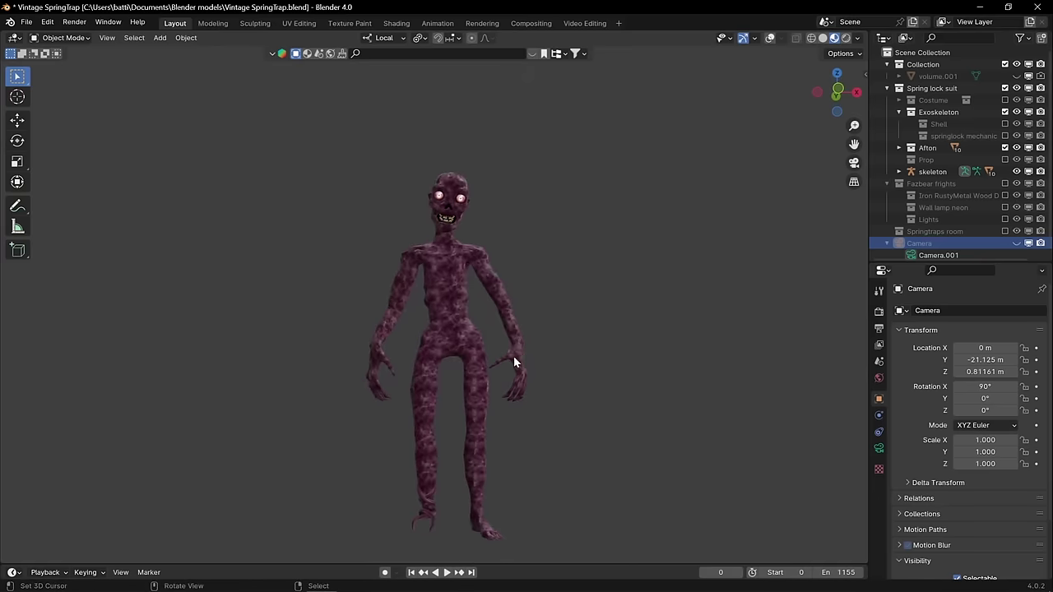
pyautogui.moveTo(514, 357); pyautogui.dragTo(543, 274, button='middle')
pyautogui.keyDown('shift'); pyautogui.moveTo(521, 436); pyautogui.dragTo(526, 365, button='middle'); pyautogui.keyUp('shift')
pyautogui.scroll(2, 496, 352)
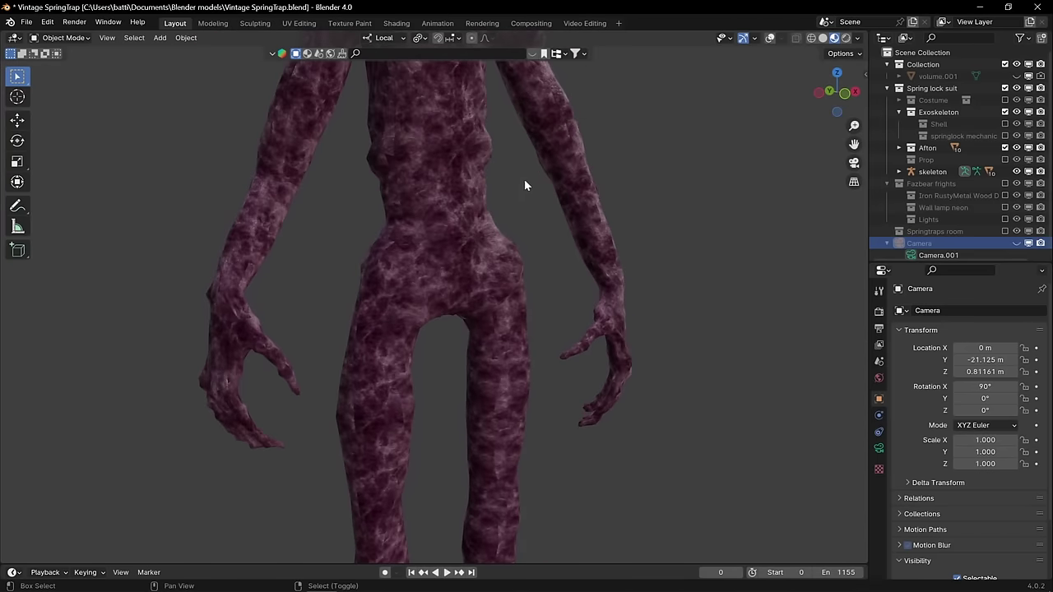
pyautogui.moveTo(524, 179); pyautogui.dragTo(531, 358, button='middle')
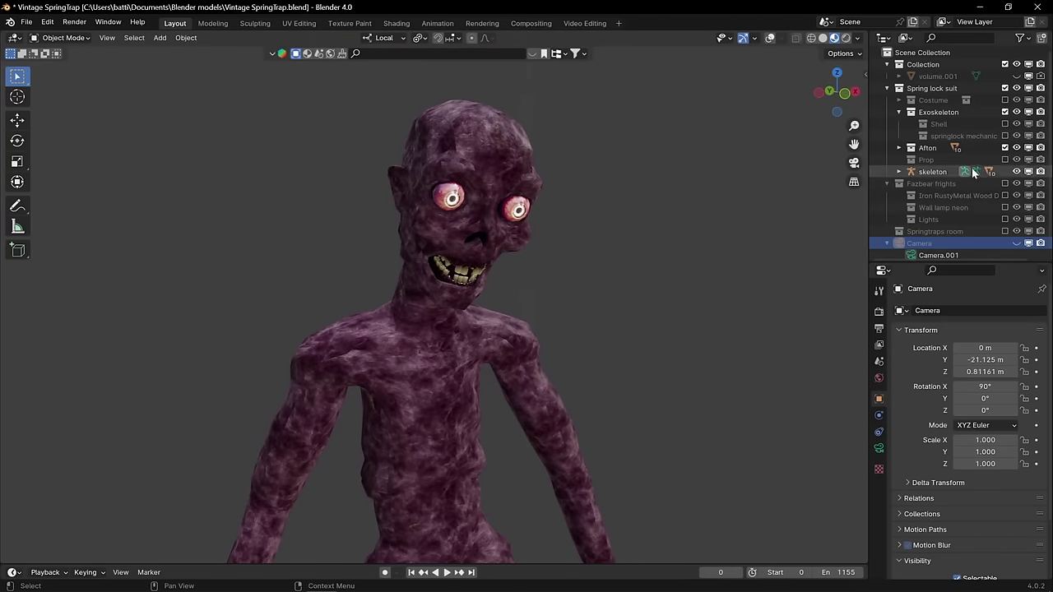
# Re-enable the springlock mechanic and Shell collections of the exoskeleton.
pyautogui.click(1005, 136)
pyautogui.click(1005, 123)
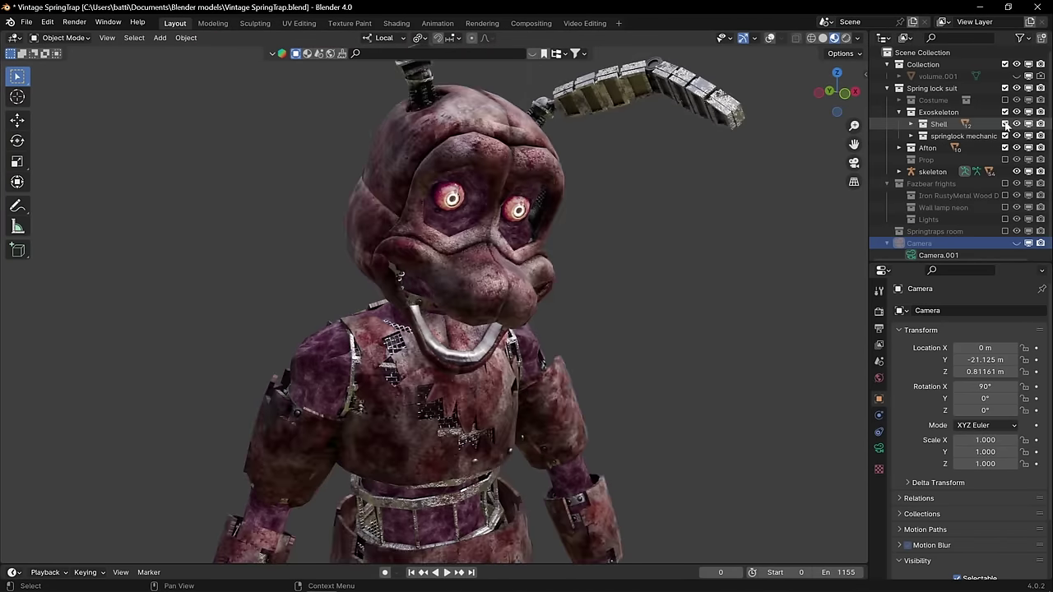
# Re-enable the Costume collection of the spring lock suit and view the complete Vintage SpringTrap model from head to feet.
pyautogui.click(1004, 100)
pyautogui.scroll(-5, 521, 341)
pyautogui.scroll(7, 520, 341)
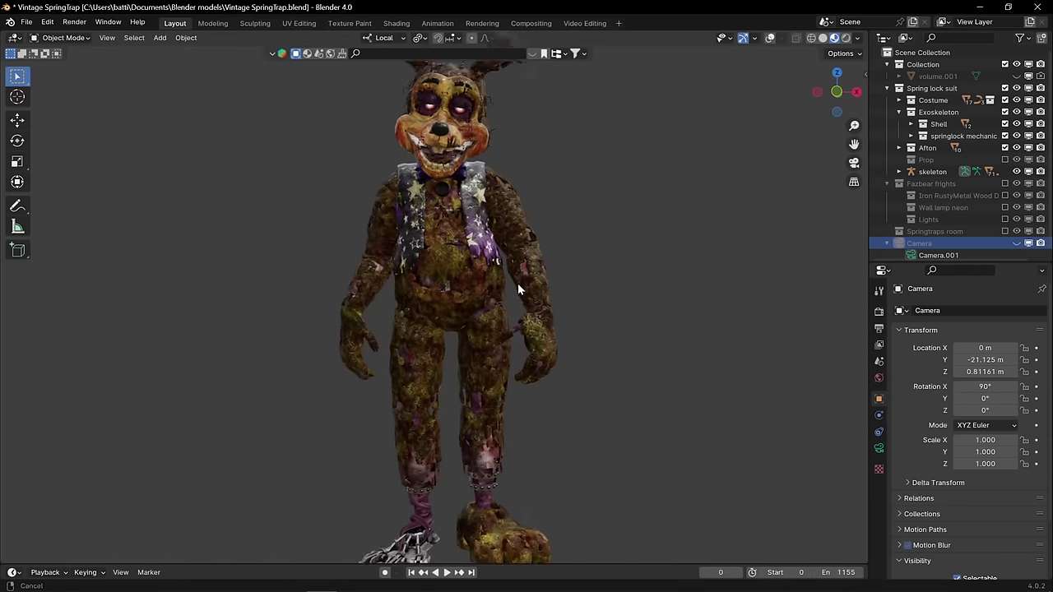
pyautogui.scroll(3, 513, 215)
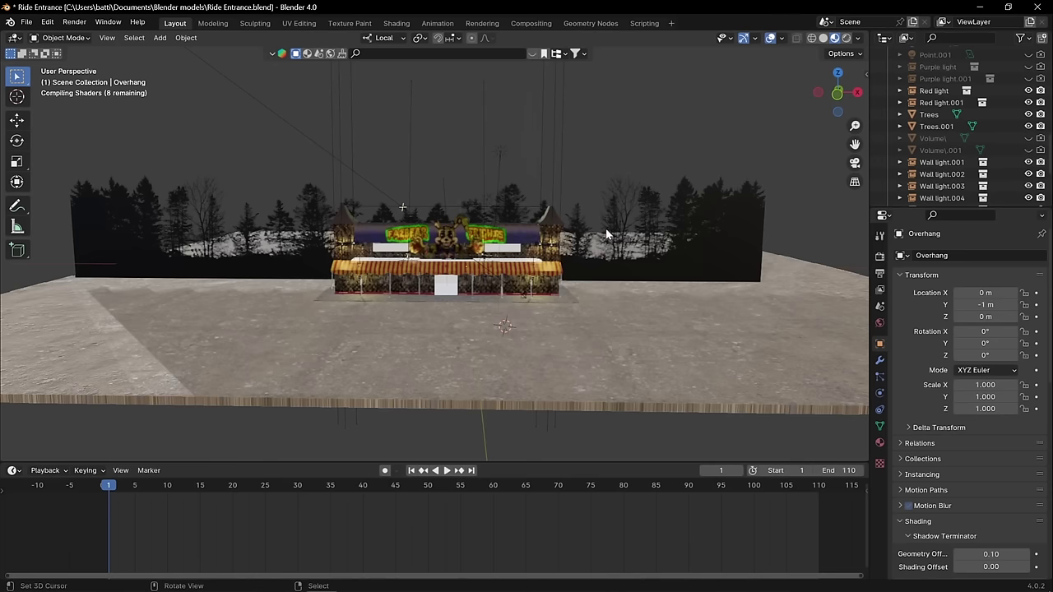
# Examine the Ride Entrance building's exterior, covering the Fazbear Frights signs, the rabbit cutout, the striped awning and the walls.
pyautogui.scroll(6, 526, 308)
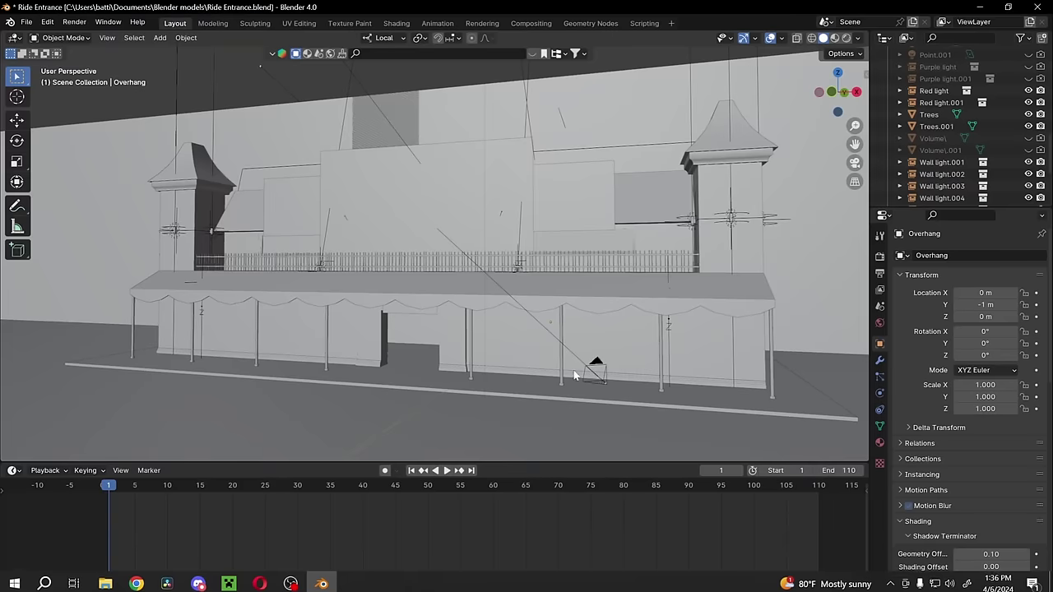
pyautogui.moveTo(571, 369)
pyautogui.mouseDown(button='middle')
pyautogui.moveTo(604, 370)
pyautogui.moveTo(545, 370)
pyautogui.moveTo(537, 296)
pyautogui.mouseUp(button='middle')
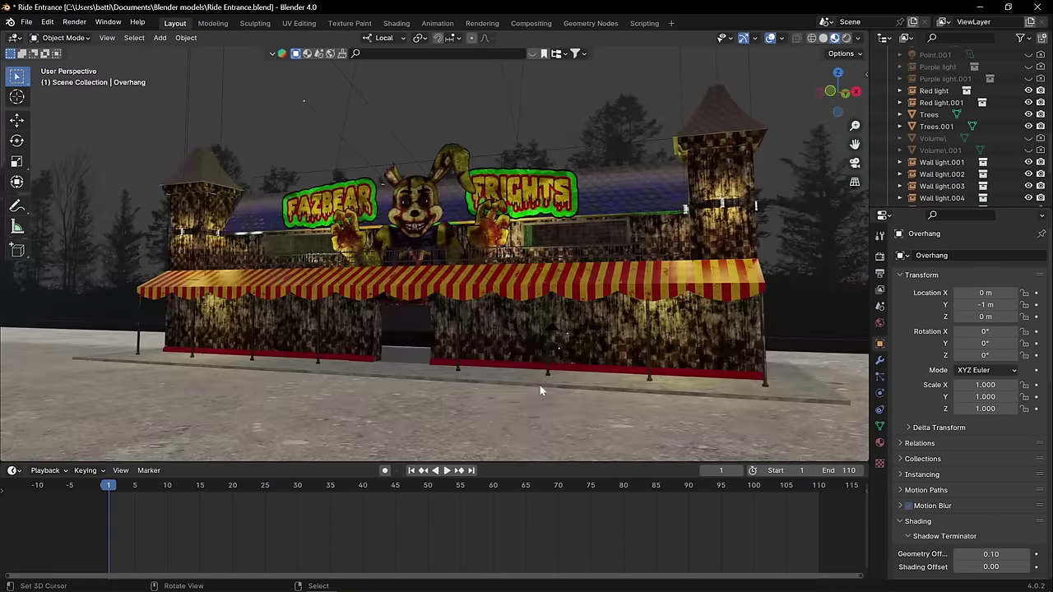
pyautogui.moveTo(540, 386); pyautogui.dragTo(555, 318, button='middle')
pyautogui.scroll(3, 546, 258)
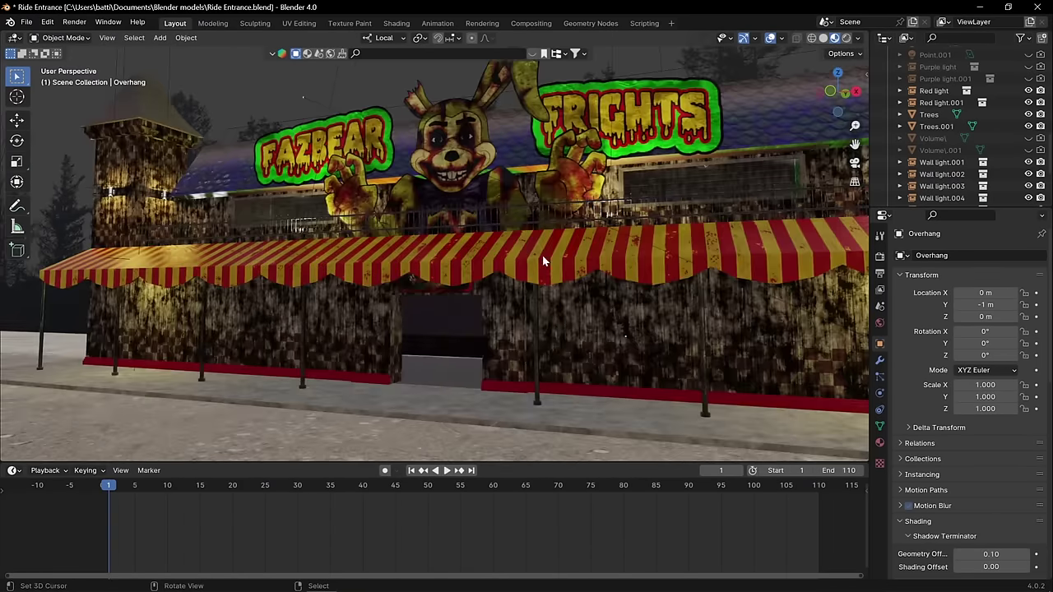
pyautogui.moveTo(545, 259); pyautogui.dragTo(526, 296, button='middle')
pyautogui.scroll(3, 558, 317)
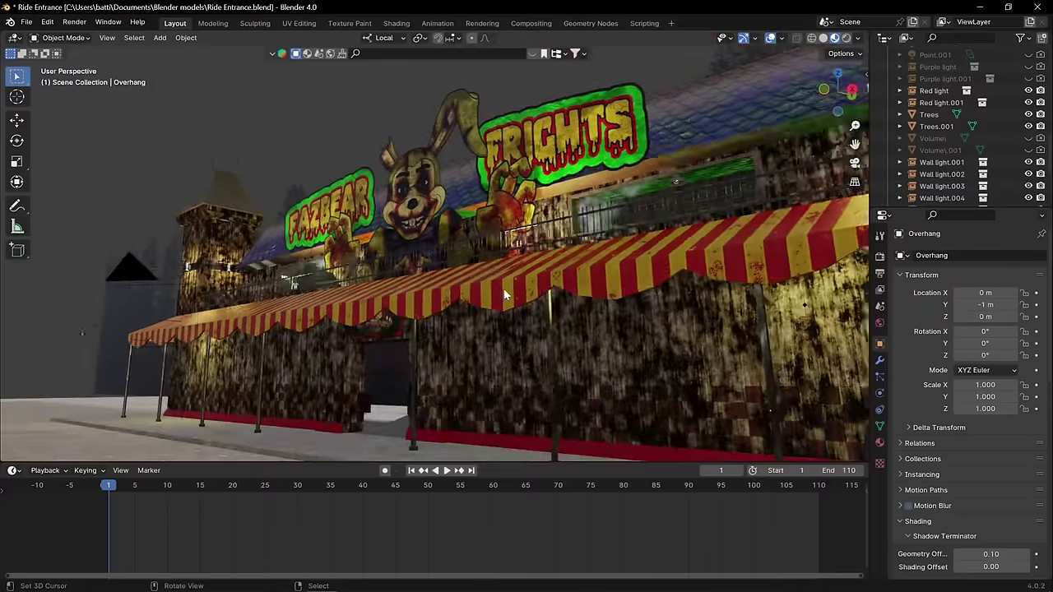
pyautogui.moveTo(503, 291); pyautogui.dragTo(457, 264, button='middle')
pyautogui.scroll(-3, 609, 325)
pyautogui.scroll(-1, 458, 266)
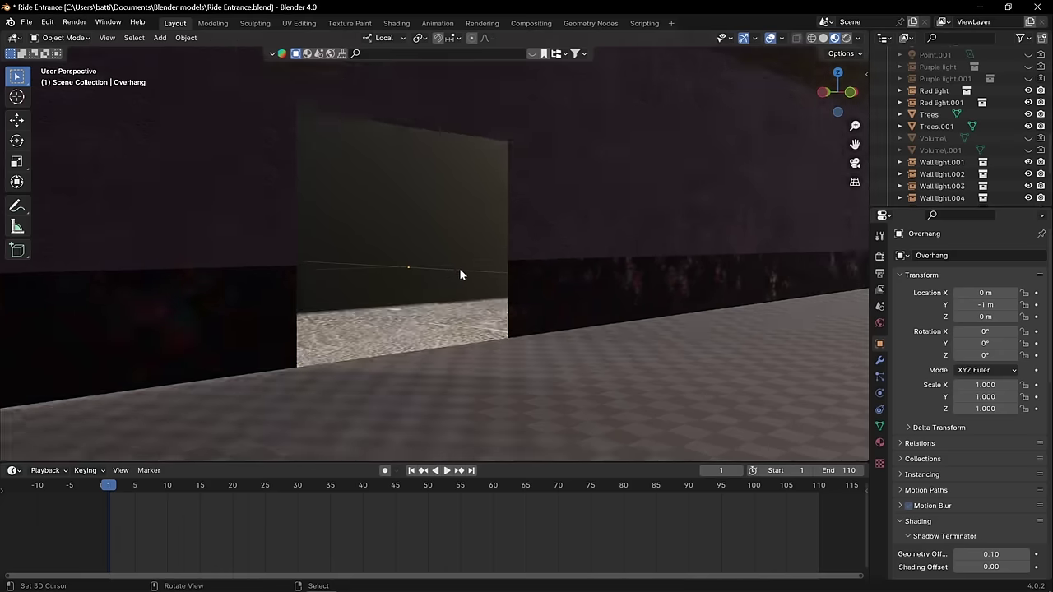
# Walk through the entrance doorway from the interior and back away outside to face the front of the building.
pyautogui.hotkey('shift', '`')
pyautogui.press('w')
pyautogui.press('w')
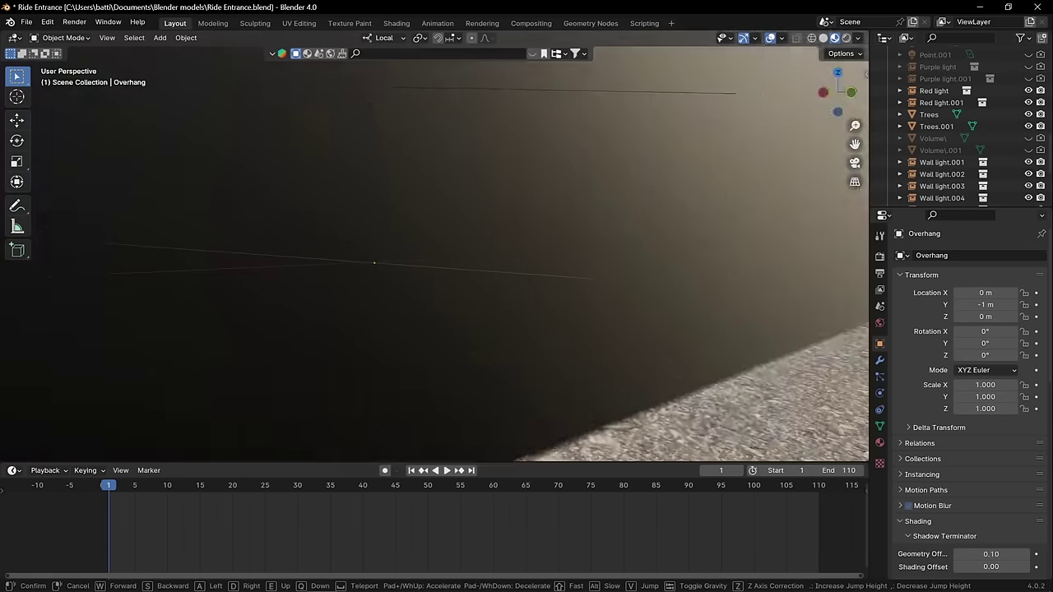
pyautogui.press('w')
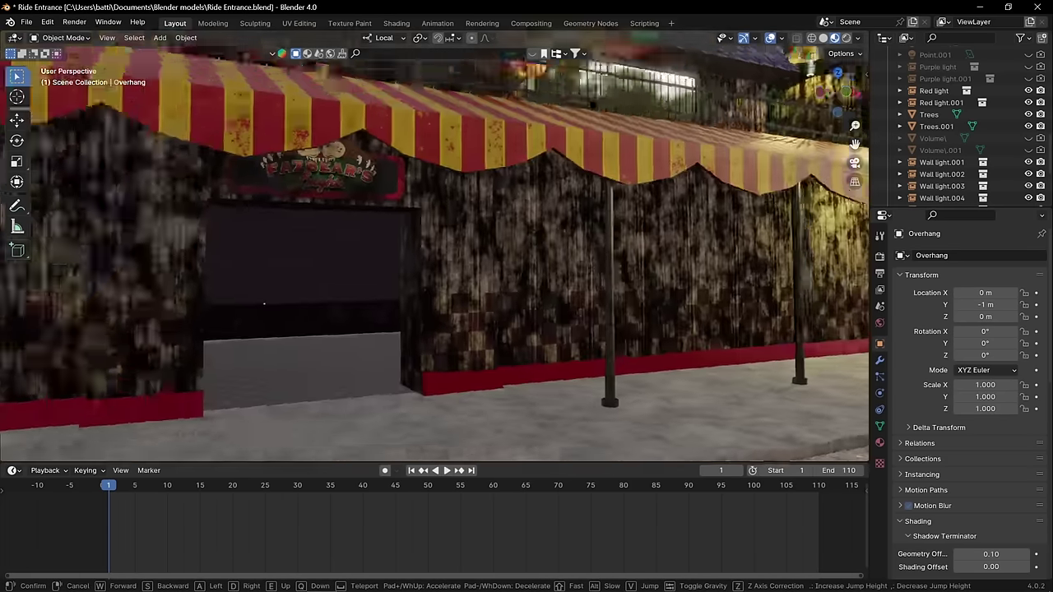
pyautogui.press('s')
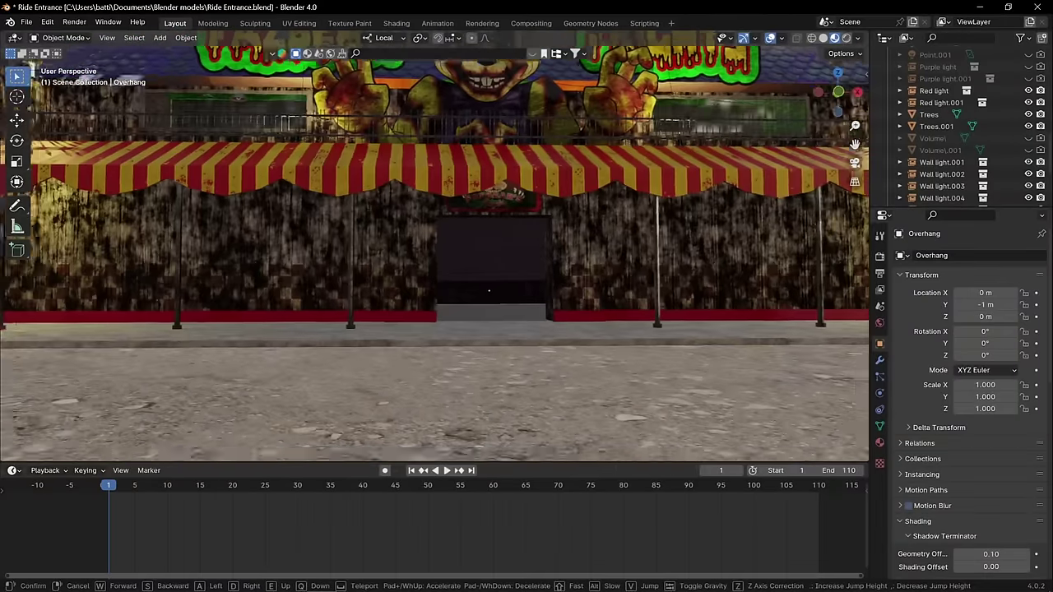
pyautogui.press('s')
pyautogui.click(461, 363)
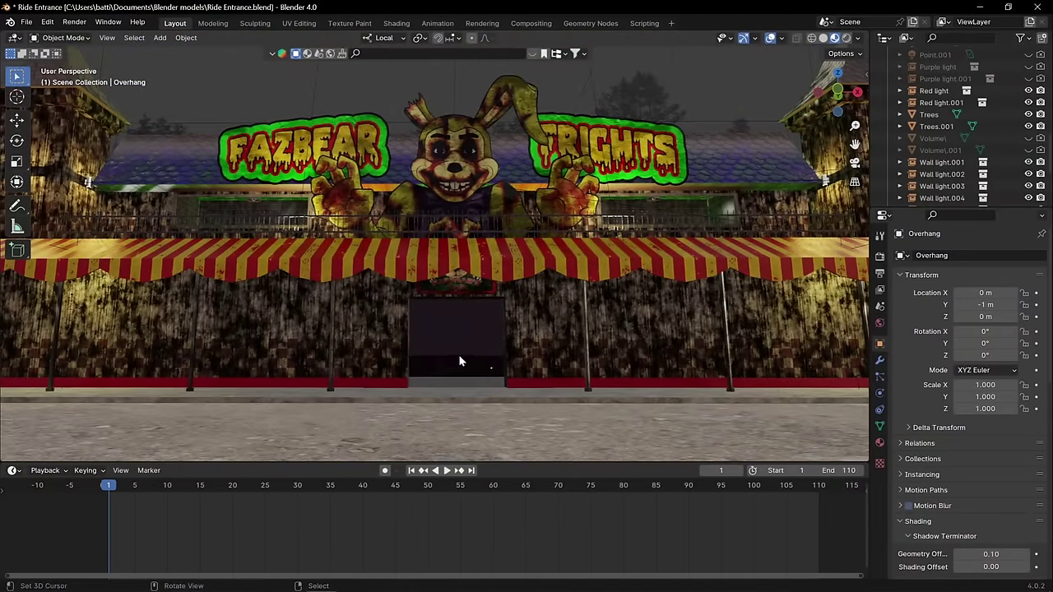
# Shrink the timeline to enlarge the viewport, then show the whole facade in Rendered shading with overlays hidden.
pyautogui.moveTo(542, 460); pyautogui.dragTo(535, 589)
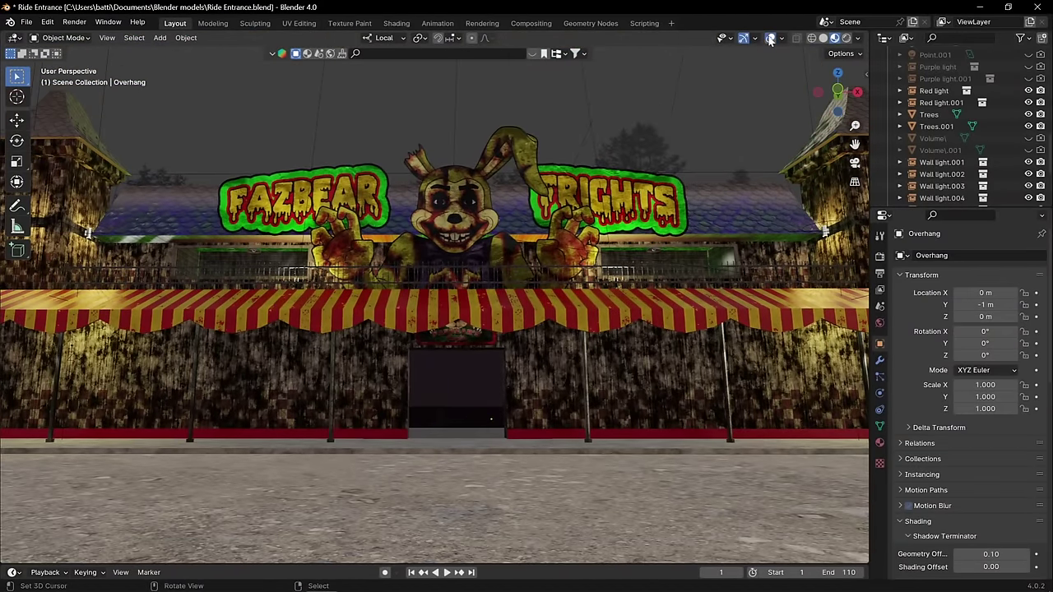
pyautogui.hotkey('shift', '`')
pyautogui.press('s')
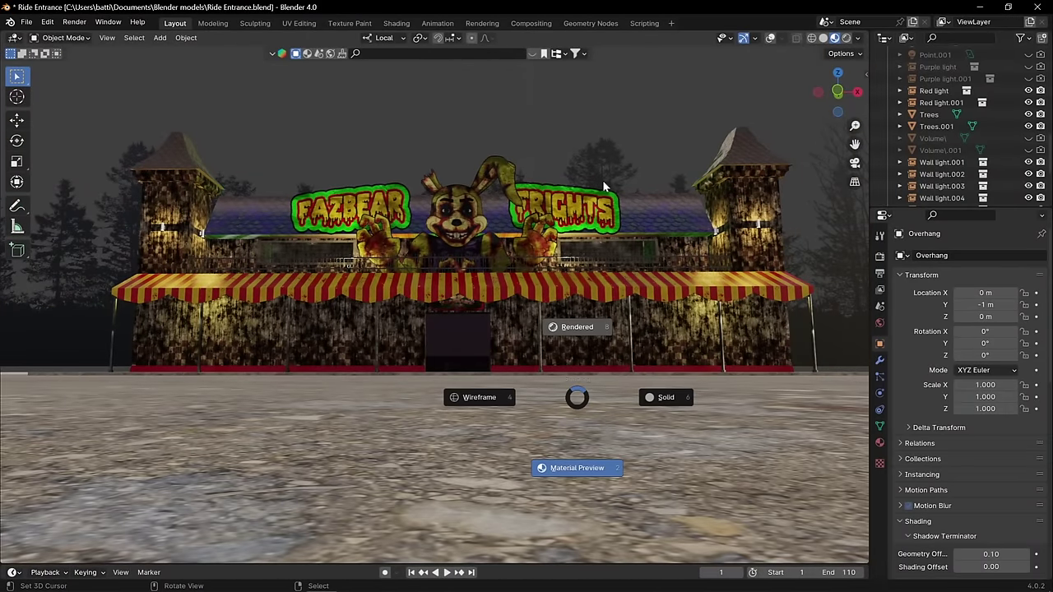
pyautogui.click(603, 183)
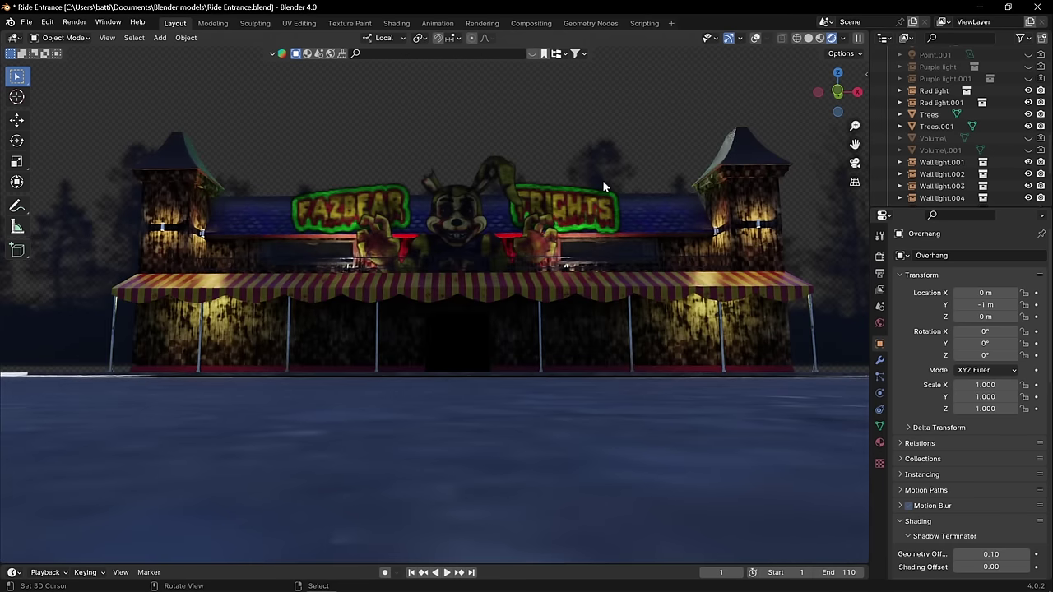
# Walk around the front of the rendered building to examine the night lighting on the facade and towers from an angle.
pyautogui.hotkey('shift', '`')
pyautogui.press('w')
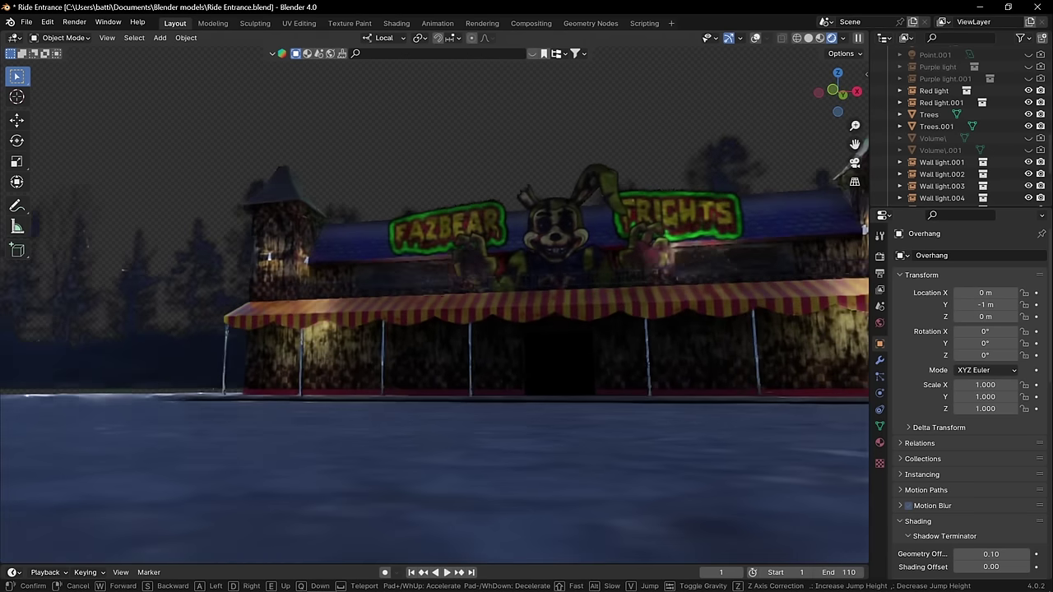
pyautogui.press('d')
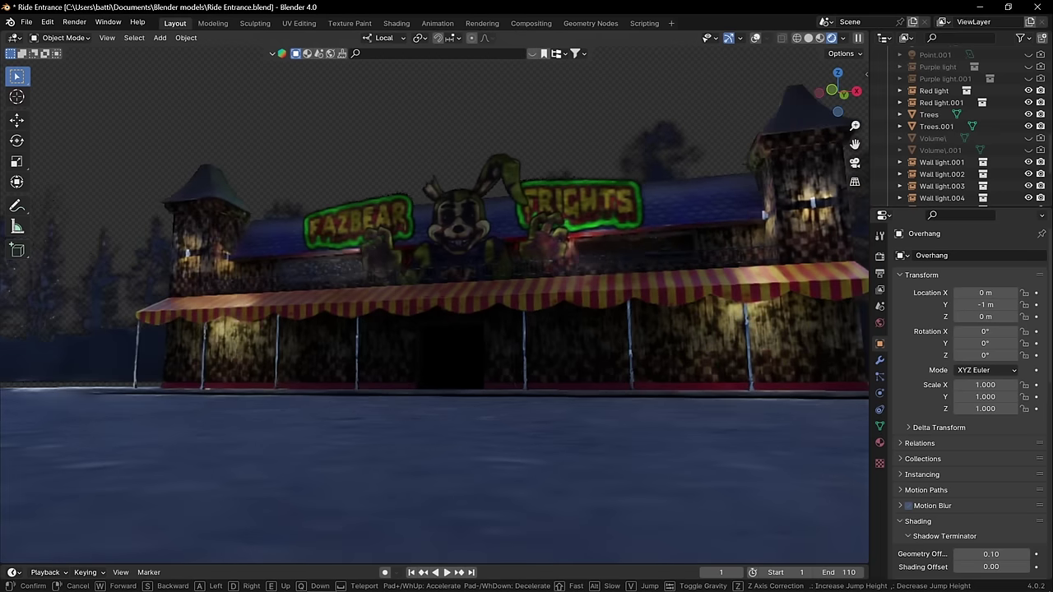
pyautogui.press('d')
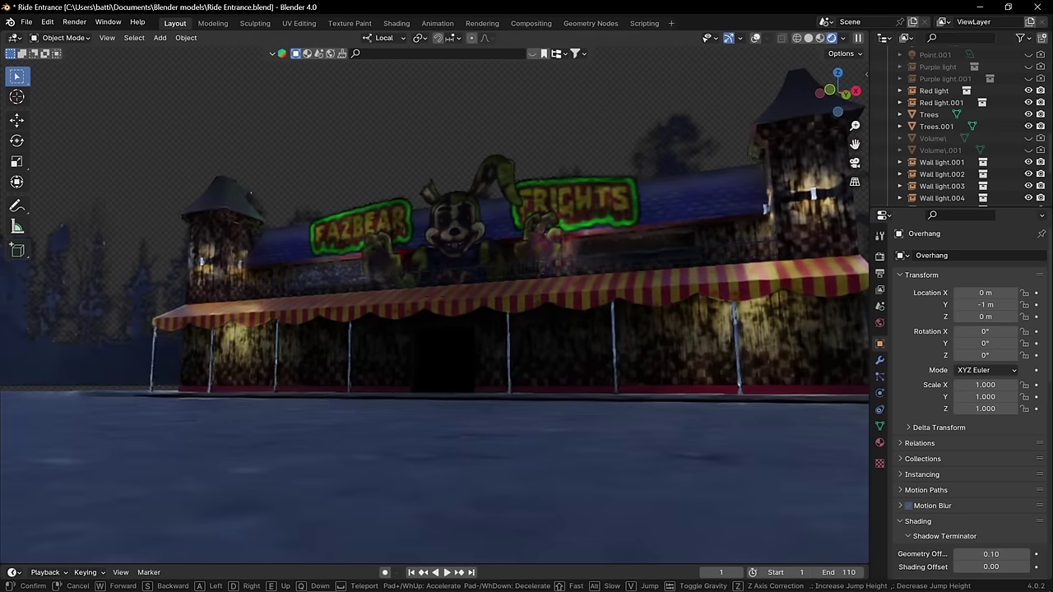
pyautogui.click(499, 371)
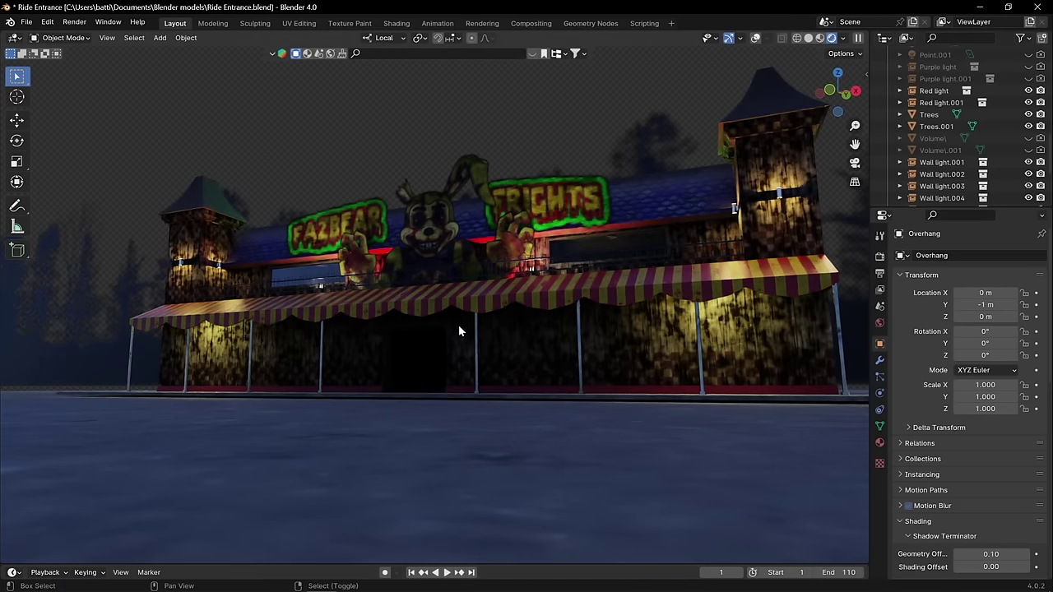
# Inspect the rendered Fazbear Frights signs and rabbit cutout up close, then view the whole entrance from both sides.
pyautogui.hotkey('shift', '`')
pyautogui.press('w')
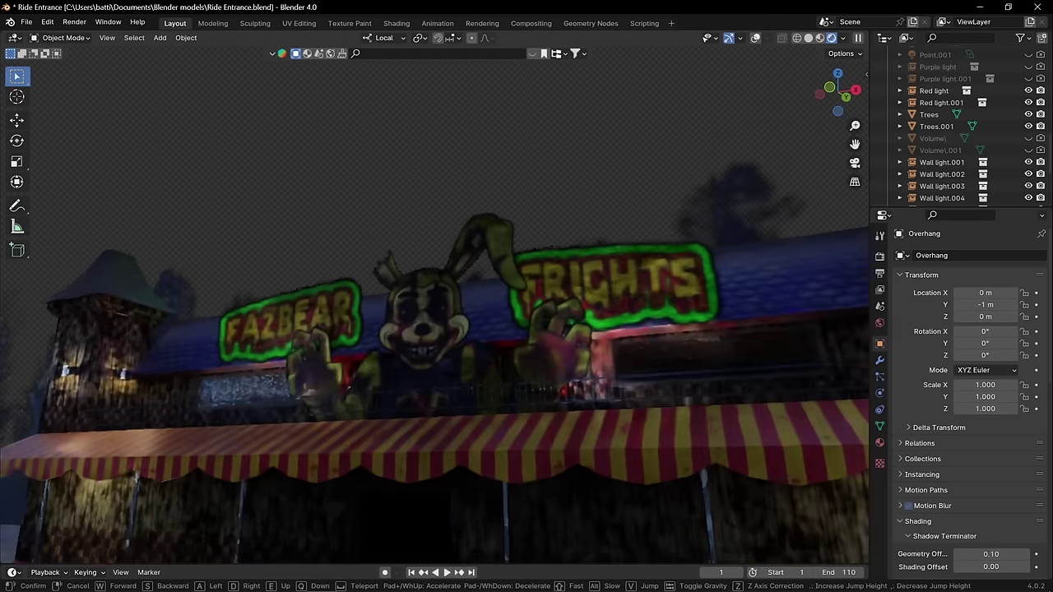
pyautogui.press('w')
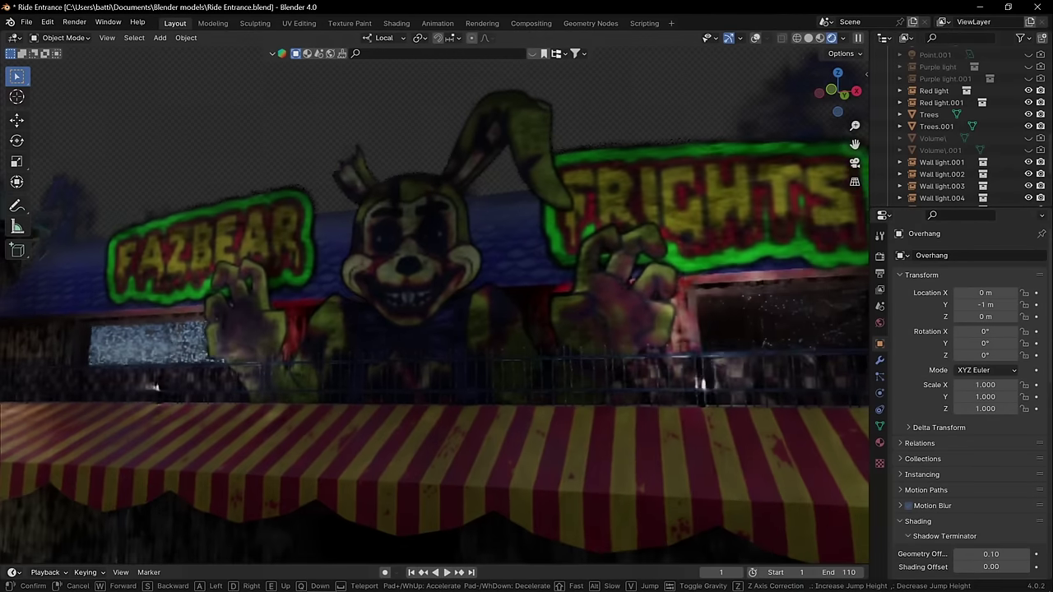
pyautogui.click(459, 318)
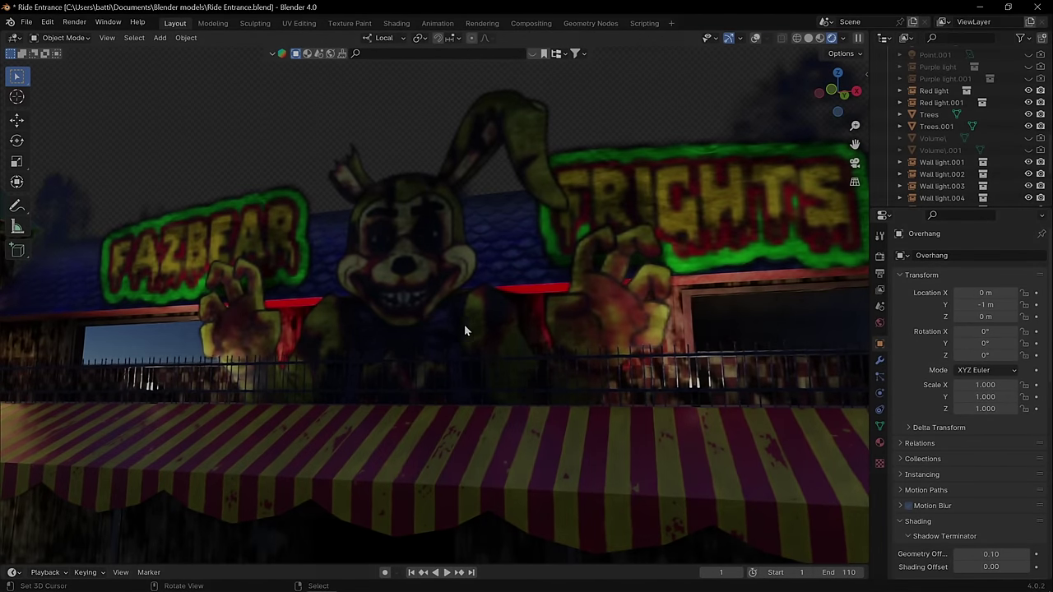
pyautogui.moveTo(464, 331); pyautogui.dragTo(555, 344, button='middle')
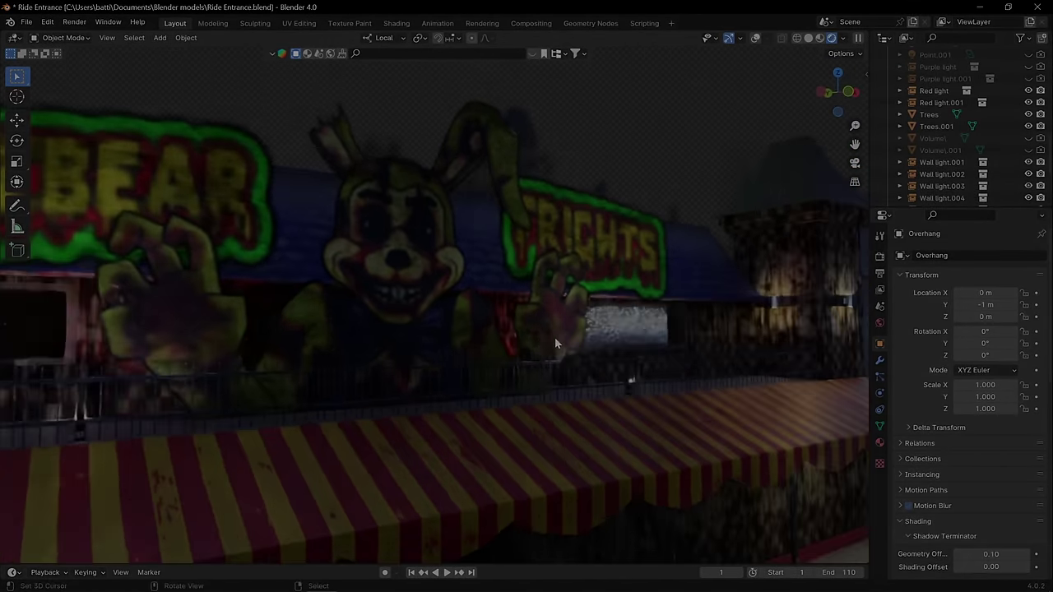
pyautogui.scroll(-8, 554, 344)
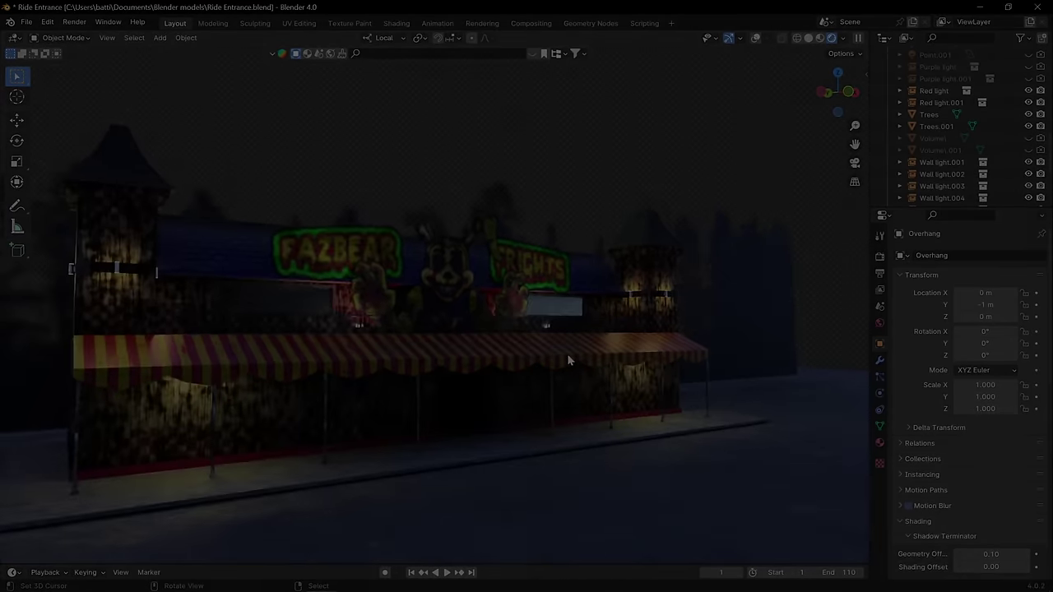
pyautogui.moveTo(558, 364); pyautogui.dragTo(497, 362, button='middle')
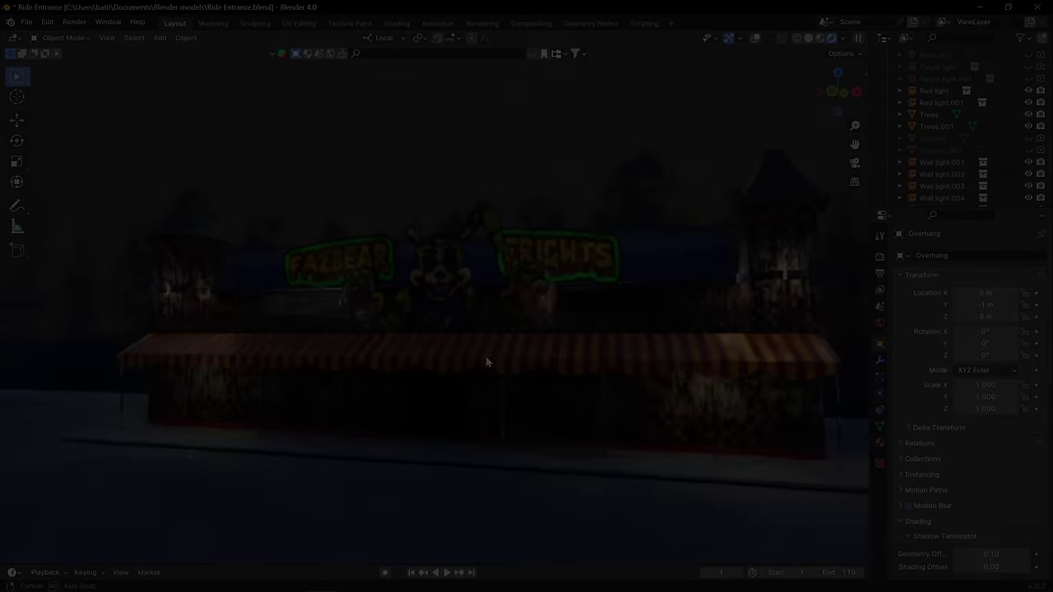